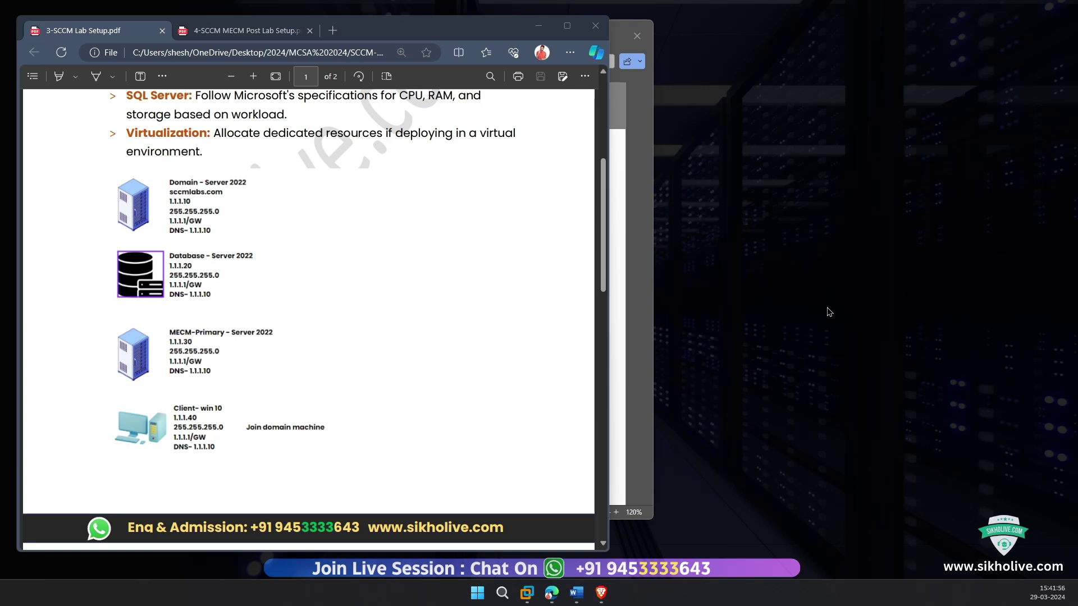
Step: Review the 3-SCCM Lab Setup PDF, then bring the YouTube channel's Videos page to the front
scroll(368, 312, up, 5)
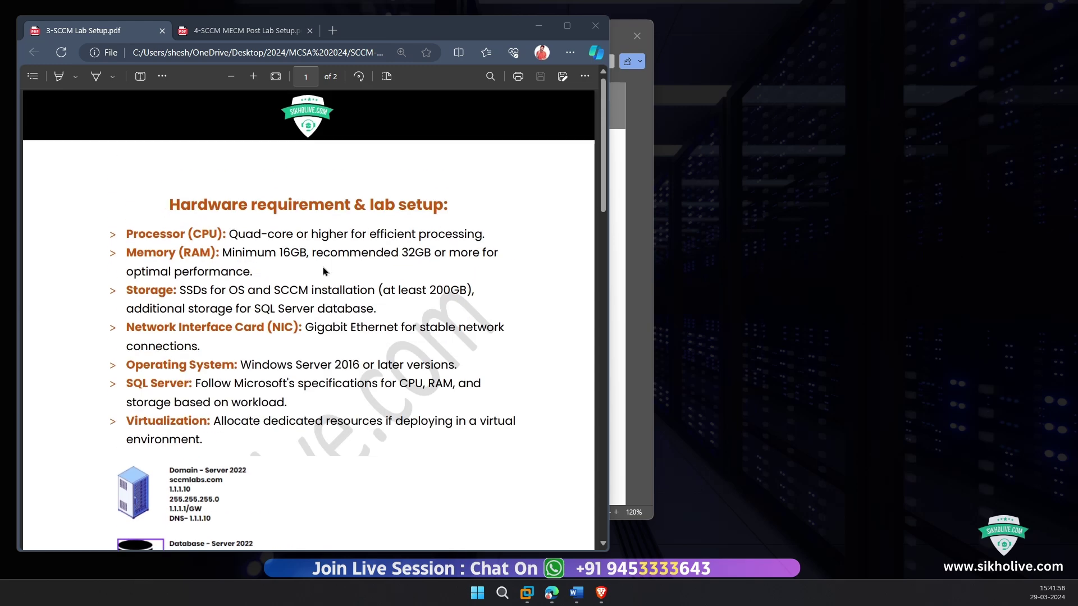
scroll(324, 275, down, 5)
scroll(324, 275, down, 5)
scroll(324, 276, up, 5)
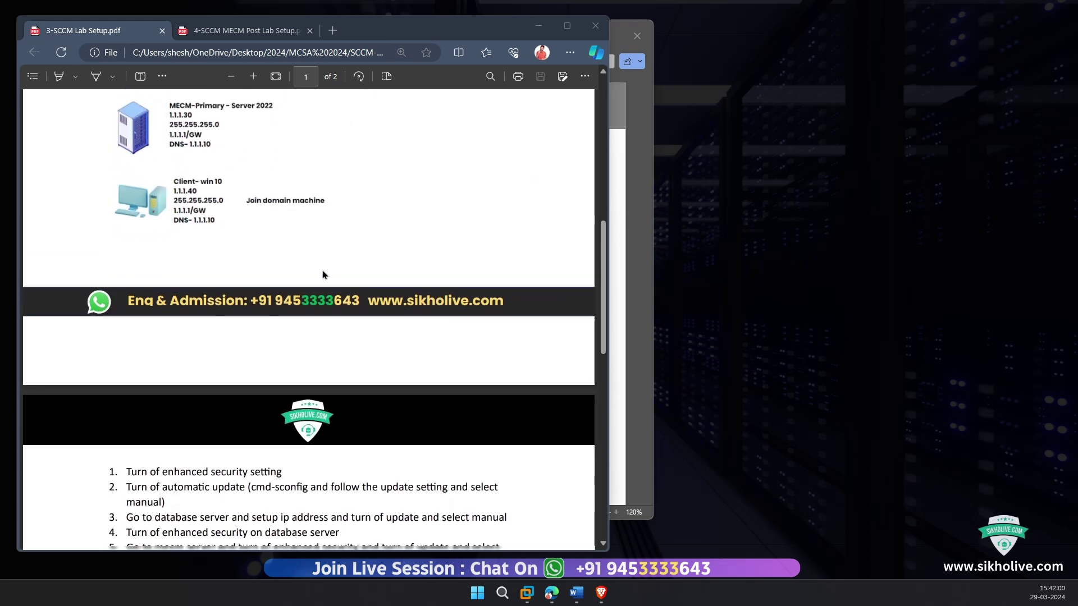
scroll(323, 275, up, 3)
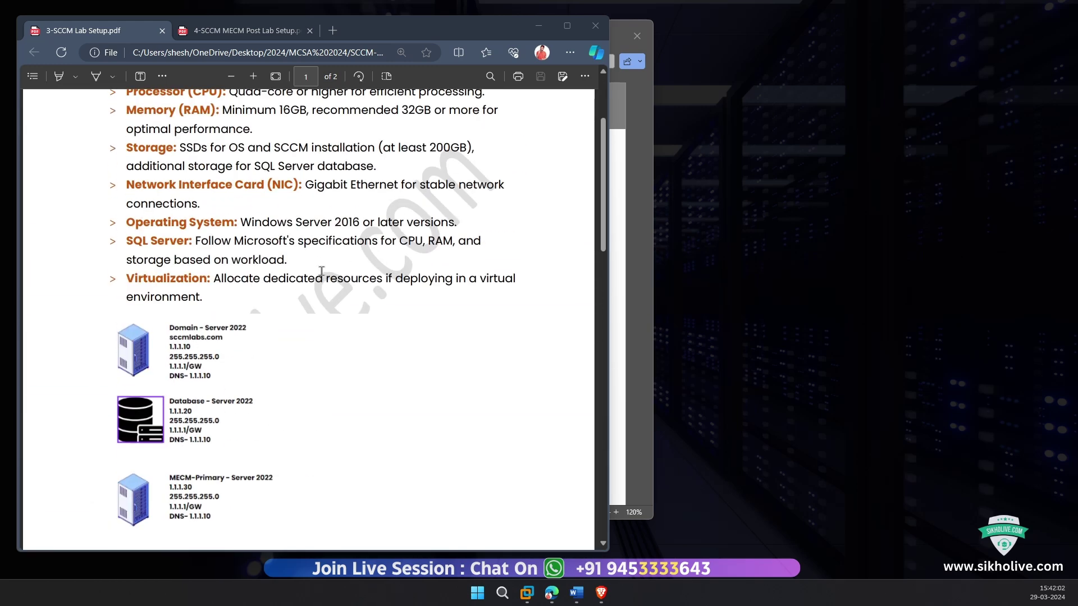
scroll(322, 278, down, 3)
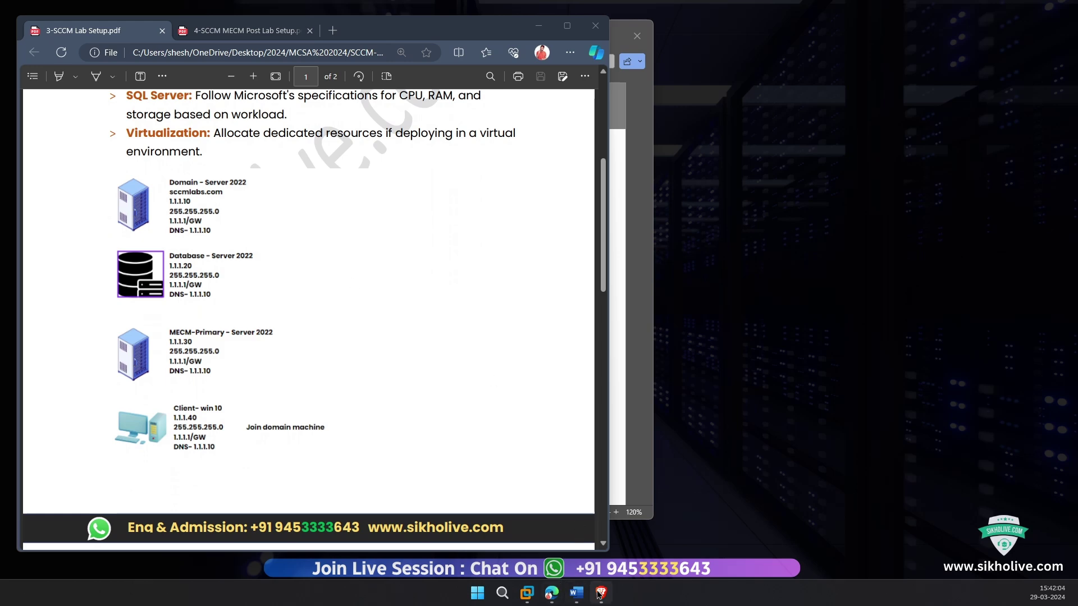
click(602, 593)
scroll(408, 399, down, 3)
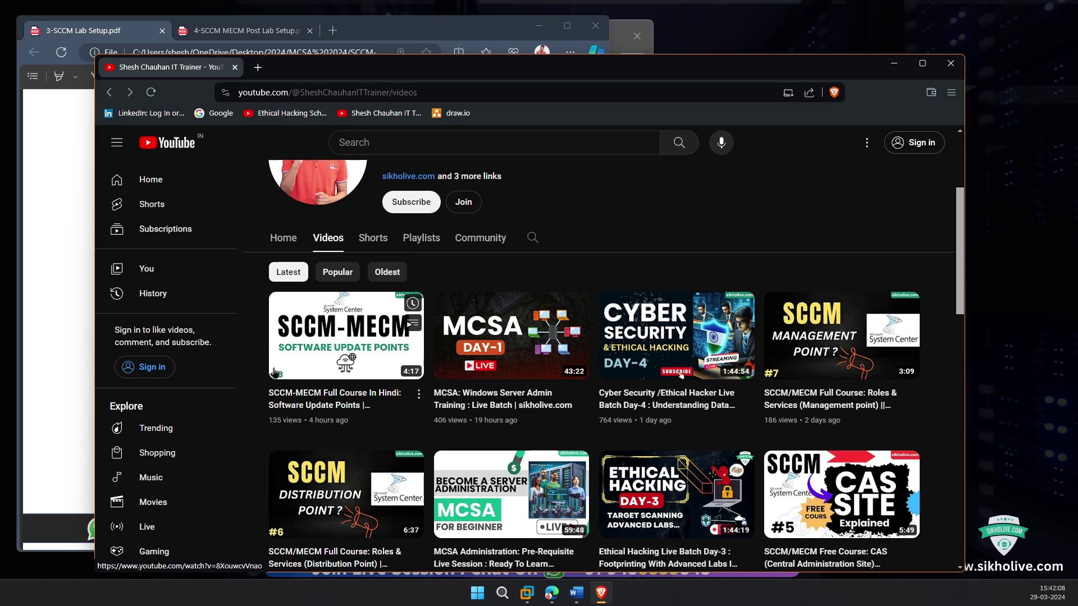
Step: Browse the channel's Playlists, then minimize Brave to reveal the 1.1.1.10–1.1.1.40 IP plan
scroll(337, 371, down, 2)
scroll(337, 365, up, 5)
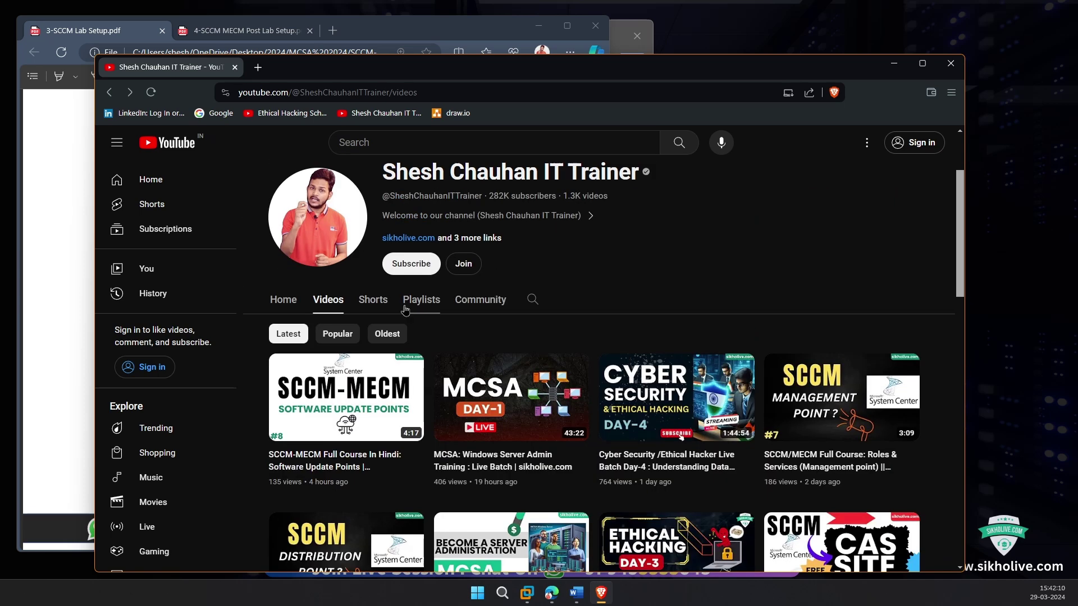
click(421, 299)
scroll(422, 352, down, 1)
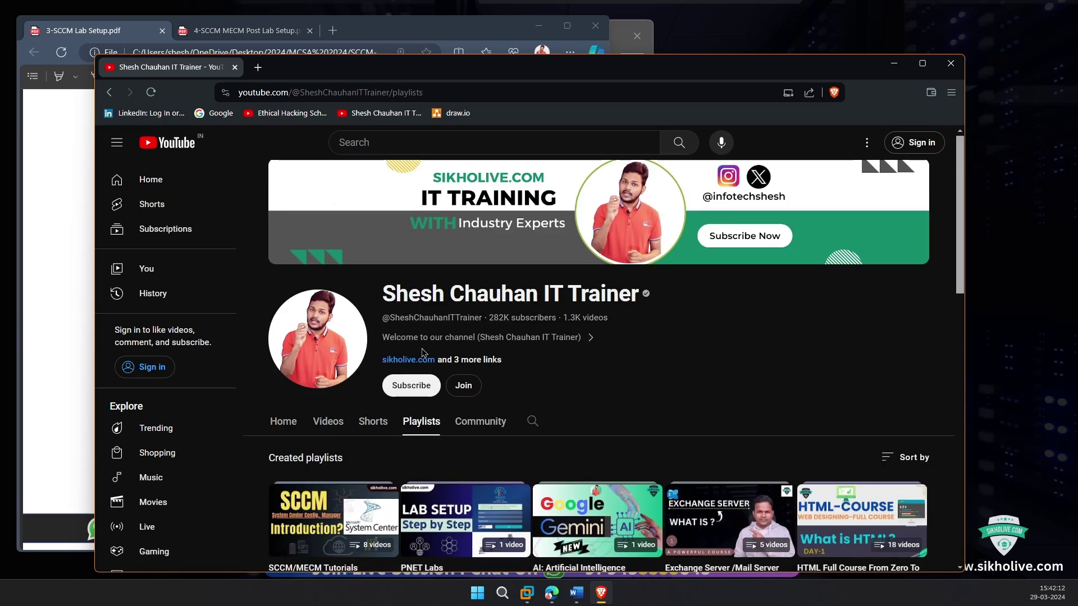
scroll(422, 353, down, 3)
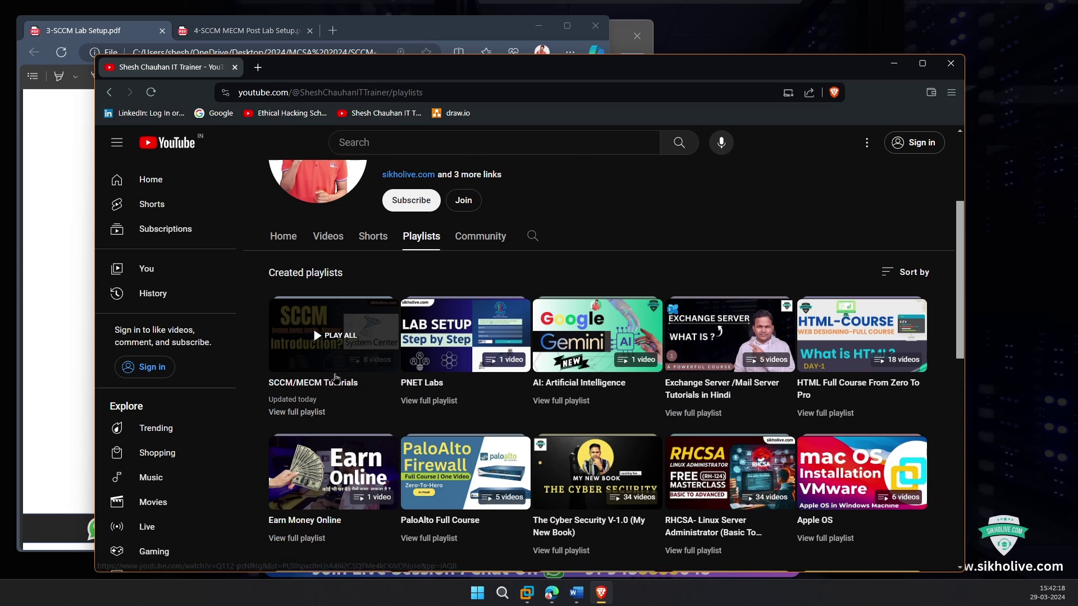
scroll(375, 340, up, 1)
scroll(375, 341, up, 3)
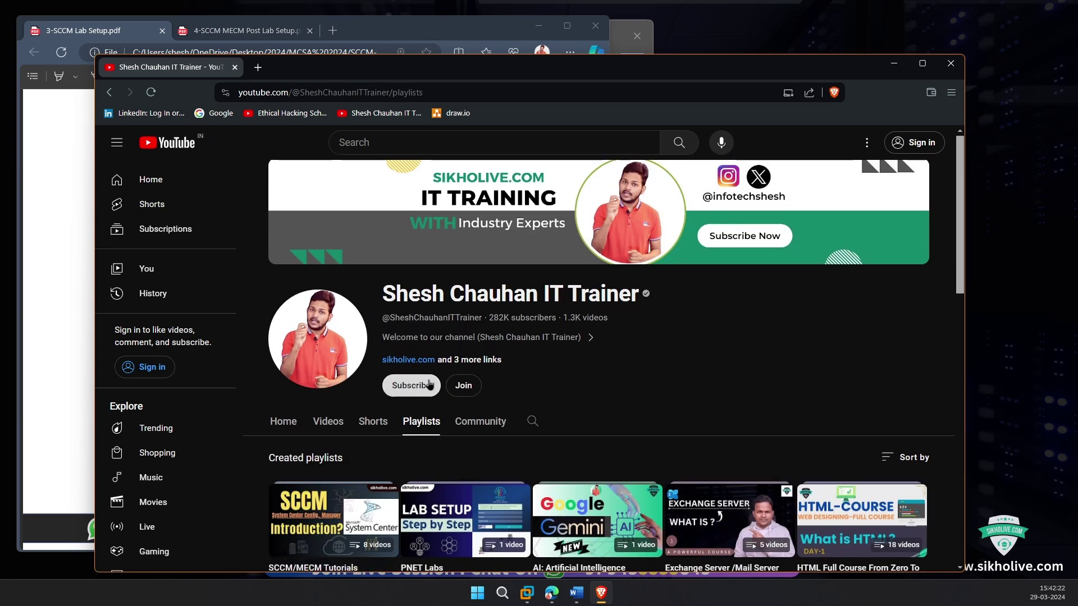
click(895, 64)
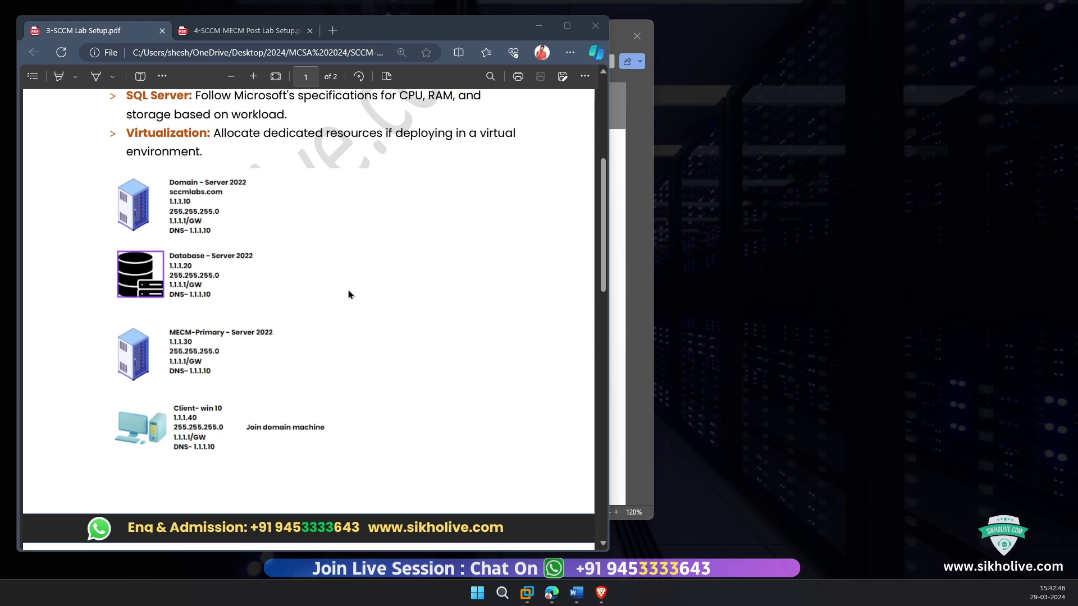
Step: With the Draw pen, handwrite 'Latest' and an arrow beside the Processor (CPU) line
scroll(353, 271, up, 5)
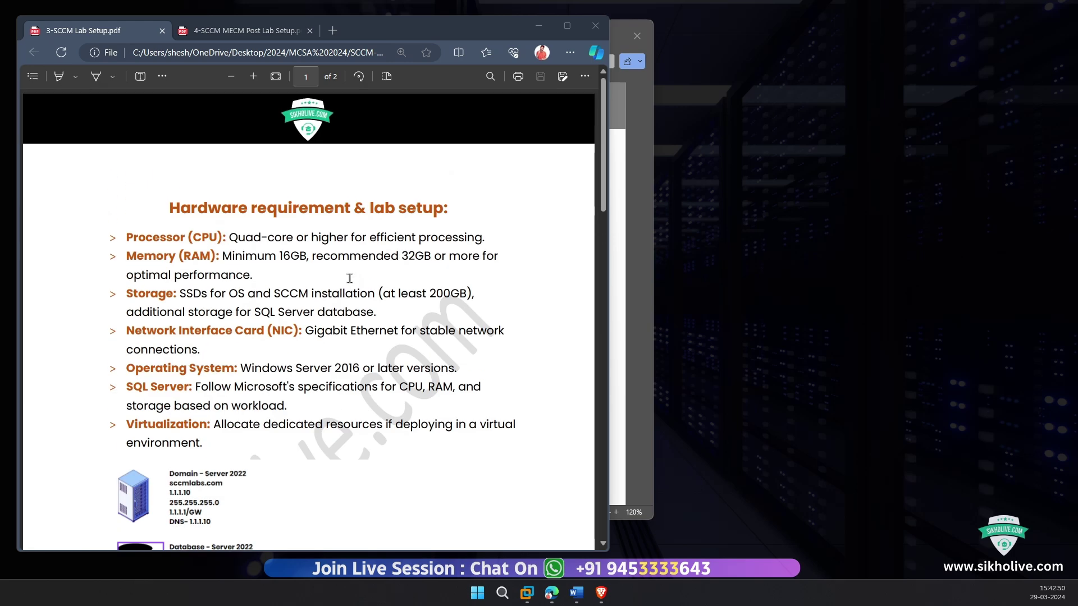
drag(170, 209, 365, 208)
click(174, 227)
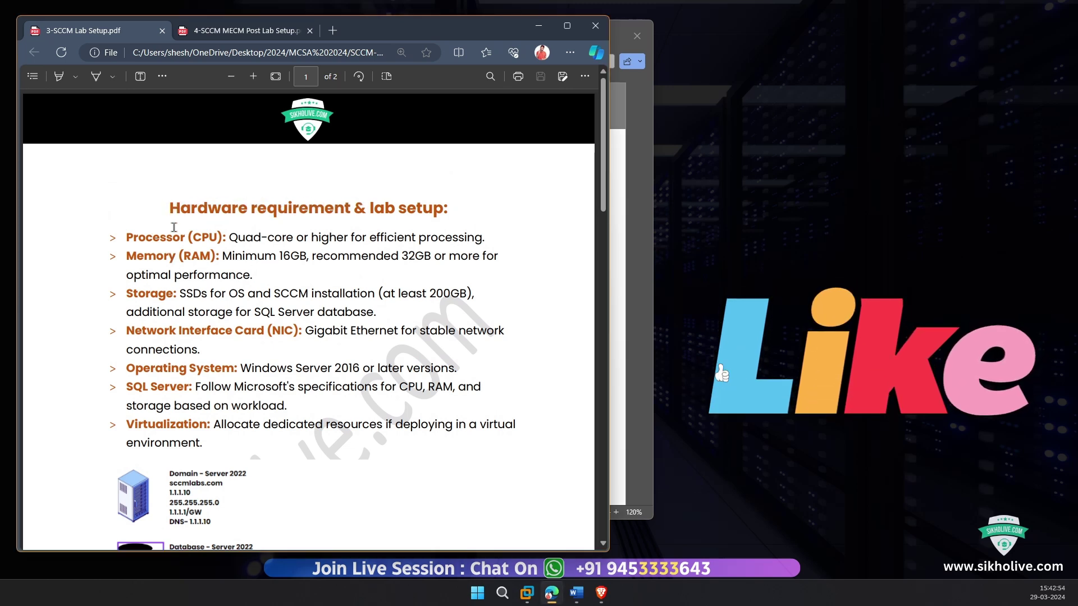
click(96, 76)
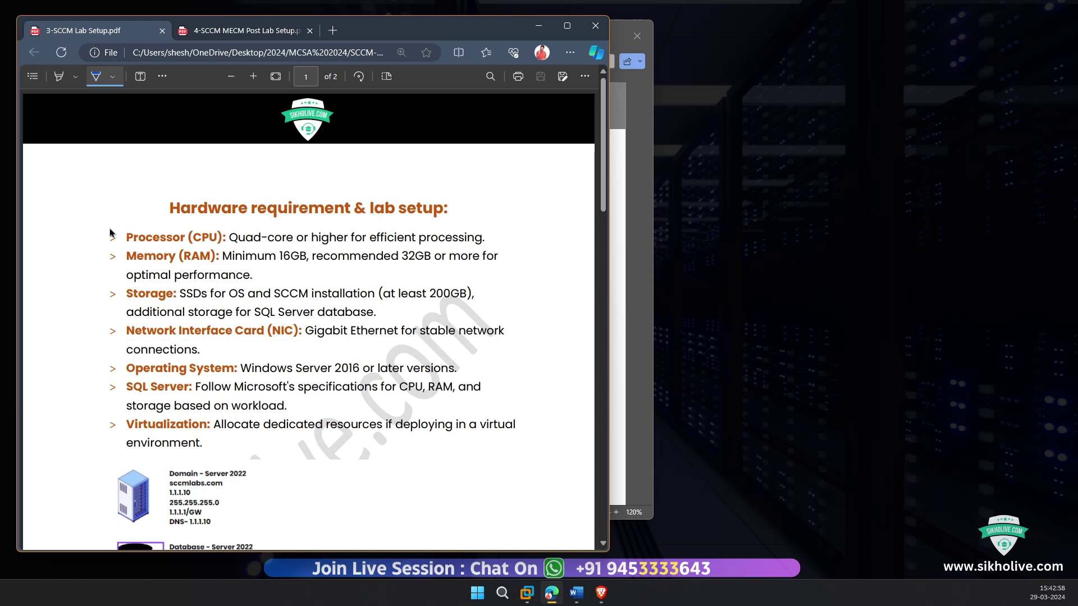
mouse_move(105, 243)
mouse_down()
mouse_move(107, 214)
mouse_move(113, 224)
mouse_up()
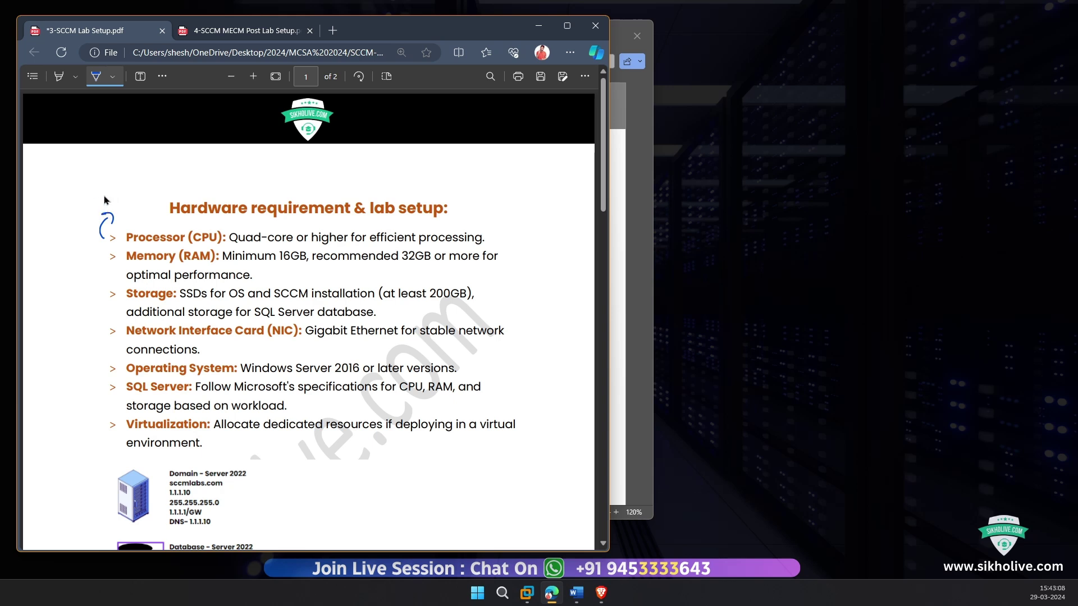
mouse_move(103, 193)
mouse_down()
mouse_move(138, 188)
mouse_move(110, 207)
mouse_move(147, 193)
mouse_move(100, 181)
mouse_move(111, 213)
mouse_move(147, 192)
mouse_up()
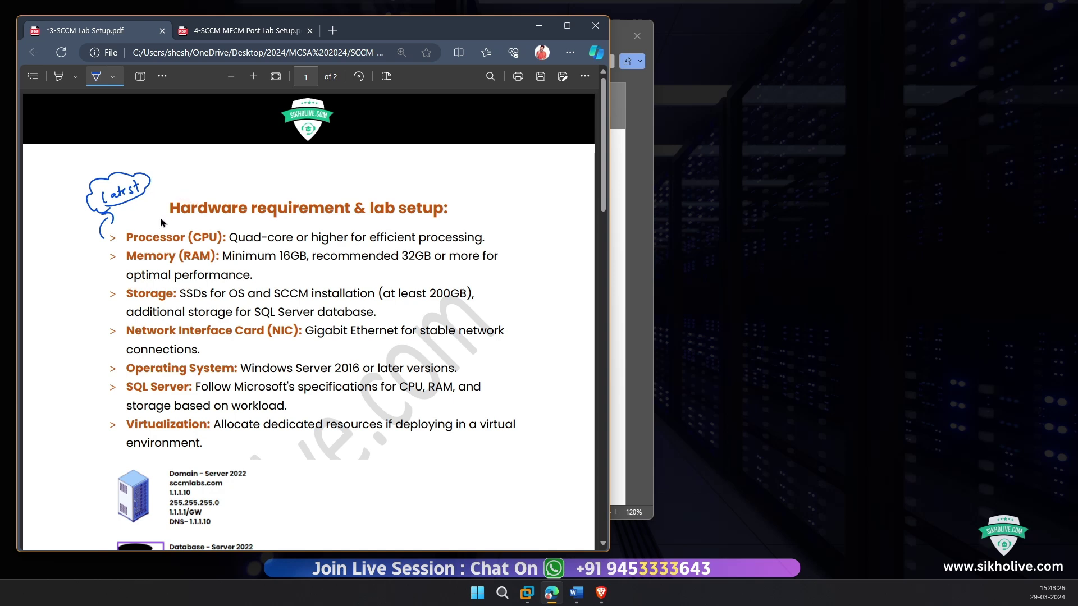
Step: Mark the Memory line by circling 16GB and underlining 32GB, then underline Storage and circle SSDs
drag(96, 266, 106, 257)
mouse_move(287, 268)
mouse_down()
mouse_move(315, 274)
mouse_move(306, 249)
mouse_move(278, 254)
mouse_move(281, 270)
mouse_up()
drag(401, 264, 431, 267)
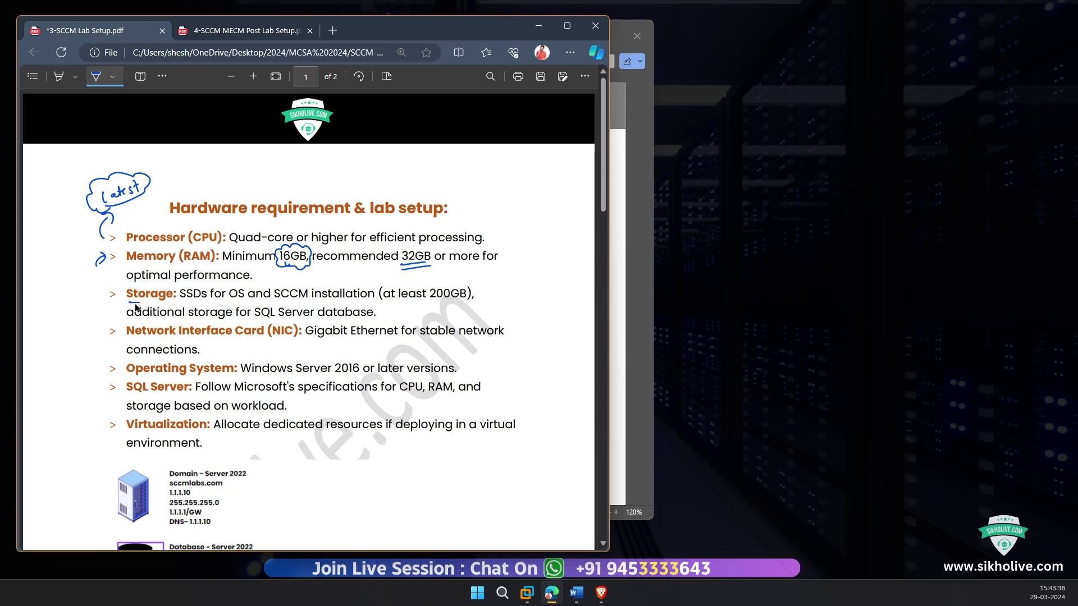
mouse_move(128, 302)
mouse_down()
mouse_move(207, 298)
mouse_move(188, 282)
mouse_move(177, 306)
mouse_move(204, 311)
mouse_move(208, 296)
mouse_up()
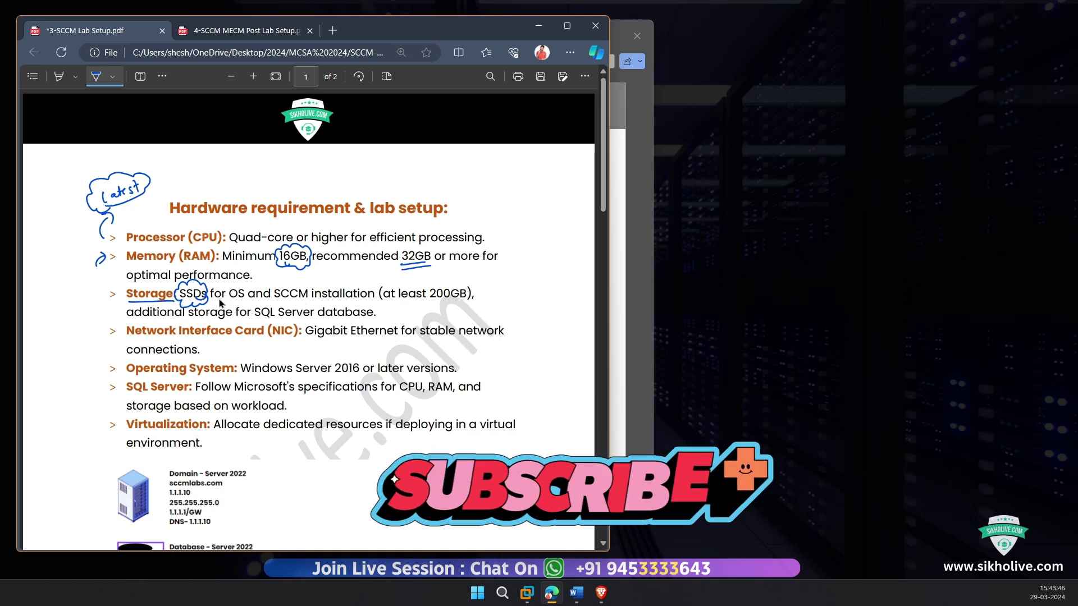
drag(220, 298, 182, 288)
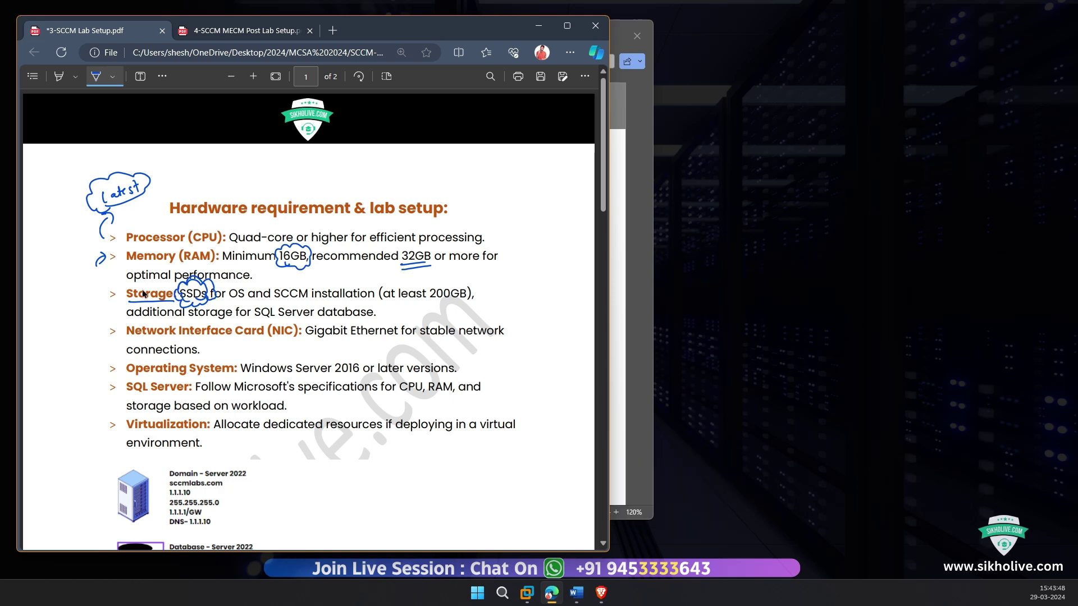
Step: Write 'HDD' and '10x' in the left margin, joined by an arrow
mouse_move(70, 293)
mouse_down()
mouse_move(69, 308)
mouse_move(77, 295)
mouse_move(87, 303)
mouse_up()
mouse_move(88, 291)
mouse_down()
mouse_move(80, 304)
mouse_move(94, 308)
mouse_move(55, 289)
mouse_move(63, 278)
mouse_up()
drag(65, 270, 74, 274)
mouse_move(58, 285)
mouse_down()
mouse_move(82, 271)
mouse_move(94, 281)
mouse_up()
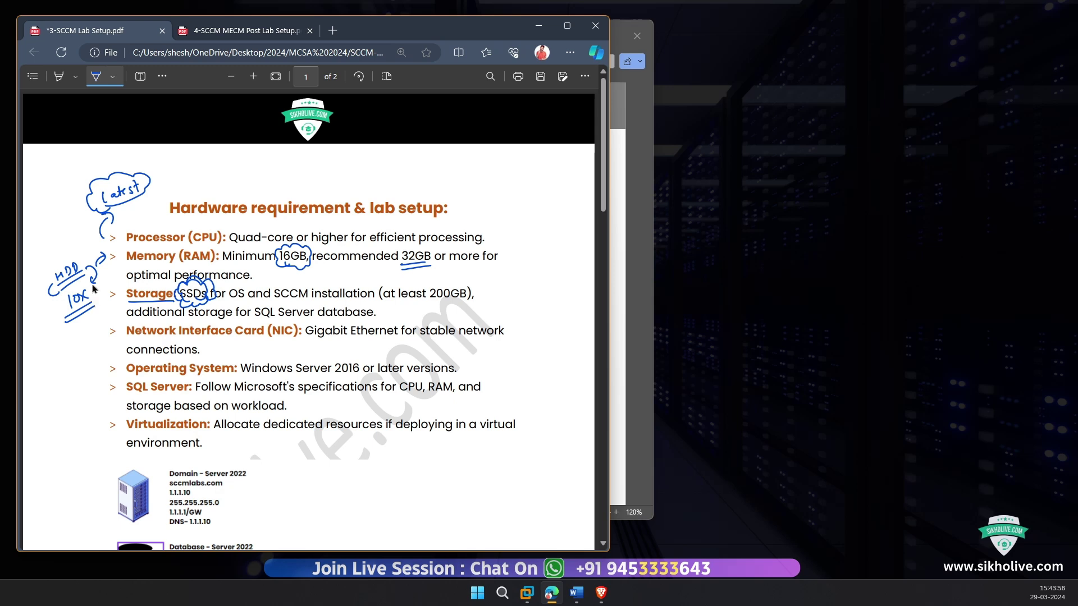
mouse_move(96, 272)
mouse_down()
mouse_move(95, 302)
mouse_move(101, 293)
mouse_up()
Step: Underline (NIC) and System, bracket 2016, and write '2019' above the Operating System line
drag(267, 339, 305, 342)
drag(220, 372, 235, 372)
mouse_move(334, 359)
mouse_down()
mouse_move(333, 372)
mouse_move(362, 372)
mouse_move(386, 351)
mouse_up()
mouse_move(392, 348)
mouse_down()
mouse_move(398, 359)
mouse_move(437, 350)
mouse_up()
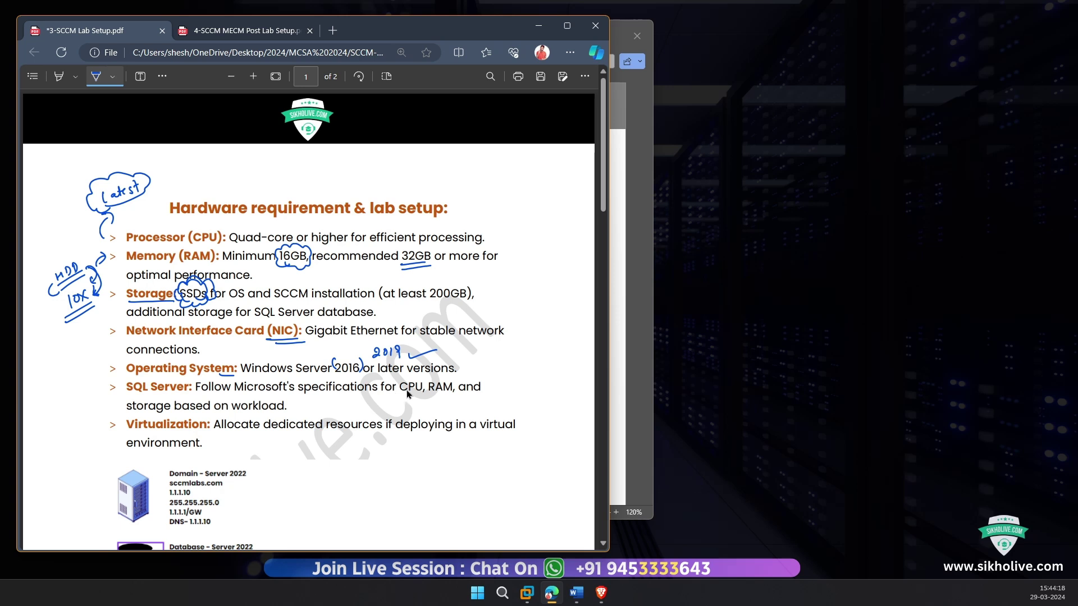
Step: Underline CPU and RAM on the SQL Server line, note 8GB, bracket the item, and return to YouTube
drag(398, 397, 428, 393)
drag(438, 405, 449, 409)
drag(204, 426, 208, 430)
drag(95, 374, 98, 431)
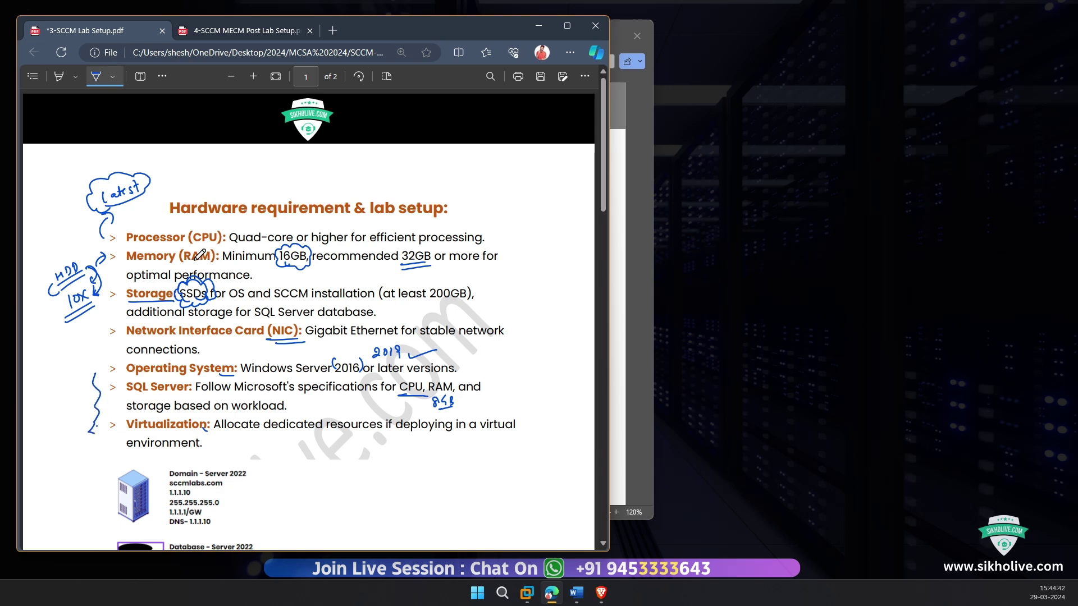
key(Escape)
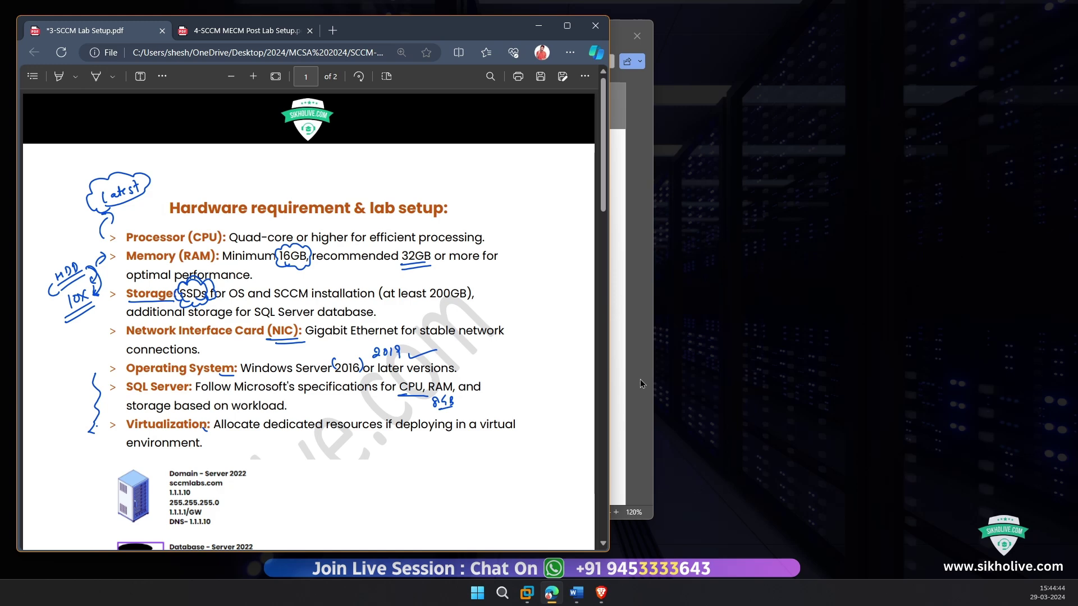
click(602, 593)
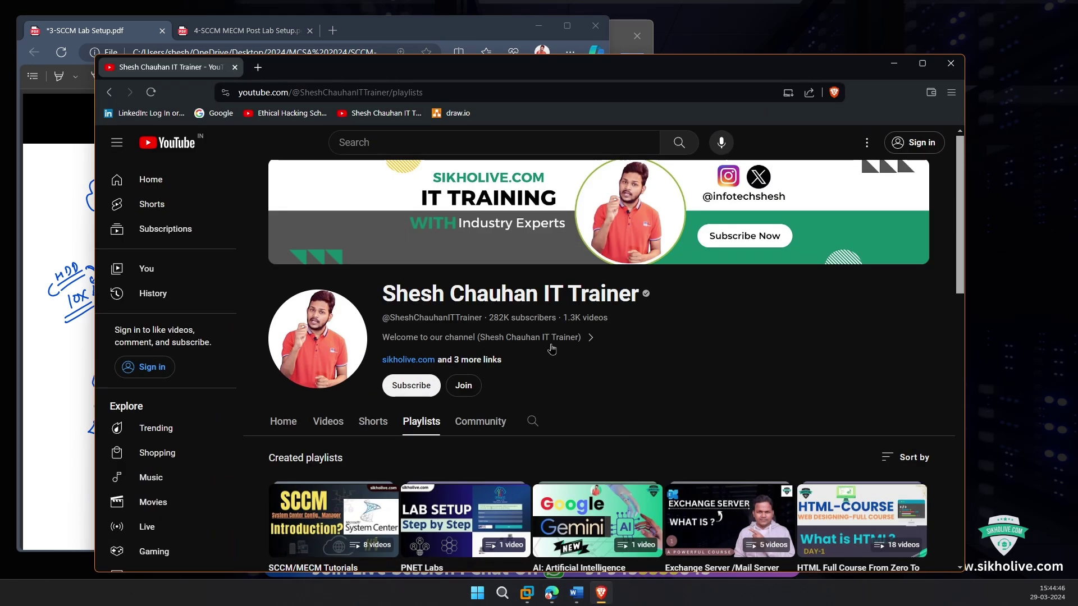
Step: Search the YouTube channel for 'virtual machine'
click(534, 421)
scroll(542, 414, down, 2)
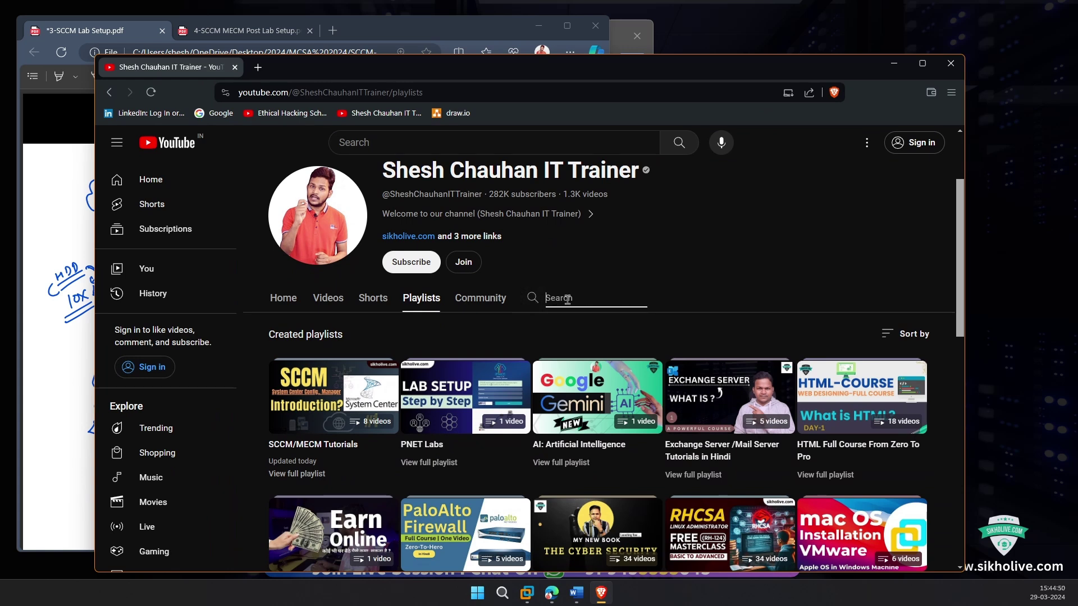
text(virtual machine)
key(Return)
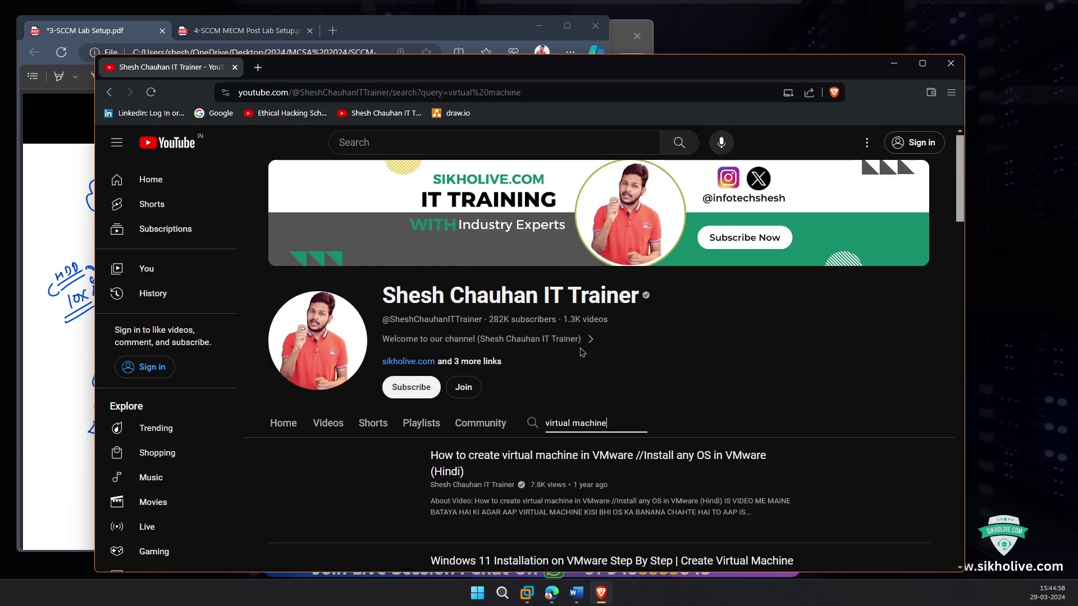
Step: Scroll through the VMware course results, then minimize the browser back to the PDF
scroll(371, 350, down, 3)
scroll(371, 349, down, 10)
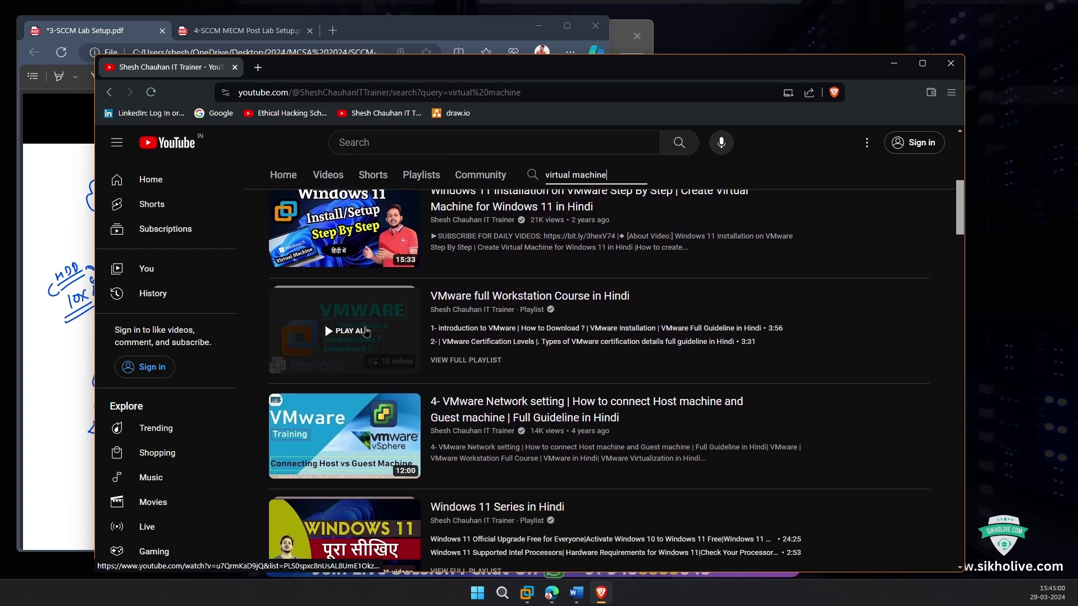
scroll(366, 366, down, 8)
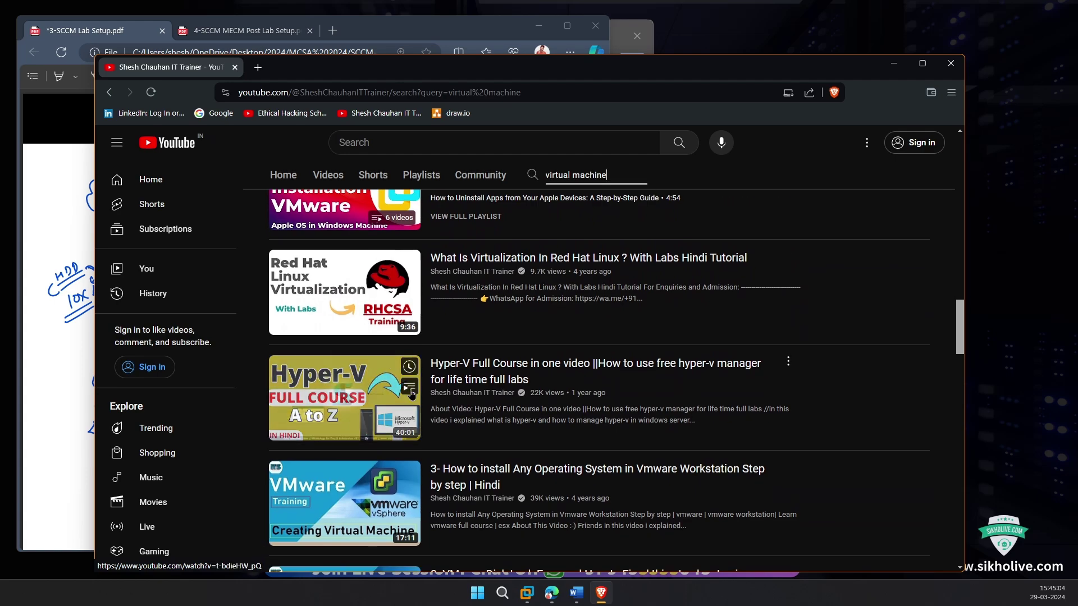
scroll(393, 371, up, 15)
scroll(407, 388, down, 3)
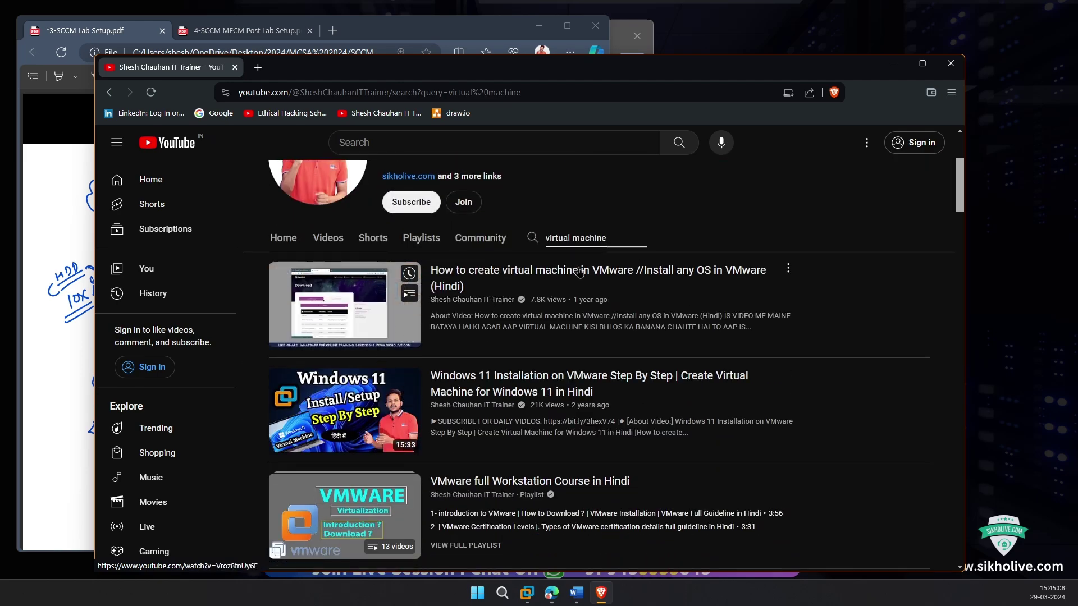
scroll(479, 344, down, 2)
scroll(479, 343, down, 1)
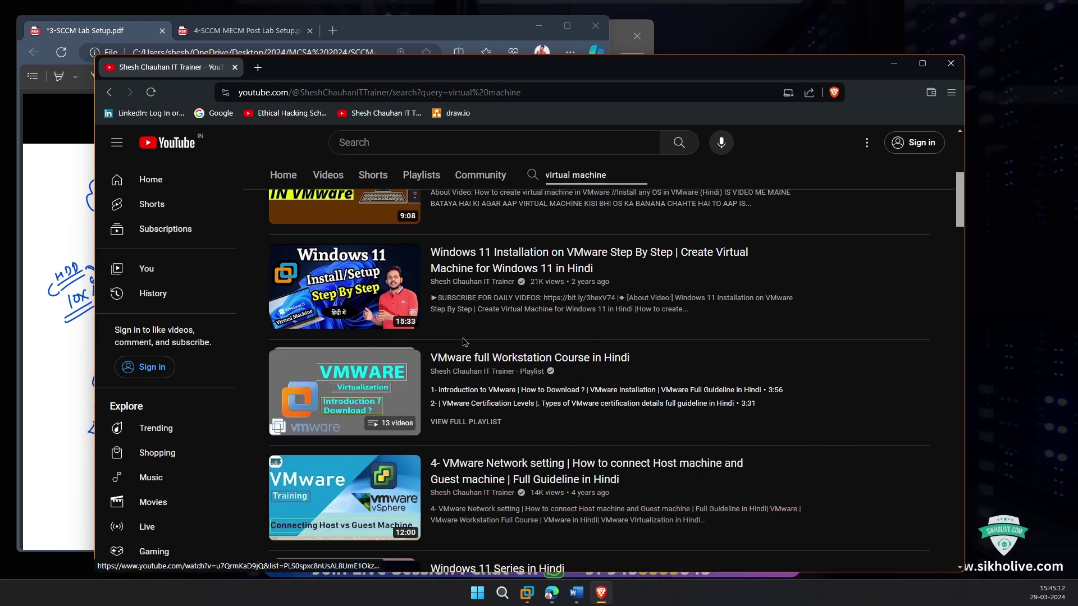
scroll(465, 341, down, 5)
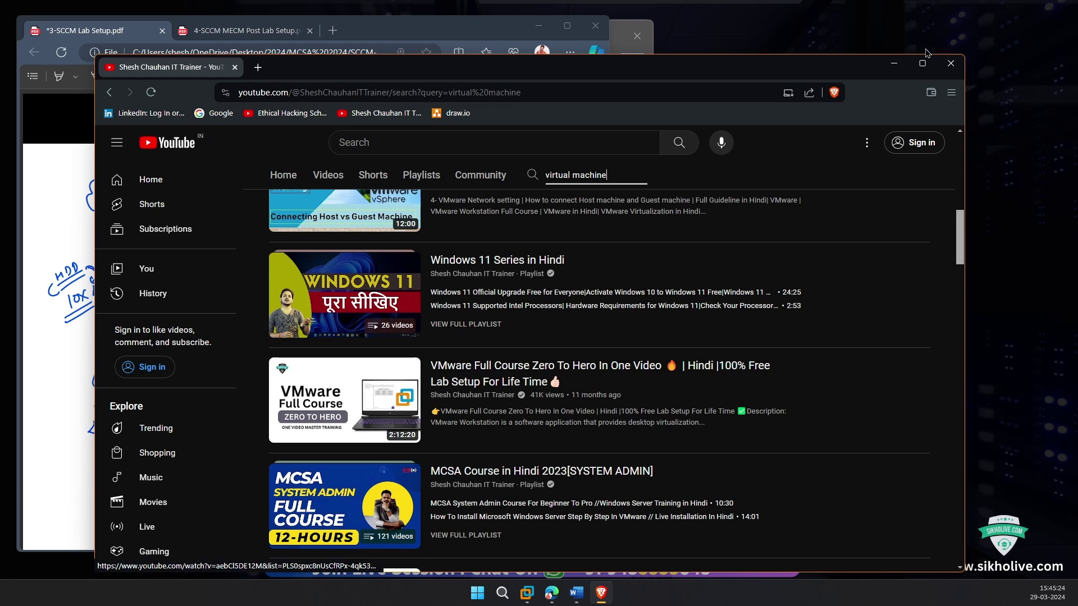
click(894, 63)
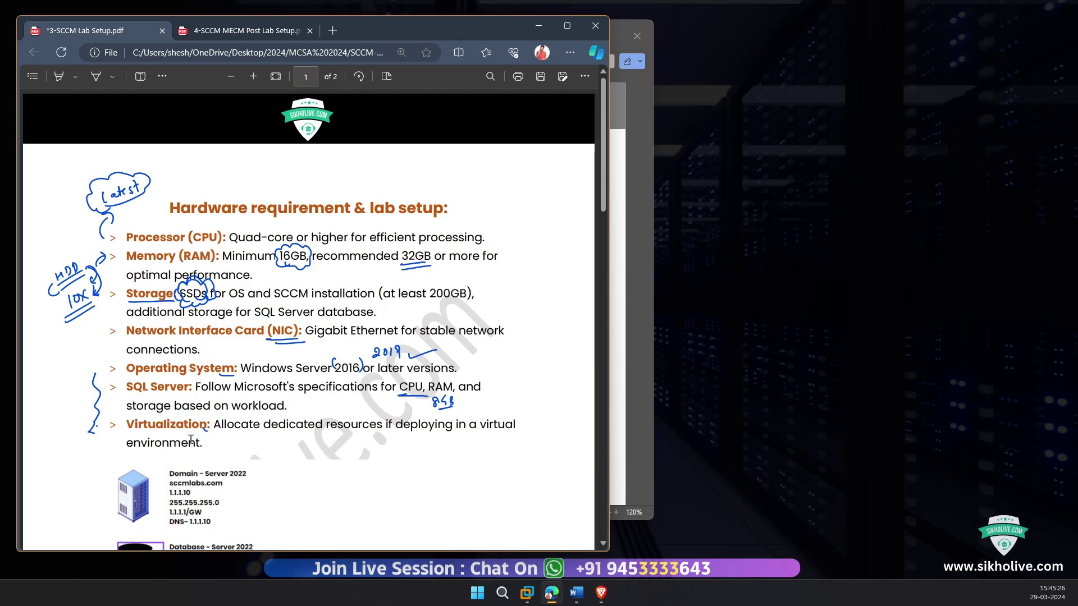
Step: Handwrite VM1, Vm2, Vm3 and Vm4 beside the Domain, Database, MECM-Primary and client machines
scroll(191, 440, down, 5)
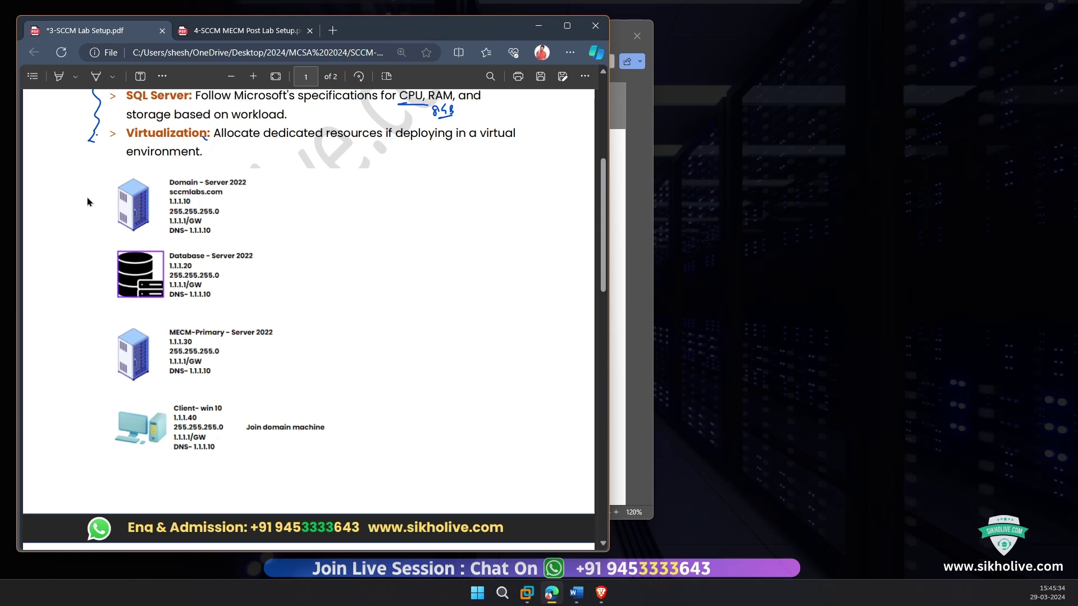
click(96, 76)
drag(71, 197, 98, 207)
drag(100, 196, 105, 207)
mouse_move(58, 269)
mouse_down()
mouse_move(90, 282)
mouse_move(102, 271)
mouse_up()
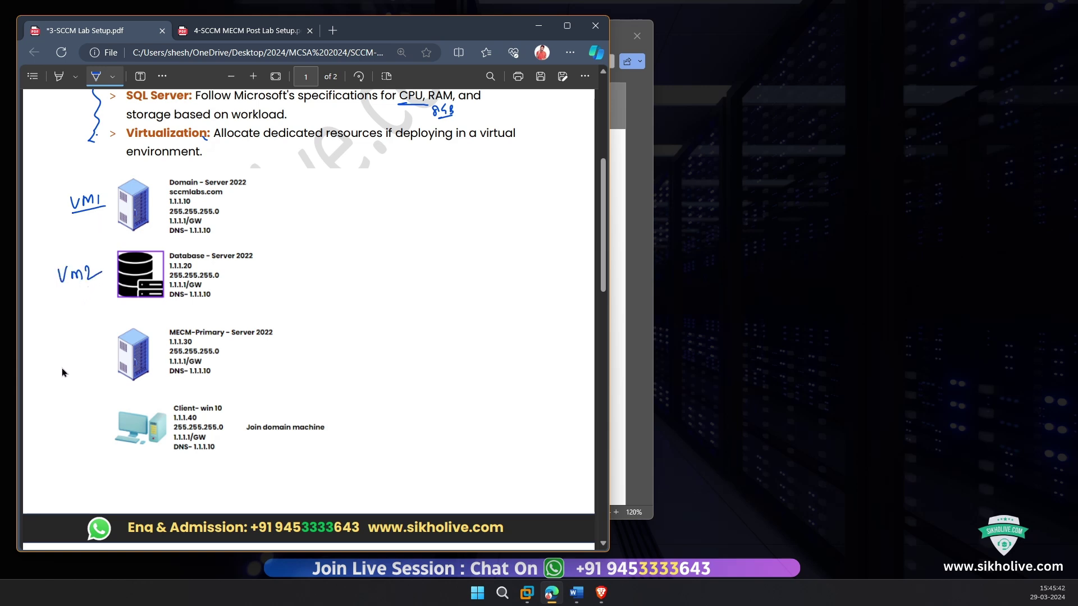
drag(59, 353, 92, 368)
mouse_move(60, 426)
mouse_down()
mouse_move(85, 428)
mouse_move(88, 442)
mouse_move(101, 432)
mouse_up()
drag(100, 422, 101, 442)
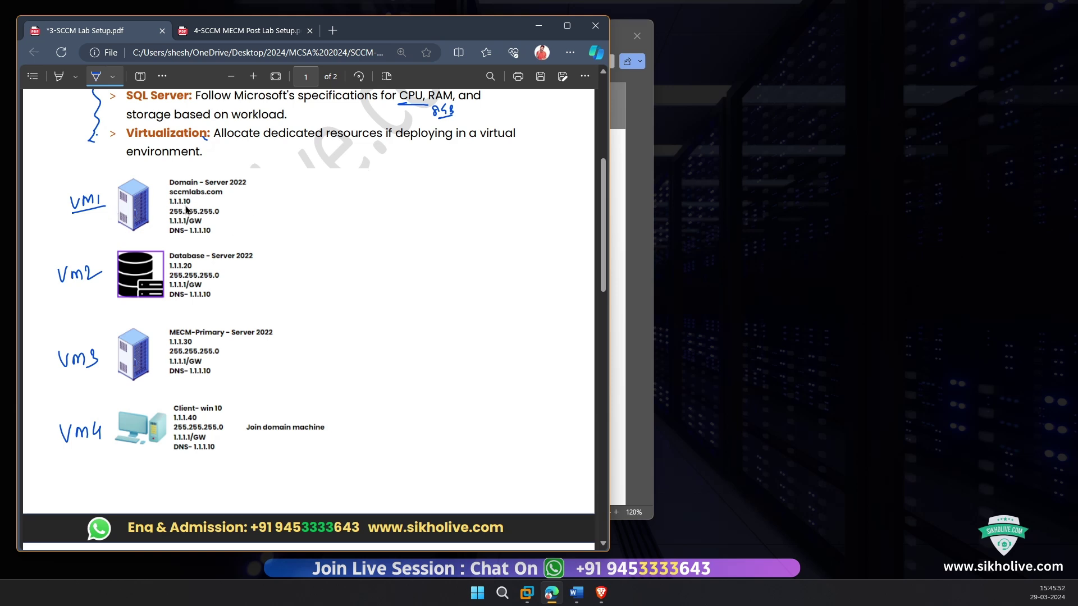
Step: Tick under VM1 and draw a cloud with an arrow around 'Domain - Server 2022'
drag(89, 217, 101, 217)
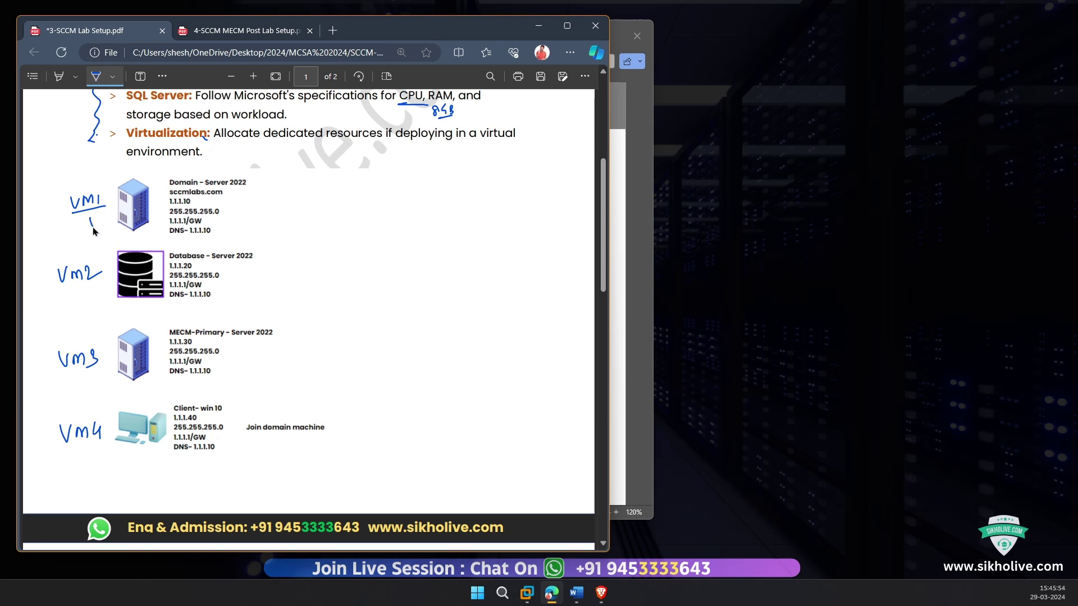
mouse_move(166, 183)
mouse_down()
mouse_move(191, 168)
mouse_move(245, 169)
mouse_move(257, 189)
mouse_move(188, 193)
mouse_move(171, 178)
mouse_up()
mouse_move(256, 181)
mouse_down()
mouse_move(264, 165)
mouse_move(236, 179)
mouse_move(241, 172)
mouse_up()
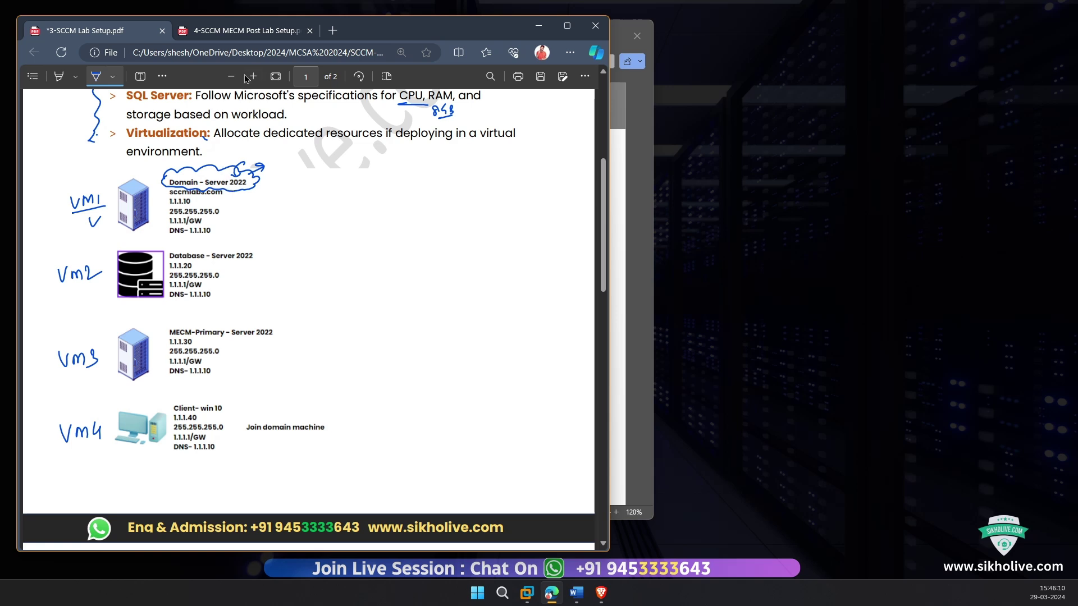
Step: Undo the Domain cloud, tick sccmlabs.com and 255.255.255.0, and loop 1.1.1.10
click(213, 192)
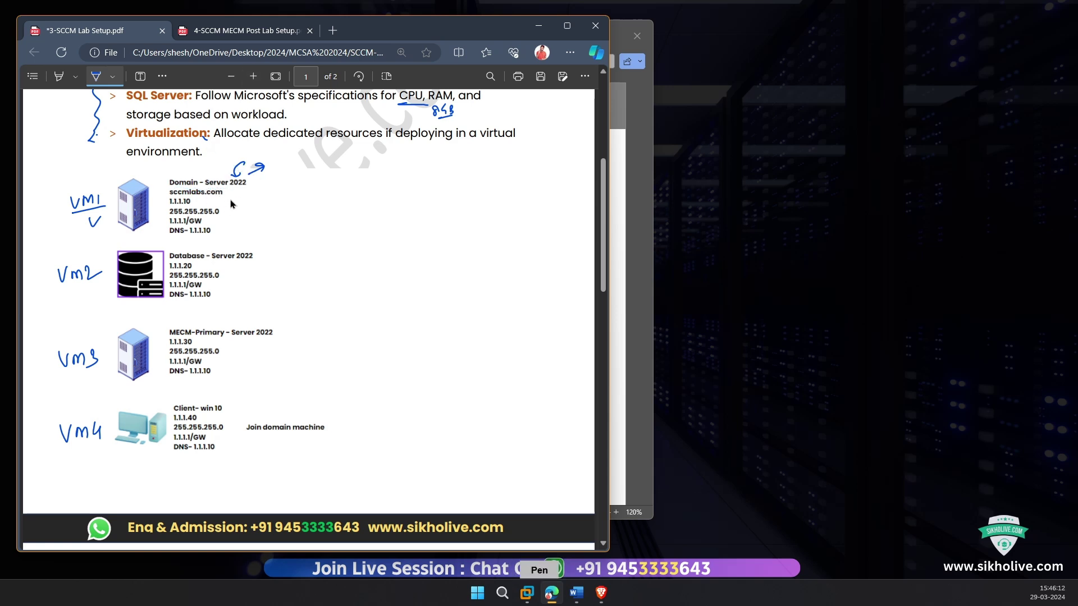
mouse_move(224, 194)
mouse_down()
mouse_move(242, 189)
mouse_move(206, 200)
mouse_up()
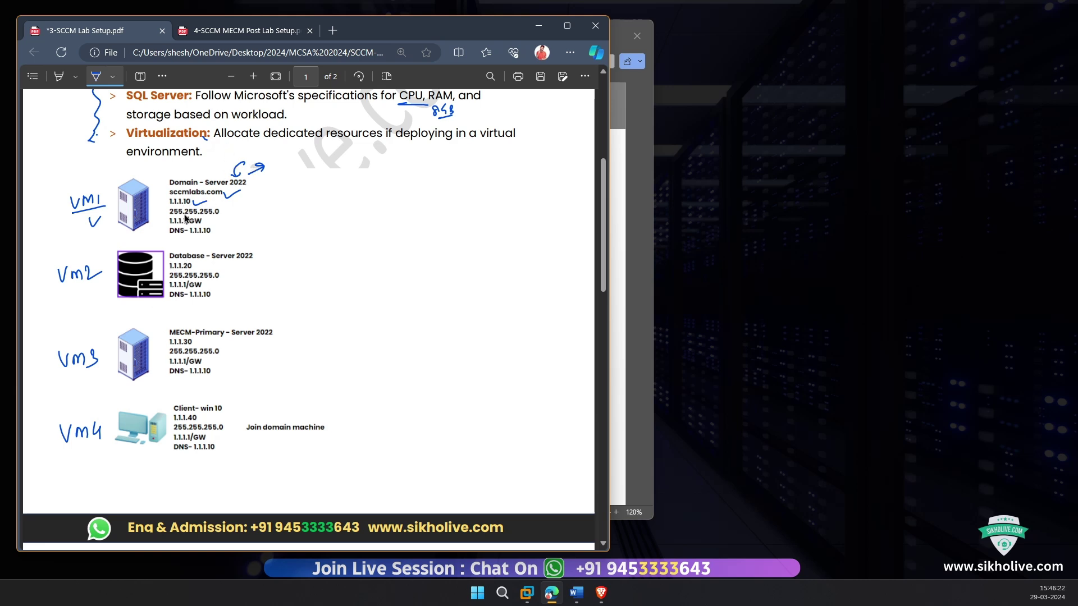
mouse_move(224, 209)
mouse_down()
mouse_move(243, 203)
mouse_move(220, 214)
mouse_move(166, 205)
mouse_move(180, 214)
mouse_move(196, 200)
mouse_move(157, 216)
mouse_move(163, 233)
mouse_up()
key(Escape)
Step: Replace the 'virtual machine' channel search with a search for 'adds'
click(601, 592)
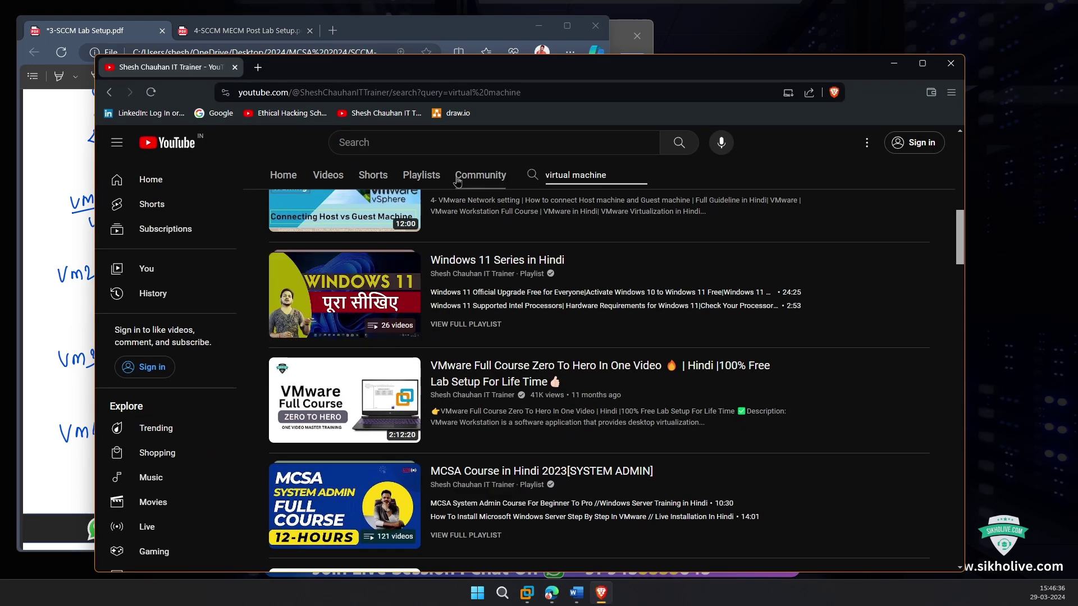
drag(611, 179, 590, 178)
click(504, 182)
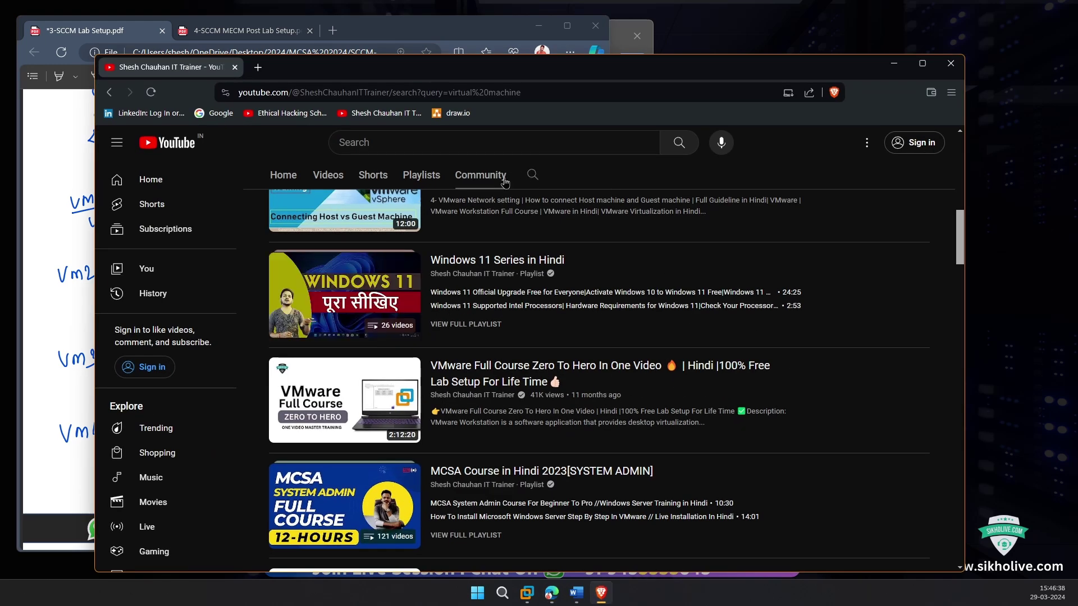
click(533, 175)
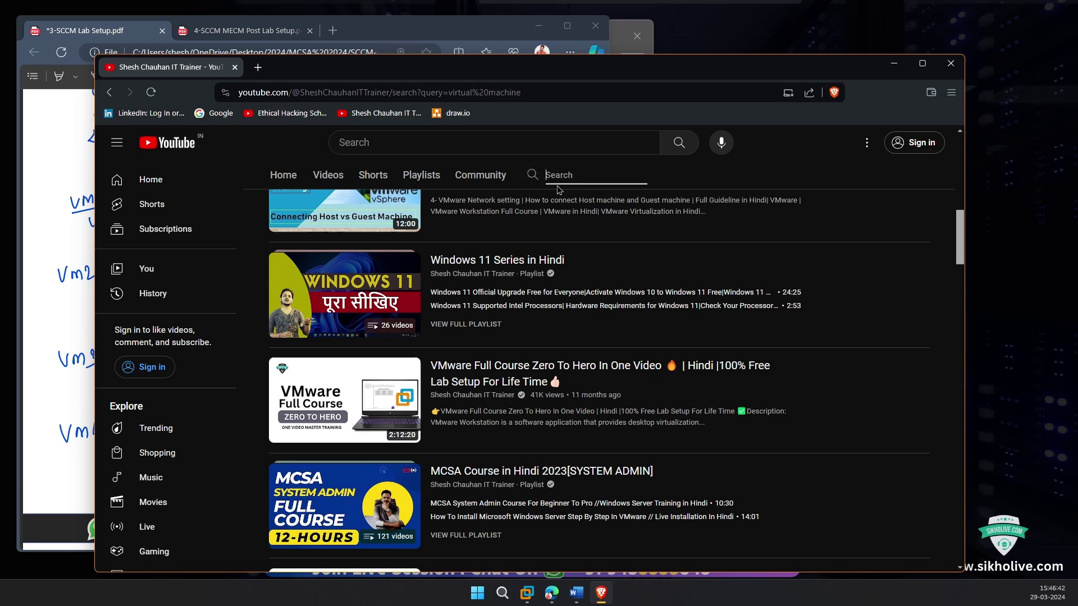
text(adds)
key(Return)
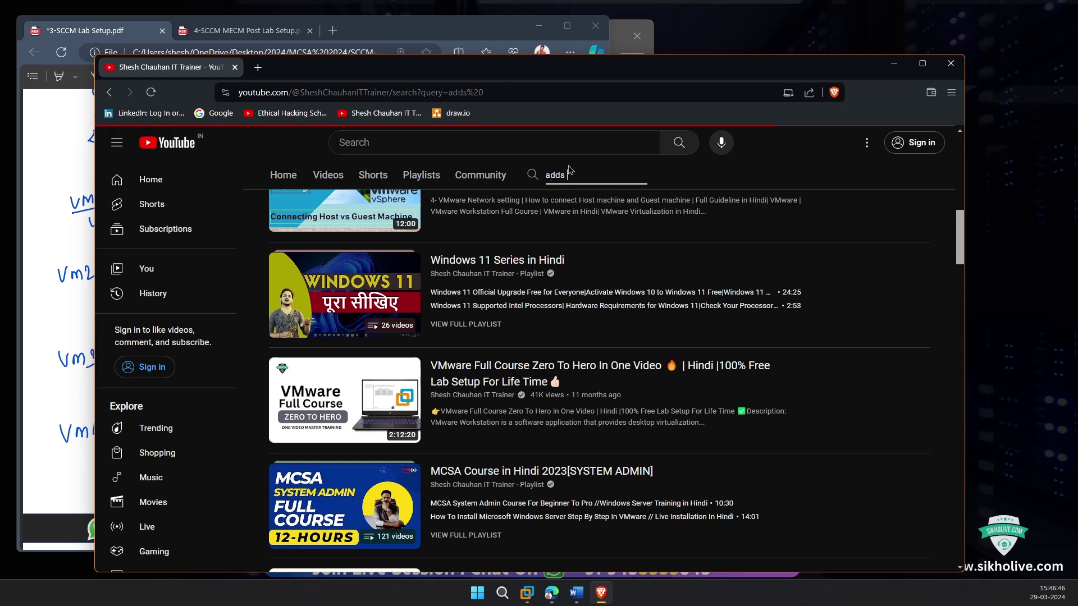
Step: Browse the ADDS results, inspecting the Deep Dive ADDS video, then minimize the browser
scroll(523, 368, down, 3)
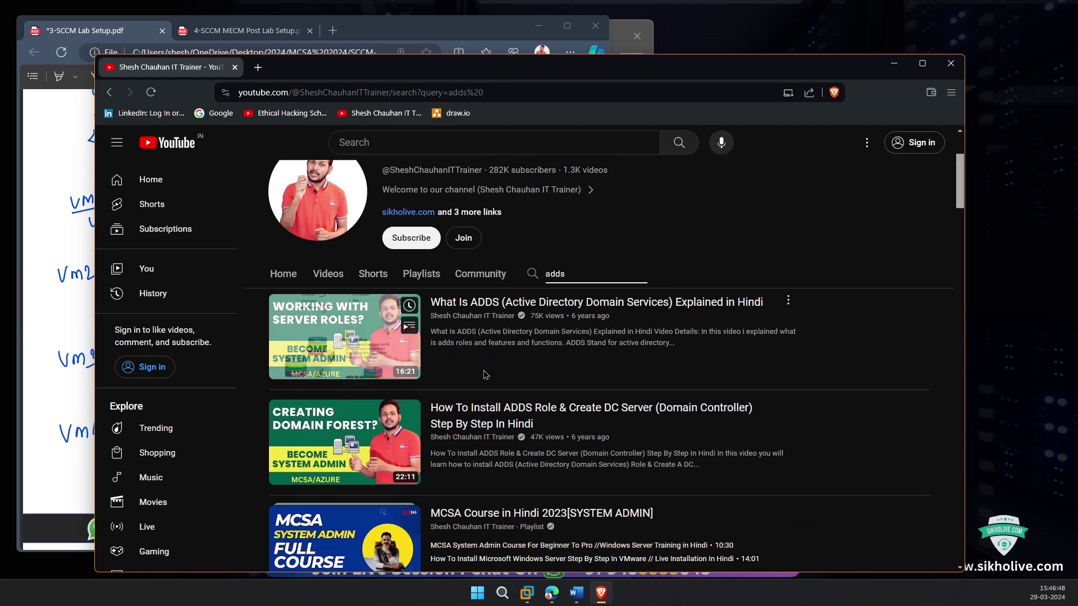
scroll(533, 270, down, 1)
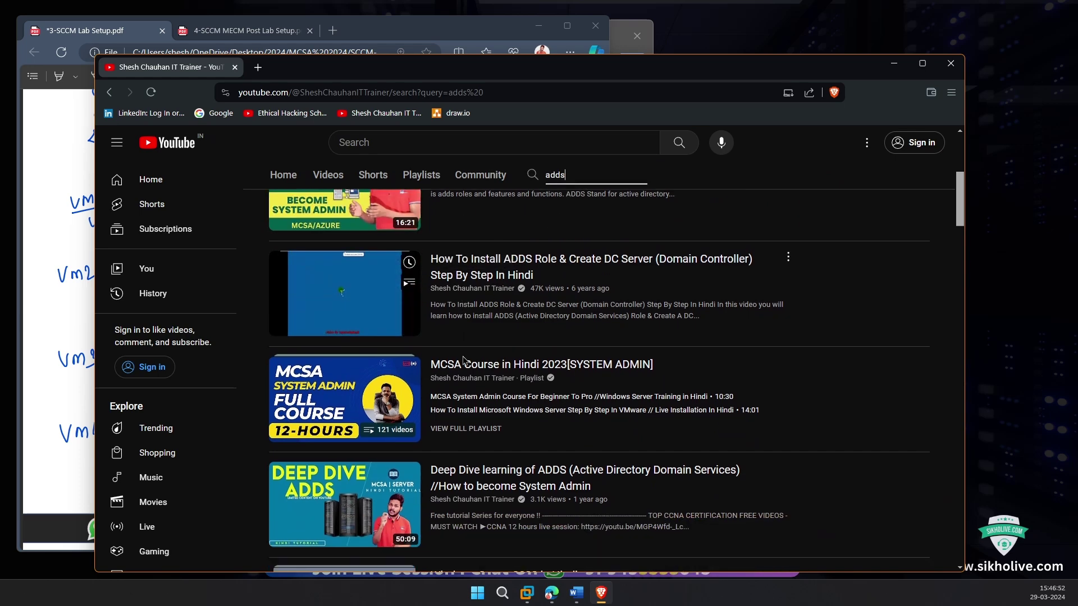
scroll(464, 360, down, 3)
mouse_move(464, 360)
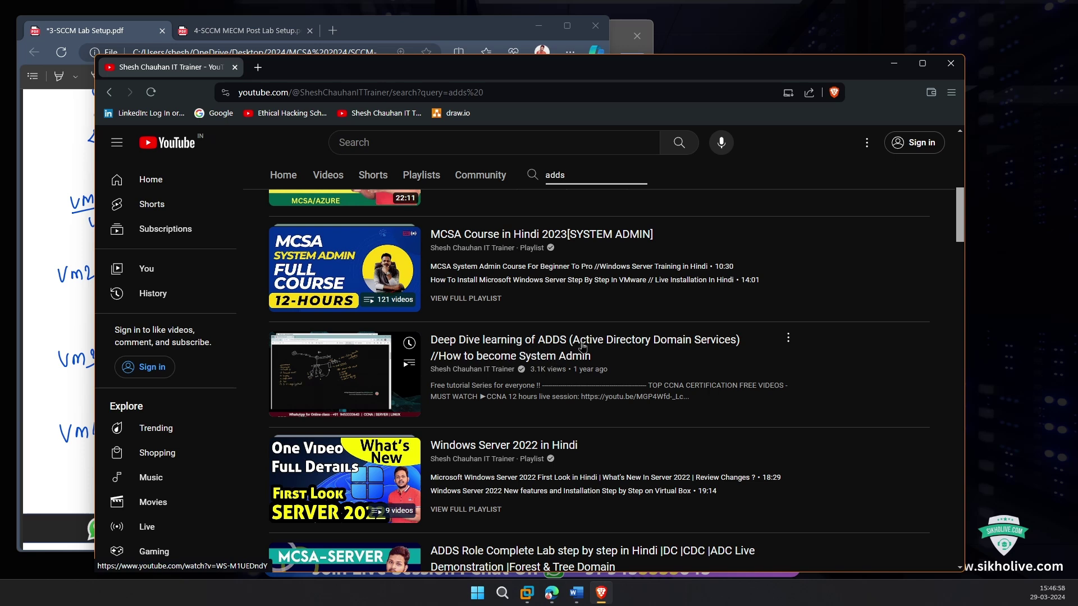
drag(608, 370, 246, 368)
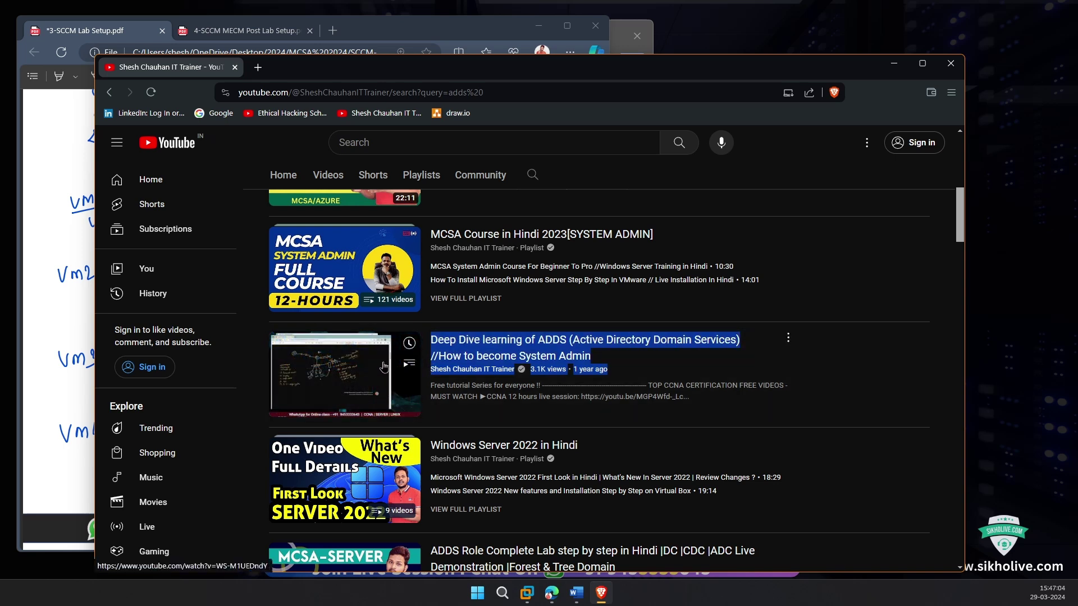
scroll(398, 382, up, 5)
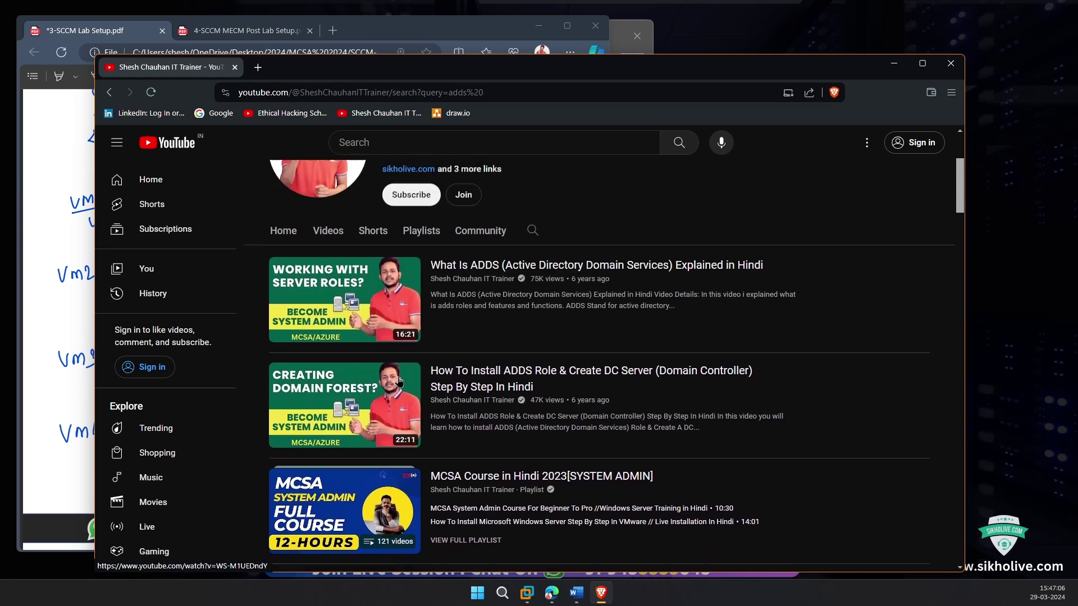
scroll(348, 365, down, 2)
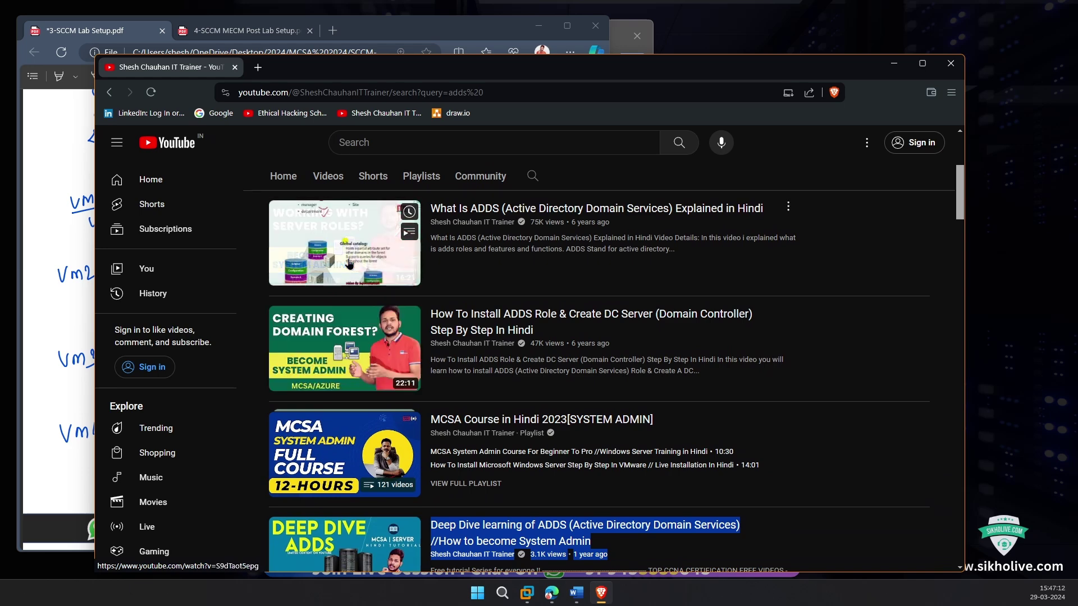
scroll(337, 477, down, 2)
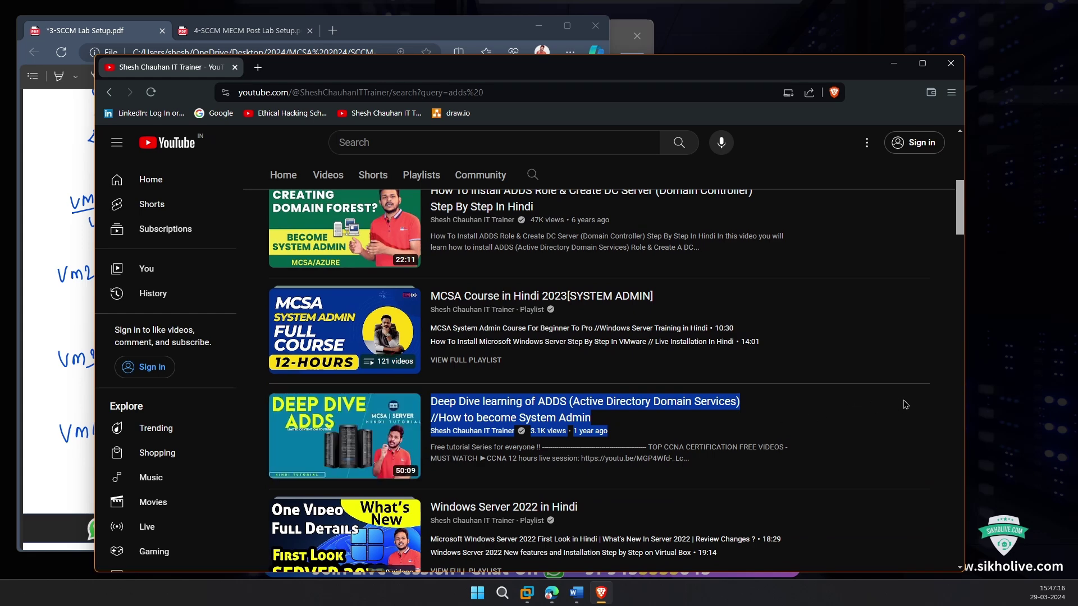
click(939, 401)
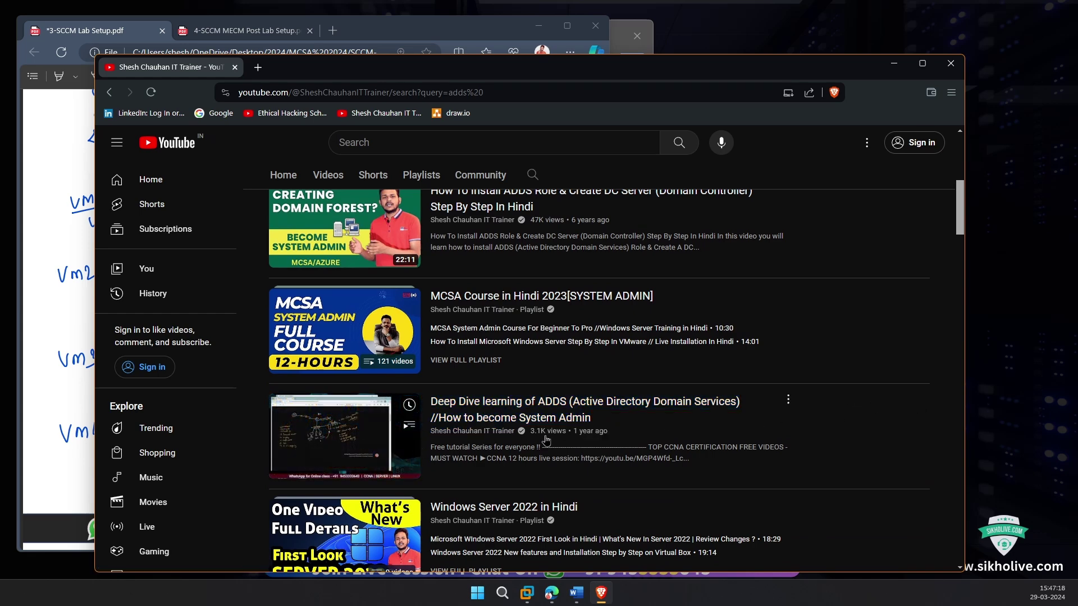
click(895, 64)
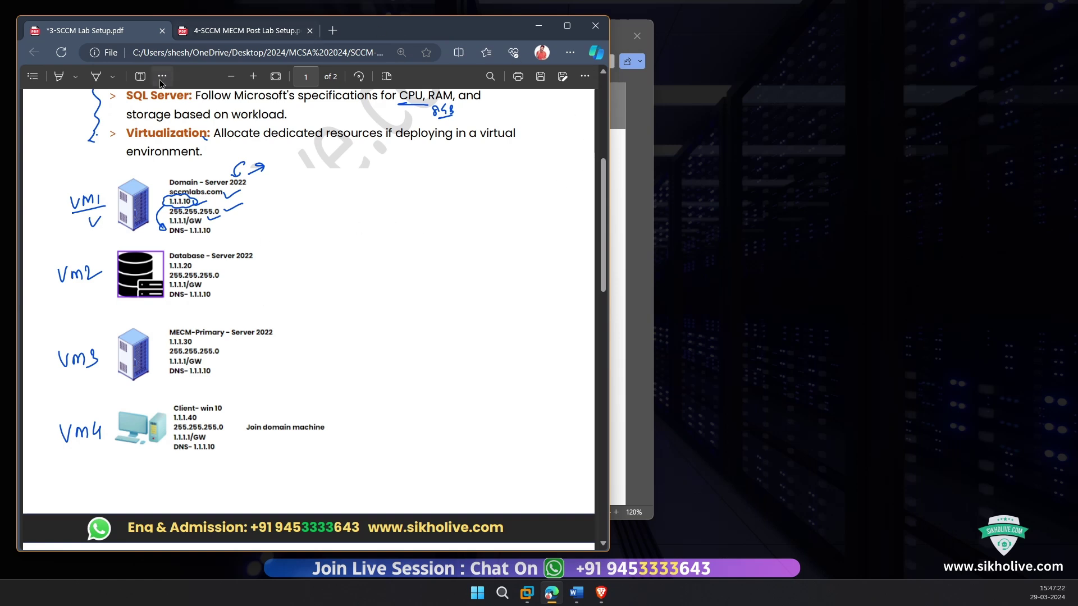
Step: Annotate the Database block: underline its heading, tick 1.1.1.20, circle DNS 1.1.1.10 and write 'join'
click(96, 76)
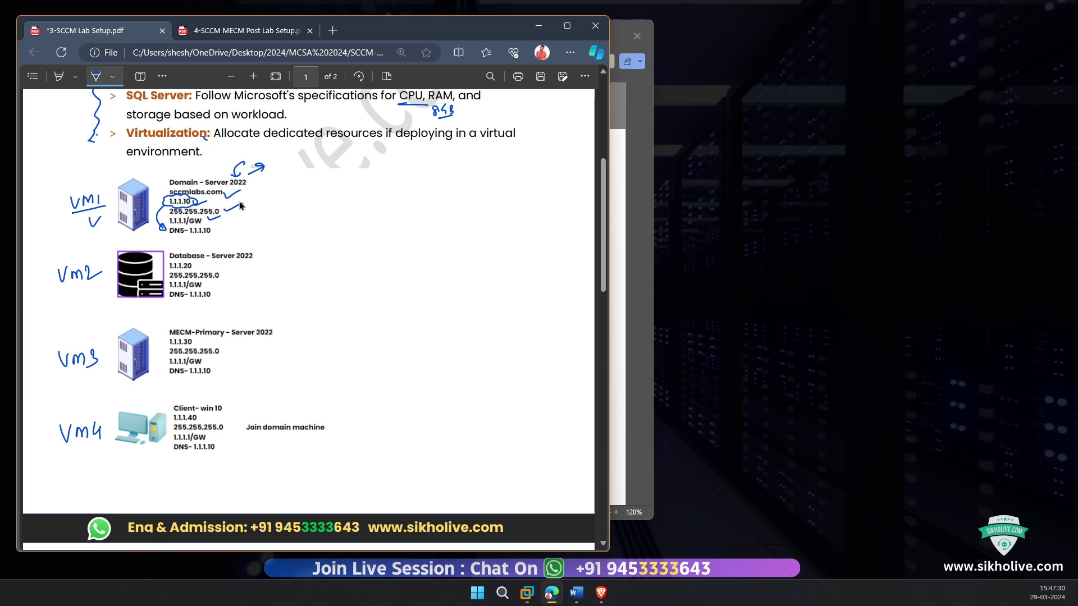
mouse_move(190, 261)
mouse_down()
mouse_move(236, 258)
mouse_move(259, 241)
mouse_up()
drag(196, 270, 207, 263)
mouse_move(212, 288)
mouse_down()
mouse_move(277, 254)
mouse_move(209, 224)
mouse_move(262, 197)
mouse_move(275, 208)
mouse_move(252, 194)
mouse_move(289, 215)
mouse_move(287, 194)
mouse_move(222, 231)
mouse_up()
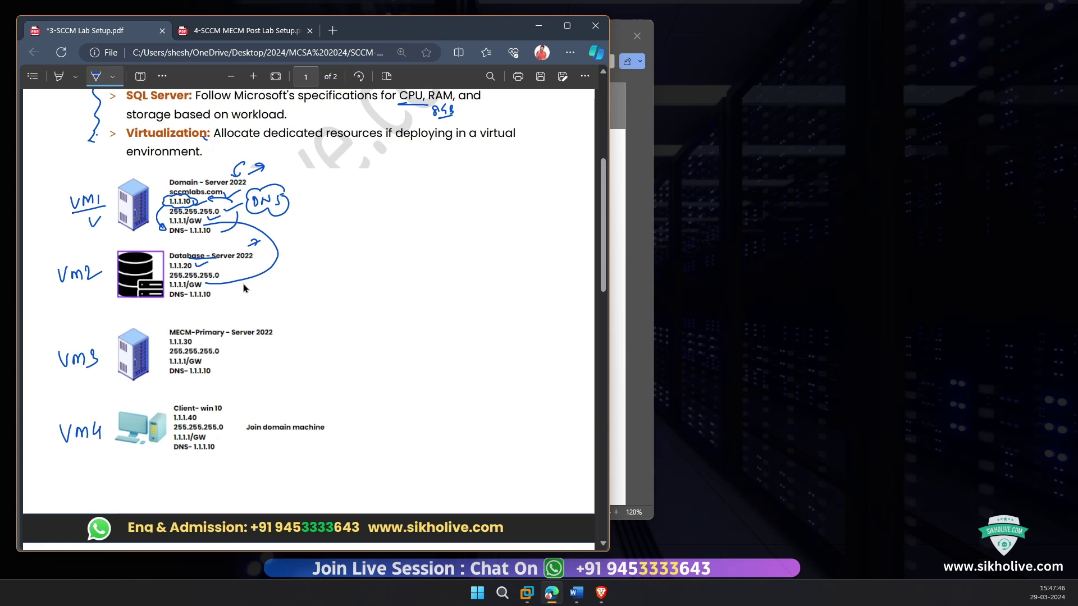
mouse_move(214, 294)
mouse_down()
mouse_move(188, 293)
mouse_move(213, 308)
mouse_move(298, 283)
mouse_move(305, 219)
mouse_move(285, 220)
mouse_up()
click(302, 210)
drag(205, 303, 220, 297)
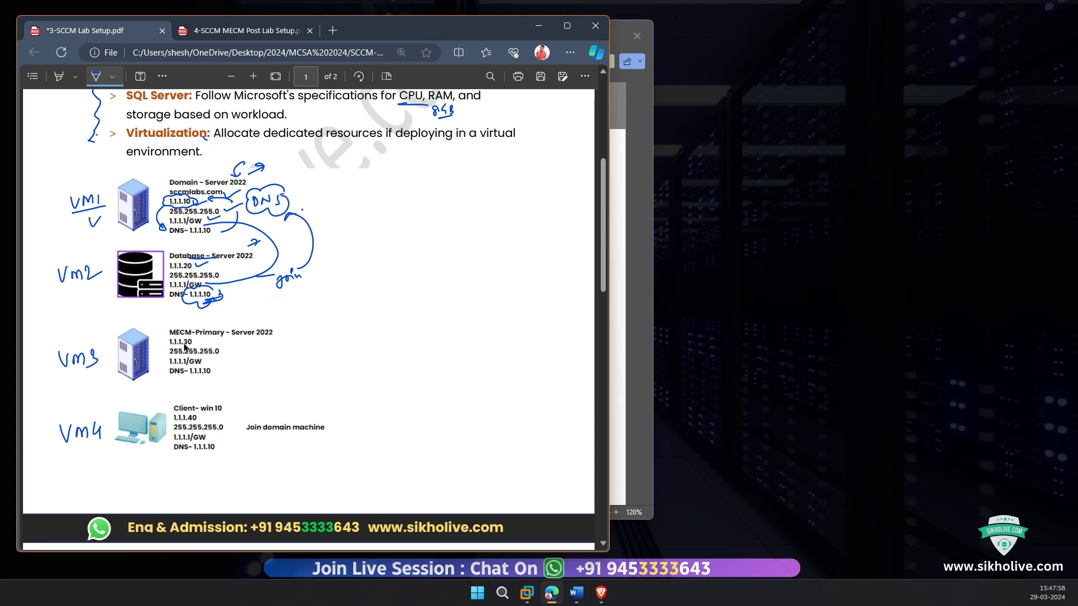
Step: Underline Primary in MECM-Primary, circle its DNS 1.1.1.10 line and tick the VM2 and VM3 DNS lines
drag(200, 340, 284, 333)
mouse_move(215, 371)
mouse_down()
mouse_move(194, 364)
mouse_move(164, 380)
mouse_move(221, 386)
mouse_move(216, 365)
mouse_up()
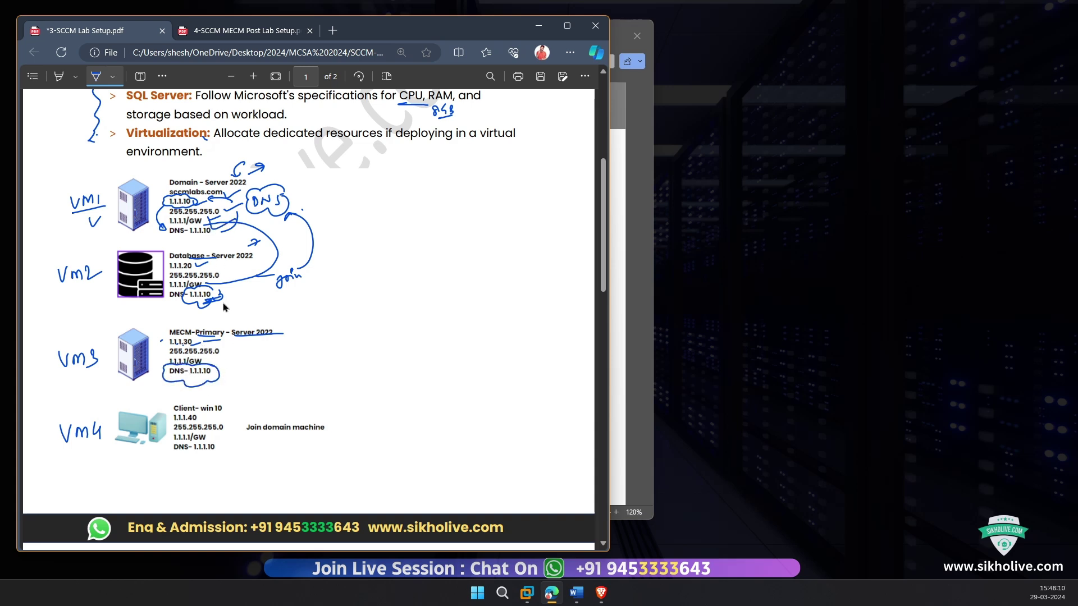
drag(224, 292, 237, 290)
drag(221, 372, 235, 359)
Step: Mark the client block with an arrow from Vm4, underline win 10, and circle 1.1.1.40
drag(105, 431, 115, 434)
mouse_move(206, 413)
mouse_down()
mouse_move(227, 413)
mouse_move(165, 433)
mouse_move(165, 455)
mouse_up()
mouse_move(197, 418)
mouse_down()
mouse_move(169, 422)
mouse_move(205, 425)
mouse_move(202, 415)
mouse_move(230, 432)
mouse_move(209, 454)
mouse_move(231, 451)
mouse_up()
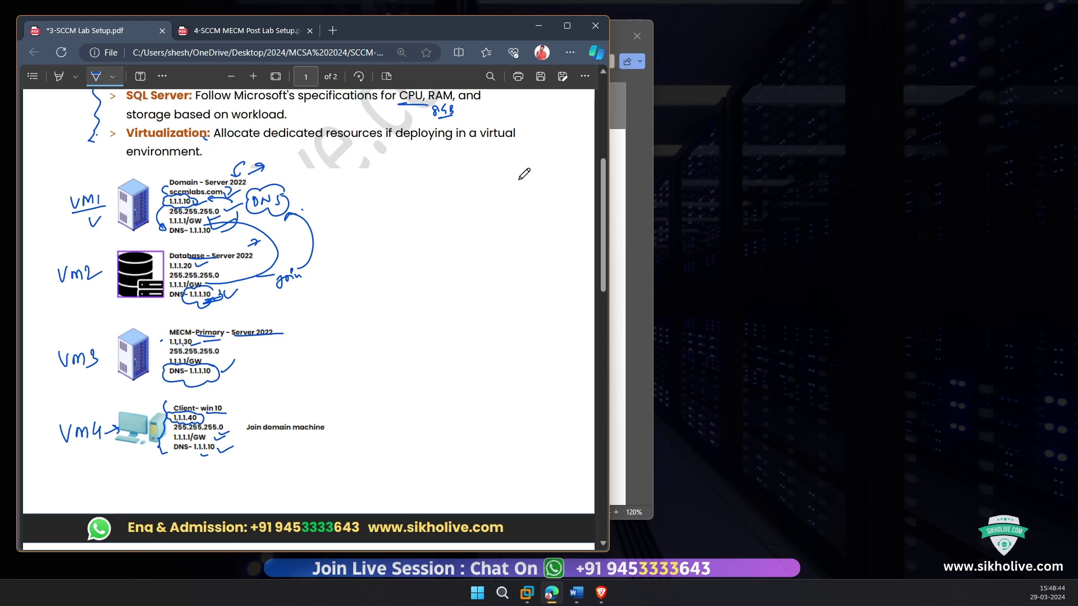
click(526, 587)
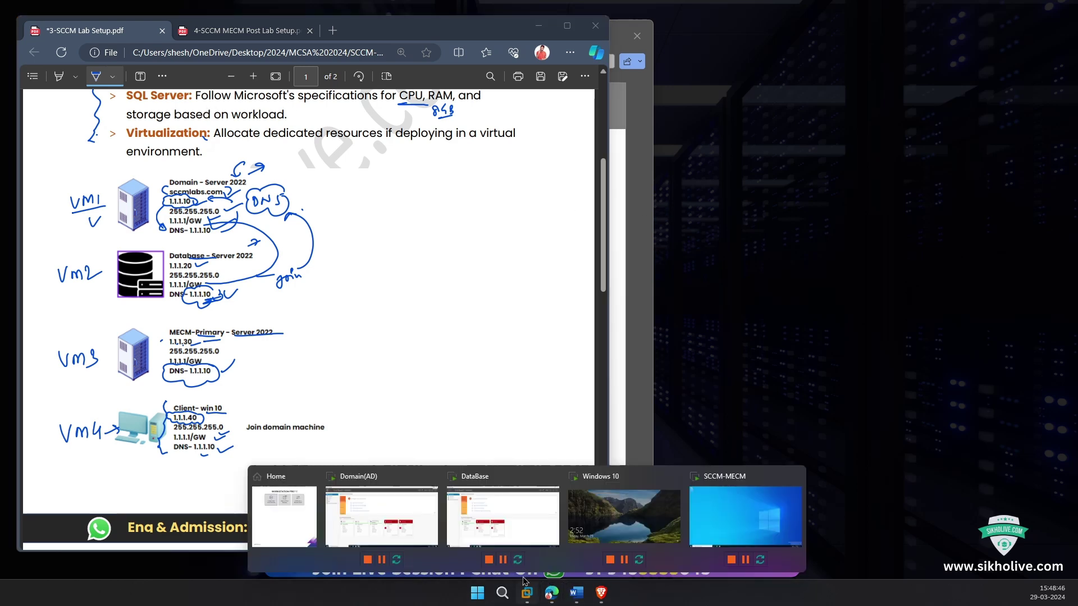
Step: Restore VMware from full screen and move it beside the PDF, viewing the Domain(AD) and DataBase tabs
click(355, 522)
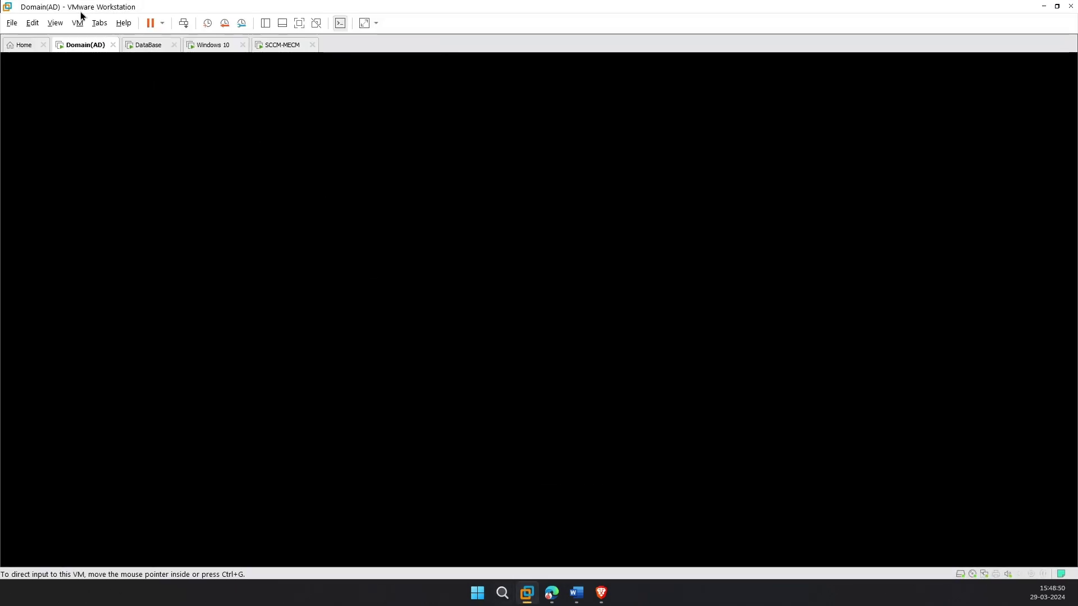
double_click(123, 8)
drag(418, 51, 491, 46)
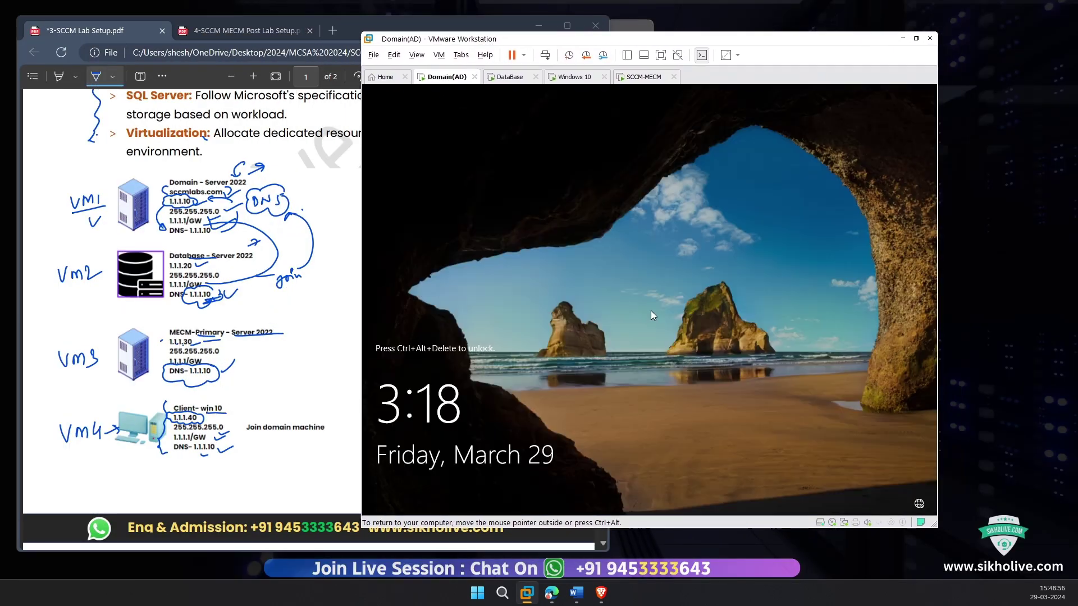
click(512, 76)
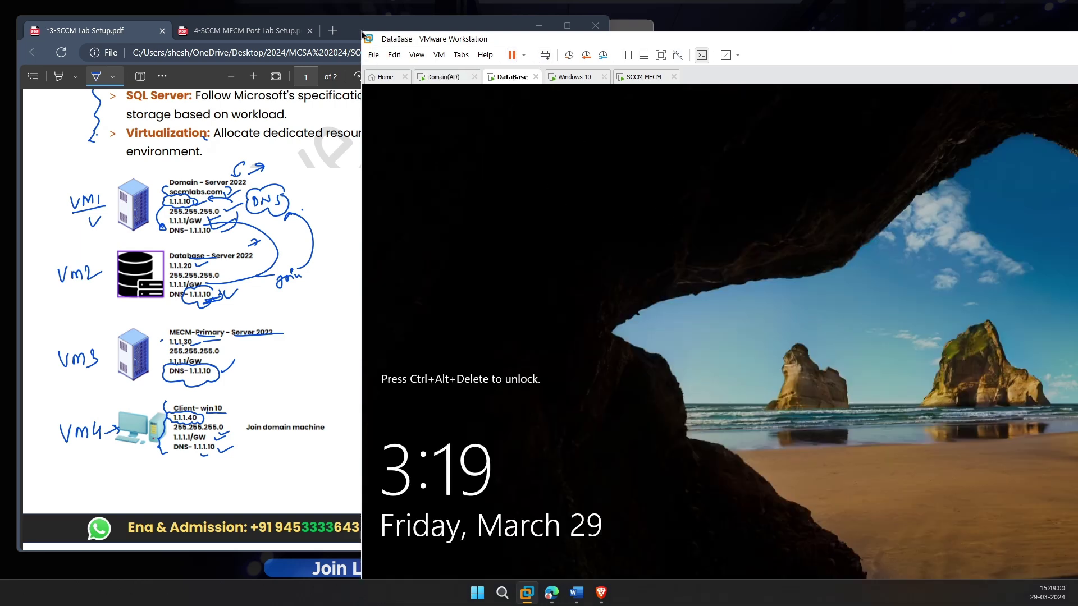
drag(360, 33, 439, 44)
Step: Resize the VMware window next to the PDF while switching through the Windows 10 and SCCM-MECM tabs
click(583, 78)
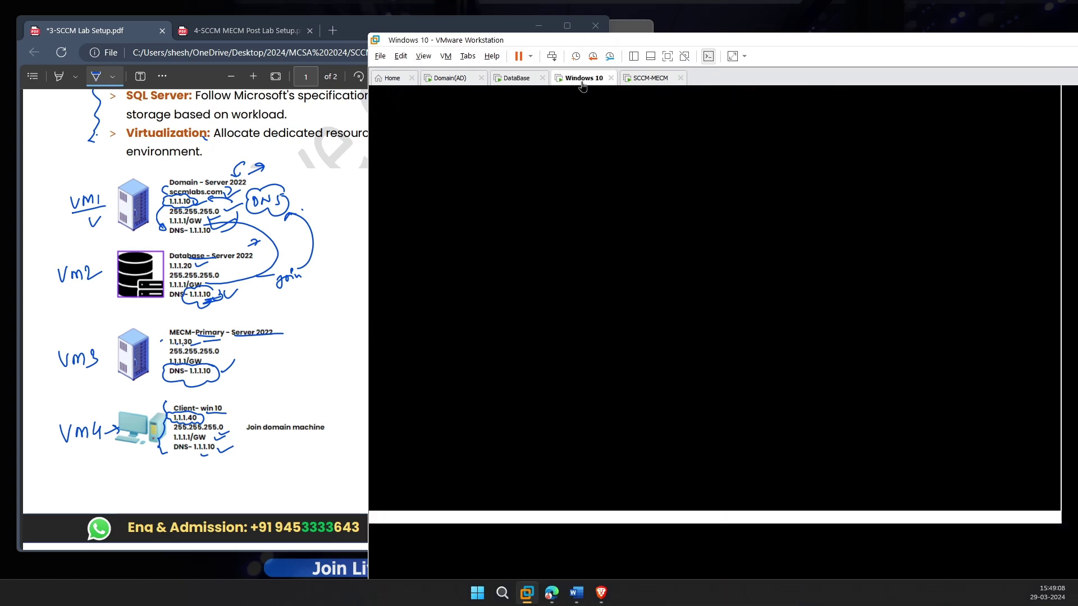
drag(366, 32, 580, 164)
drag(660, 176, 414, 63)
click(334, 55)
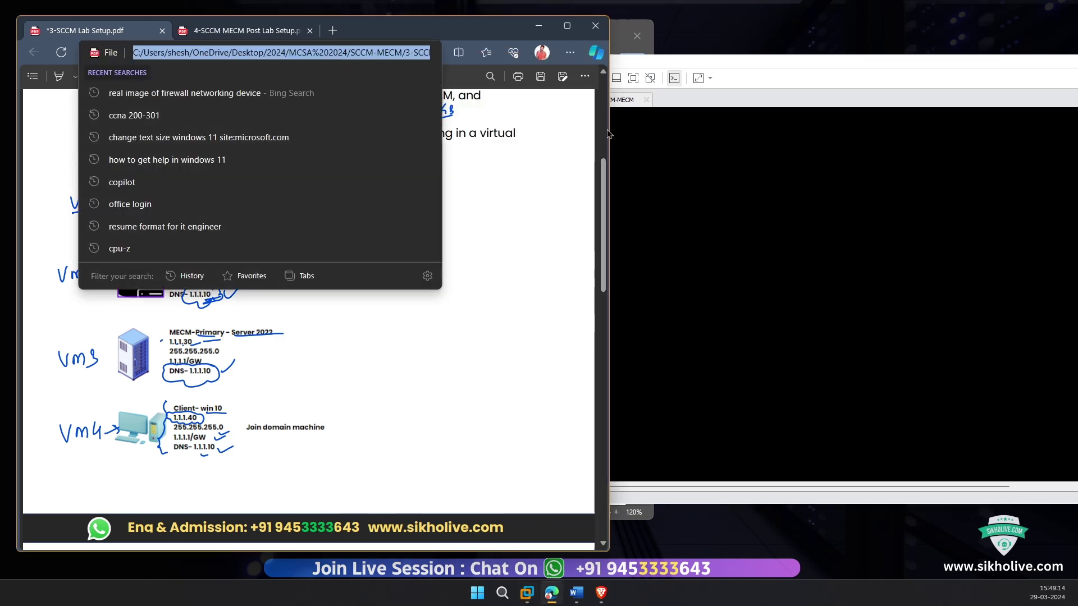
click(672, 288)
drag(335, 59, 544, 62)
drag(629, 78, 439, 74)
click(635, 105)
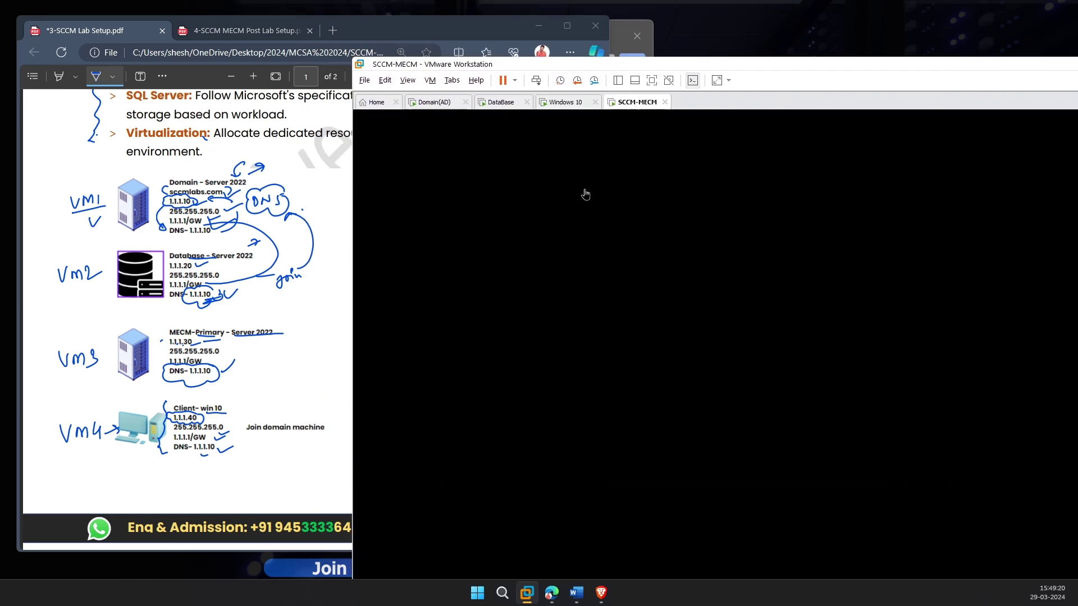
drag(350, 58, 430, 78)
drag(996, 423, 1043, 505)
Step: Sign in to Domain(AD) as Administrator and view Local Server properties: SRV1, sccmlabs.com, 1.1.1.10
click(474, 118)
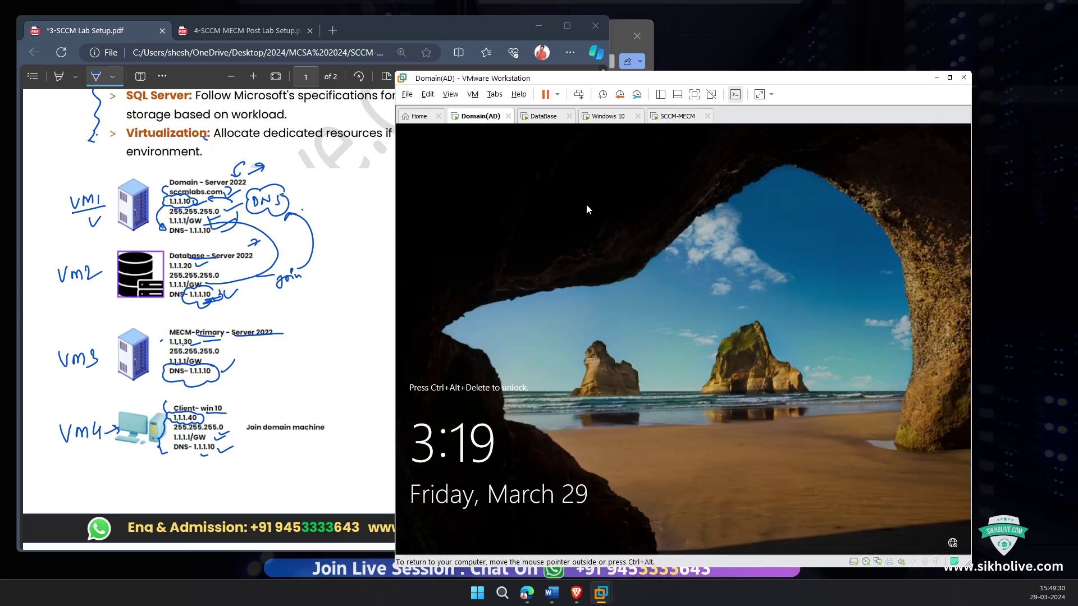
click(579, 94)
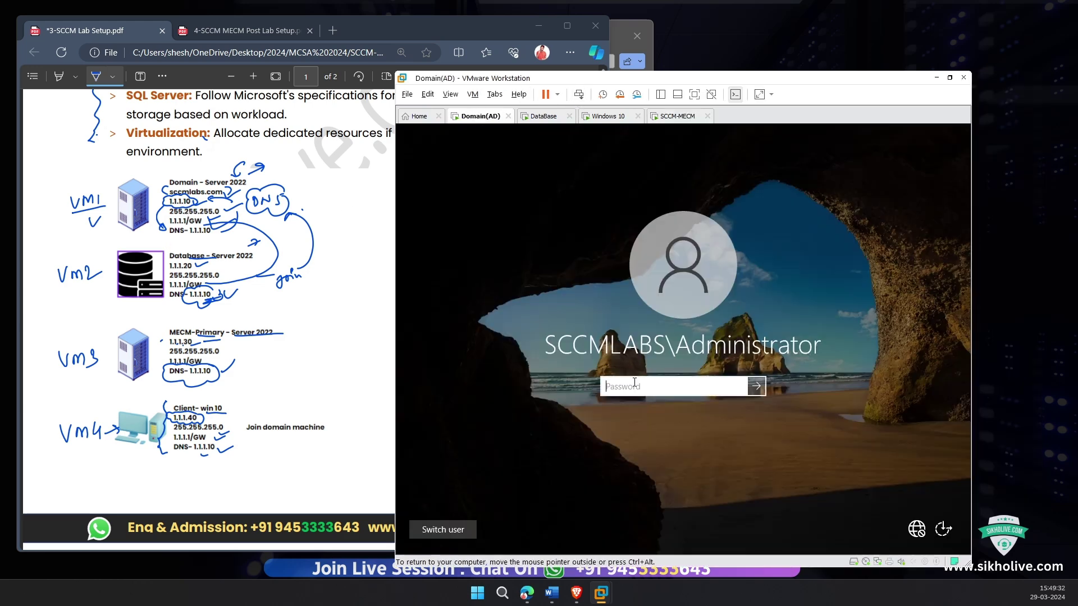
text(P)
key(Return)
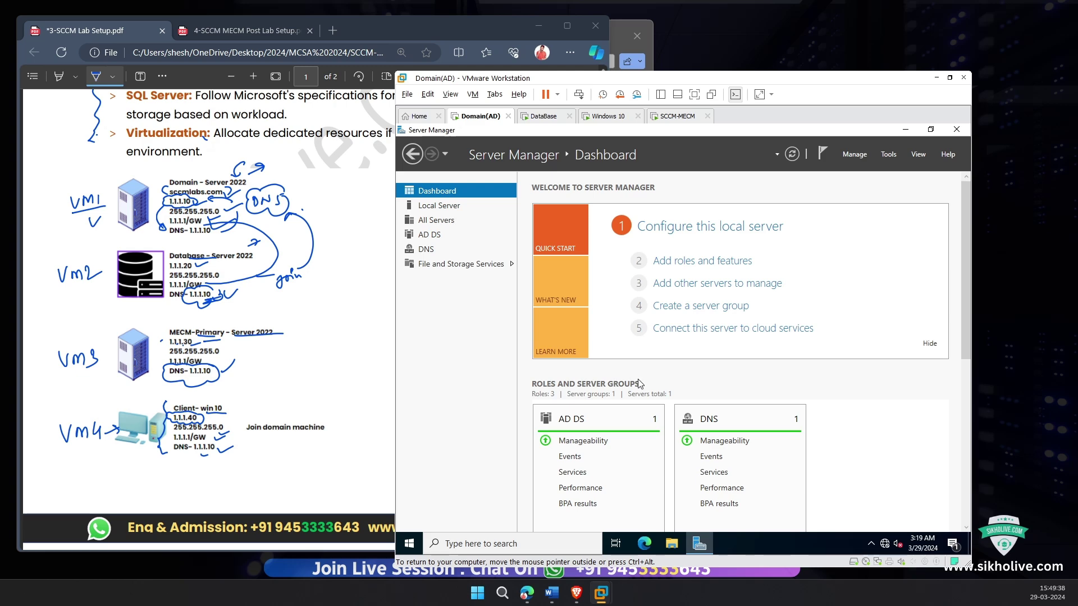
click(448, 212)
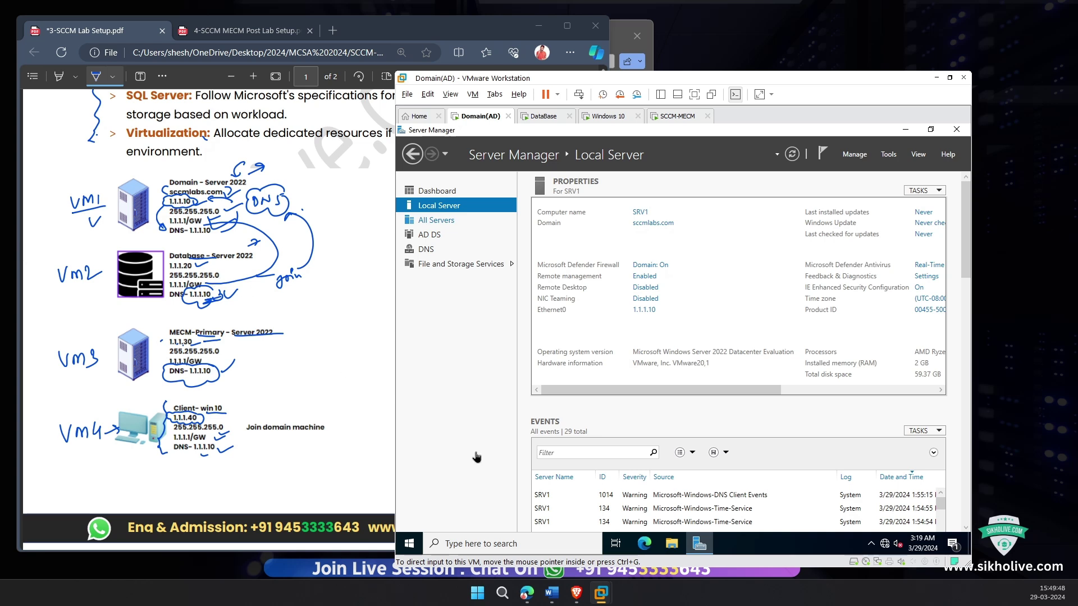
click(644, 310)
double_click(558, 250)
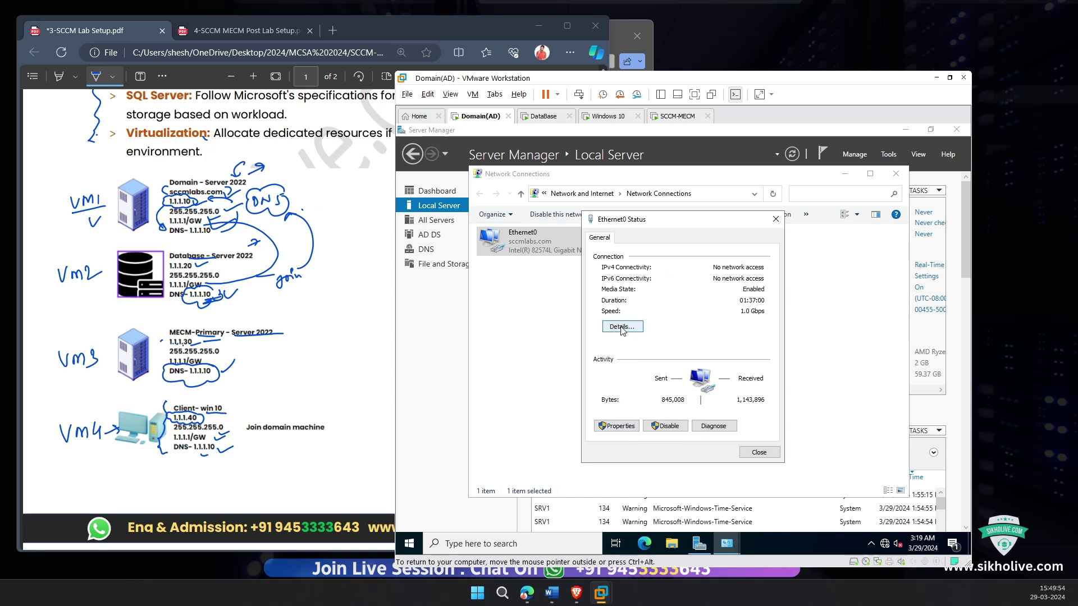
click(618, 426)
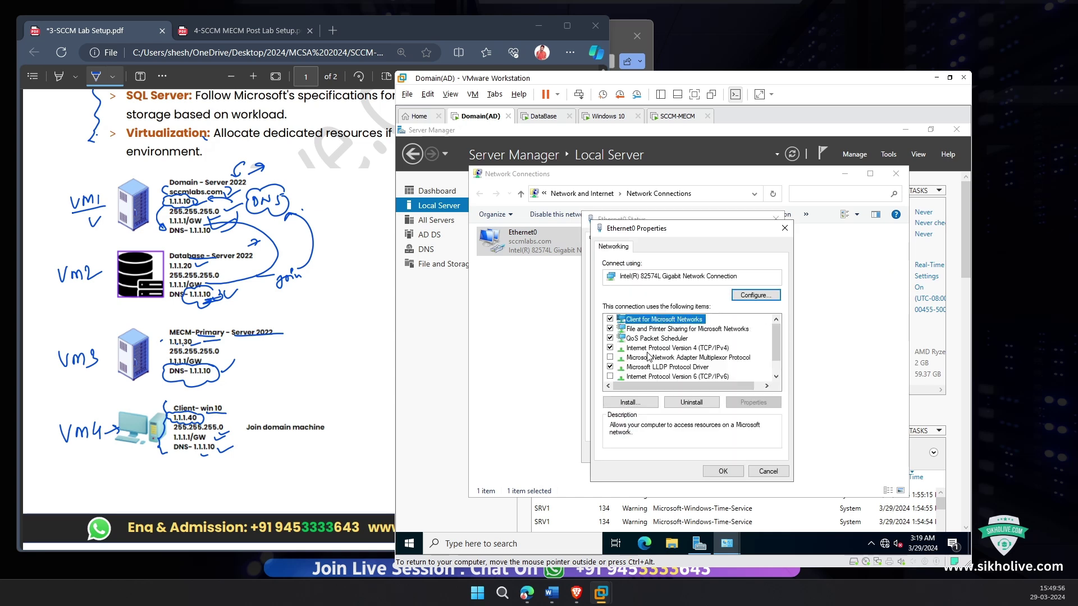
click(714, 353)
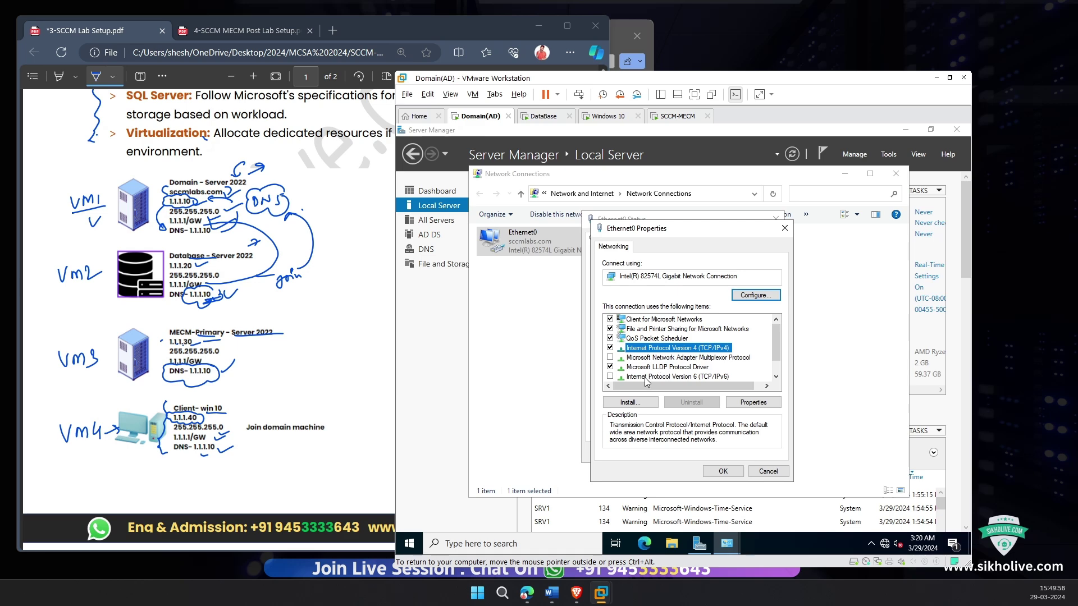
click(668, 377)
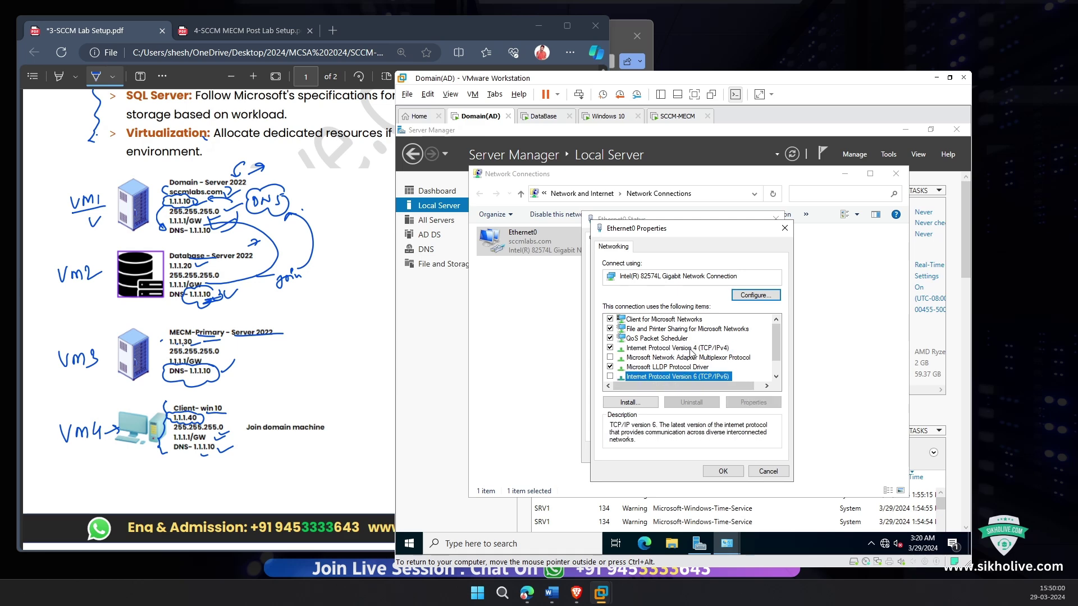
double_click(691, 349)
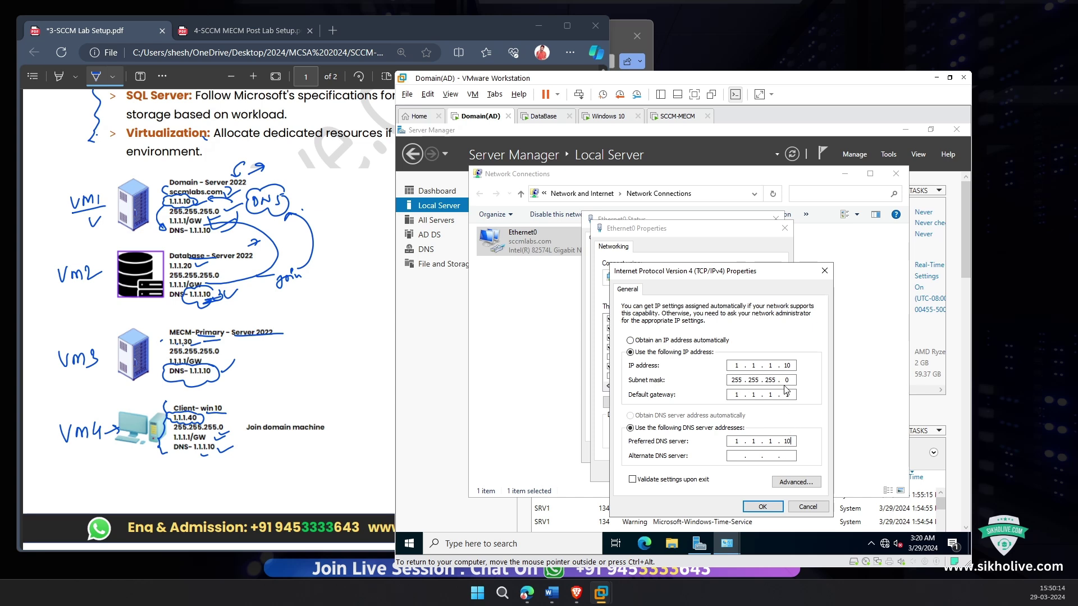
double_click(793, 367)
drag(681, 277, 600, 275)
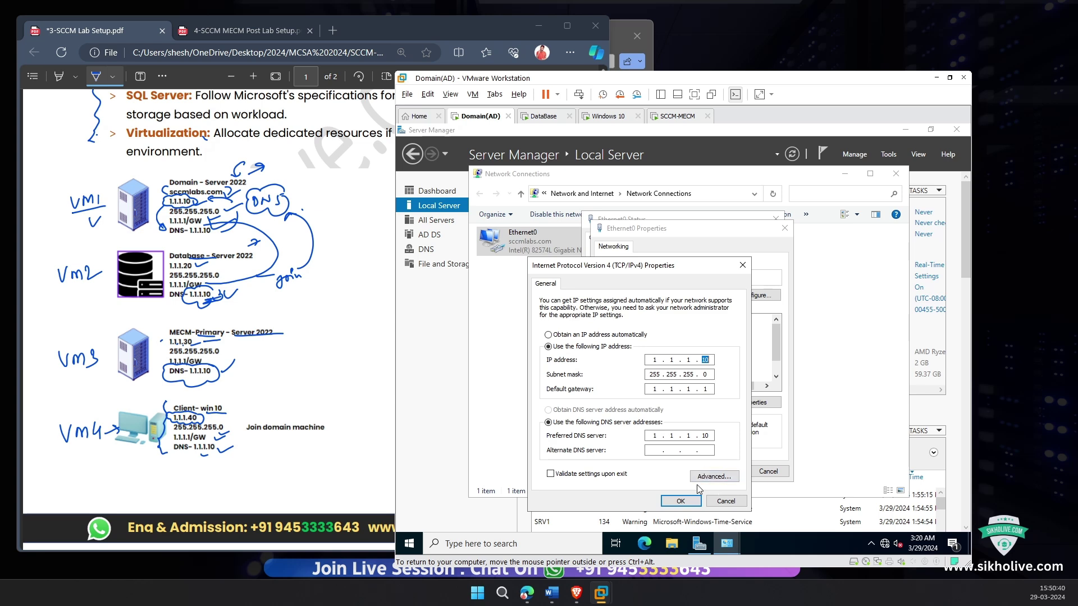
drag(630, 82, 655, 50)
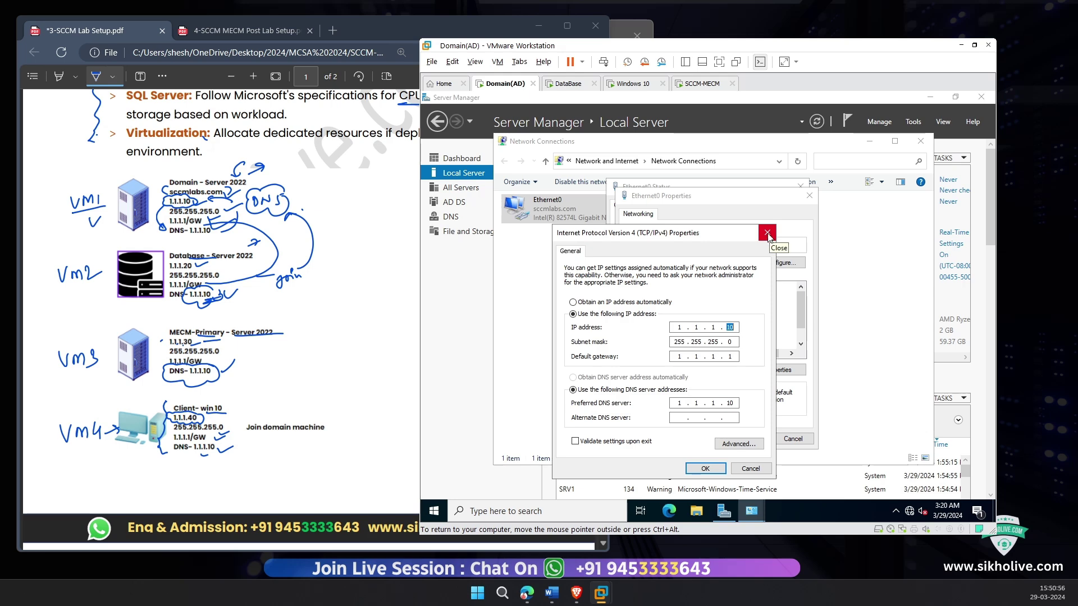
click(768, 233)
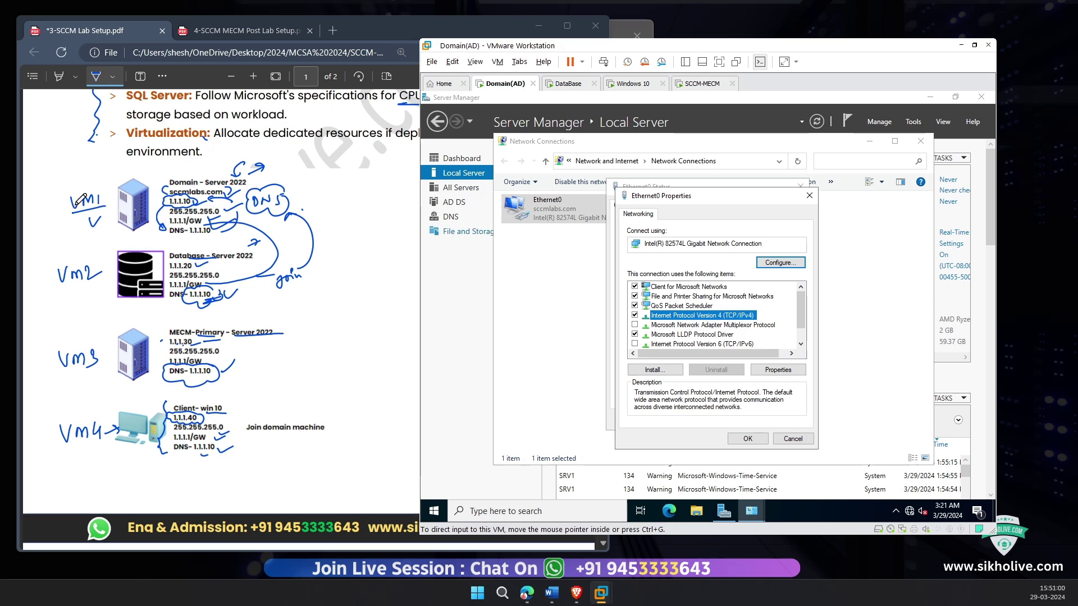
click(809, 196)
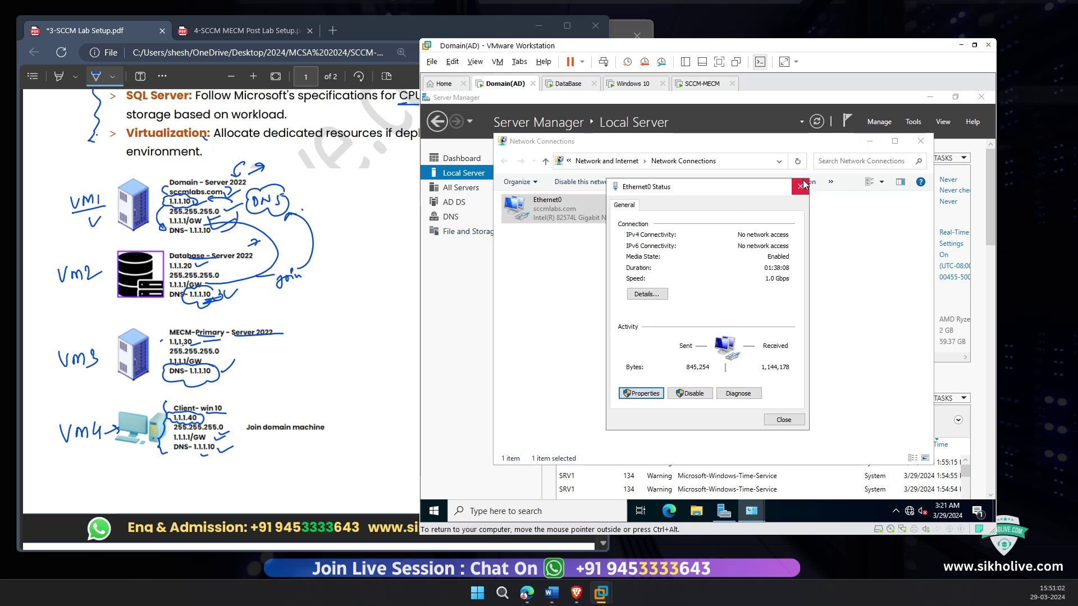
click(800, 186)
click(920, 142)
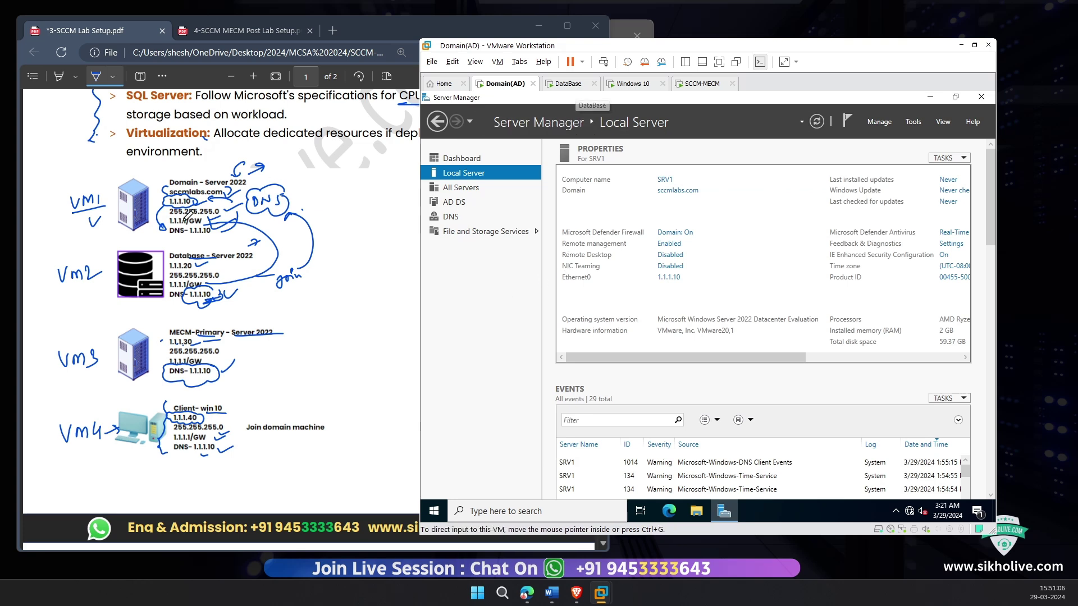
click(567, 86)
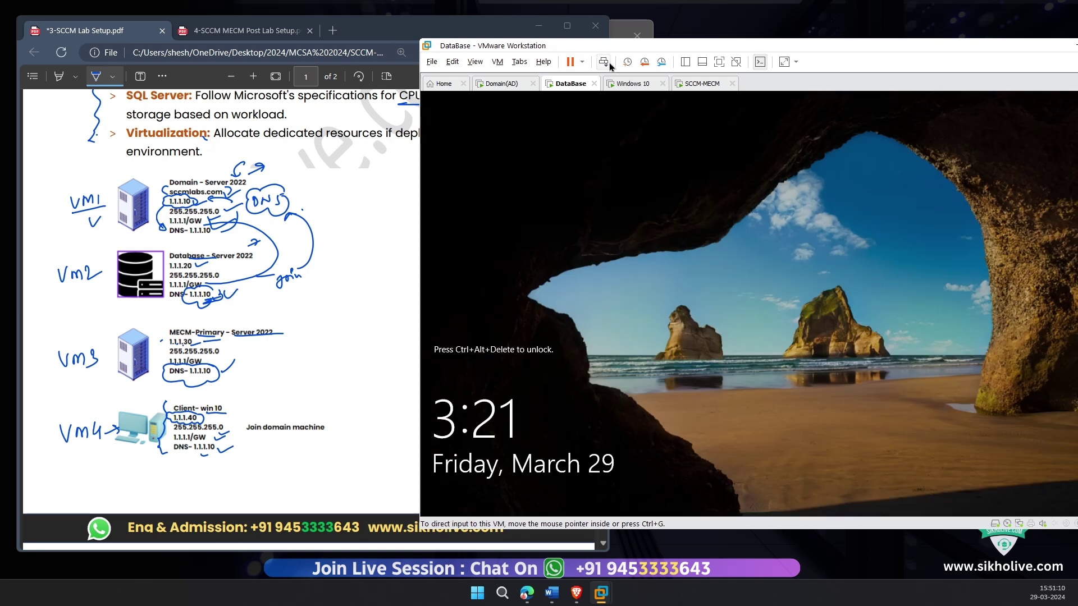
Step: Sign in to the DataBase VM and view Local Server: Database on sccmlabs.com at 1.1.1.20, IE ESC off
click(609, 63)
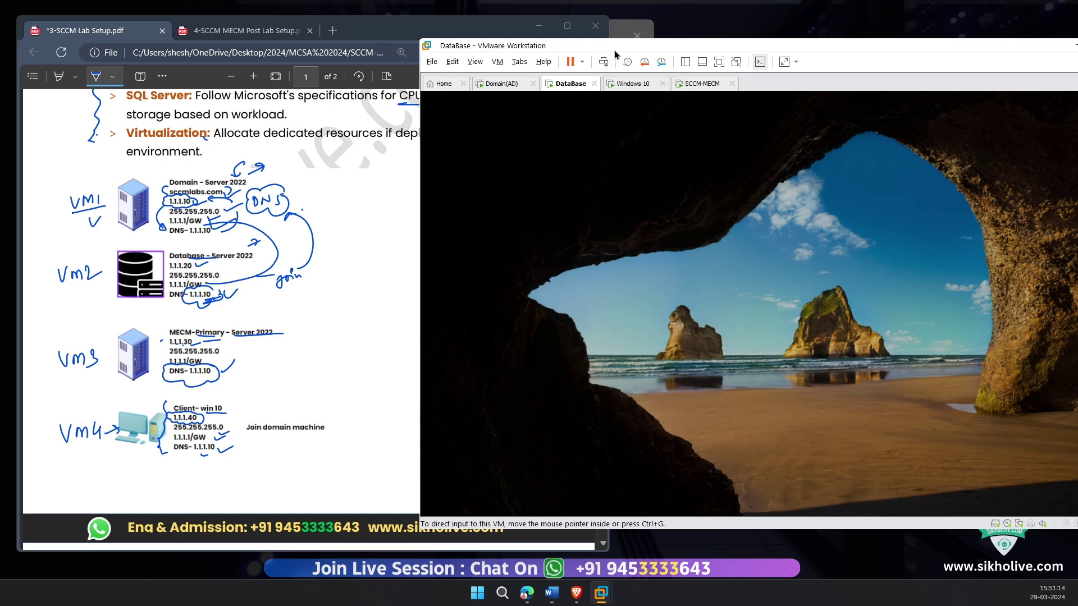
drag(615, 55, 509, 53)
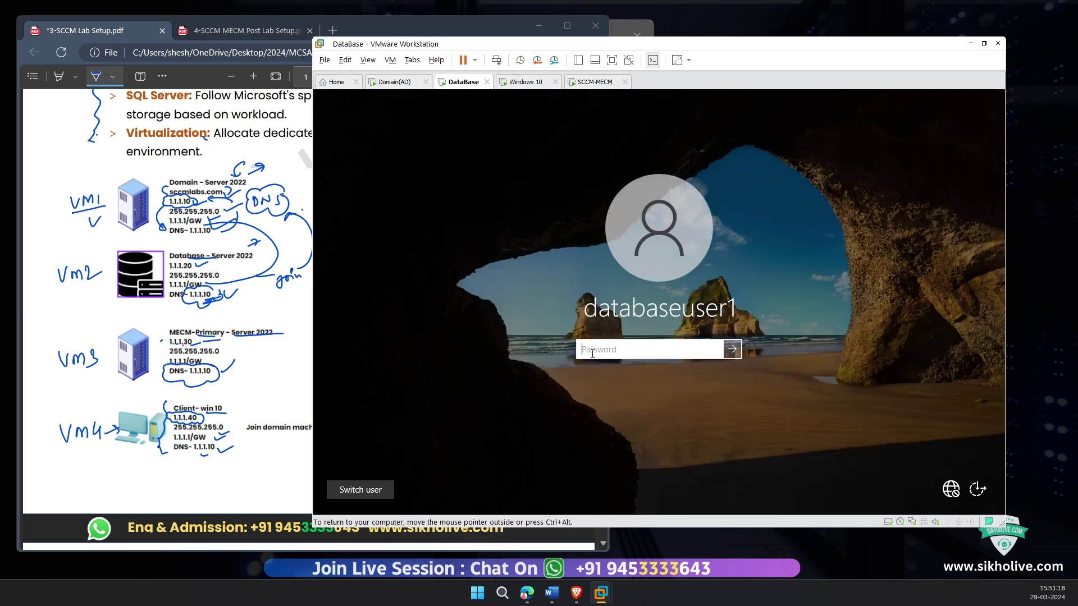
text(•••)
text(••••••)
key(Return)
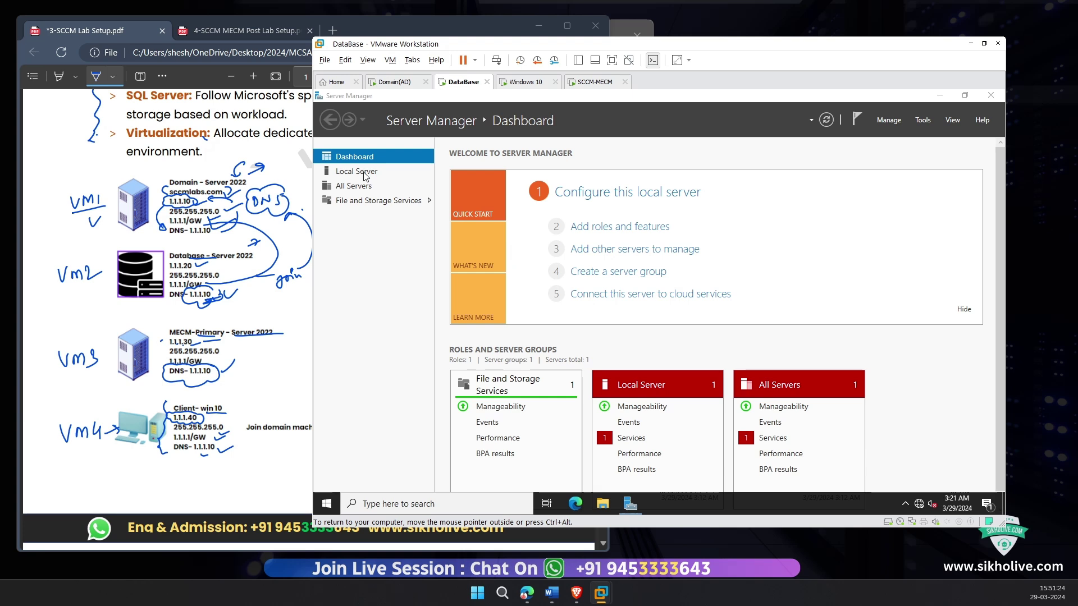
key(ctrl+alt)
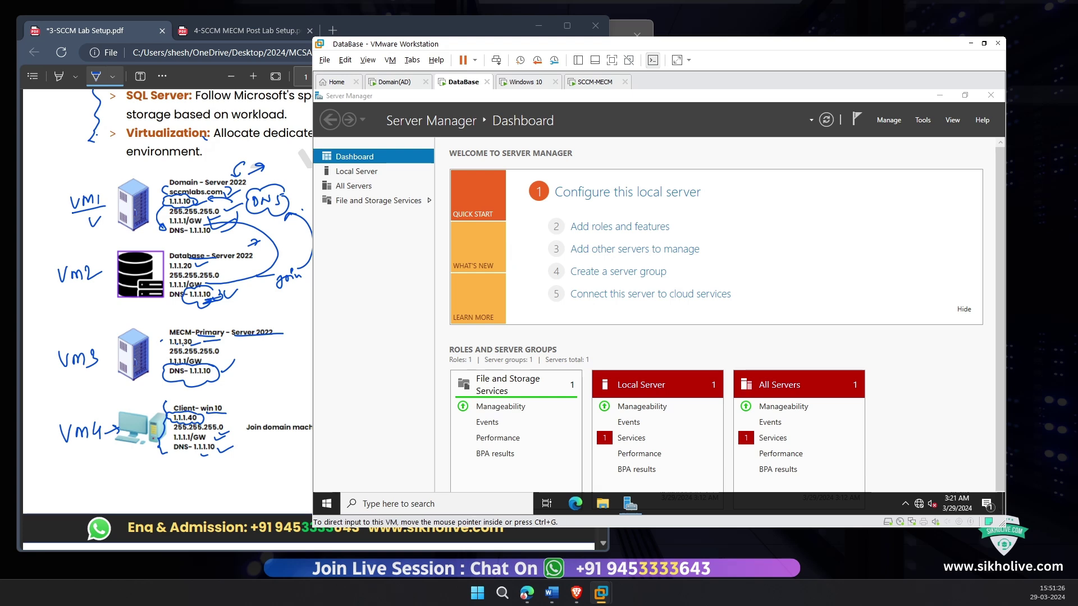
click(387, 172)
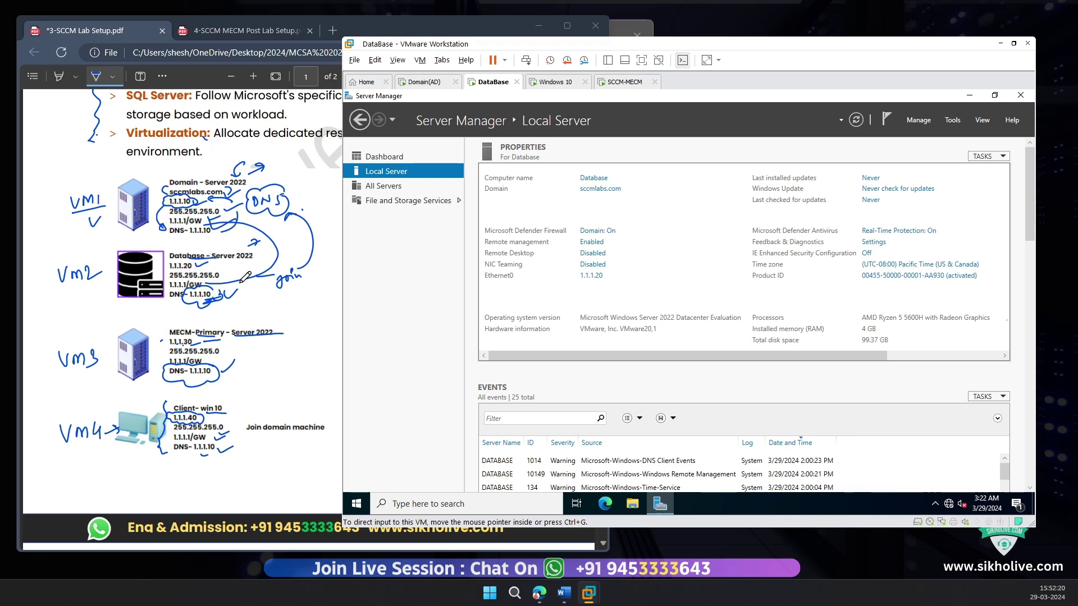
click(253, 279)
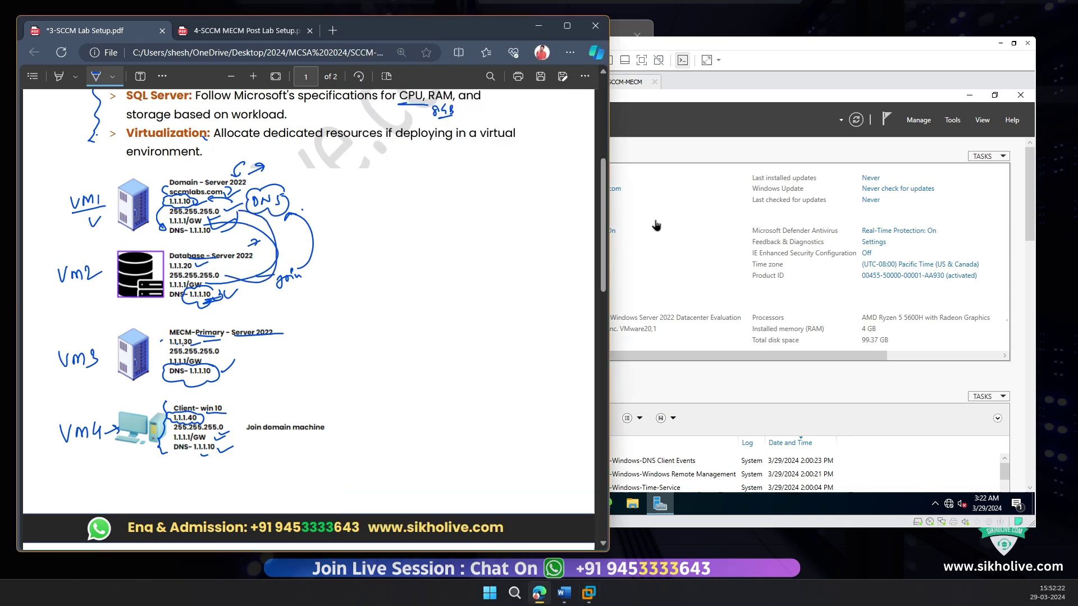
click(654, 223)
Step: Inspect DataBase's Ethernet0 IPv4 settings: address 1.1.1.20 with DNS 1.1.1.10
click(590, 276)
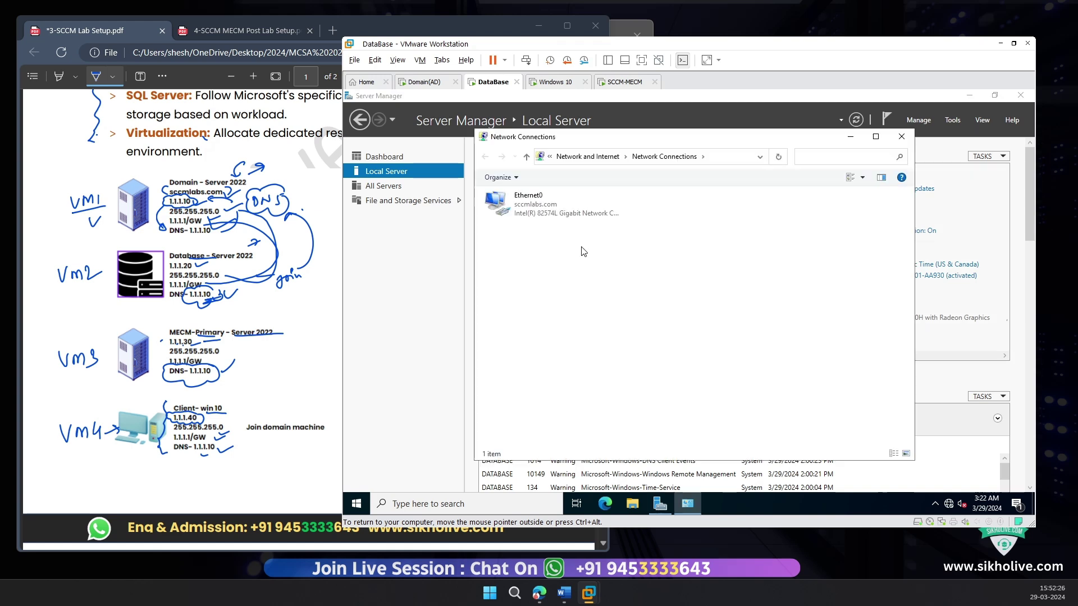
double_click(548, 207)
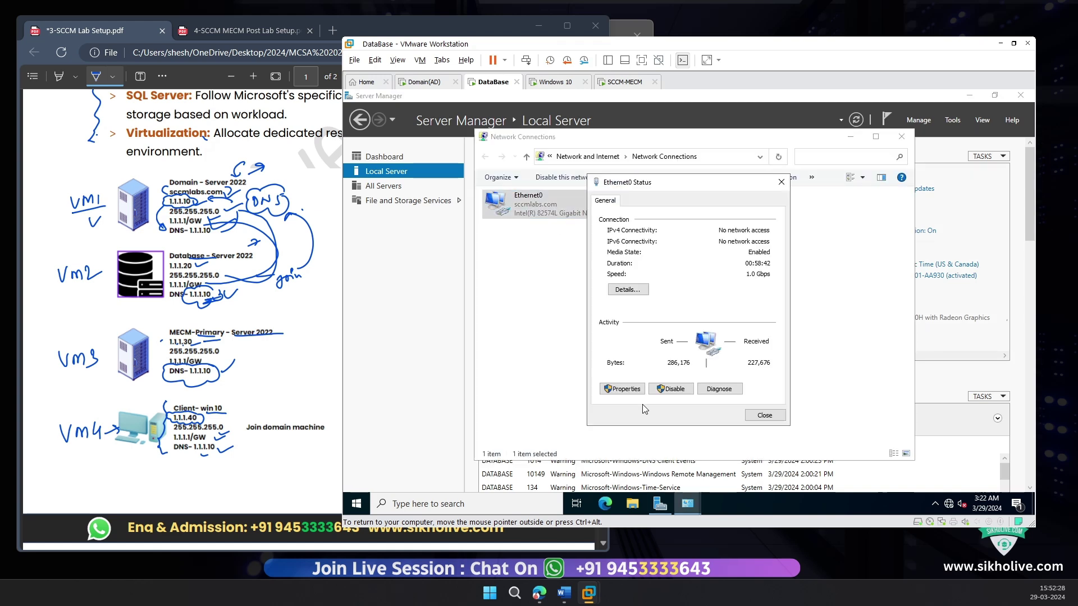
click(623, 388)
click(728, 312)
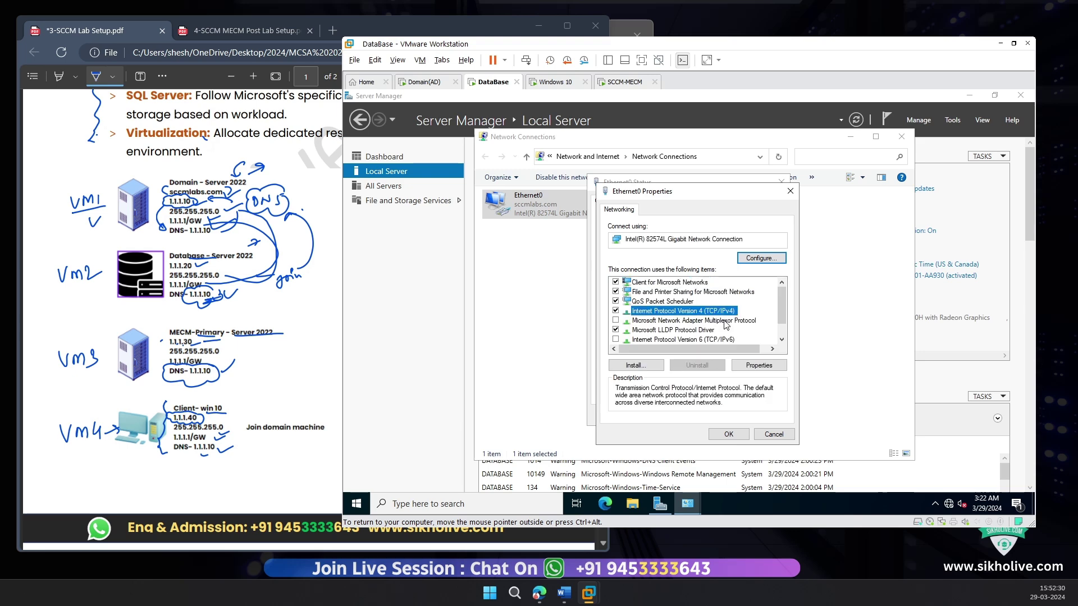
click(724, 340)
double_click(722, 312)
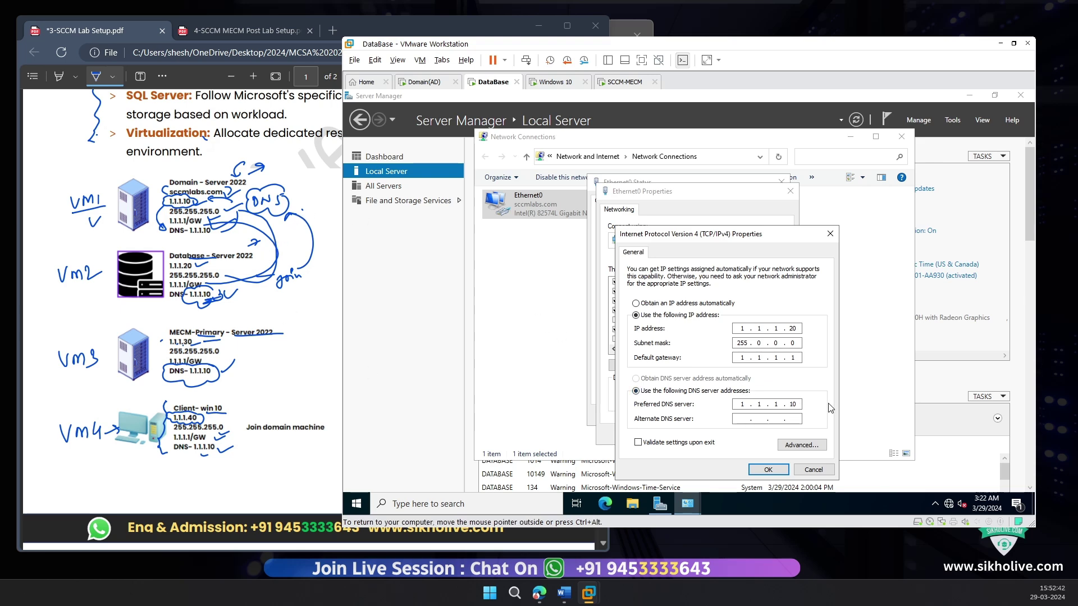
Step: Close the network dialogs and move the SCCM-MECM tab ahead of Windows 10
click(768, 470)
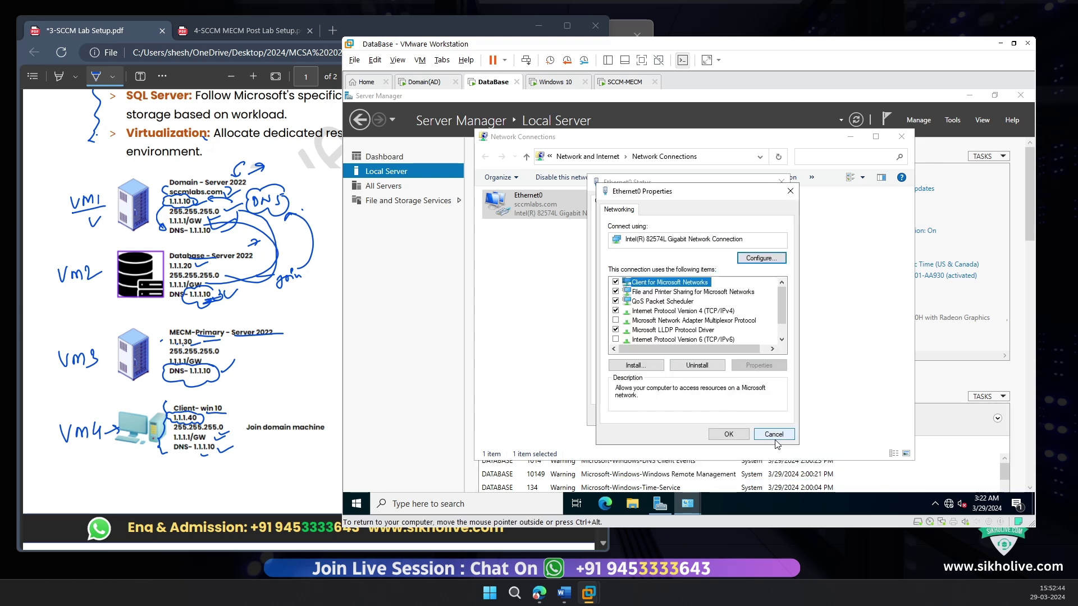
click(776, 439)
click(781, 183)
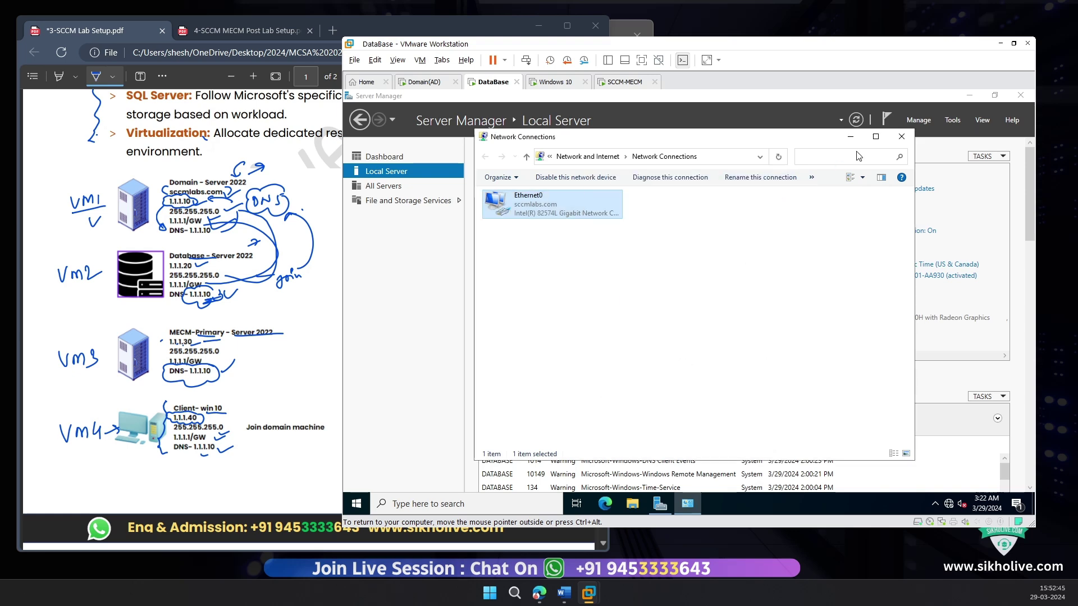
click(902, 136)
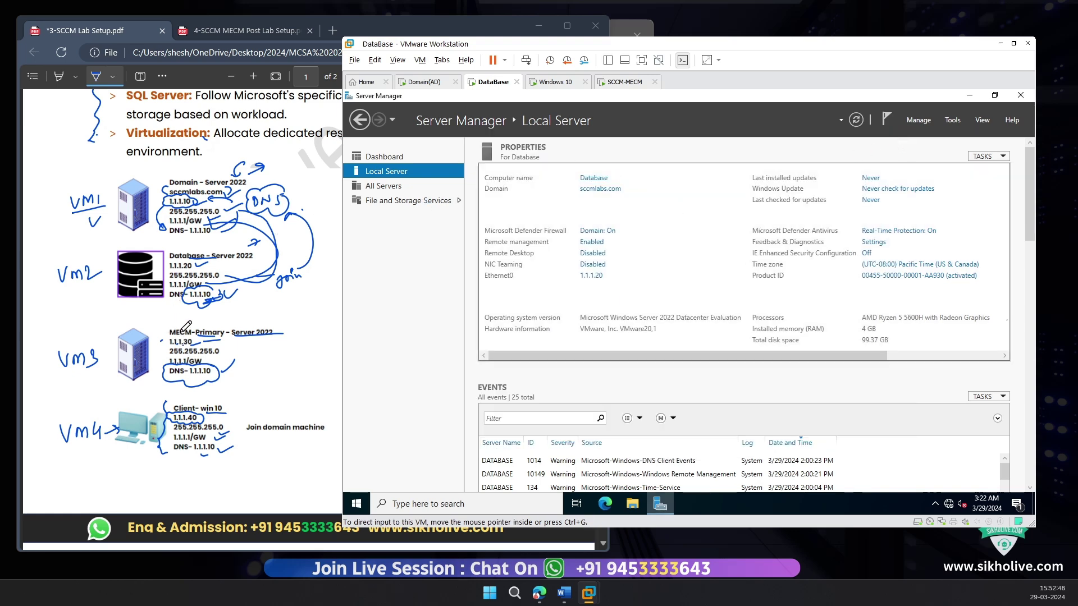
drag(627, 90, 557, 87)
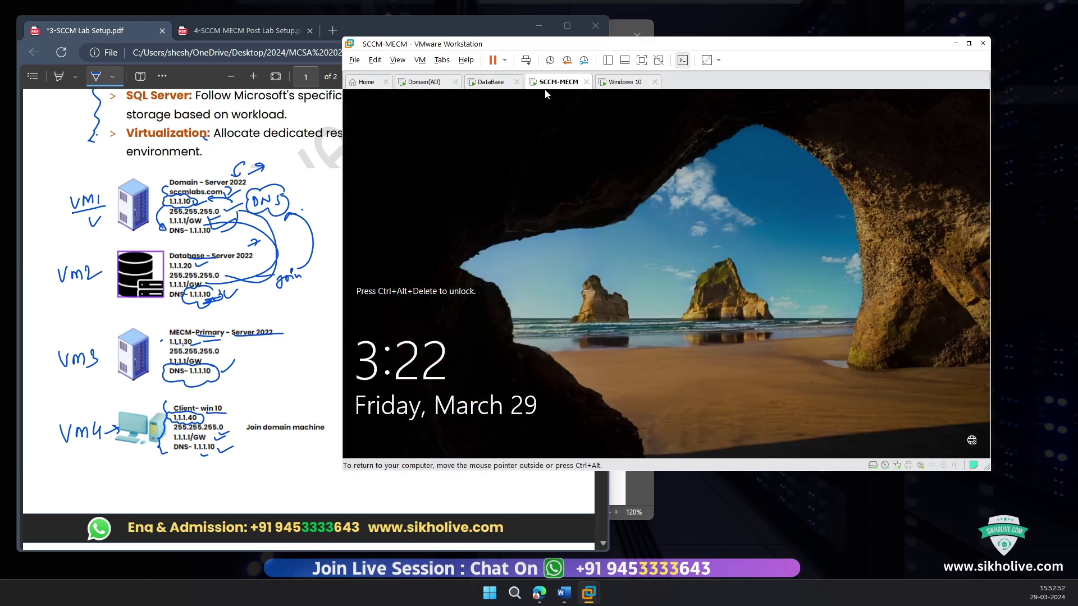
Step: Sign in to the SCCM-MECM VM with its password
key(ctrl+alt+Insert)
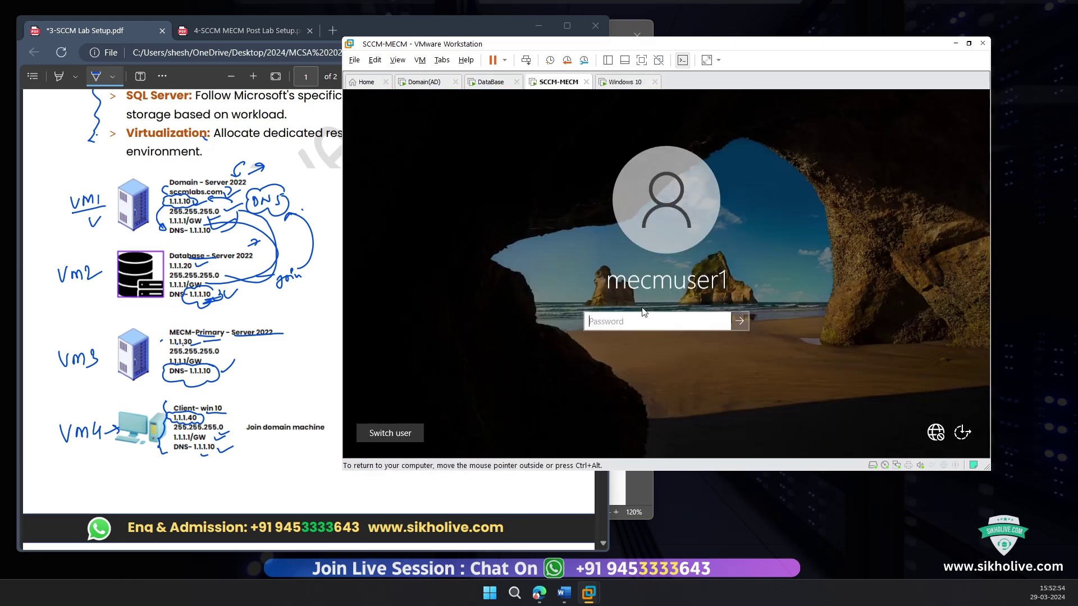
text(••)
key(Return)
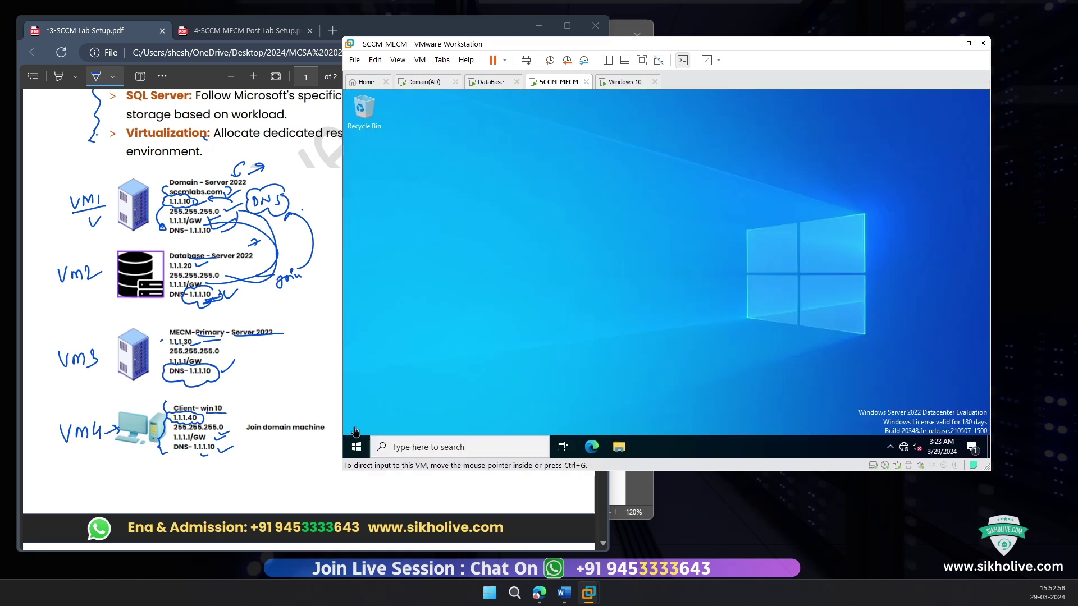
Step: Launch Server Manager, view Local Server properties, and decline the UAC credential prompt
click(361, 445)
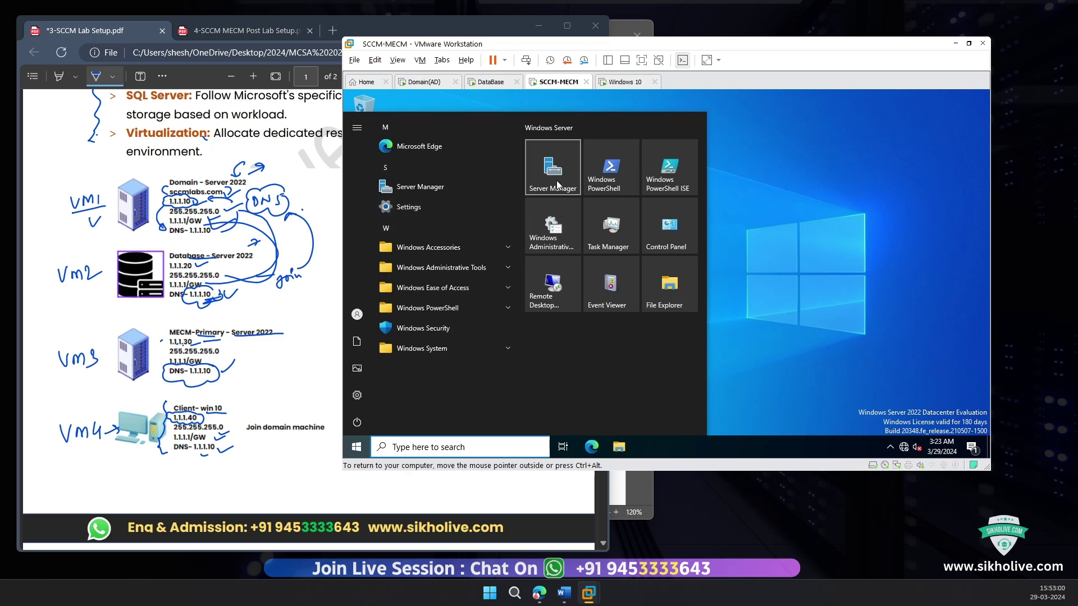
click(553, 156)
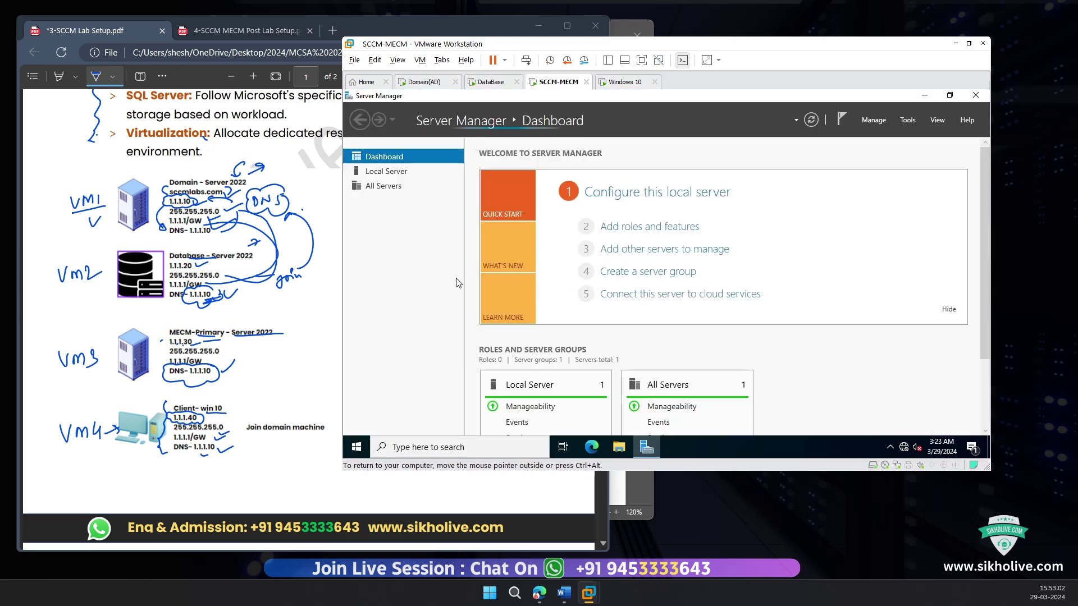
click(387, 171)
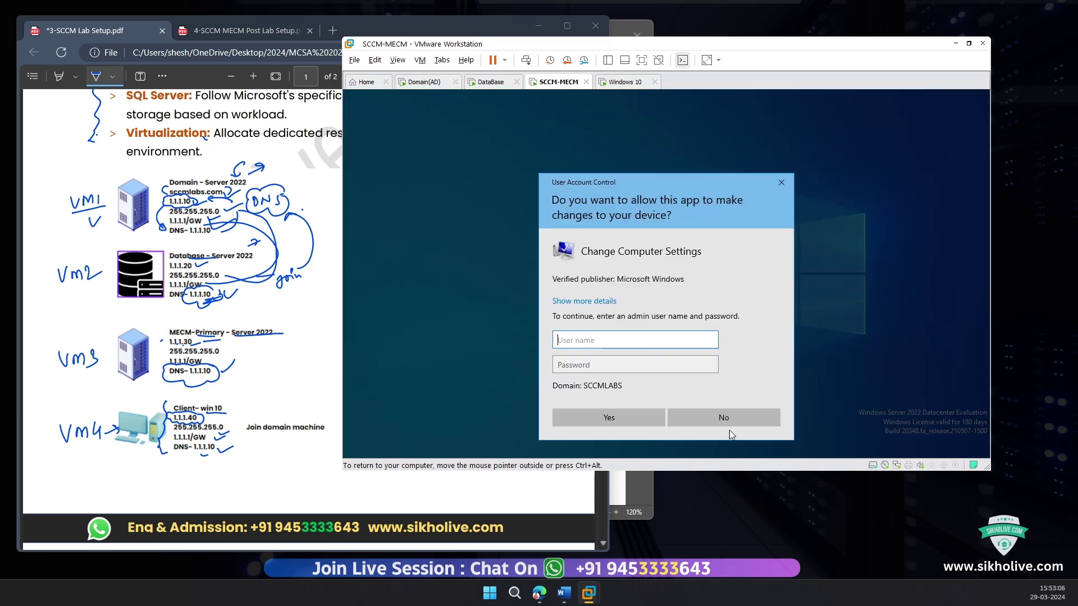
click(724, 417)
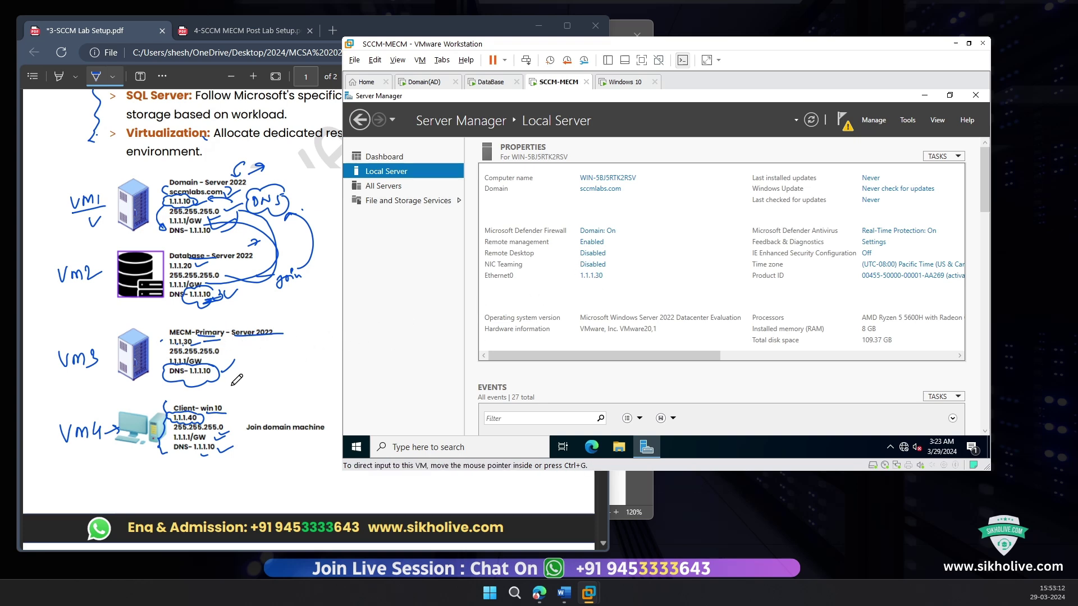
click(591, 276)
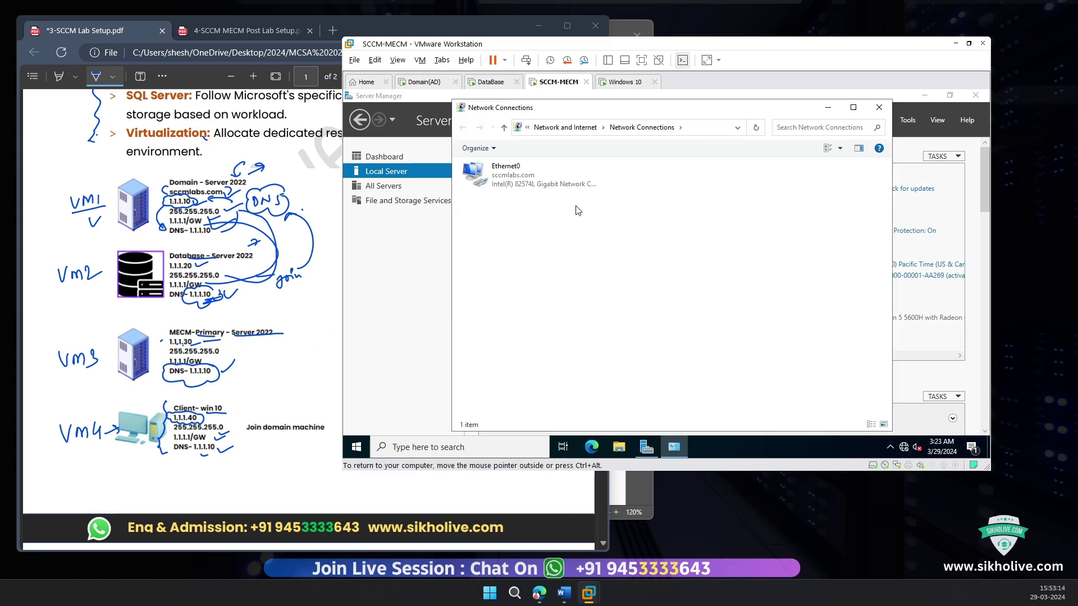
double_click(548, 183)
click(602, 362)
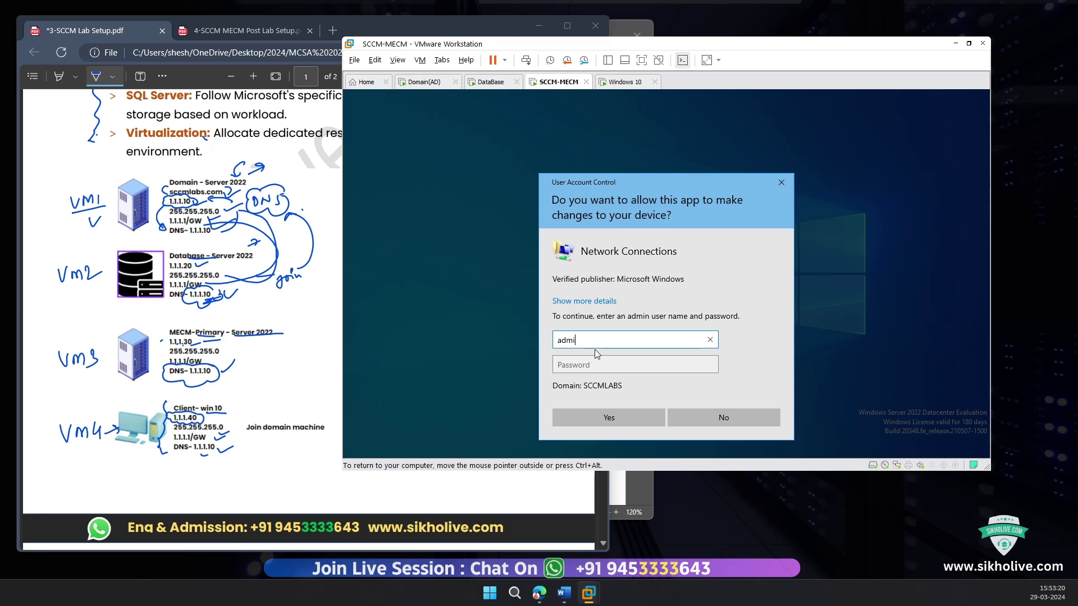
key(BackSpace)
key(BackSpace)
key(BackSpace)
key(BackSpace)
text(admin)
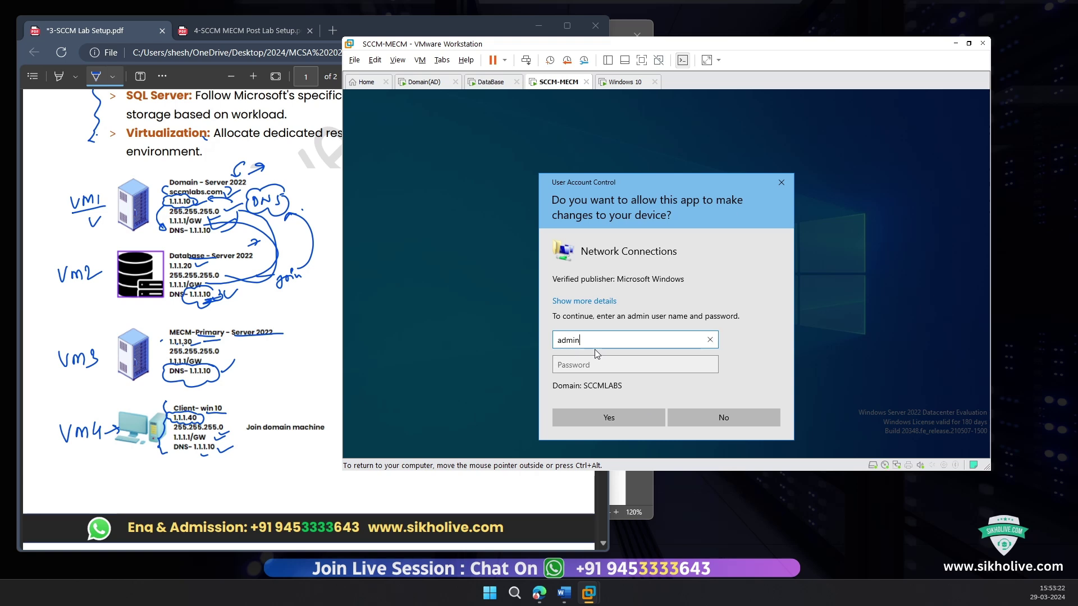
text(@123)
key(BackSpace)
key(BackSpace)
key(BackSpace)
key(BackSpace)
key(BackSpace)
key(BackSpace)
key(BackSpace)
key(BackSpace)
key(BackSpace)
text(administrator)
key(Tab)
text(a)
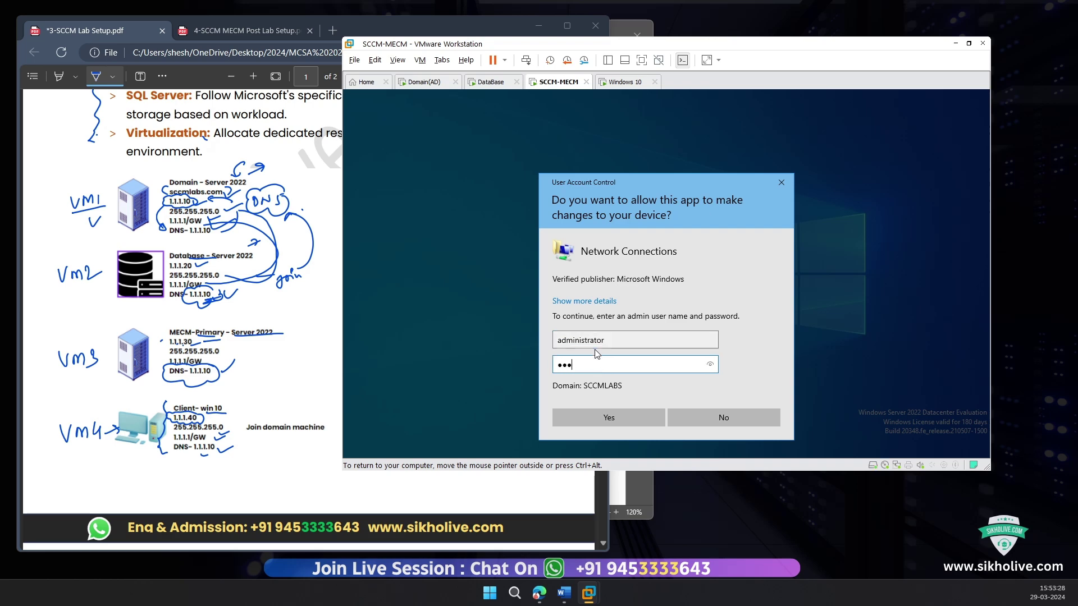
text(123)
key(Return)
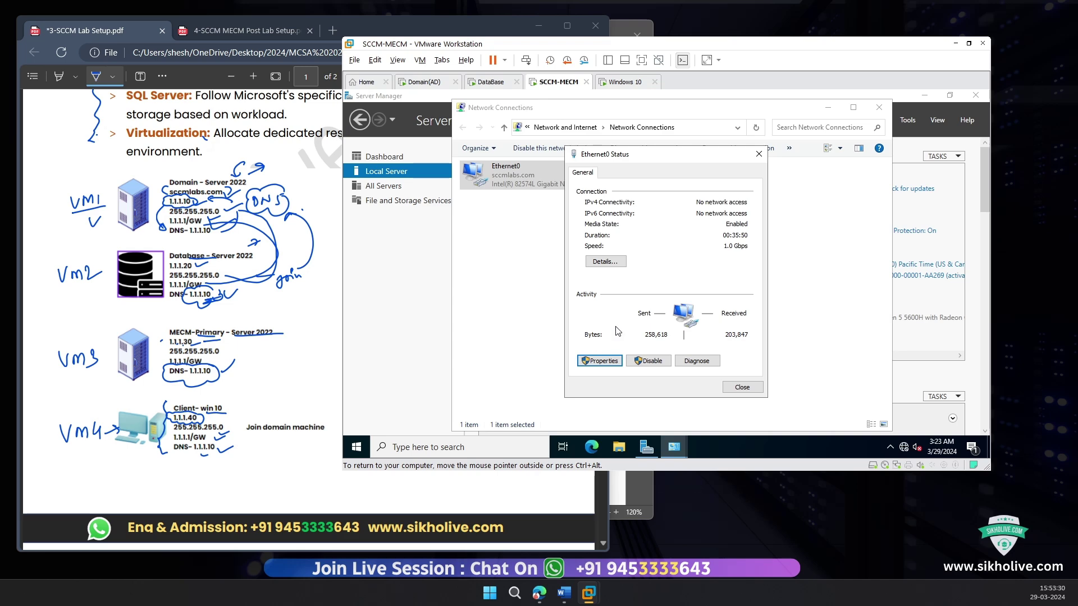
double_click(667, 285)
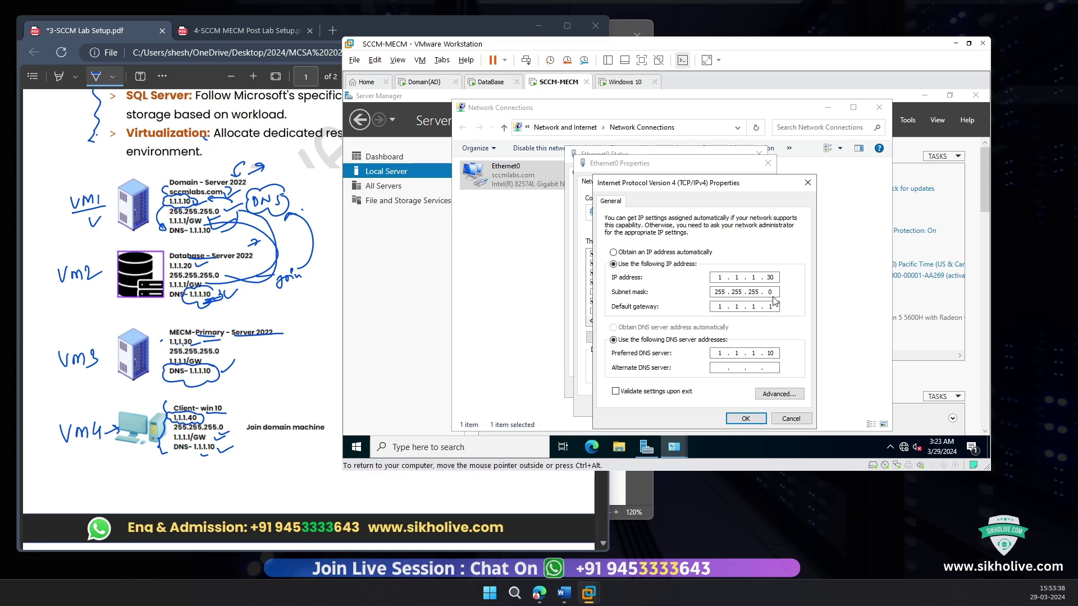
click(750, 419)
click(707, 406)
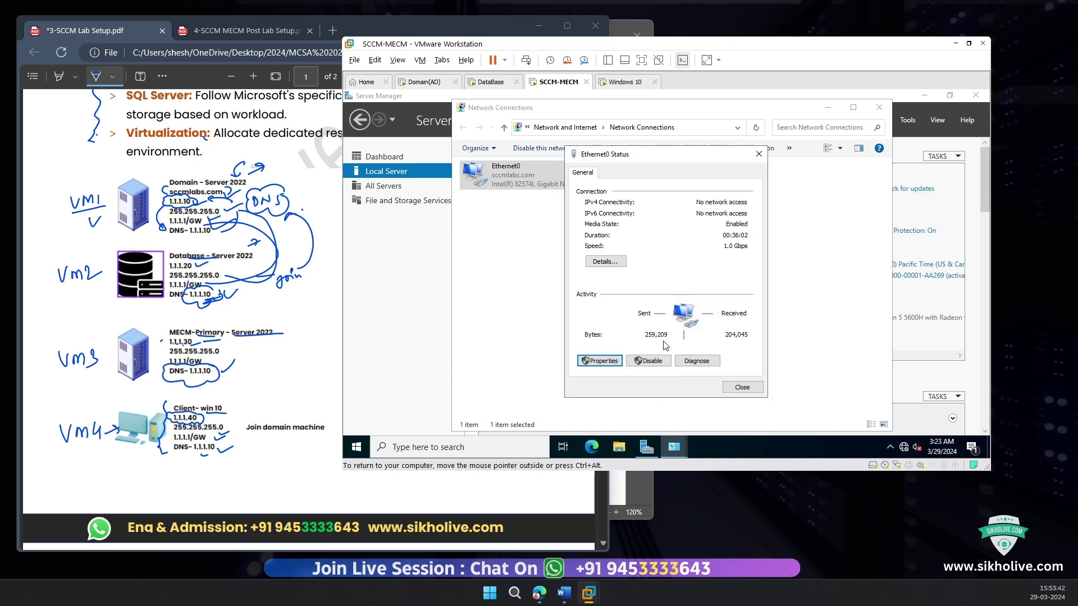
click(742, 388)
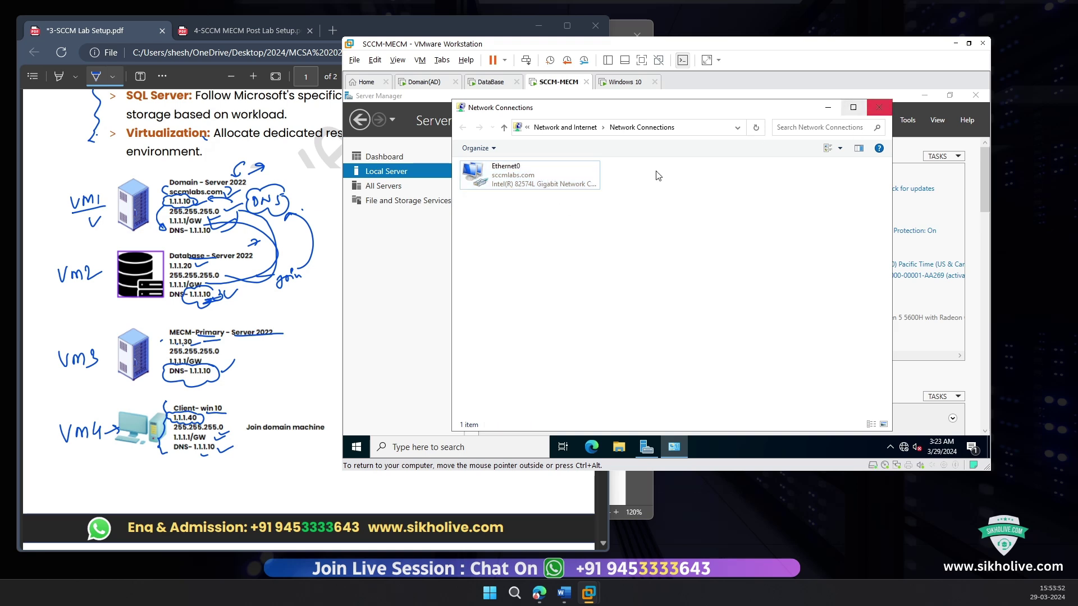
click(879, 107)
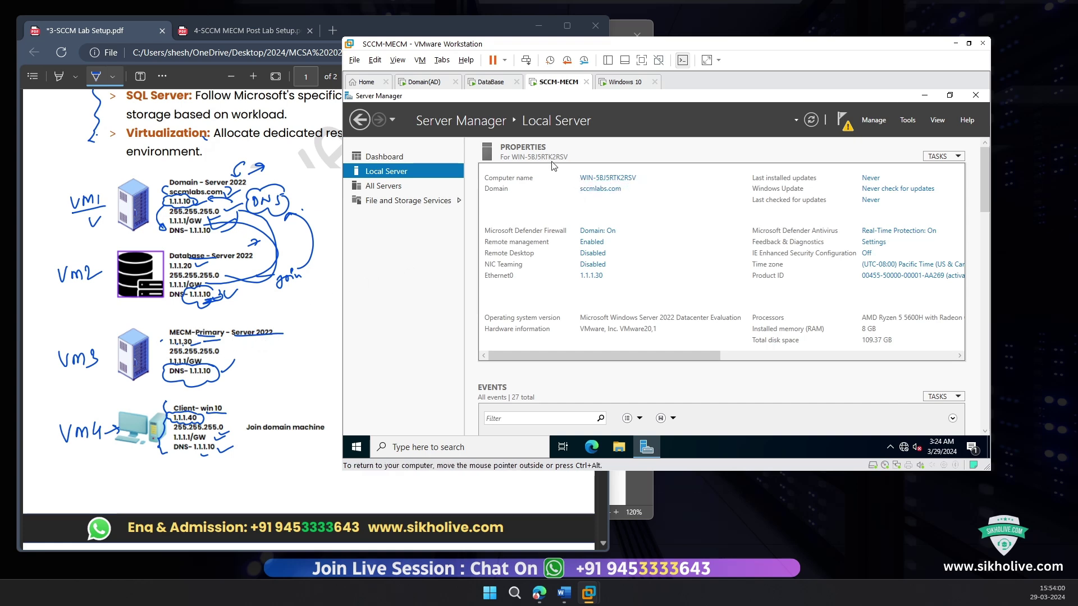
Step: Decline the computer-name UAC prompt and sign out of the SCCM-MECM Windows session
click(614, 179)
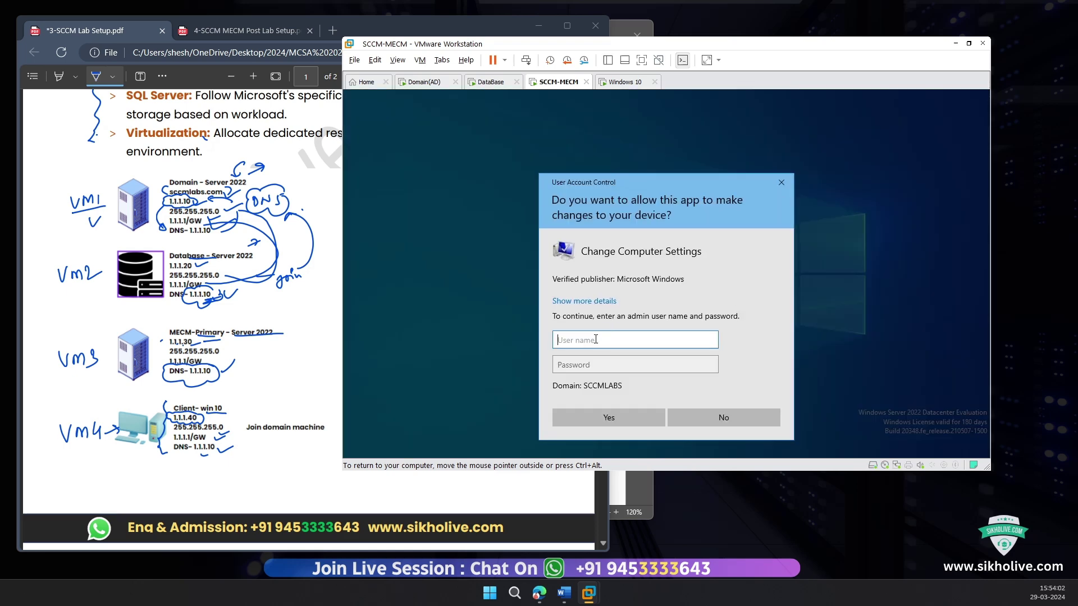
click(714, 422)
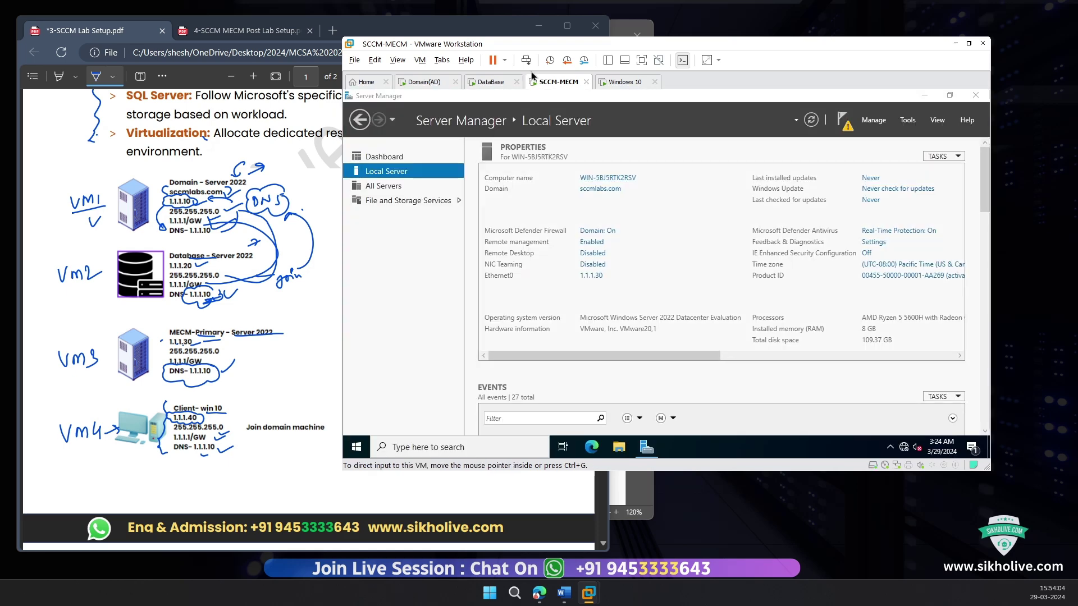
right_click(558, 90)
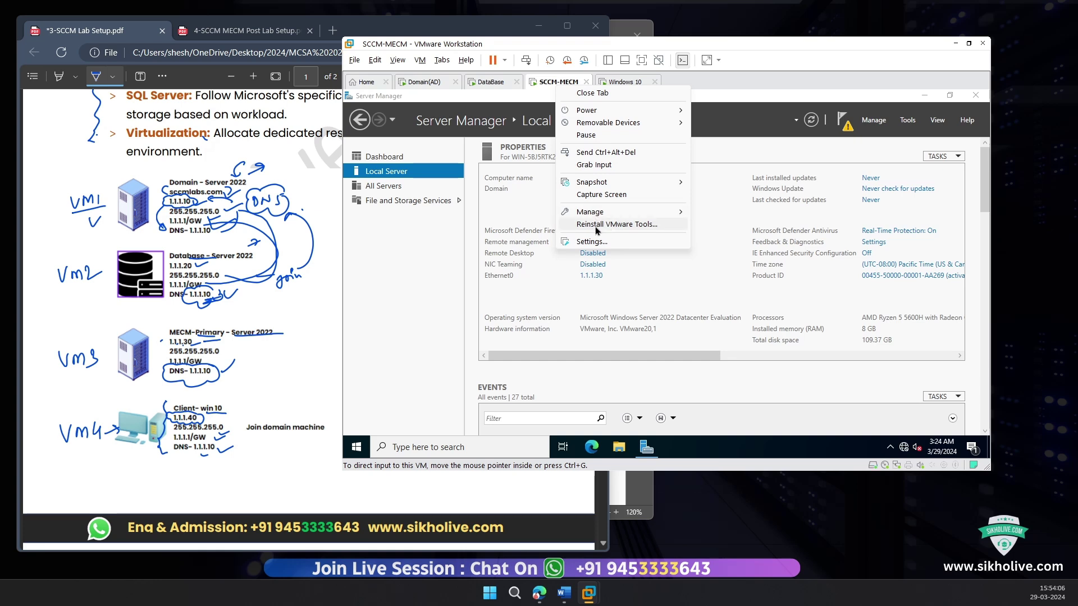
click(553, 80)
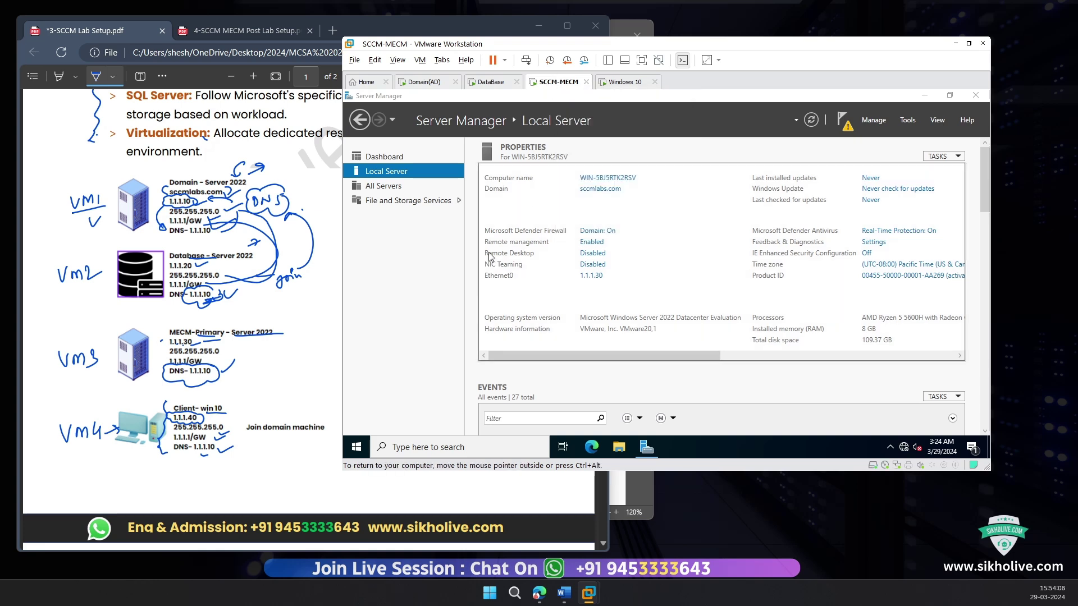
click(525, 61)
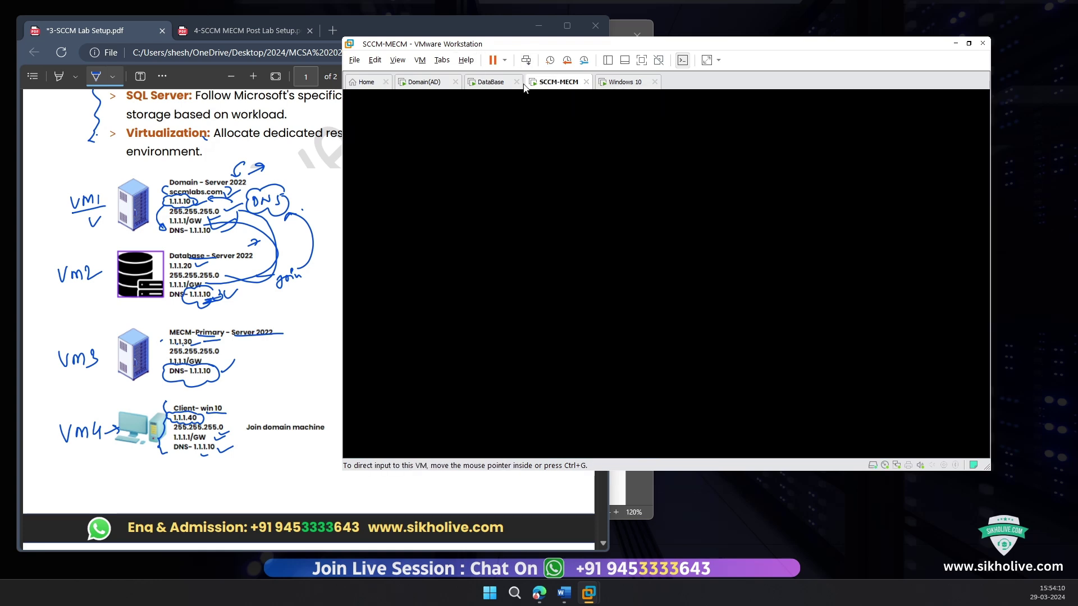
click(643, 235)
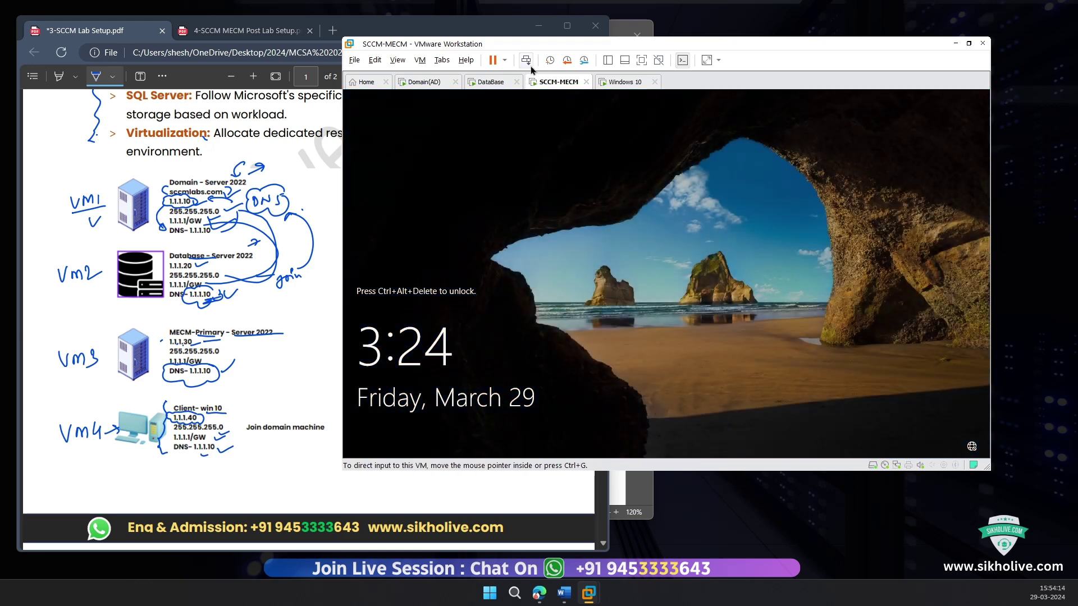
Step: Sign back in to the SCCM-MECM server with the password
click(526, 60)
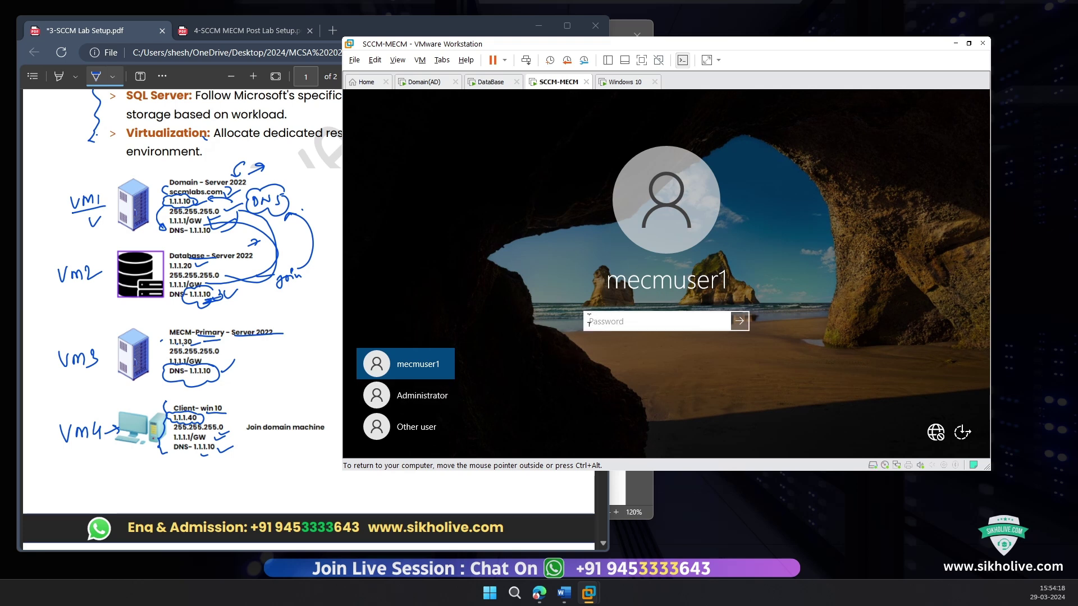
text(••••)
key(Return)
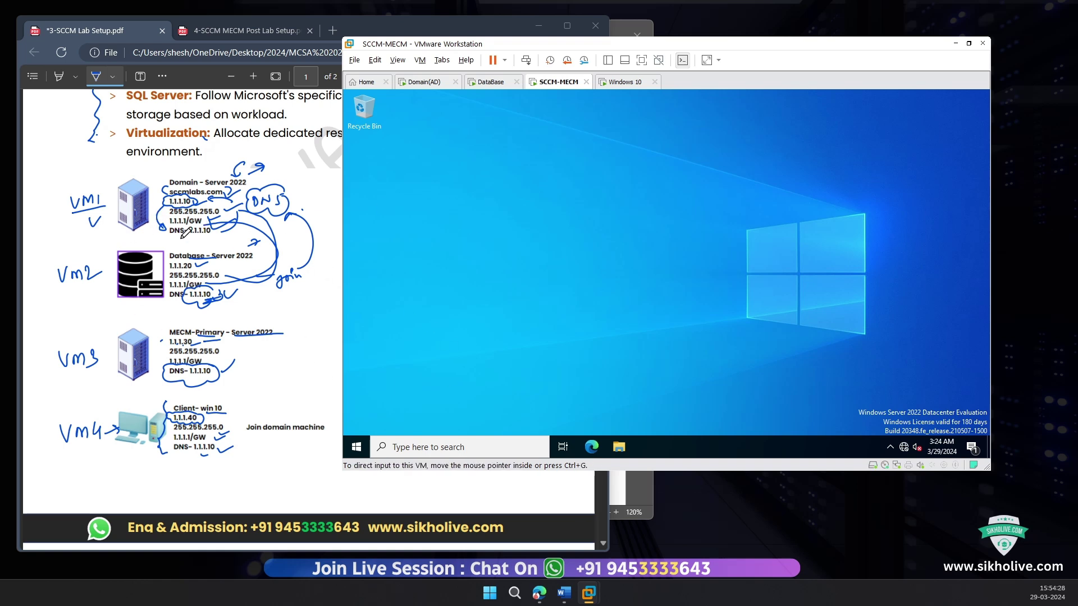
Step: Draw a pen arrow on the lab PDF diagram, then open Server Manager's Local Server page
mouse_move(100, 178)
mouse_down()
mouse_move(167, 173)
mouse_move(151, 180)
mouse_up()
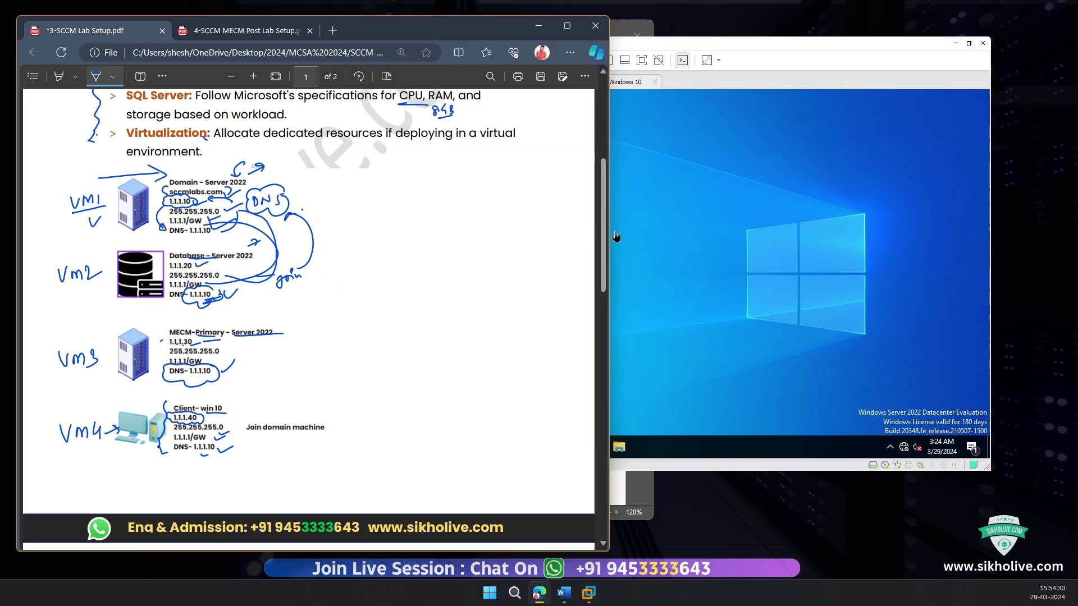
click(645, 205)
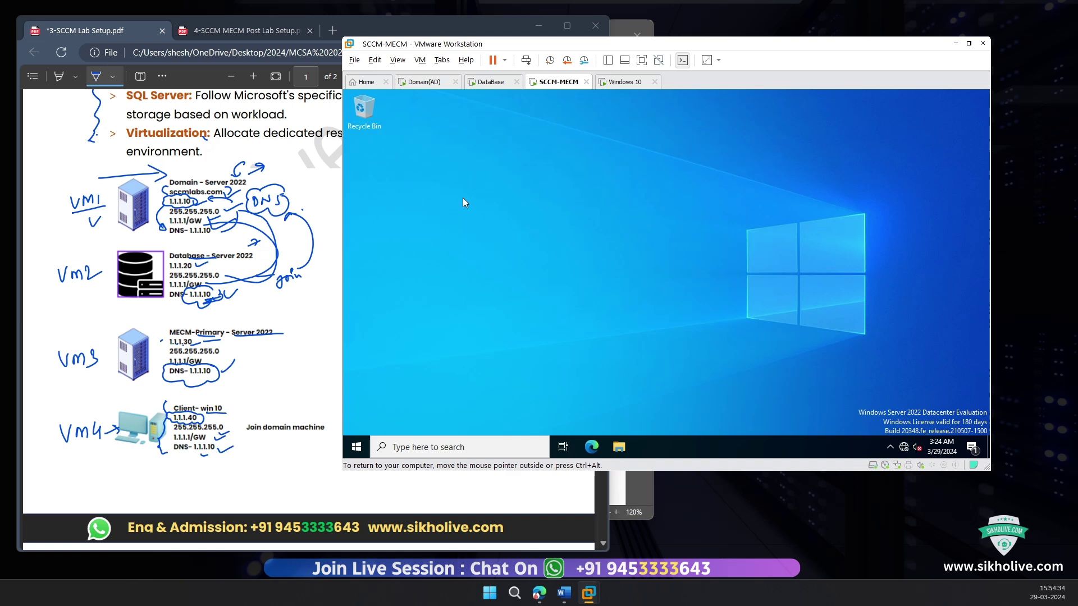
click(356, 447)
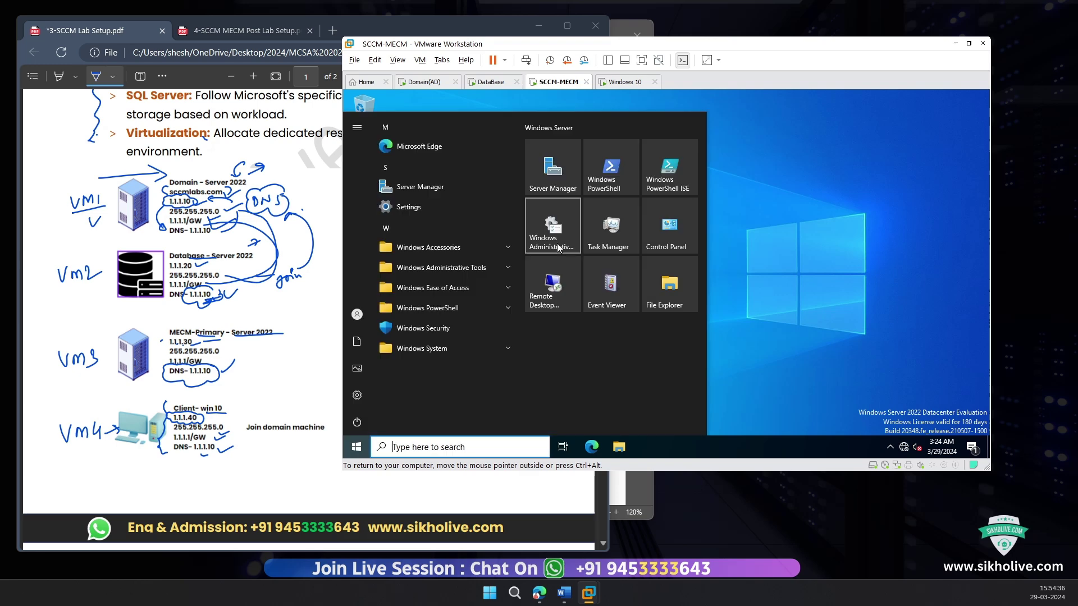
click(552, 156)
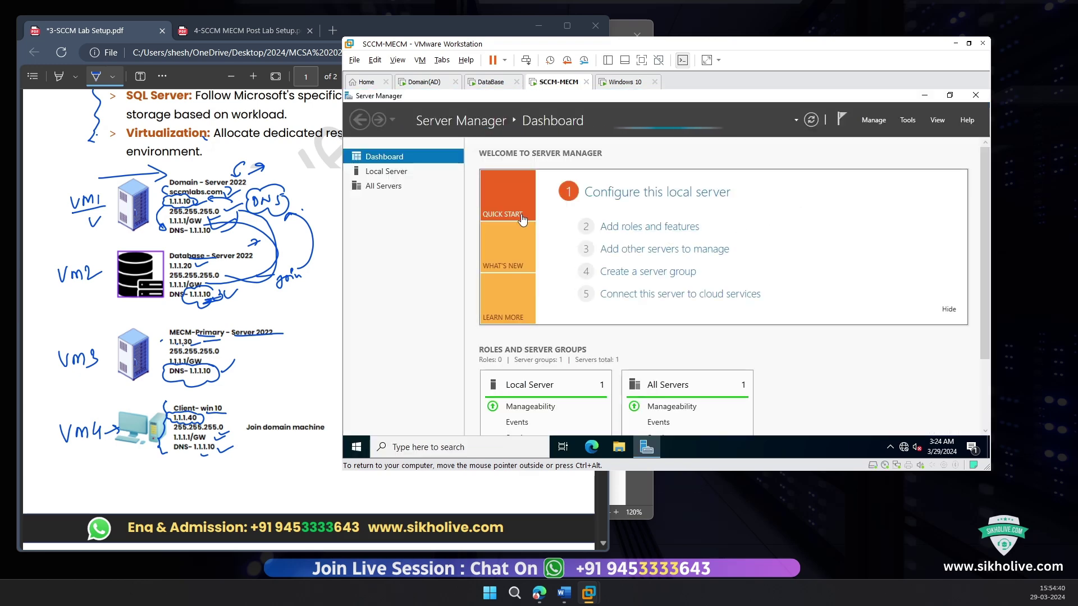
click(384, 173)
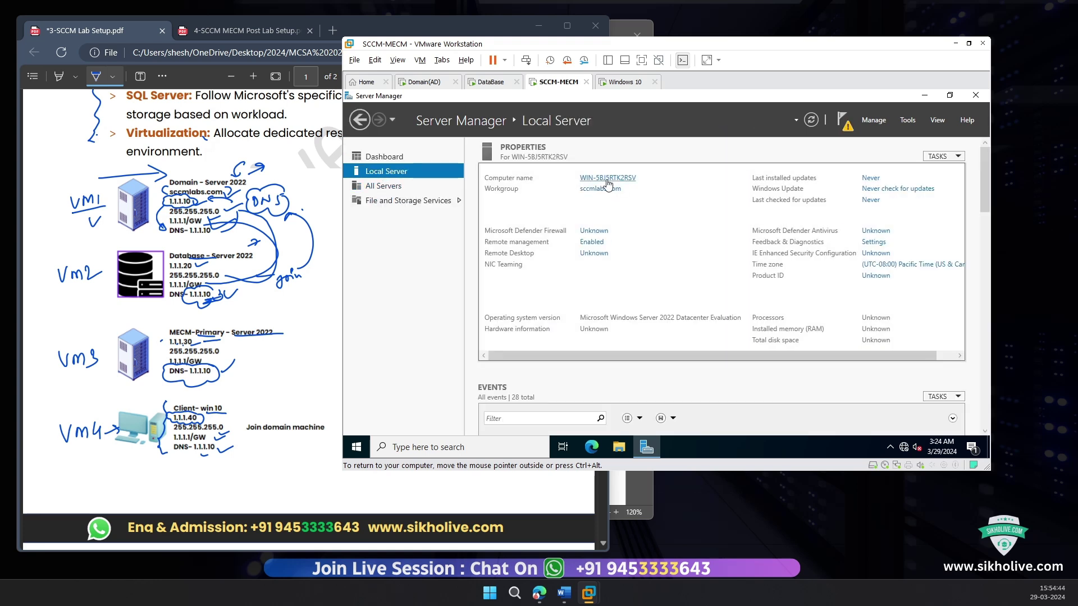
Step: Enter admin credentials to check the MECM-Primary computer name, cancel, and shrink Server Manager
click(608, 178)
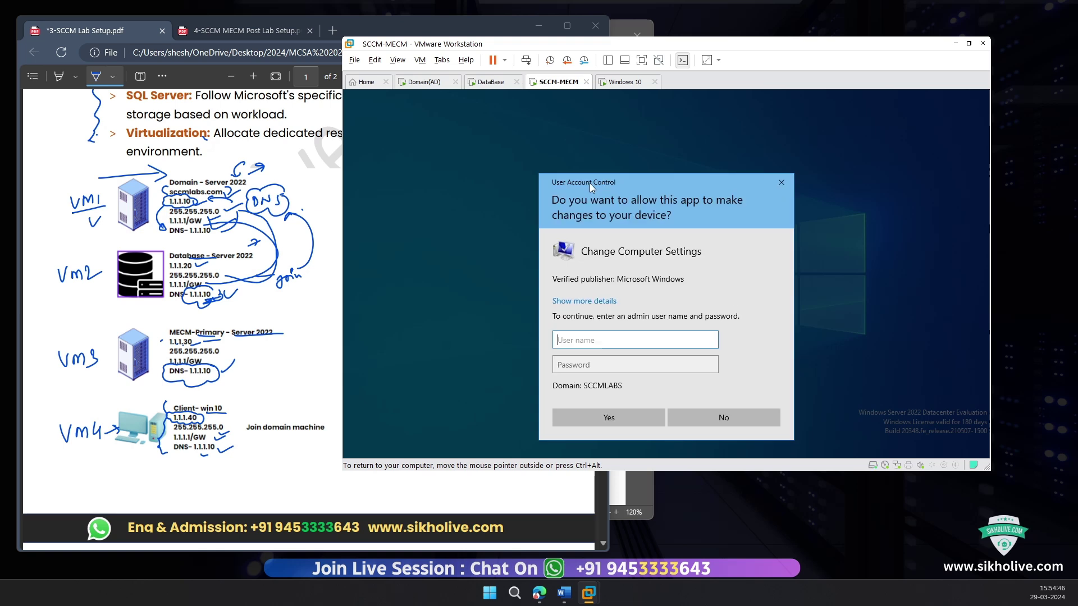
text(administrator)
key(Tab)
text(Pa)
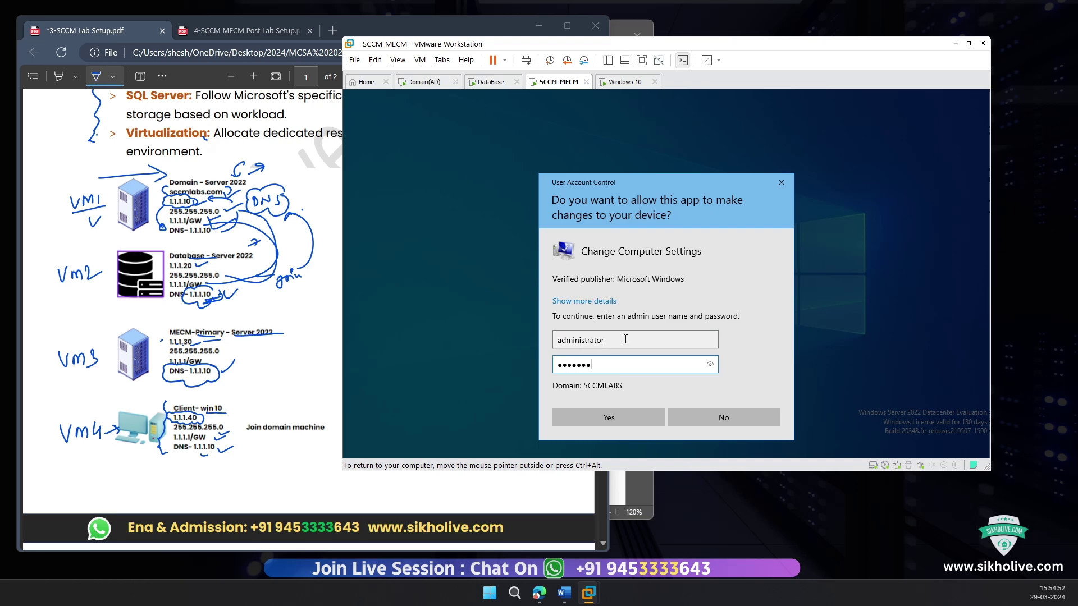
key(Return)
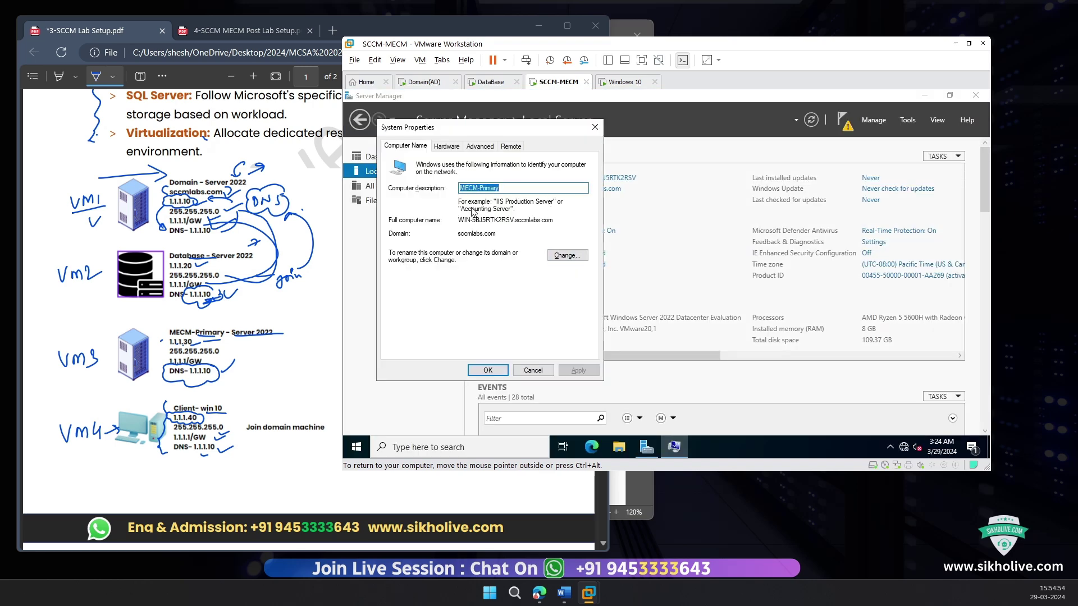
click(506, 189)
click(533, 371)
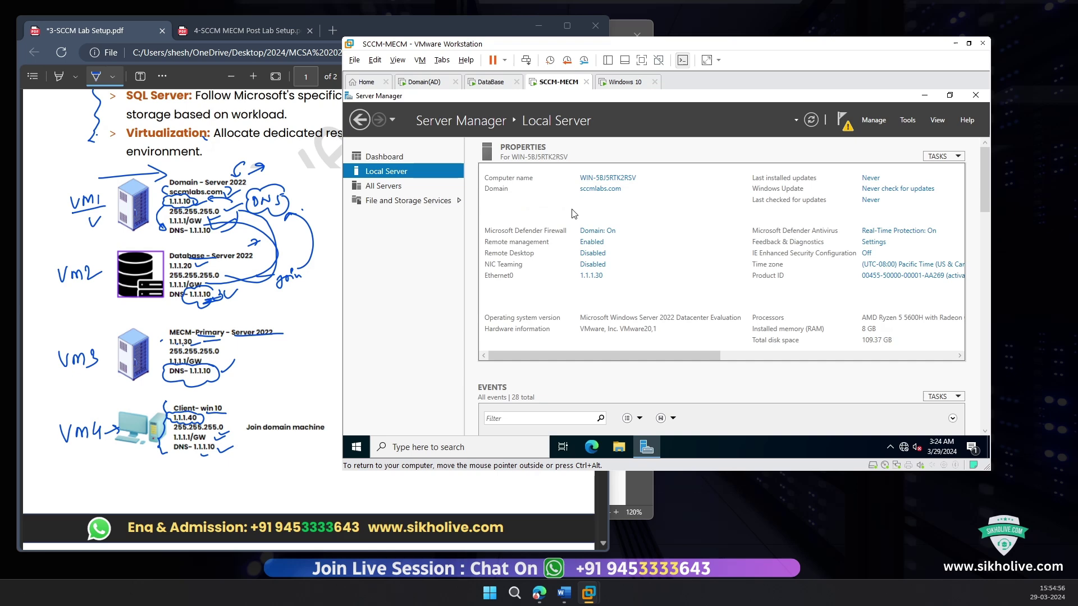
click(950, 95)
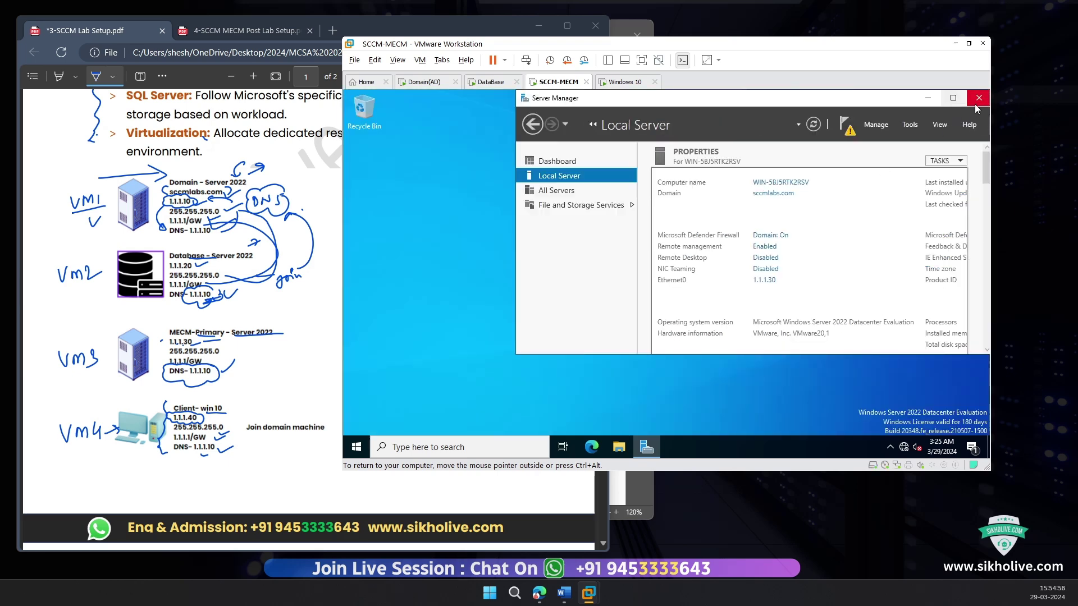
Step: Close Server Manager and sign out of the SCCM-MECM server via the Win+X menu
click(976, 101)
click(356, 447)
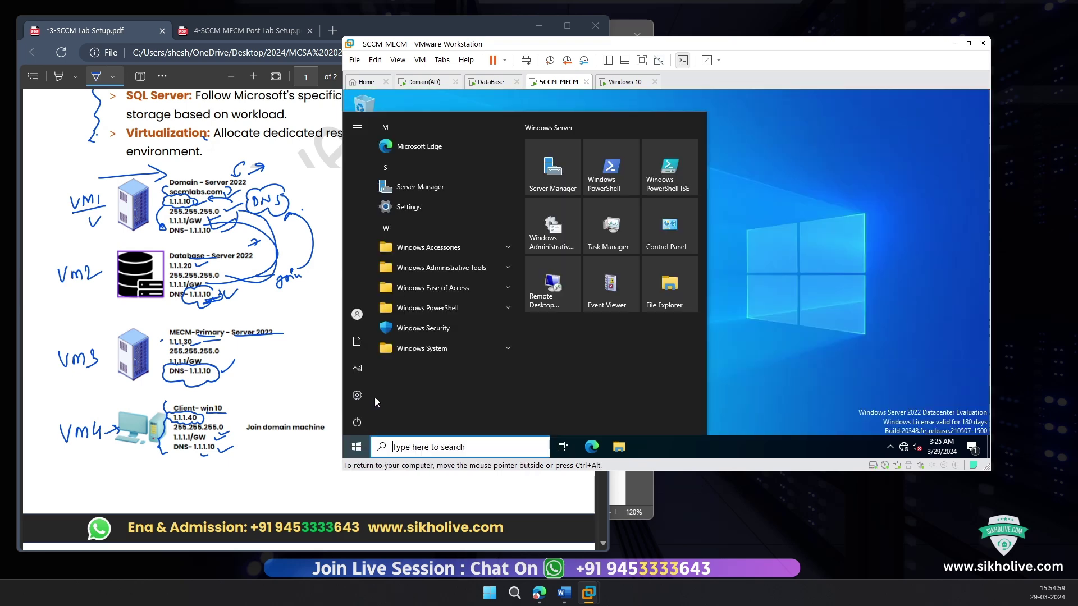
click(358, 422)
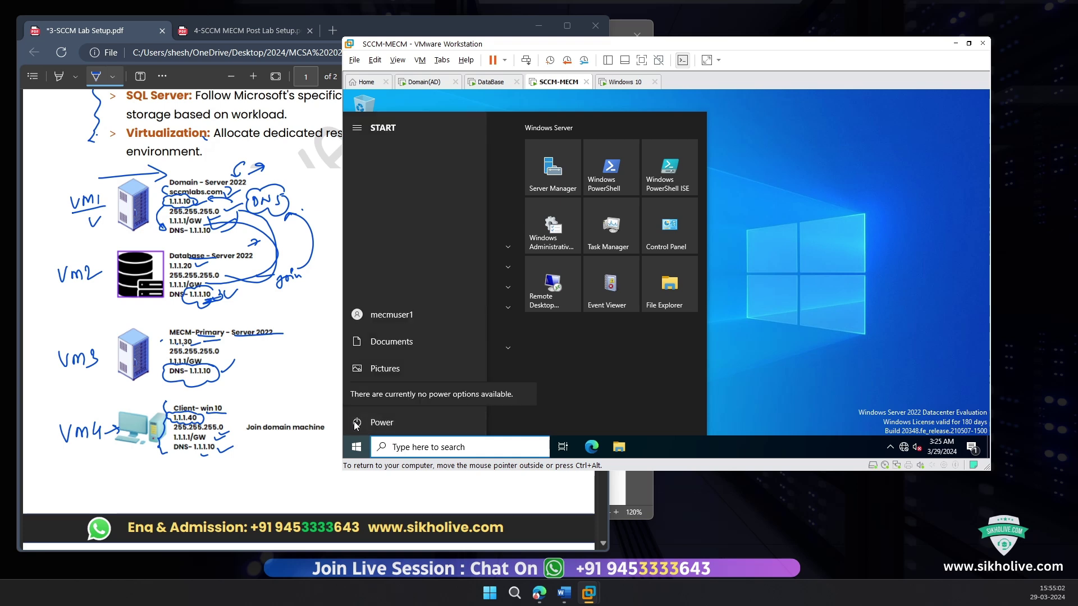
click(380, 423)
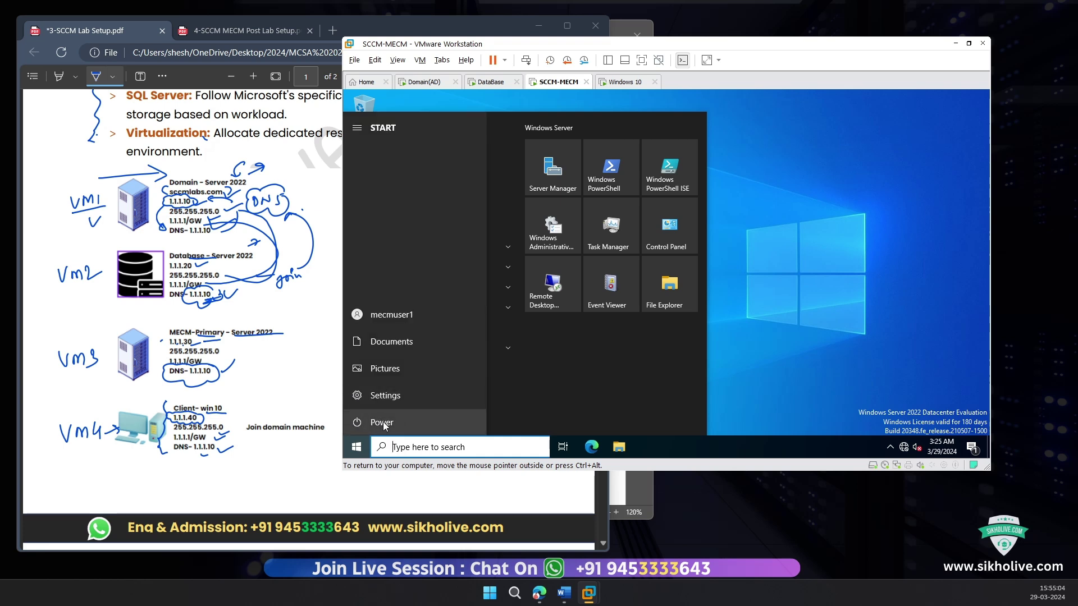
click(384, 427)
click(356, 446)
right_click(356, 446)
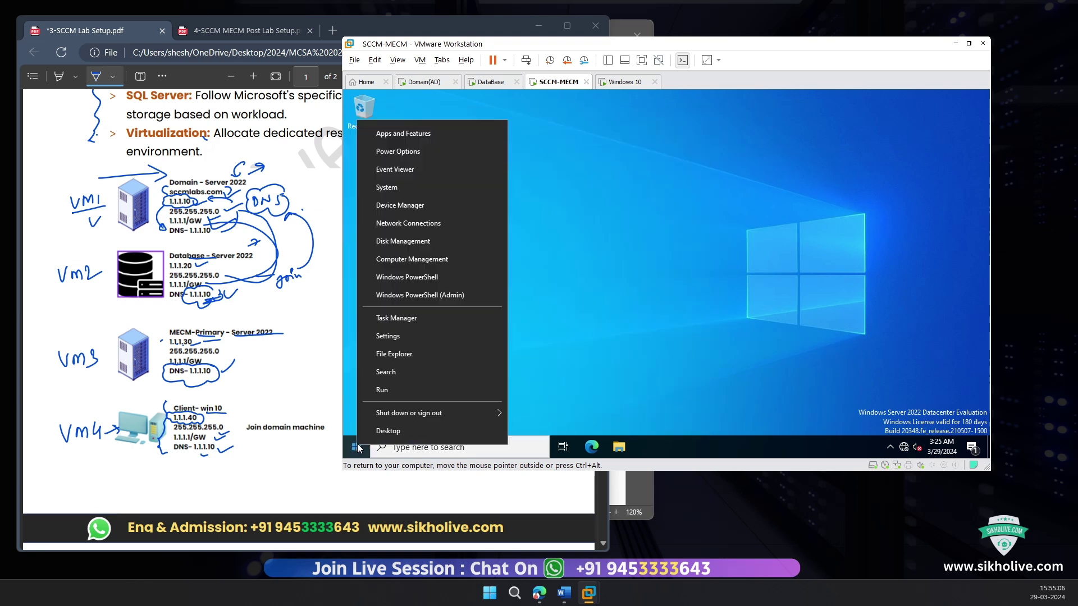
mouse_move(470, 413)
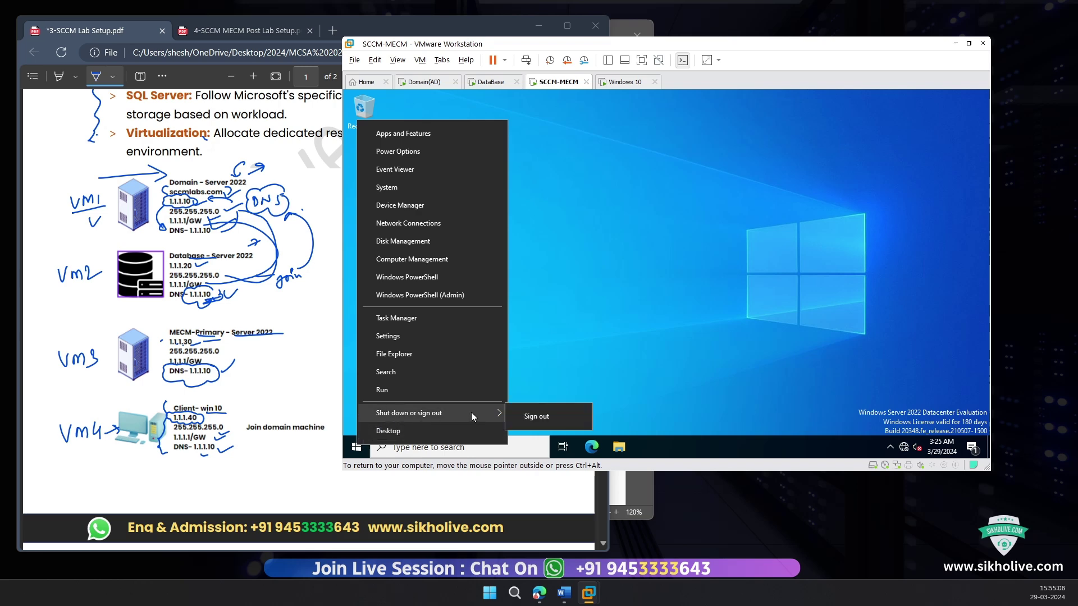
click(531, 416)
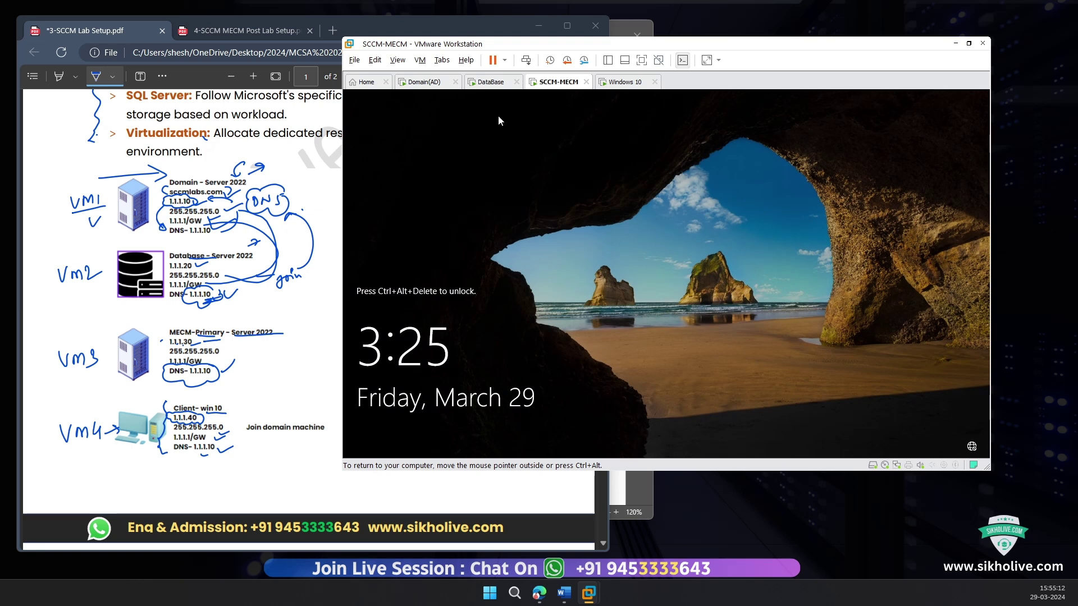
Step: Restart the SCCM-MECM guest from its tab's Power menu
right_click(565, 84)
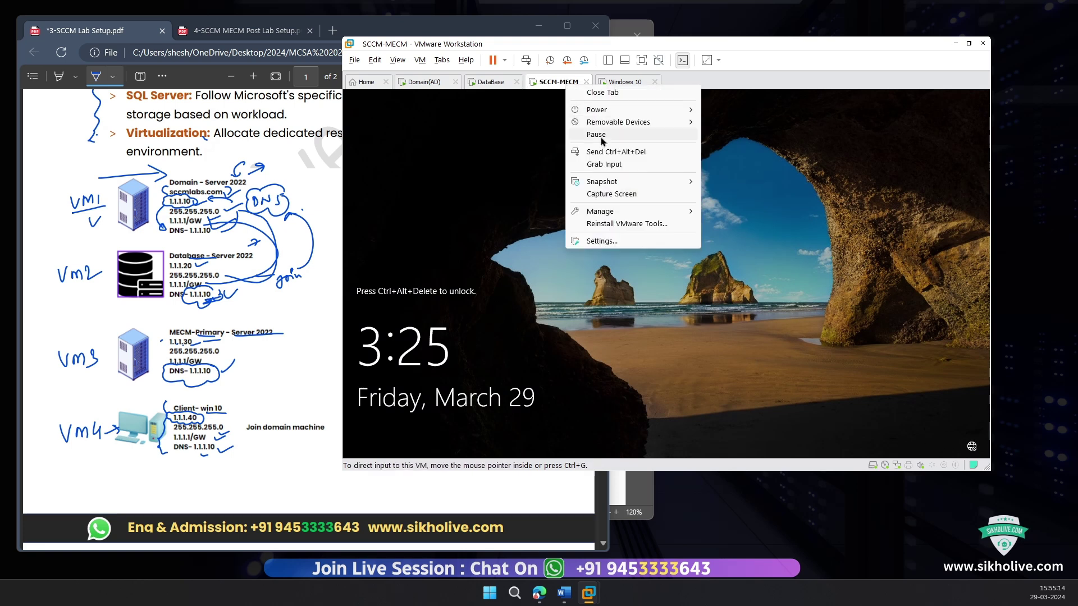
mouse_move(601, 109)
click(774, 147)
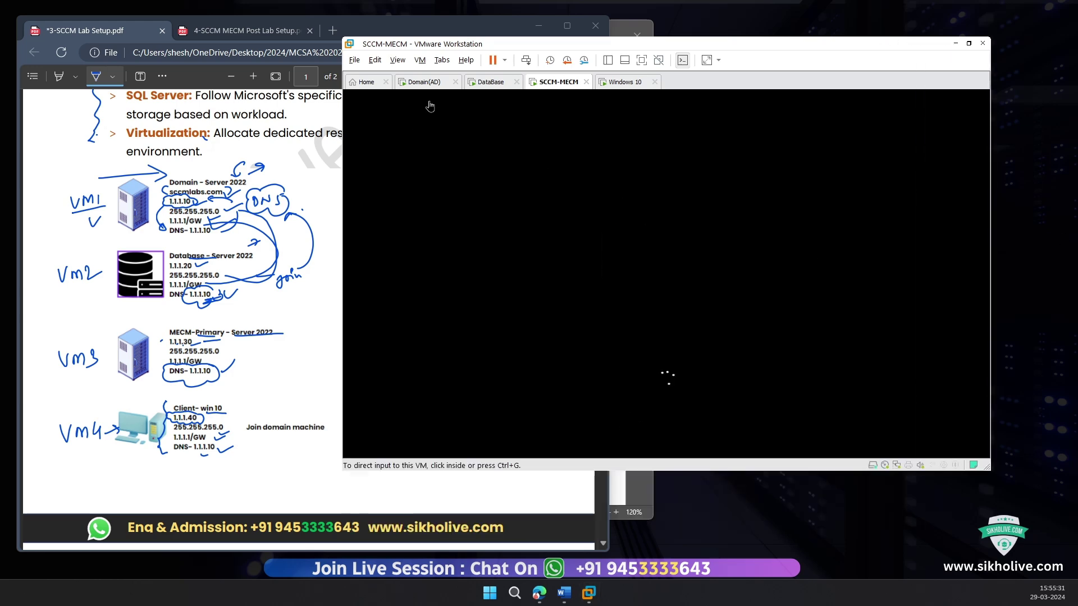
Step: Check the DataBase VM's start menu, then return focus to the SCCM-MECM VM
click(482, 83)
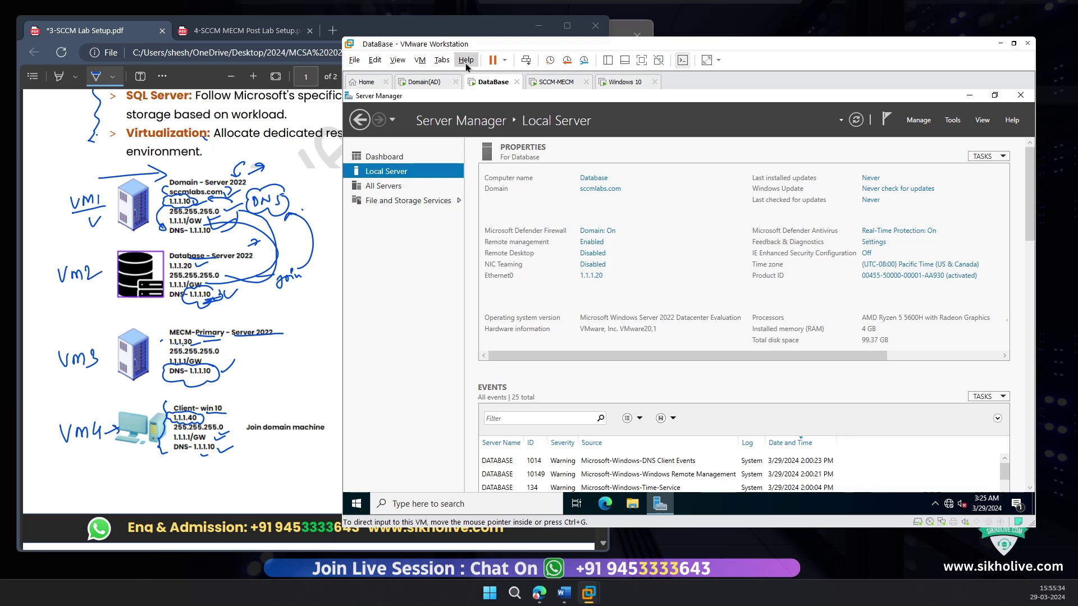
click(366, 508)
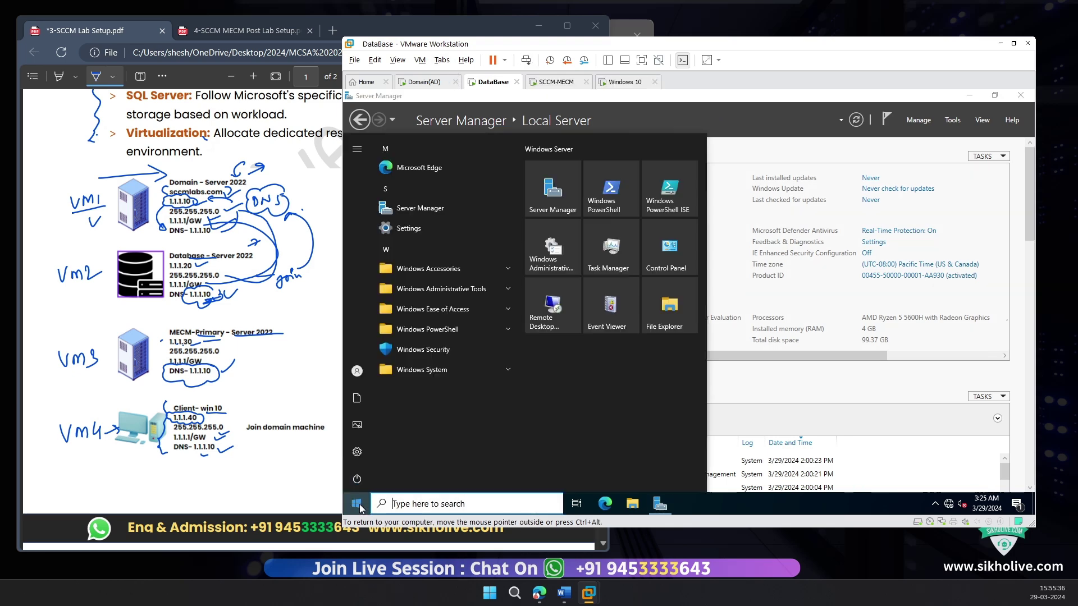
mouse_move(353, 370)
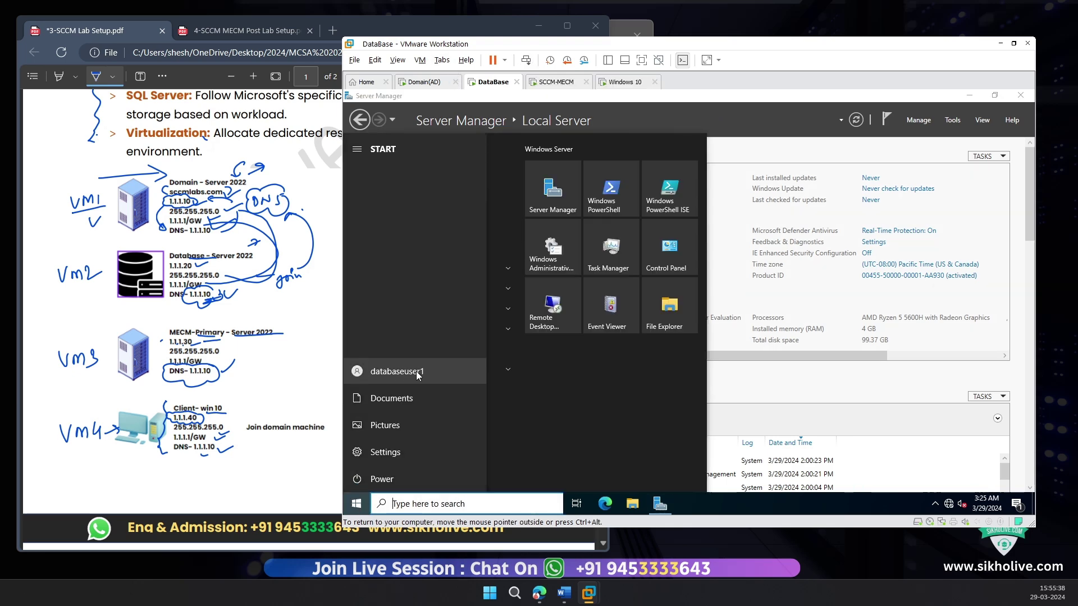
click(899, 146)
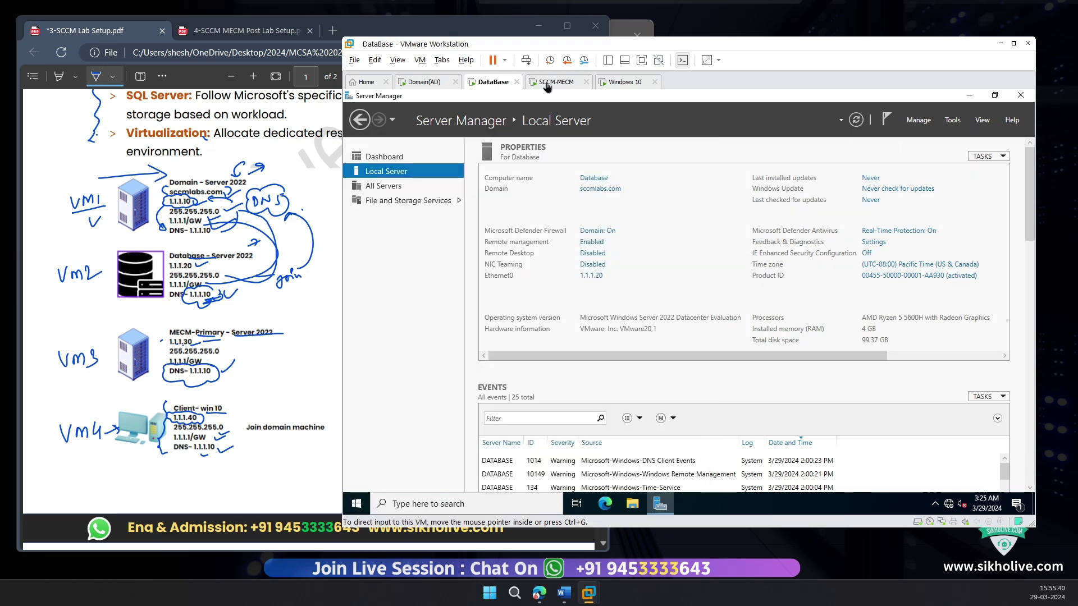
click(548, 84)
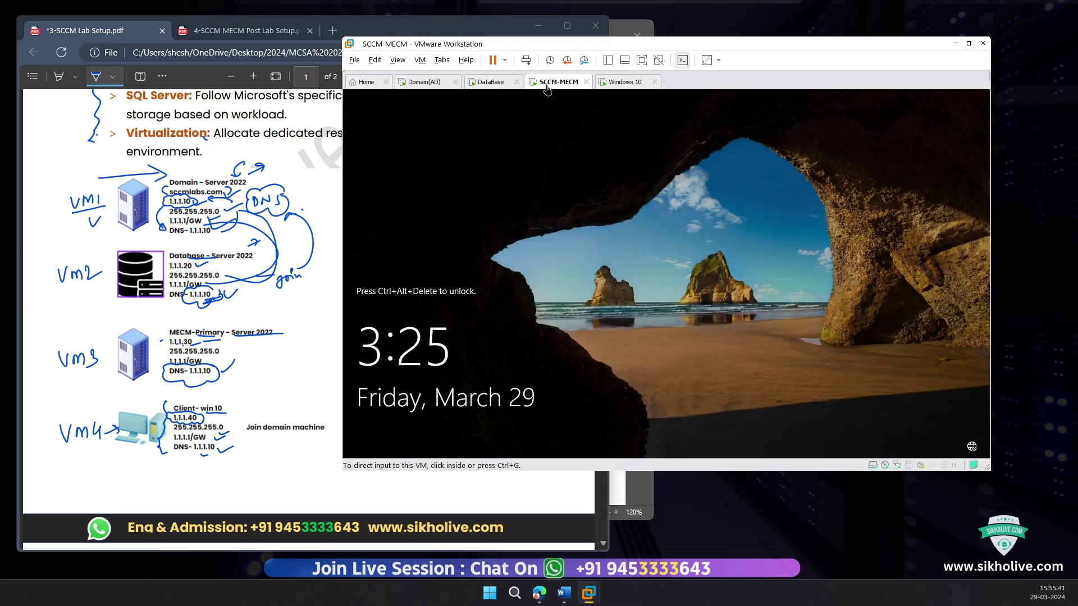
click(523, 280)
Step: Sign in to the restarted SCCM-MECM VM and enlarge the VMware window
click(526, 62)
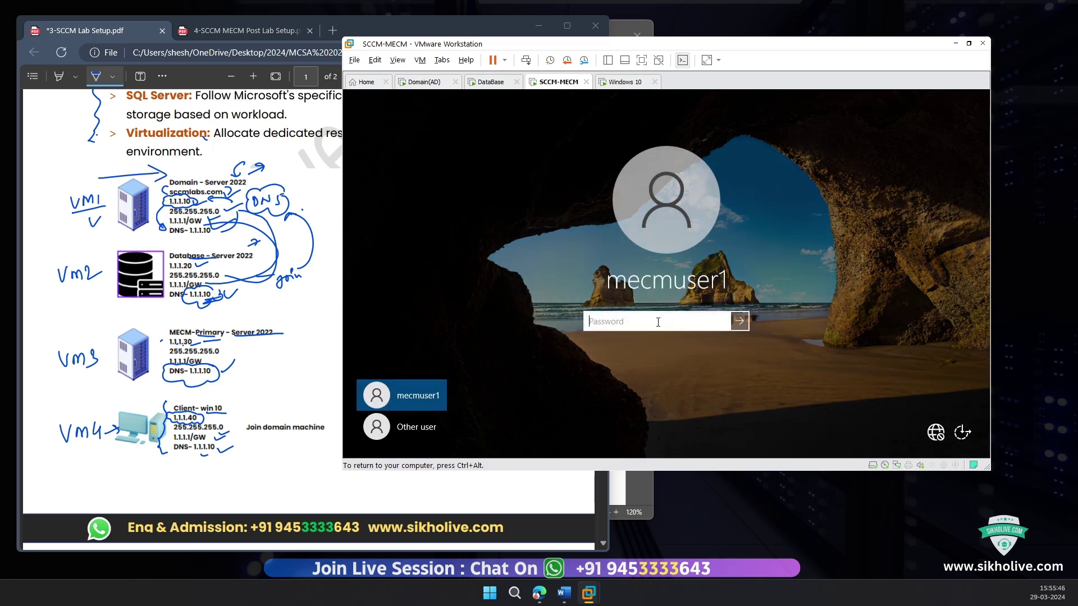
text(***)
key(Return)
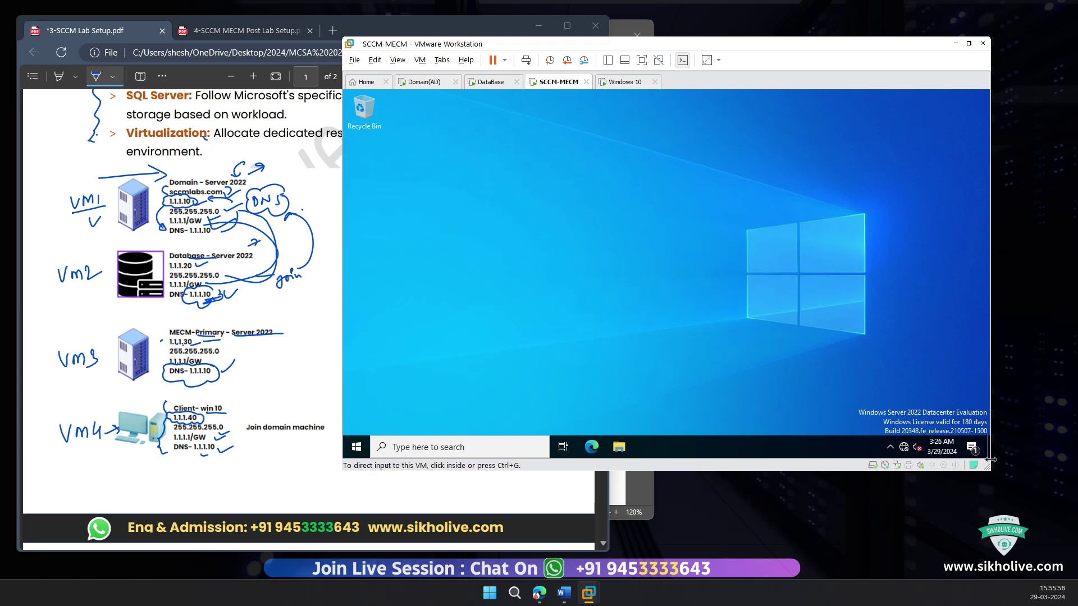
drag(987, 467, 1043, 512)
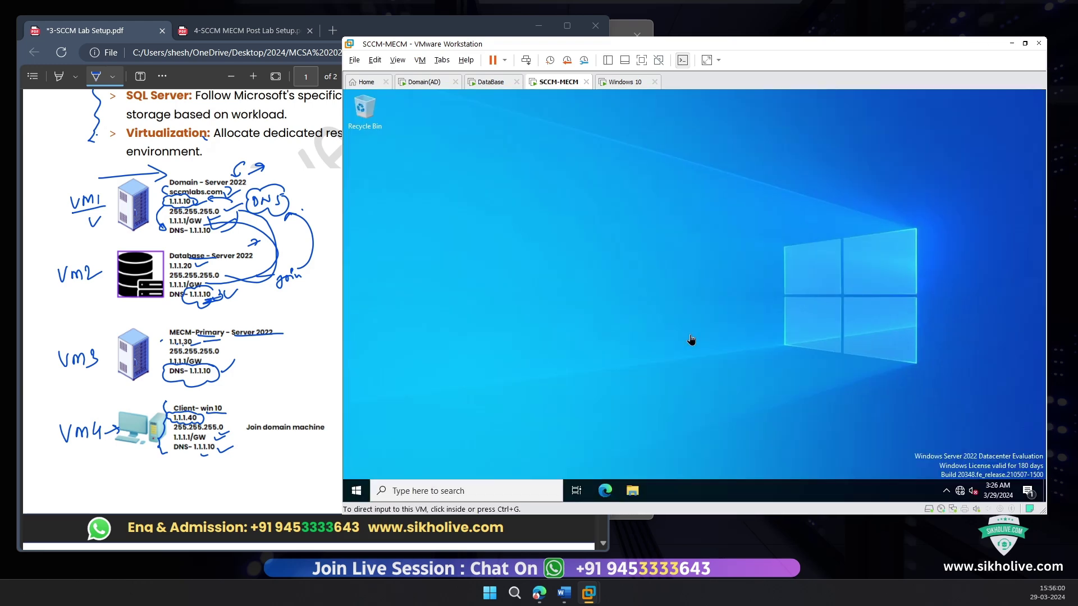
click(449, 414)
Step: Open Server Manager's Local Server page (sccmlabs.com, 1.1.1.30) and dismiss the refresh notification
click(361, 488)
click(487, 217)
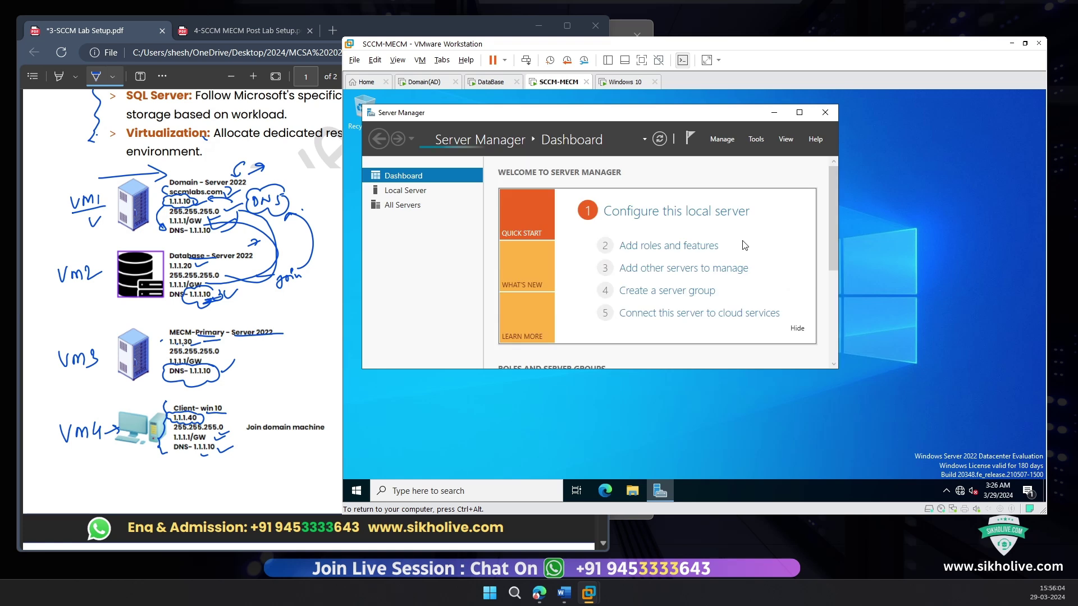
click(405, 190)
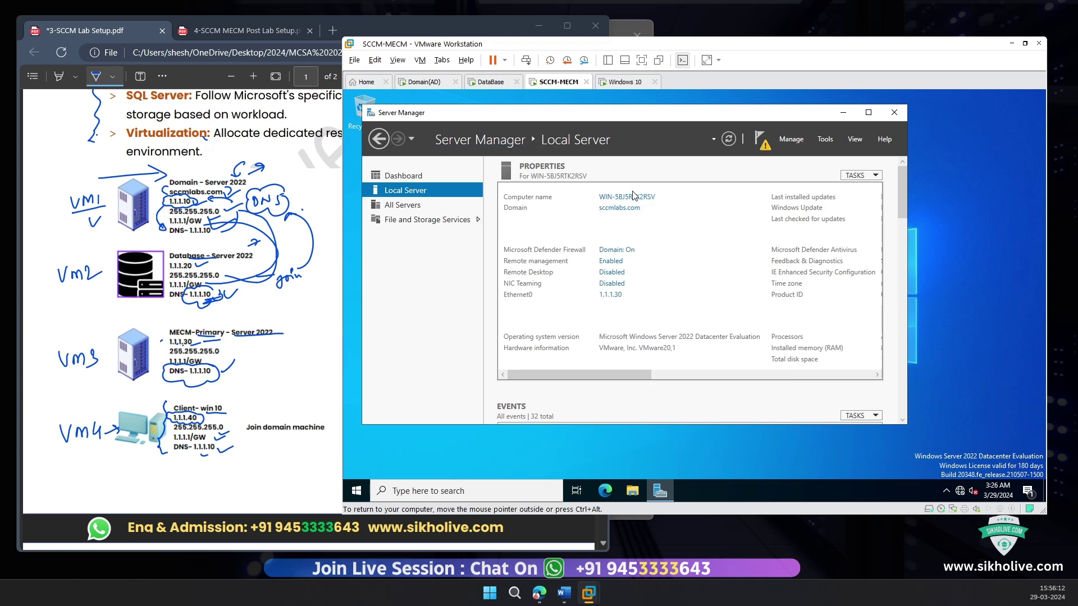
click(759, 140)
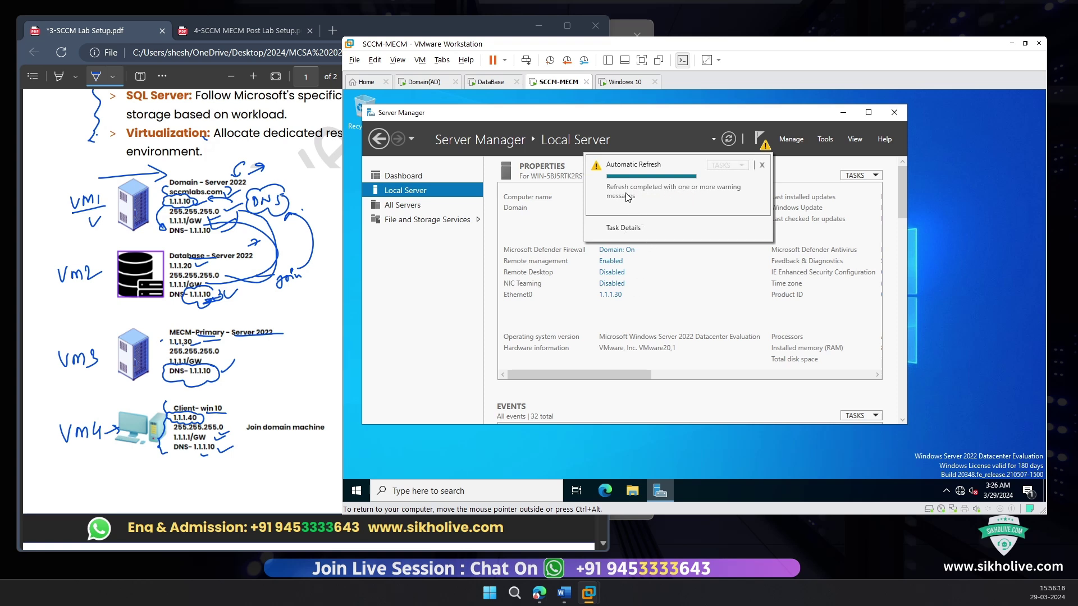
click(763, 166)
click(640, 220)
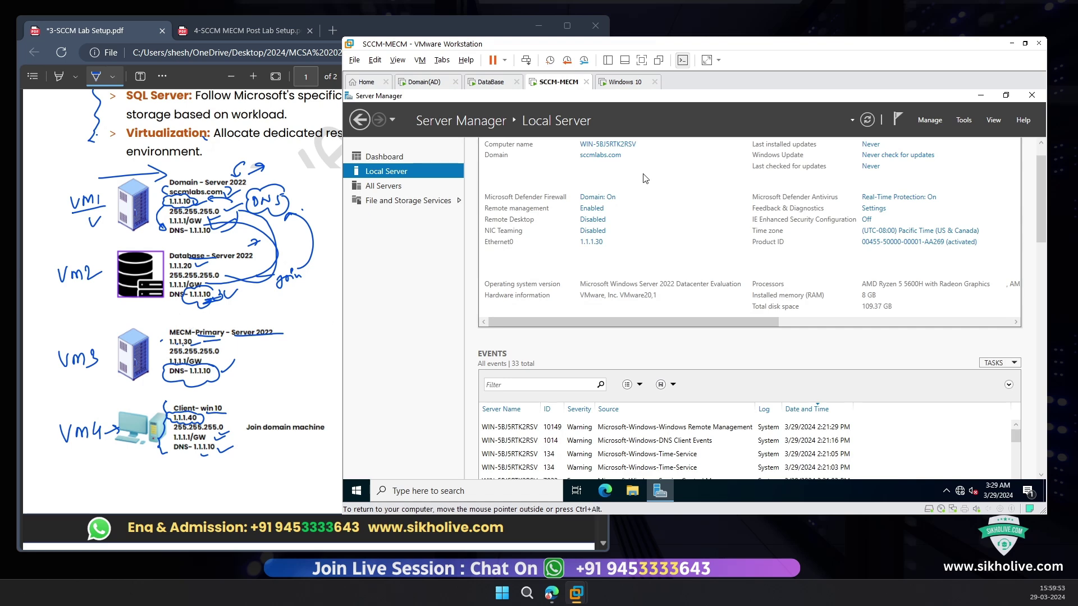
Step: Open System Properties and clear the existing computer description
click(610, 149)
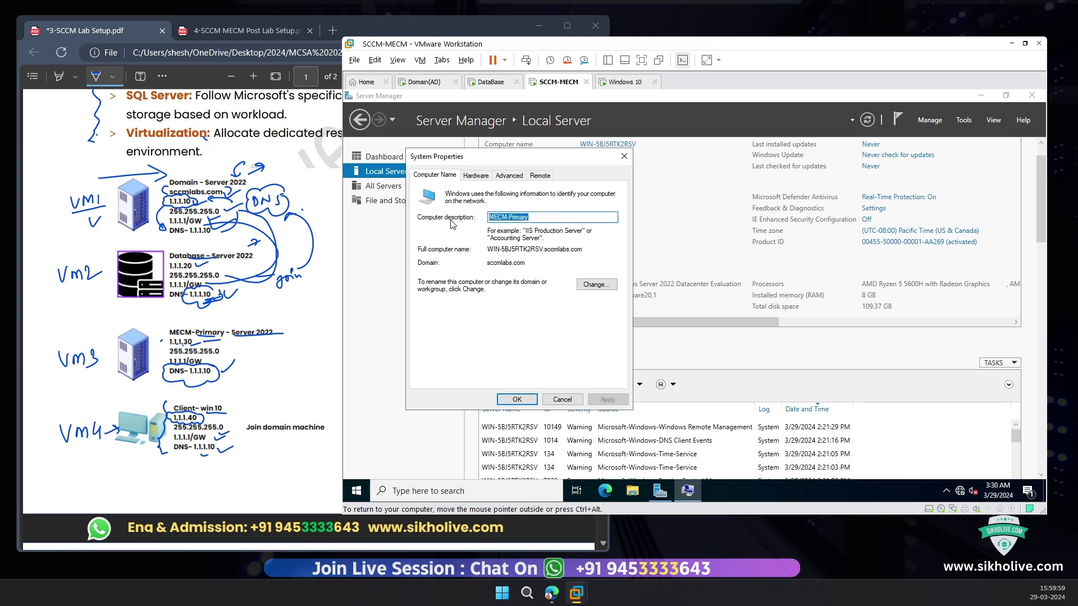
click(549, 217)
key(ctrl+a)
click(624, 157)
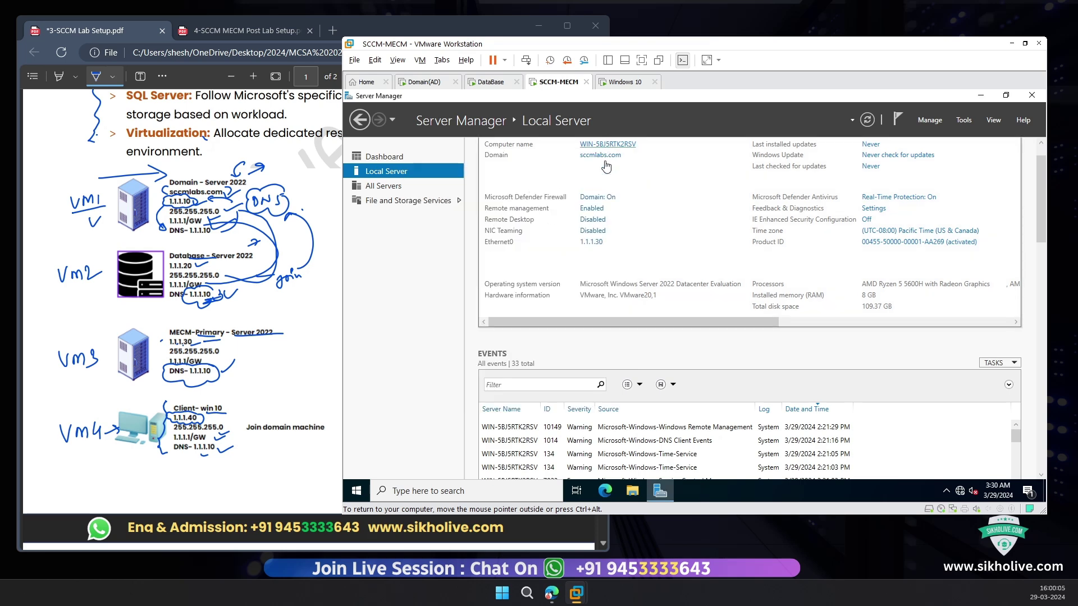
click(608, 144)
key(ctrl+c)
click(577, 245)
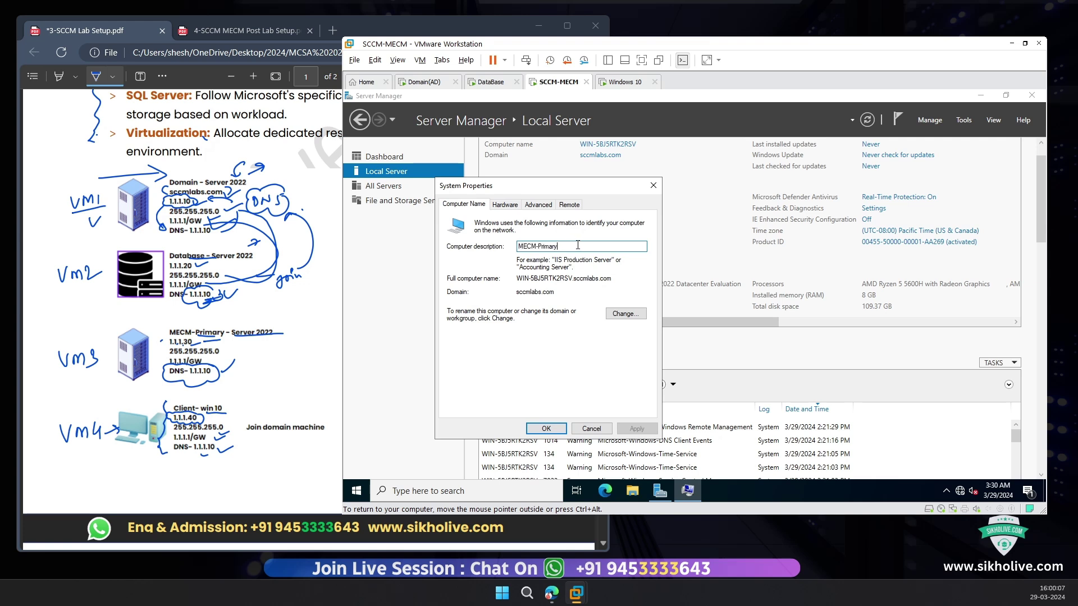
drag(565, 247, 520, 246)
key(BackSpace)
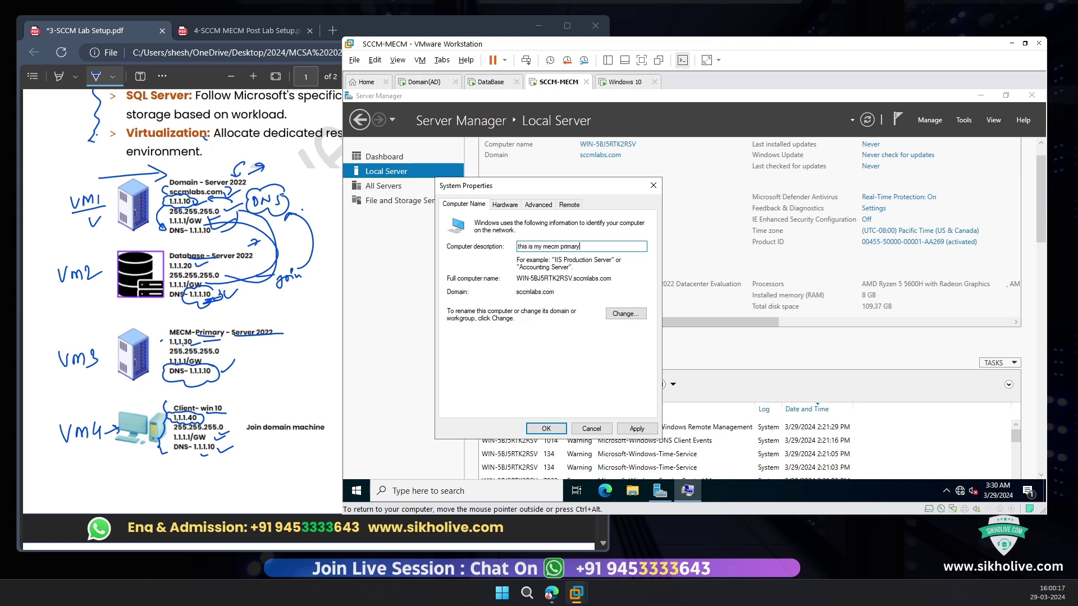
Step: Rename the computer to MECM-Primary, close System Properties, and restart now
click(625, 314)
key(ctrl+v)
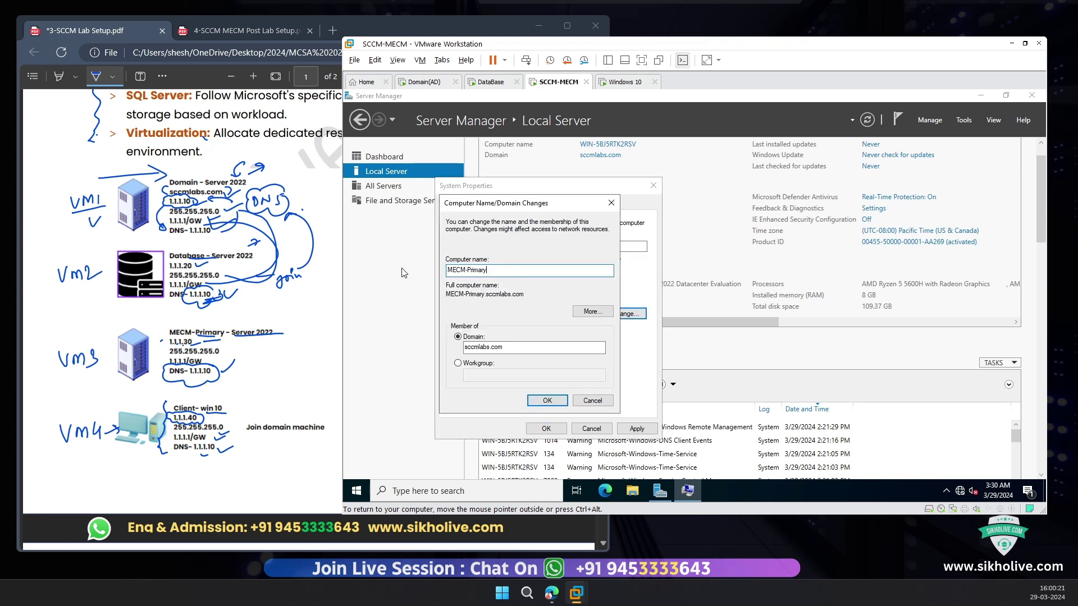
click(548, 401)
click(755, 314)
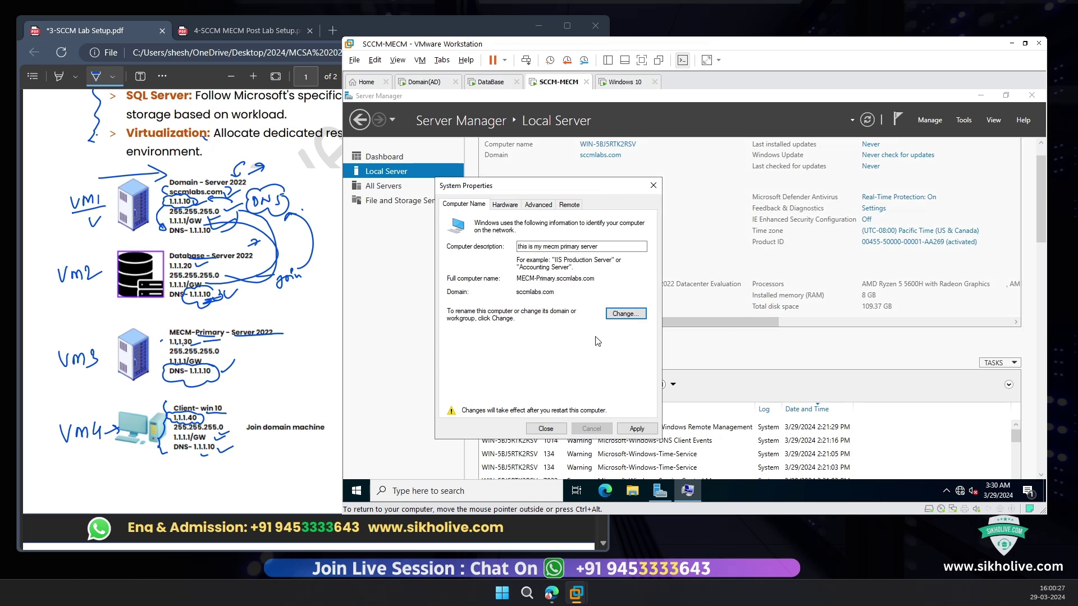
click(545, 429)
click(734, 306)
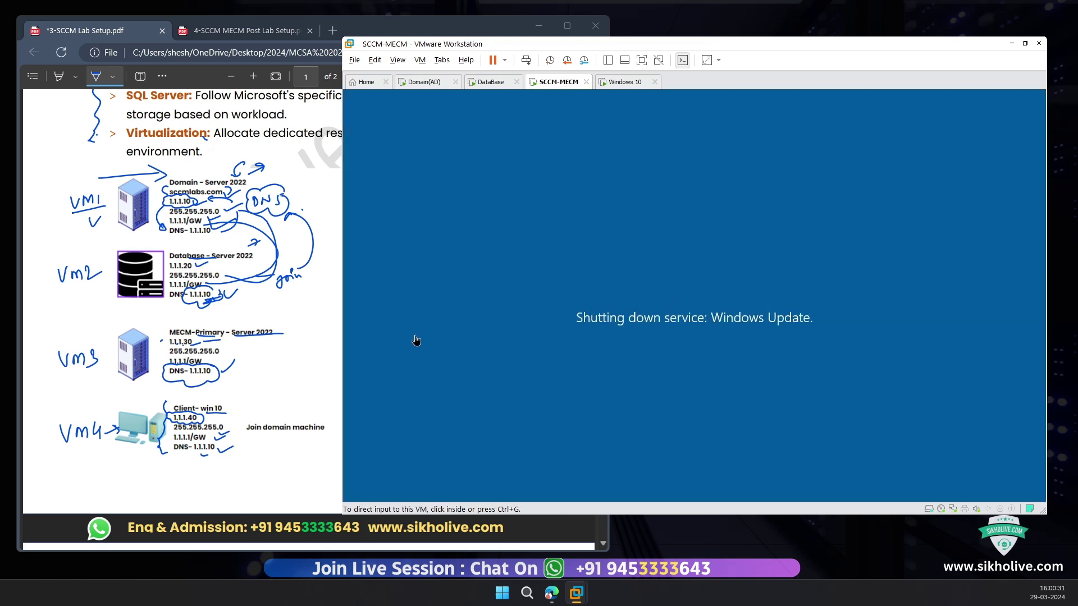
Step: Mark the MECM-Primary, VM4 client and Join domain blocks in the lab notes
click(164, 324)
mouse_move(158, 326)
mouse_down()
mouse_move(289, 329)
mouse_move(286, 359)
mouse_move(167, 370)
mouse_move(212, 333)
mouse_up()
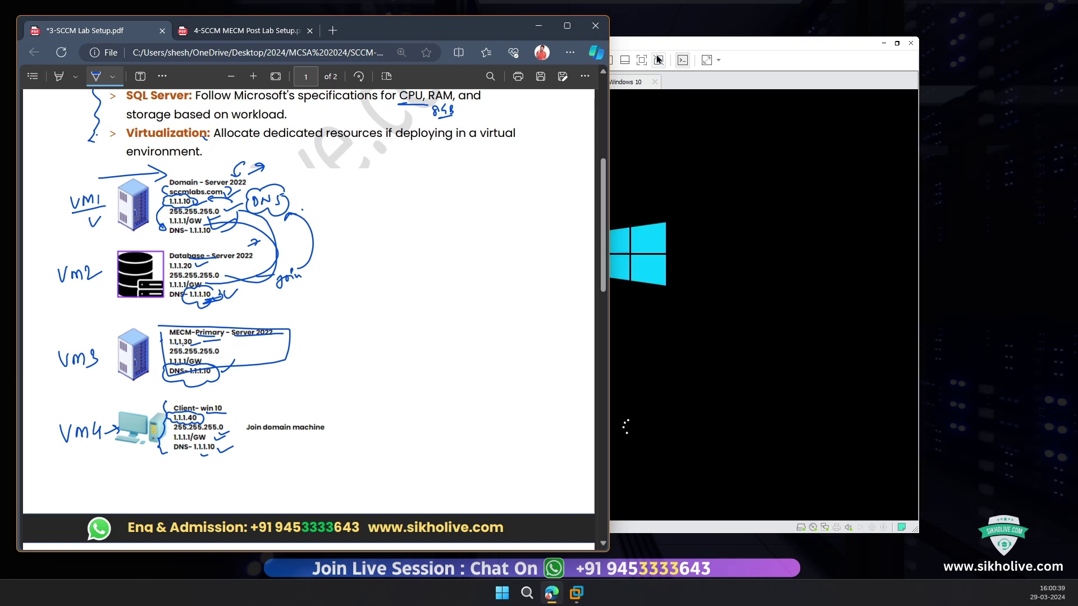
mouse_move(164, 397)
mouse_down()
mouse_move(249, 400)
mouse_move(120, 466)
mouse_move(142, 397)
mouse_move(173, 405)
mouse_up()
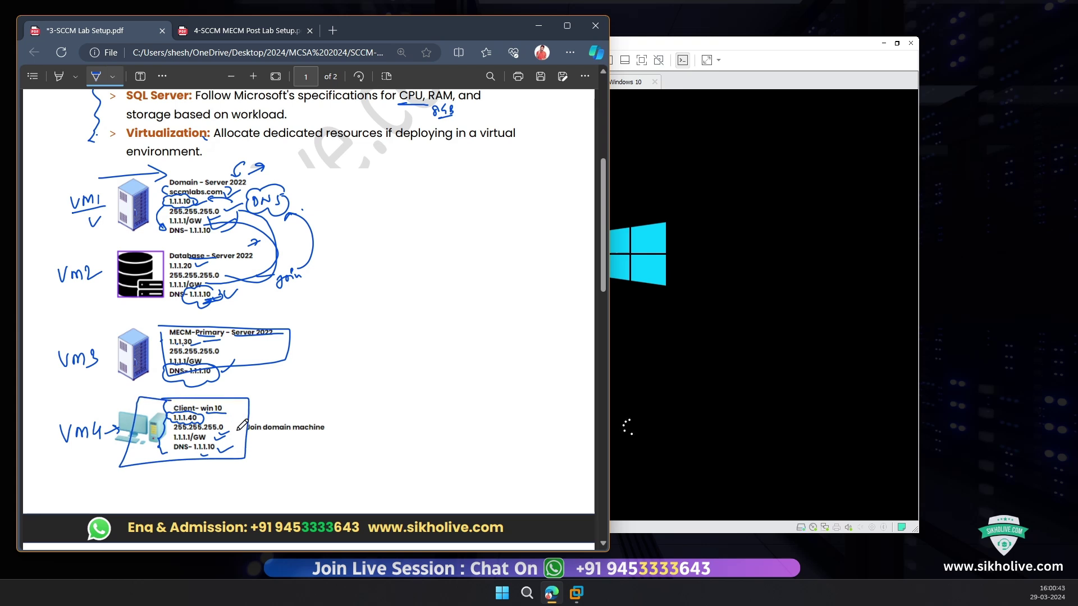
mouse_move(254, 438)
mouse_down()
mouse_move(335, 422)
mouse_move(287, 417)
mouse_up()
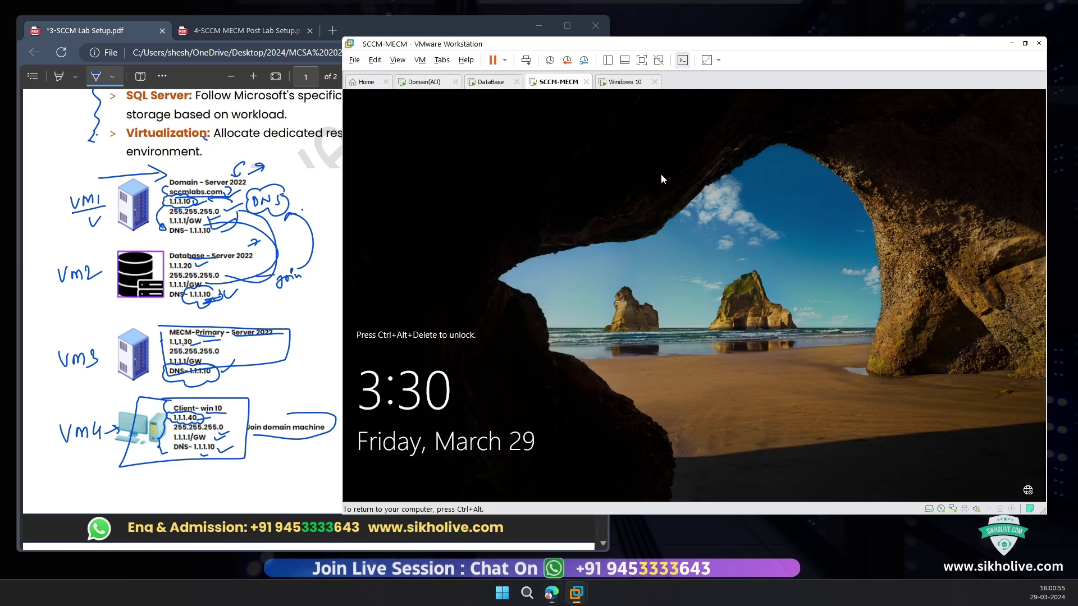
Step: Sign back in to the restarted MECM-Primary server with the account password
click(660, 177)
click(320, 294)
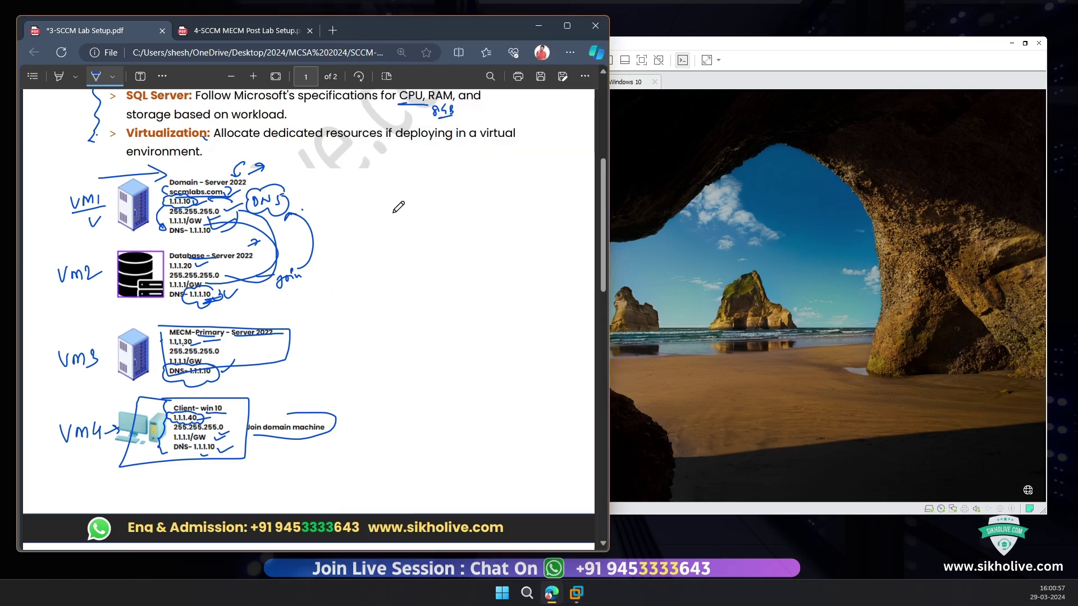
click(675, 164)
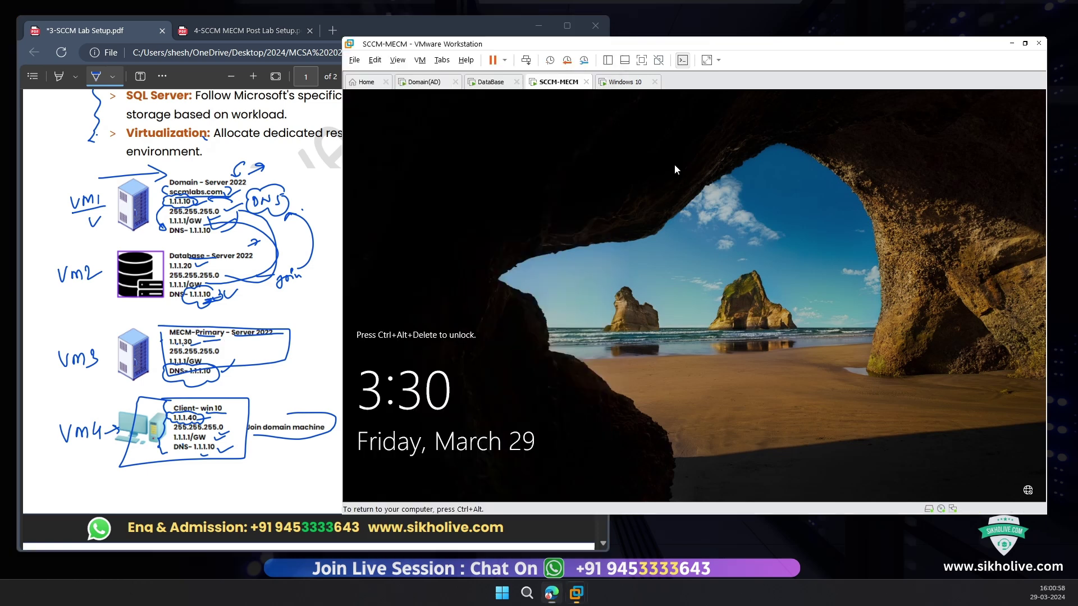
click(528, 60)
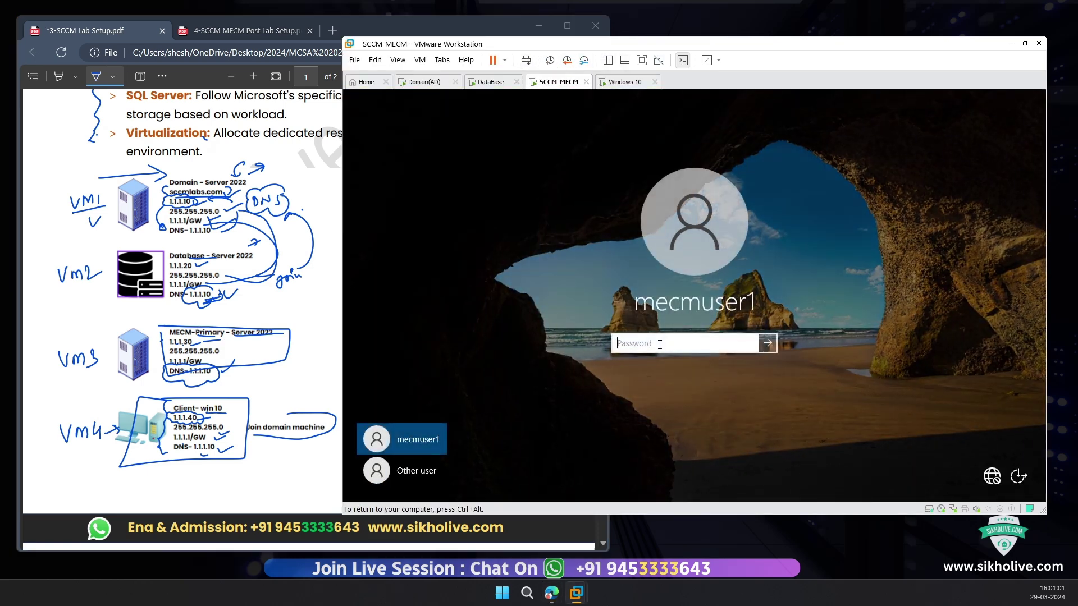
text(P)
key(Return)
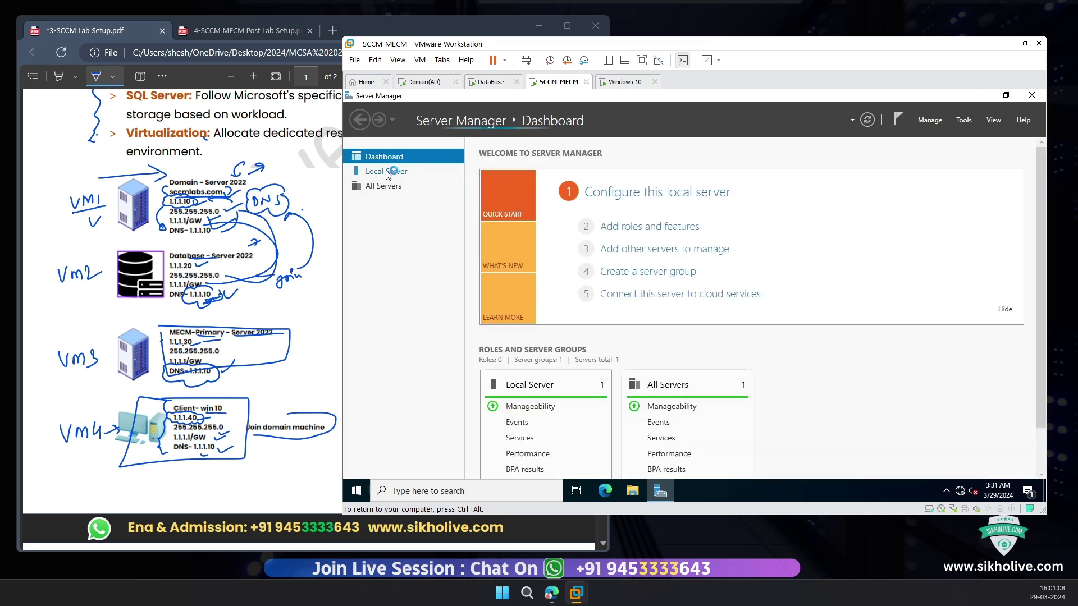
Step: Check the Local Server properties, then ink lines from the MECM-Primary and client boxes to the DNS cloud
click(388, 173)
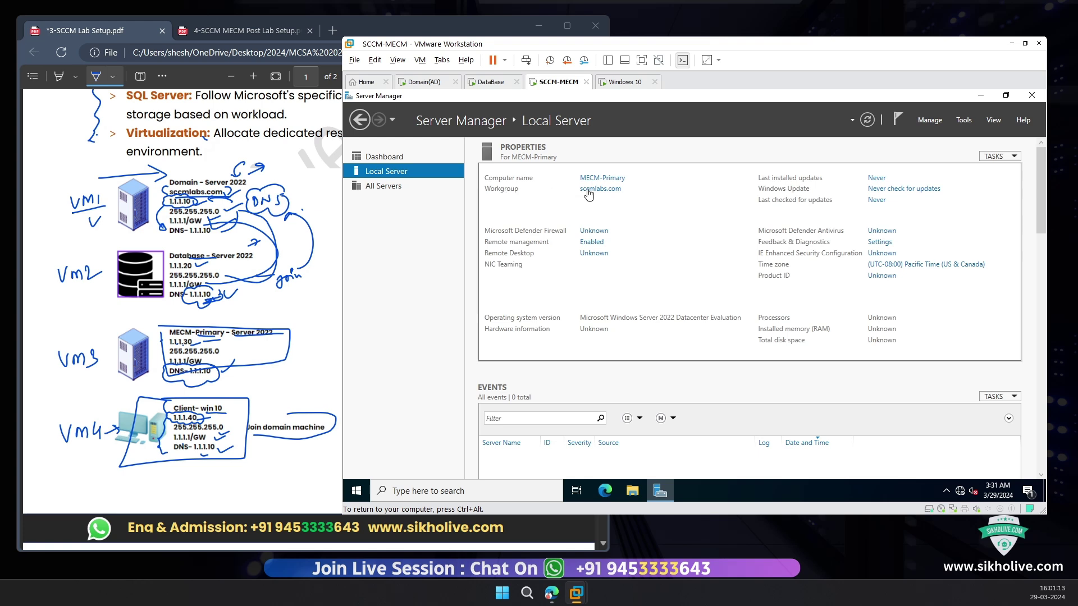
click(256, 358)
mouse_move(248, 352)
mouse_down()
mouse_move(332, 286)
mouse_move(279, 203)
mouse_move(268, 207)
mouse_up()
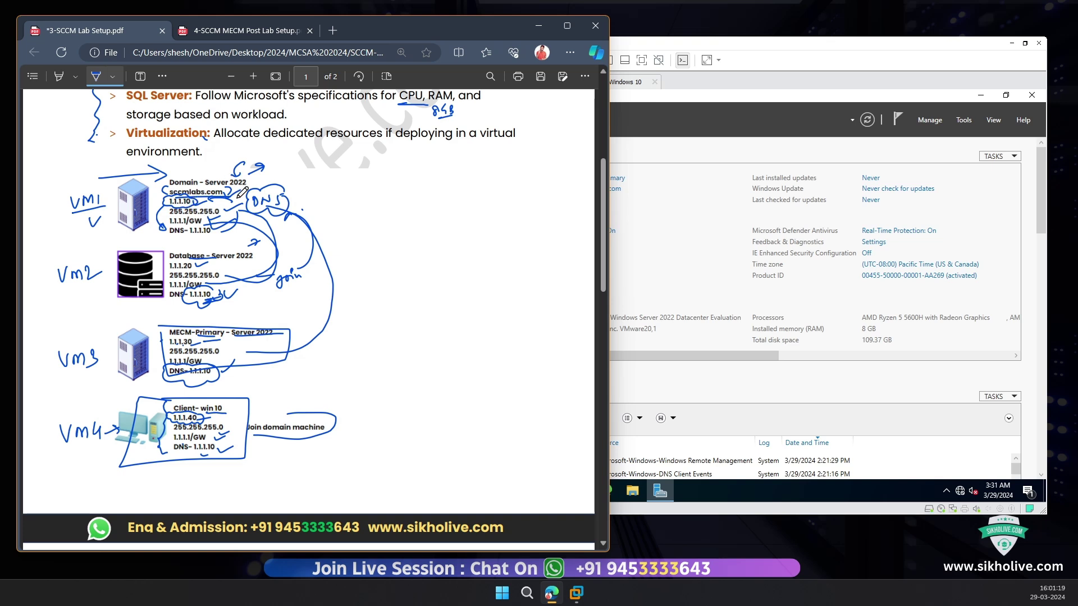
mouse_move(256, 437)
mouse_down()
mouse_move(387, 256)
mouse_move(268, 206)
mouse_up()
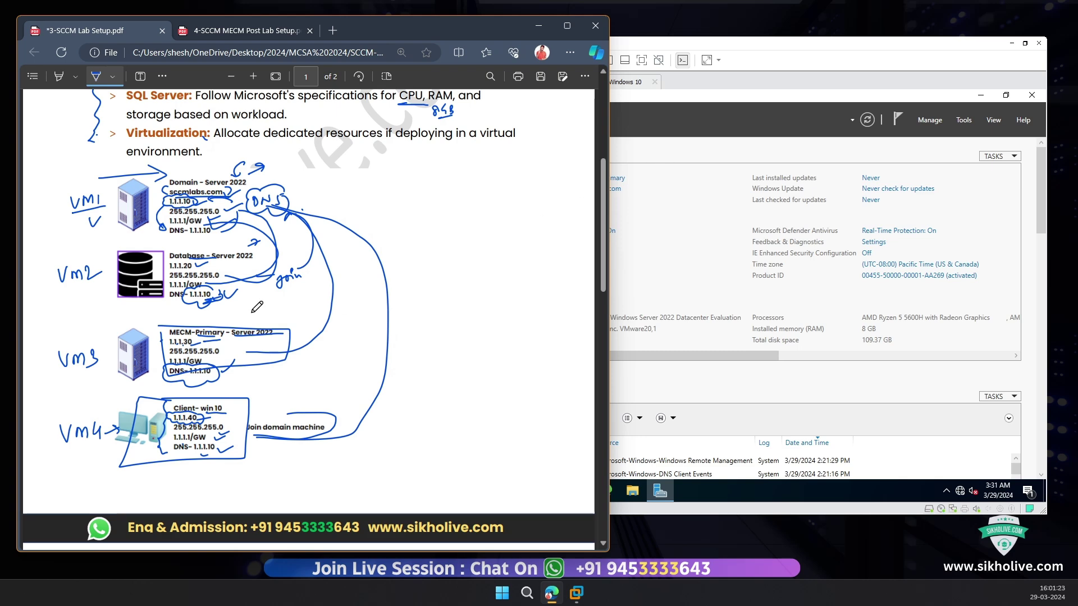
mouse_move(272, 192)
mouse_down()
mouse_move(342, 463)
mouse_move(242, 474)
mouse_up()
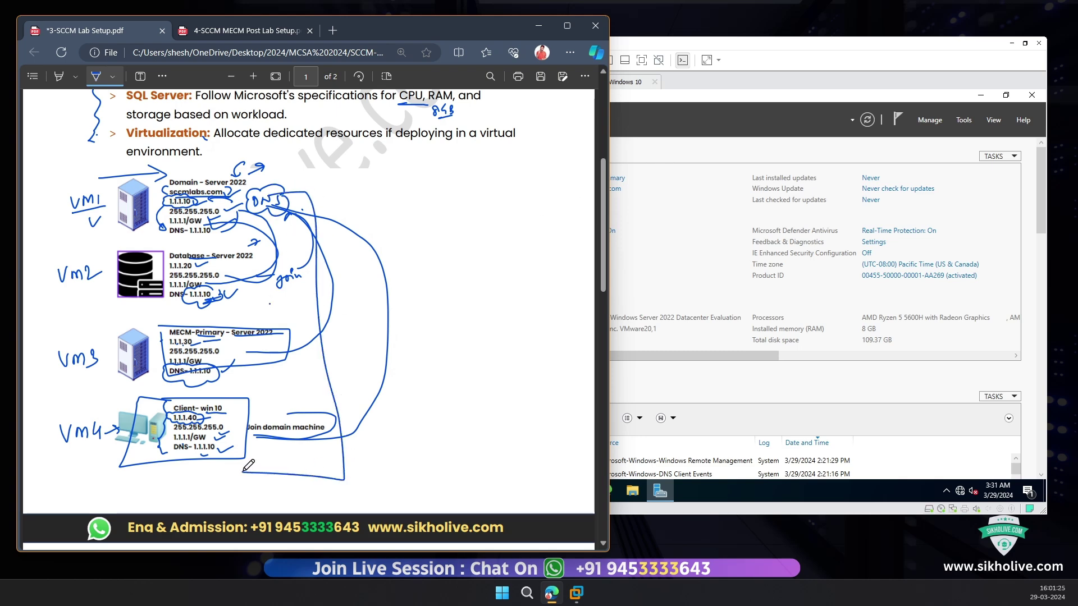
click(712, 164)
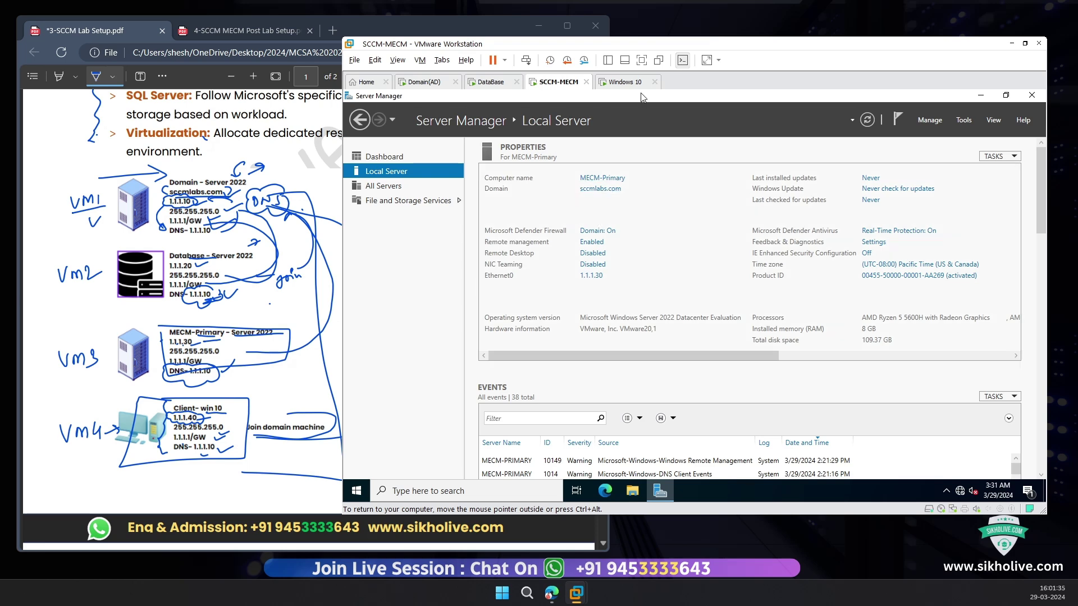
click(627, 82)
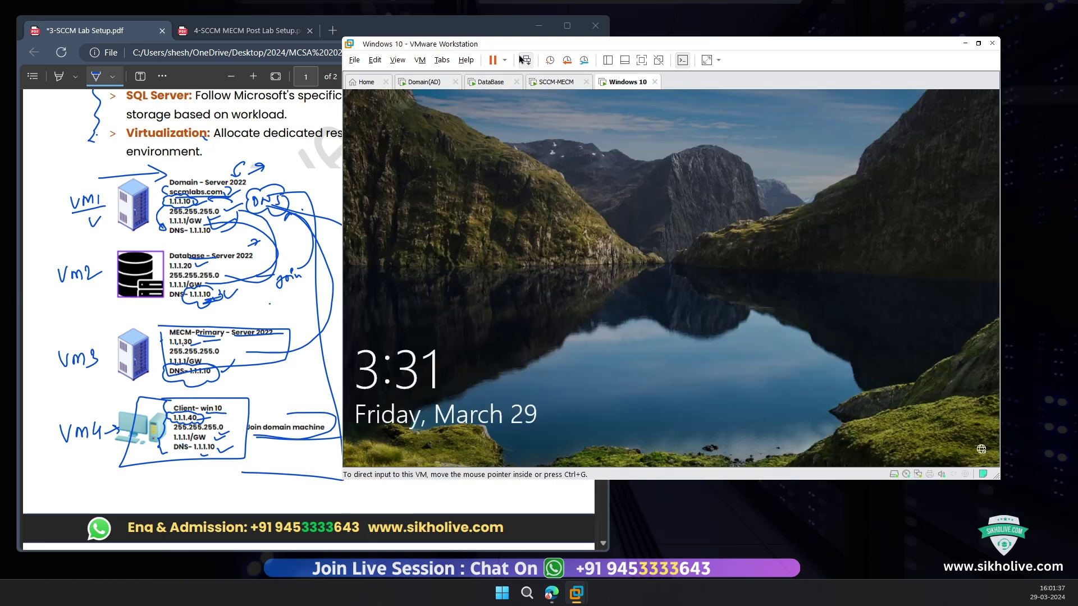
Step: Sign in to the Windows 10 VM with the demo account
click(610, 301)
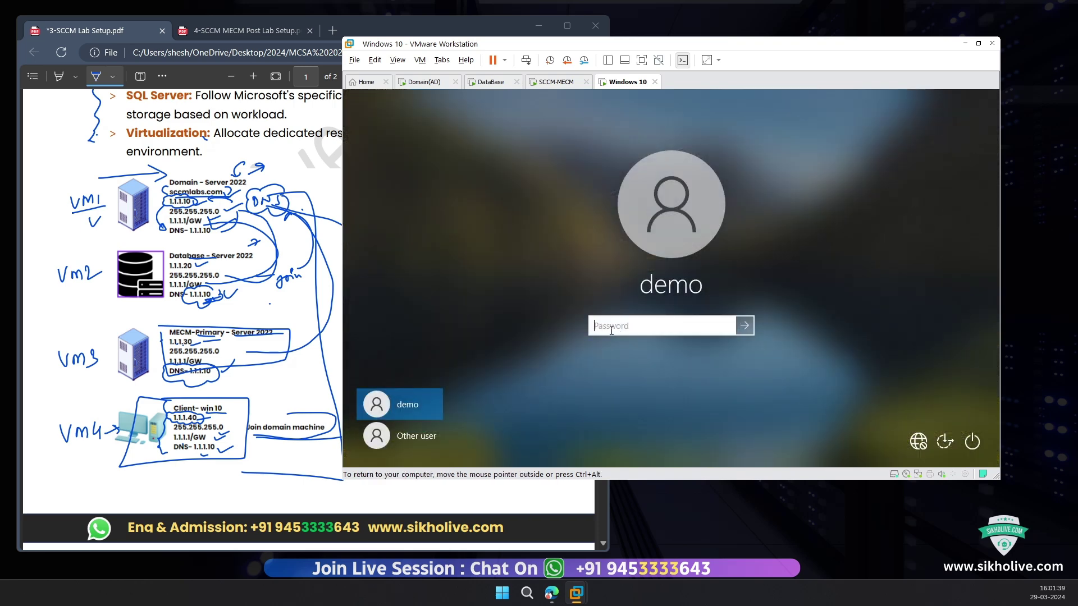
click(419, 437)
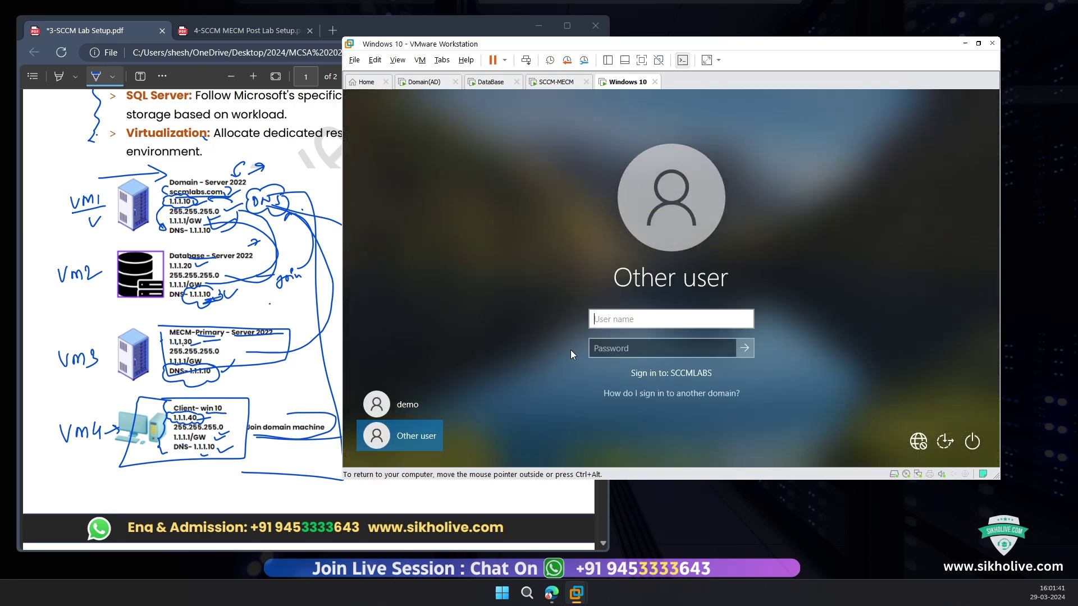
click(415, 403)
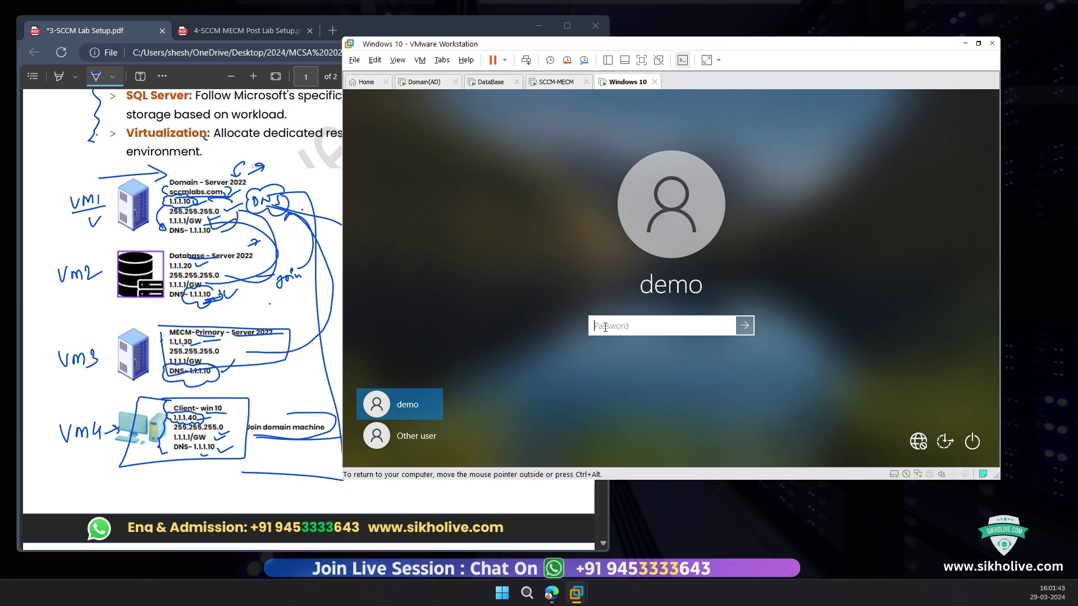
text(•••)
key(Return)
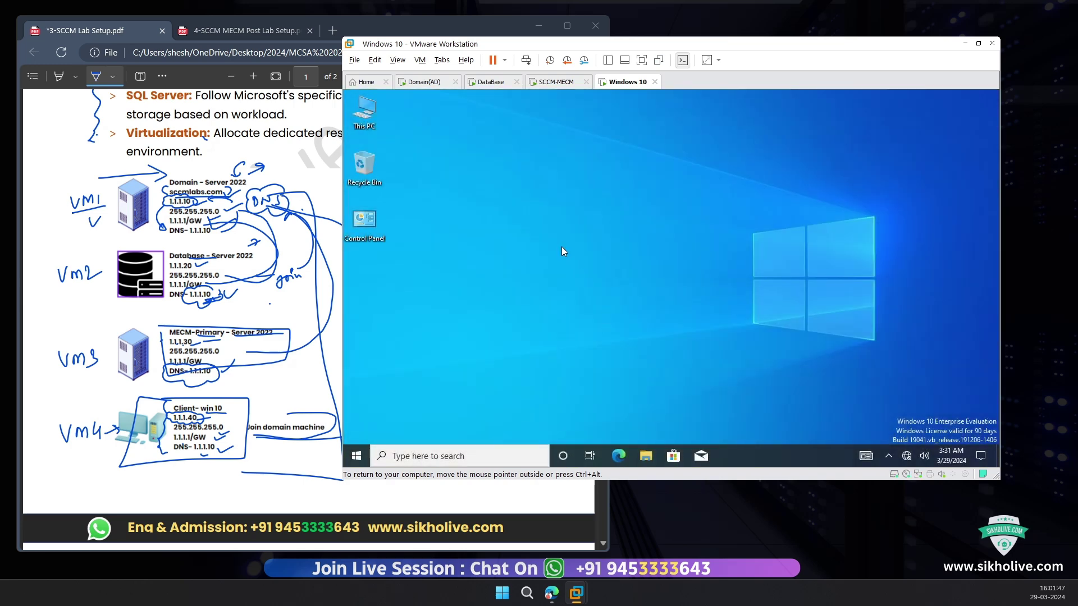
Step: Open Advanced system settings from This PC's Properties page
right_click(364, 125)
click(402, 253)
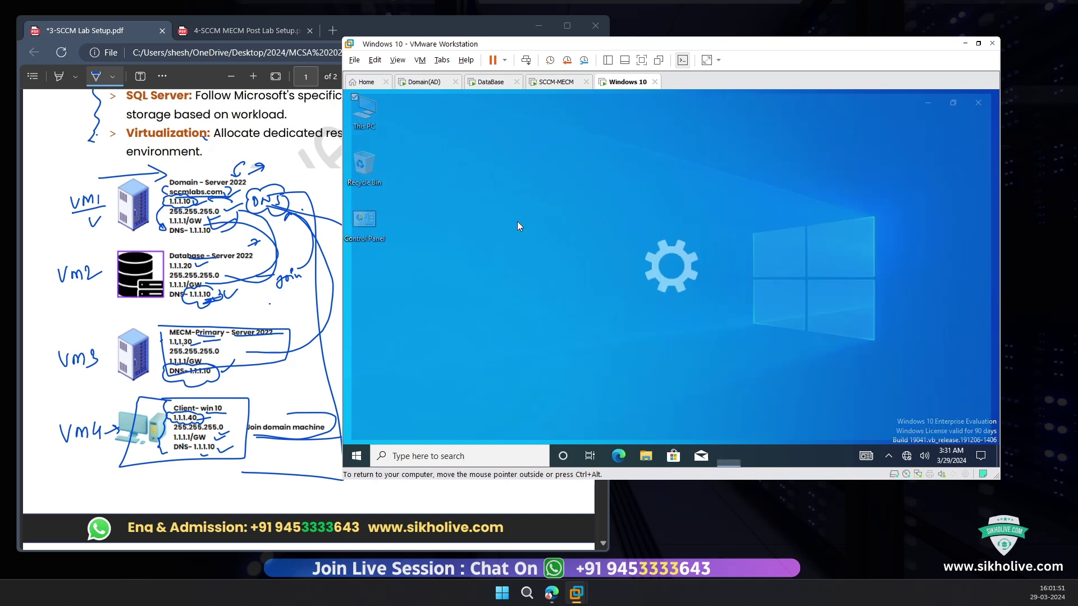
scroll(618, 333, down, 5)
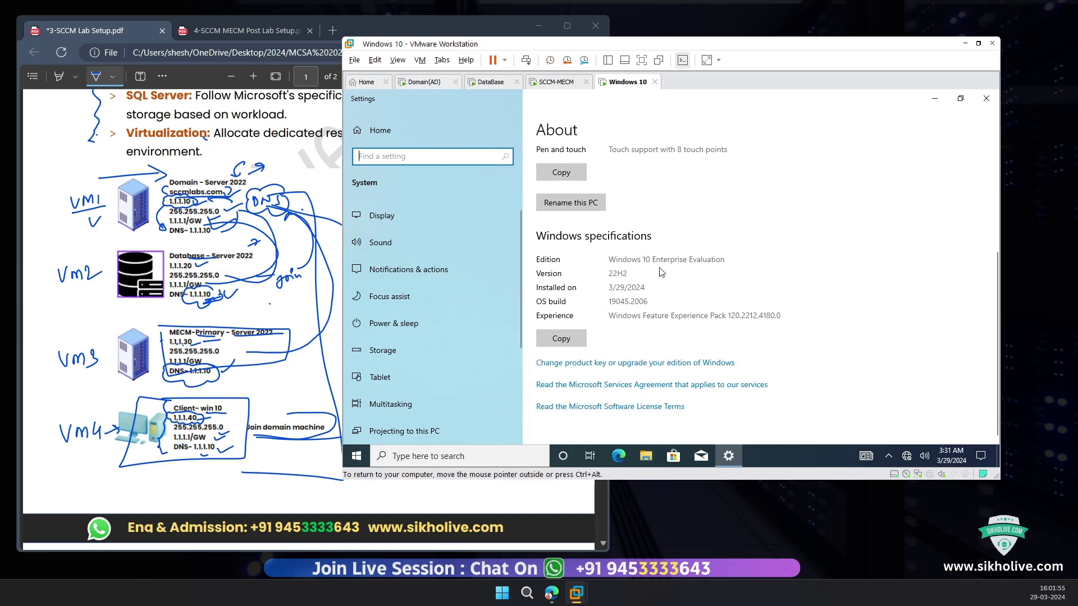
scroll(730, 271, up, 3)
click(897, 257)
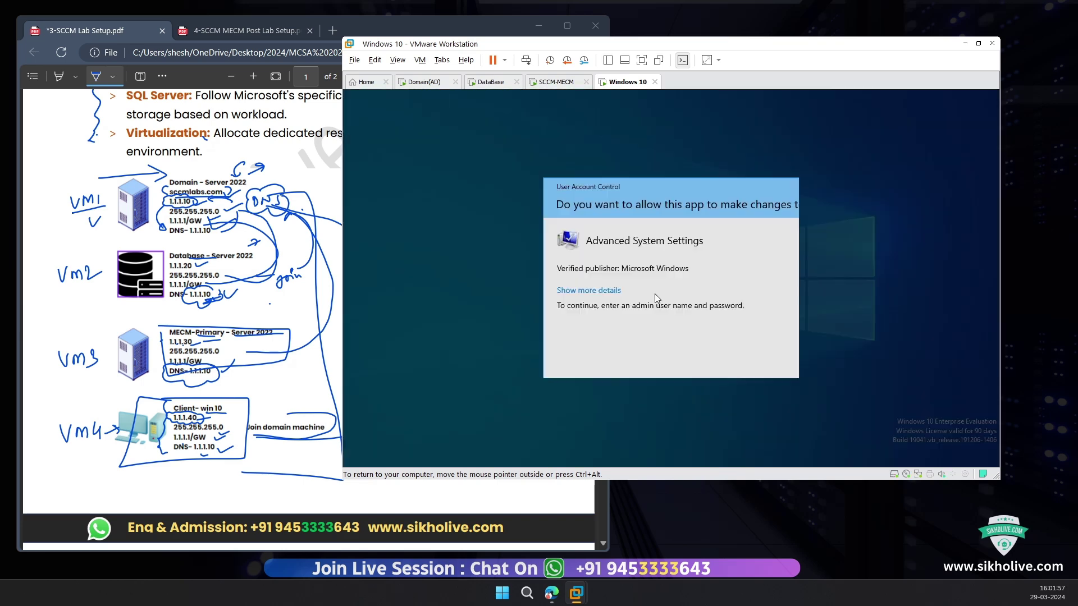
Step: Authorize the UAC prompt with the administrator user name and its password
text(admin)
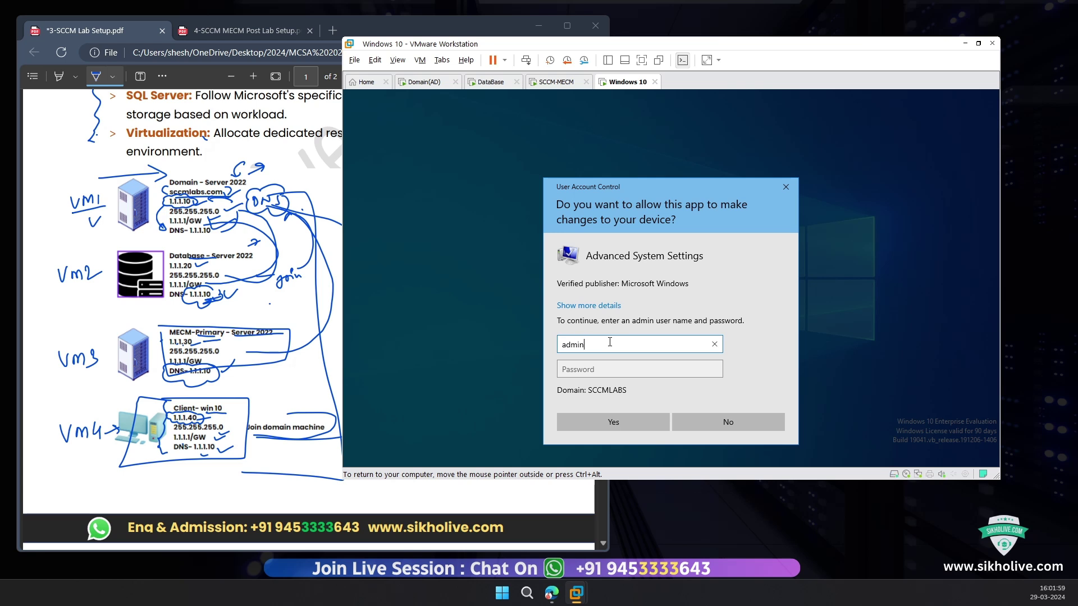
text(@)
key(BackSpace)
key(BackSpace)
key(BackSpace)
key(BackSpace)
key(BackSpace)
key(BackSpace)
text(admin)
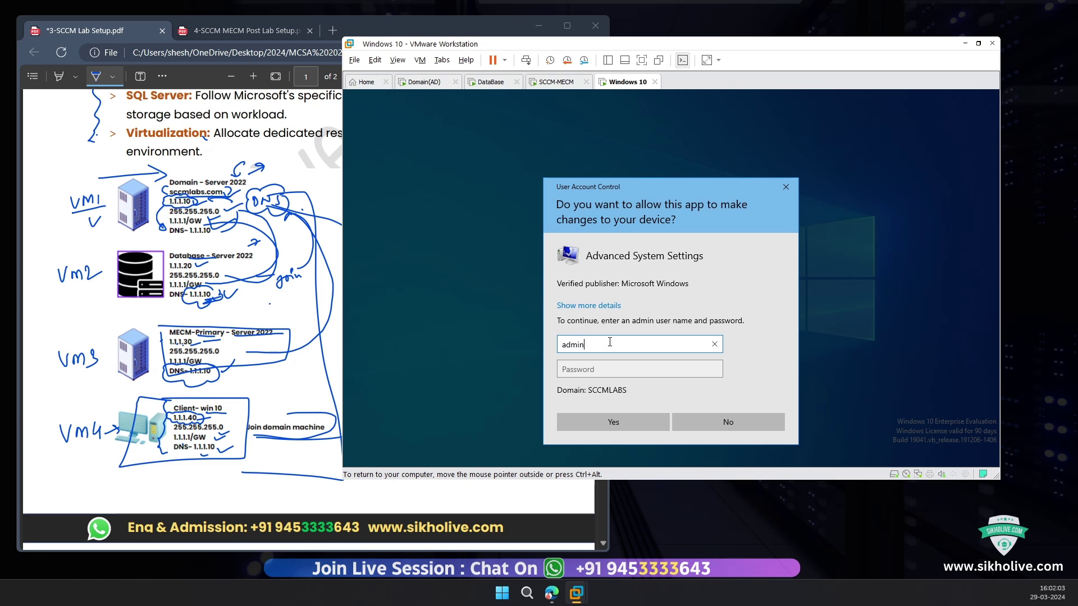
text(istrator)
key(Tab)
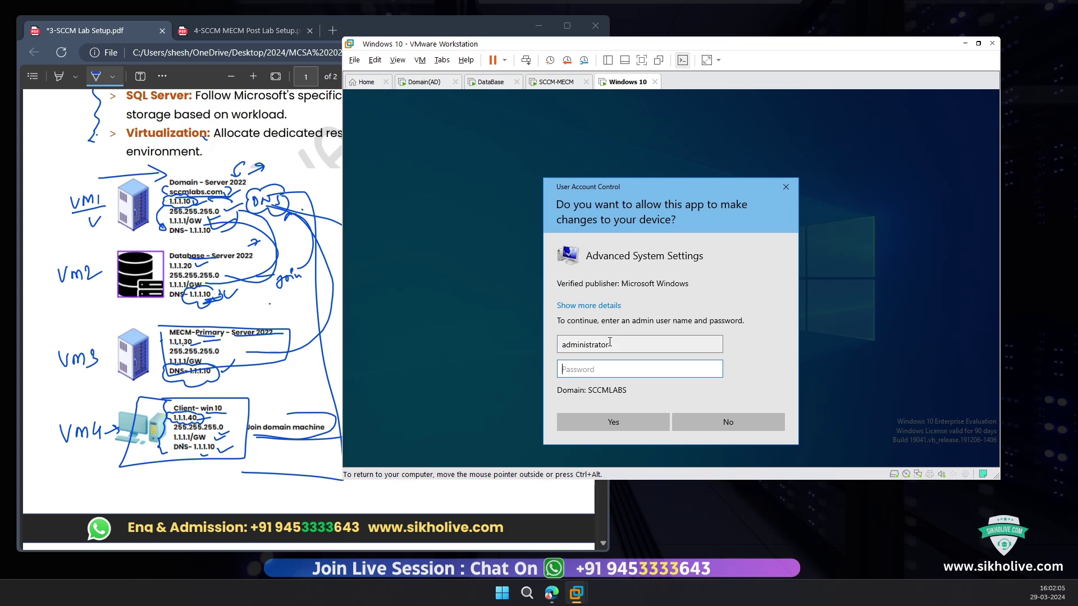
text(P)
key(Return)
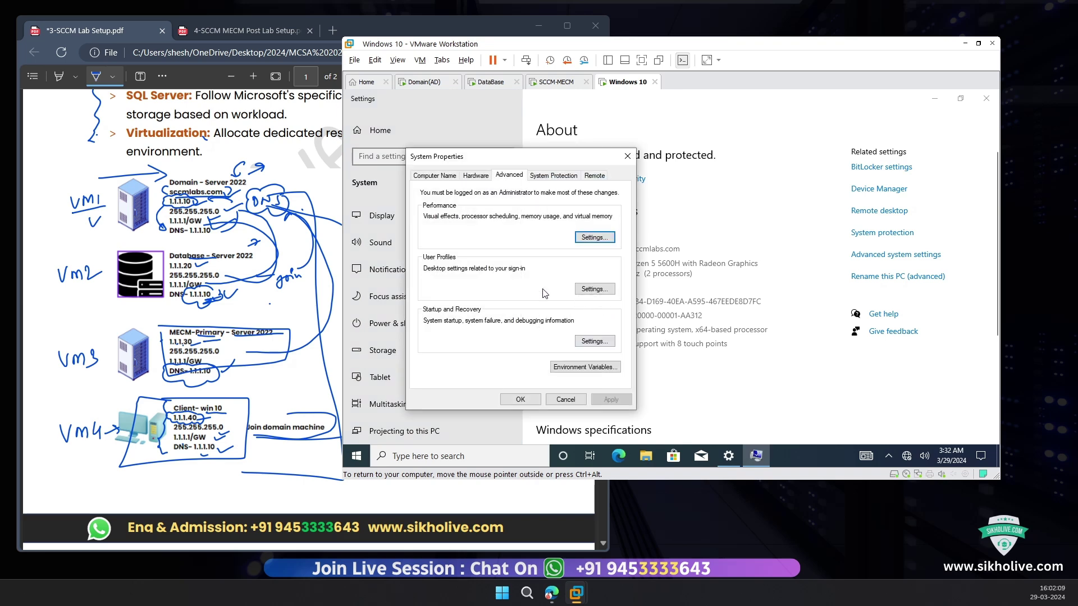
Step: Review computer name client1 and domain sccmlabs.com in the Computer Name change dialog, then cancel
click(435, 175)
click(590, 315)
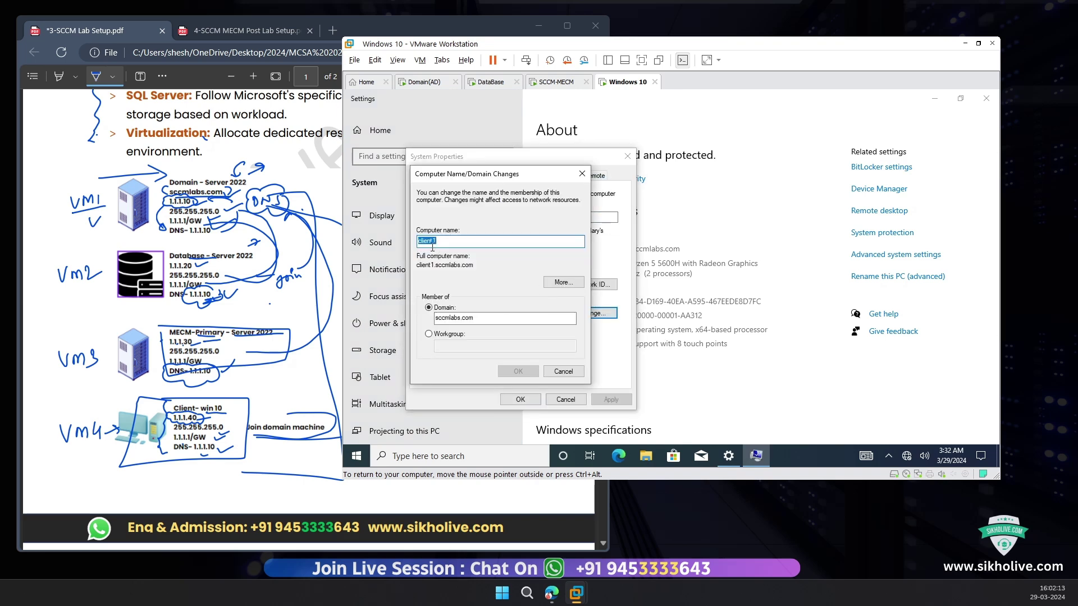
double_click(455, 318)
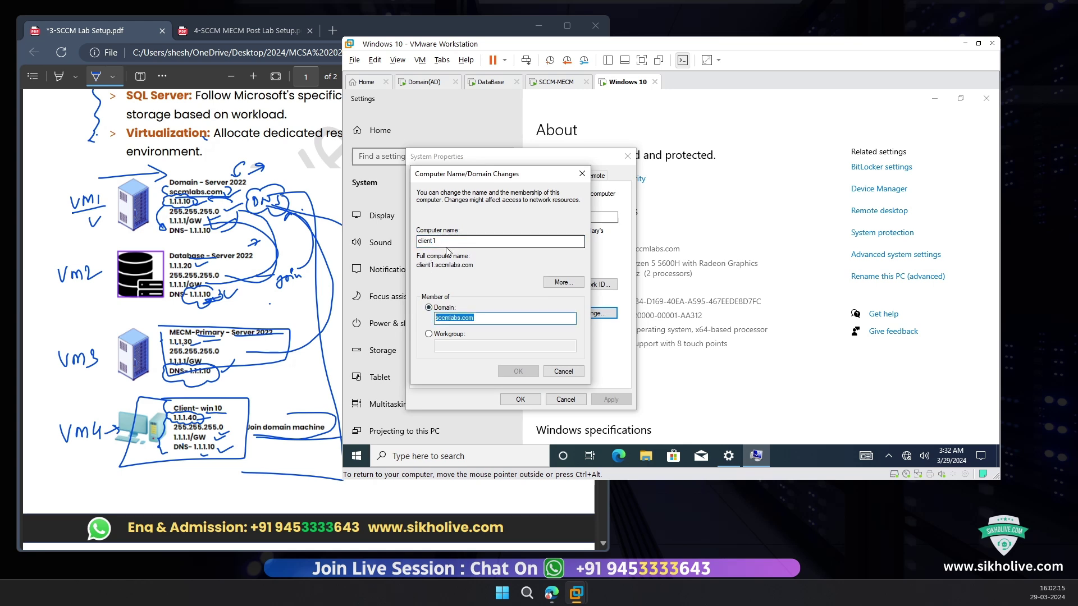
drag(444, 241, 409, 242)
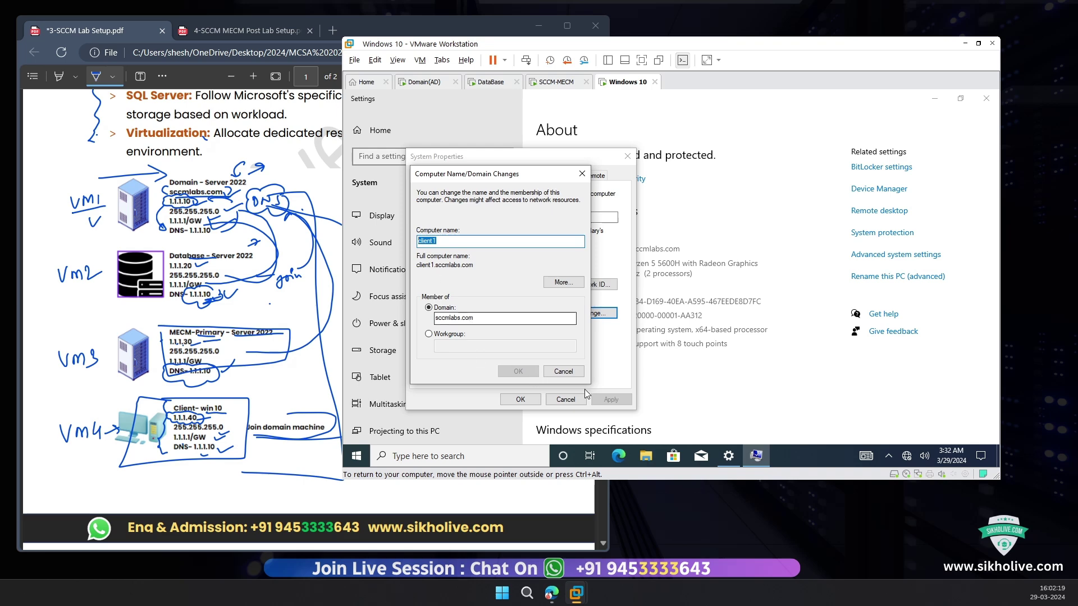
click(563, 371)
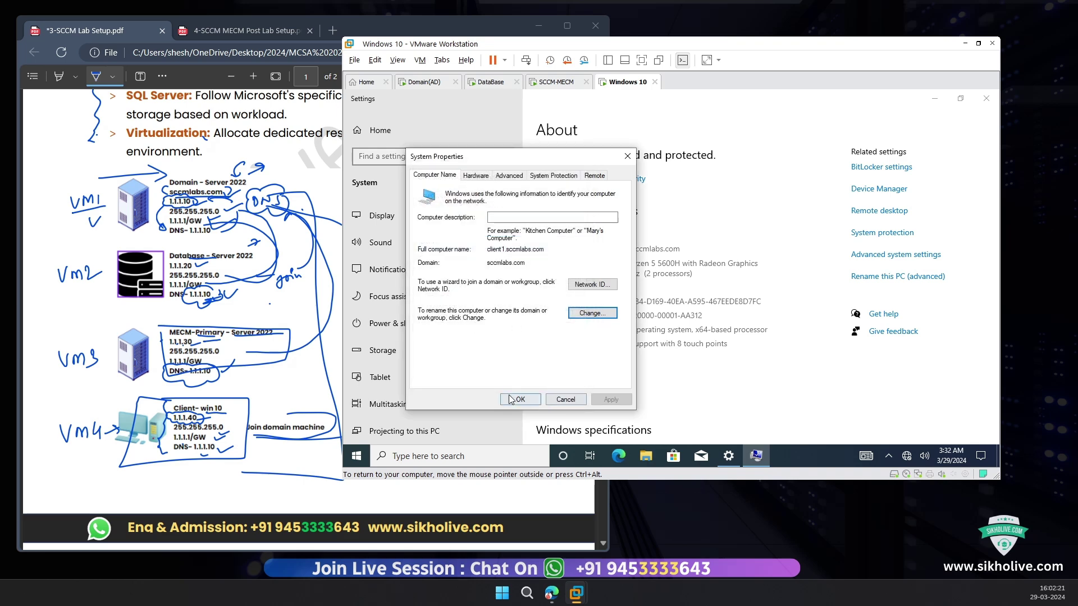
Step: Close System Properties and Settings, then sign out with the logoff command
click(521, 400)
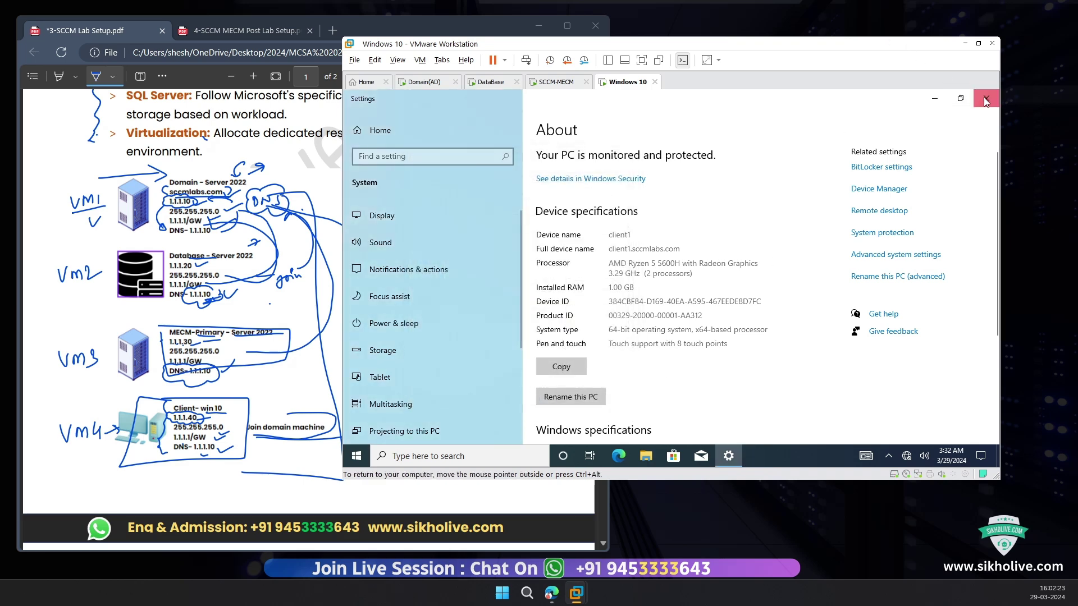
click(986, 98)
key(super+r)
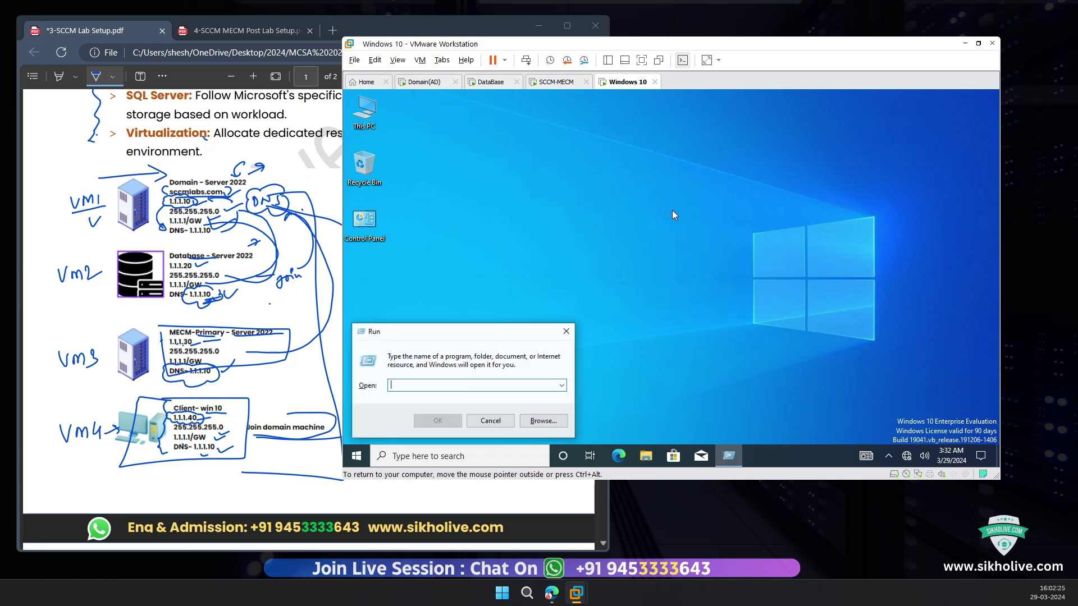
text(log)
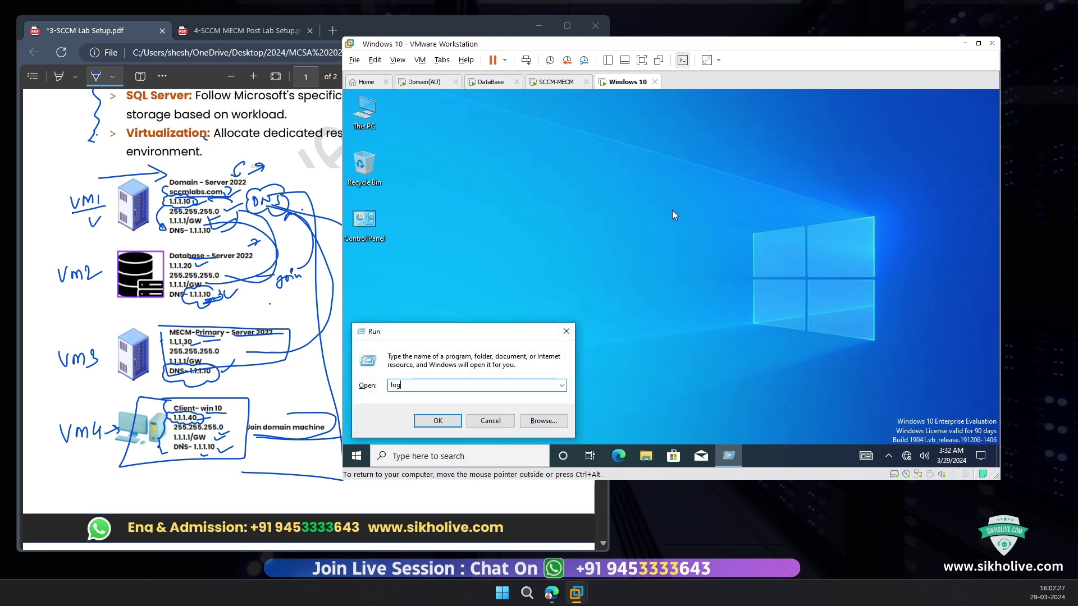
text(off)
key(Return)
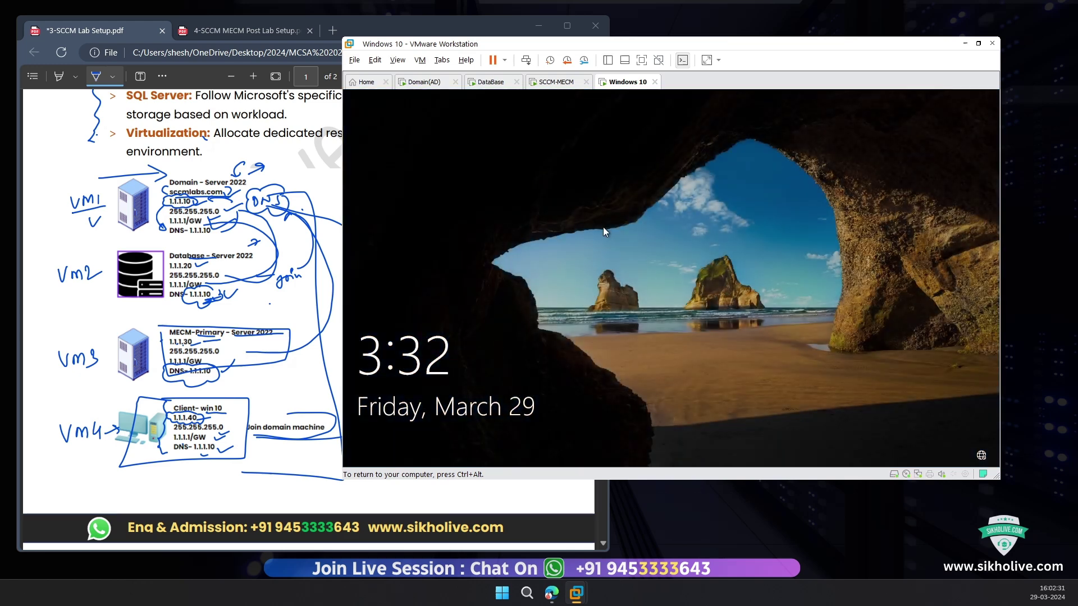
Step: Bring up the demo sign-in screen and dismiss the VM tab's context menu
click(534, 226)
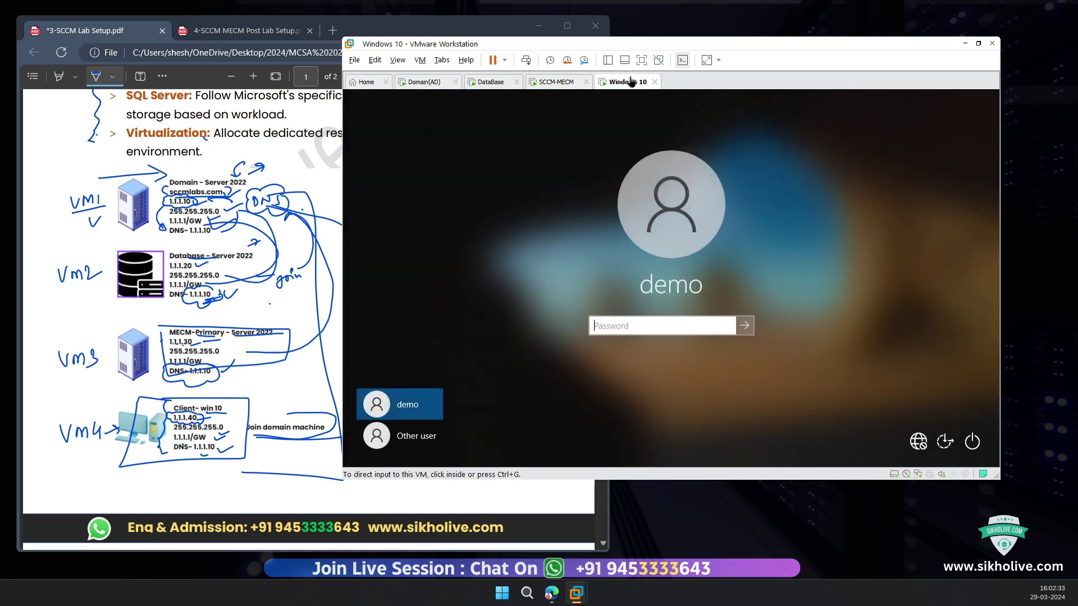
right_click(629, 82)
click(581, 219)
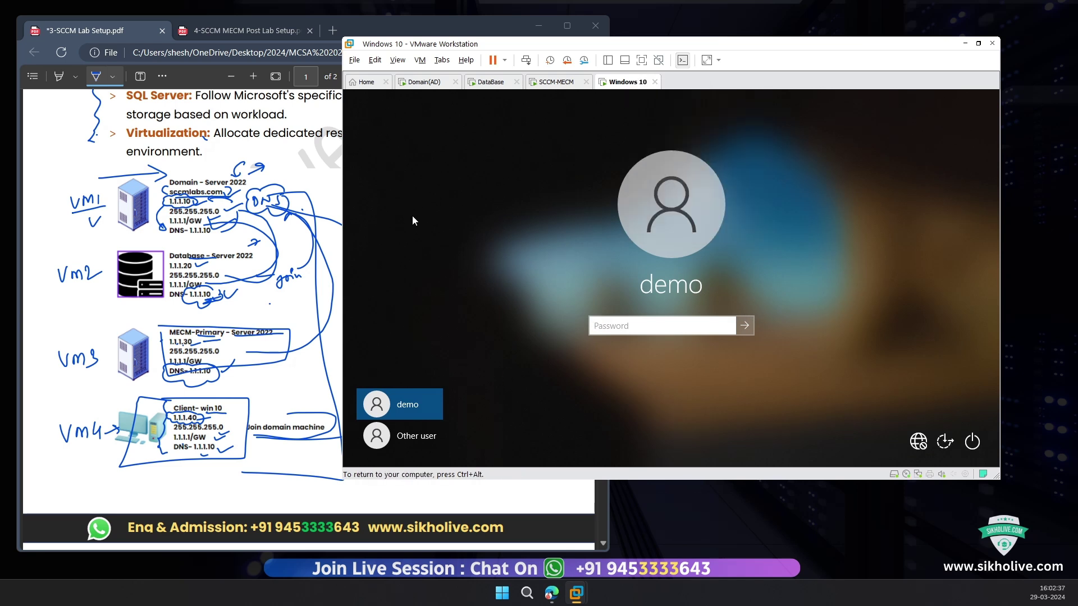
Step: Scroll through the lab setup PDF notes
click(244, 325)
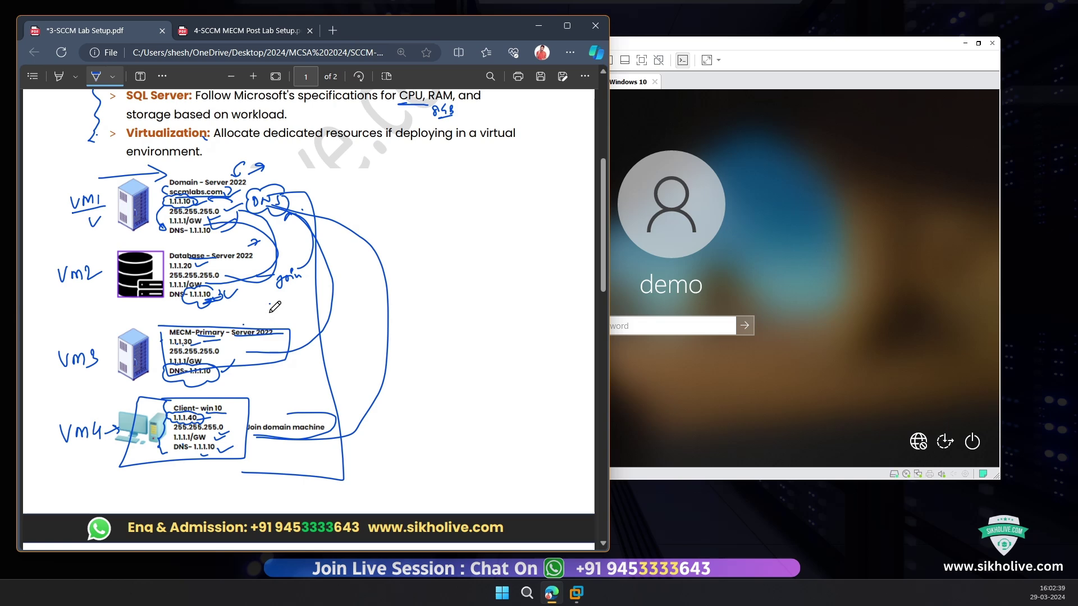
scroll(280, 304, down, 8)
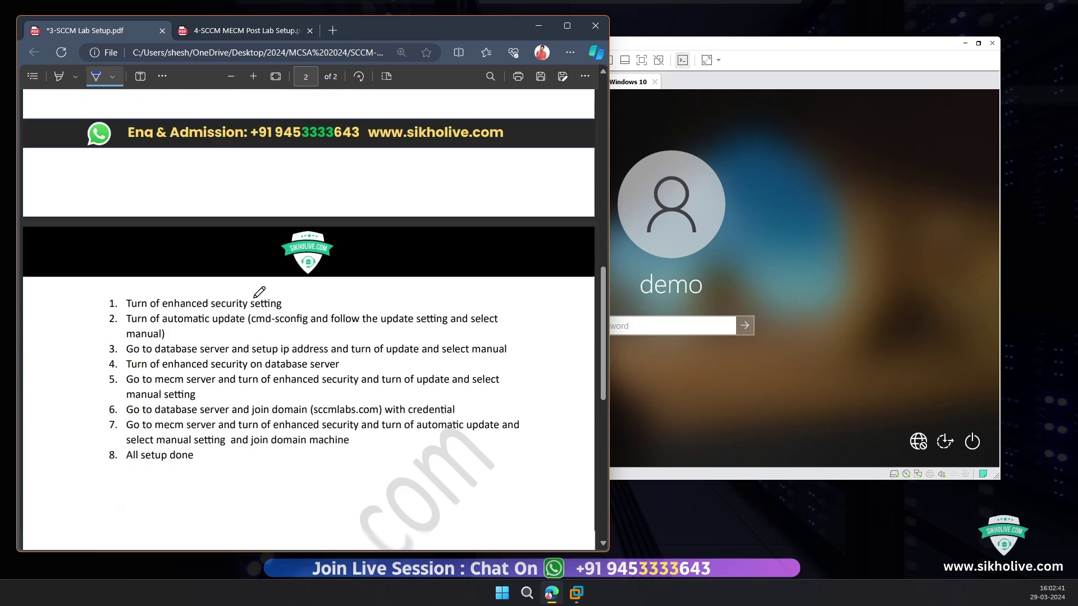
scroll(185, 323, up, 2)
scroll(163, 353, up, 2)
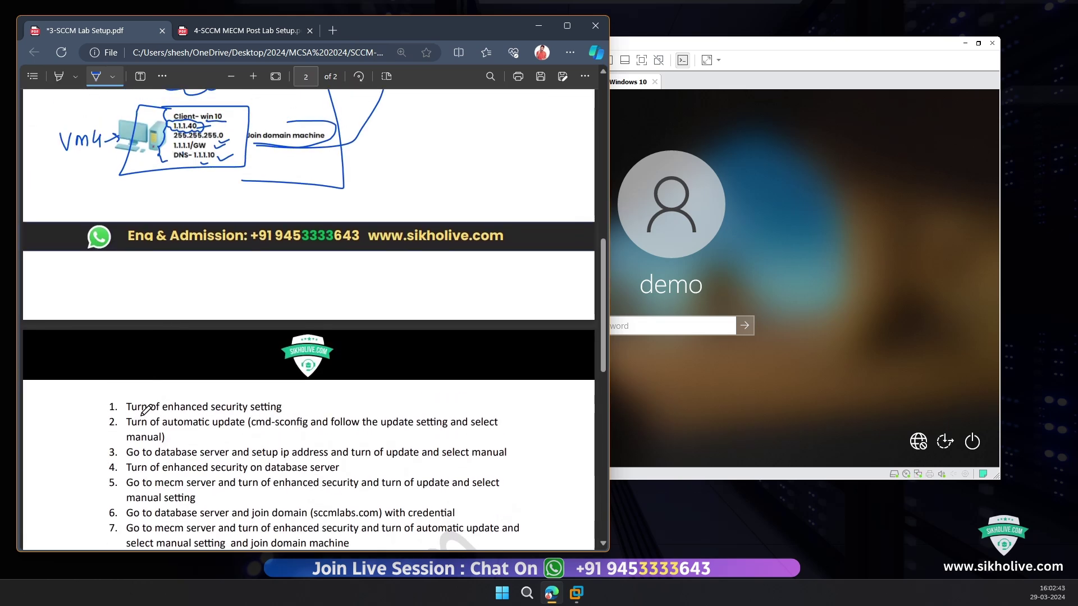
scroll(146, 443, up, 2)
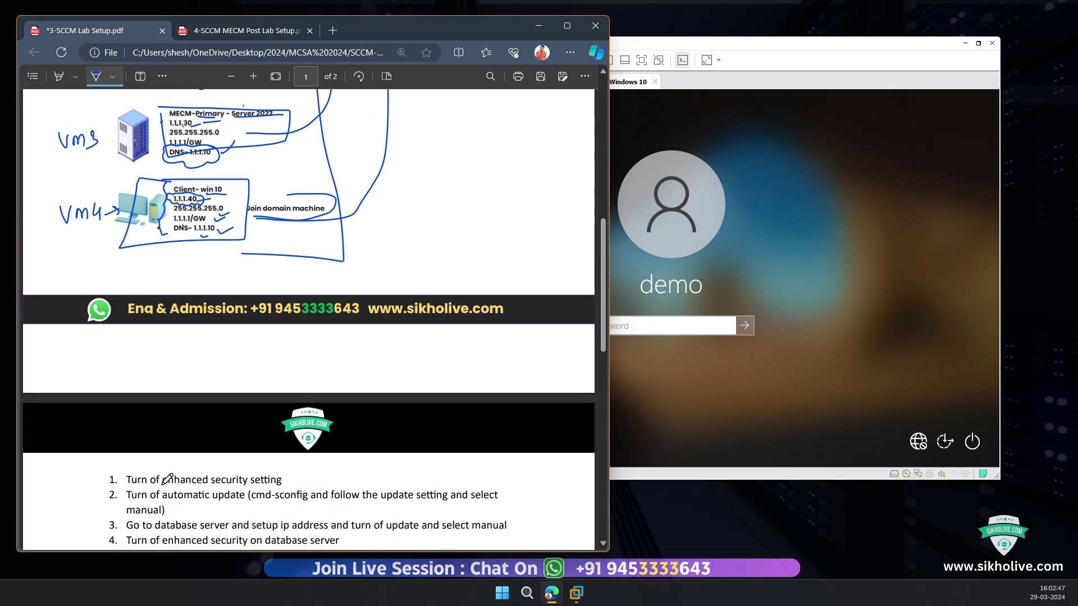
Step: Release input from the Windows 10 VM and switch to the Domain(AD) server
click(712, 164)
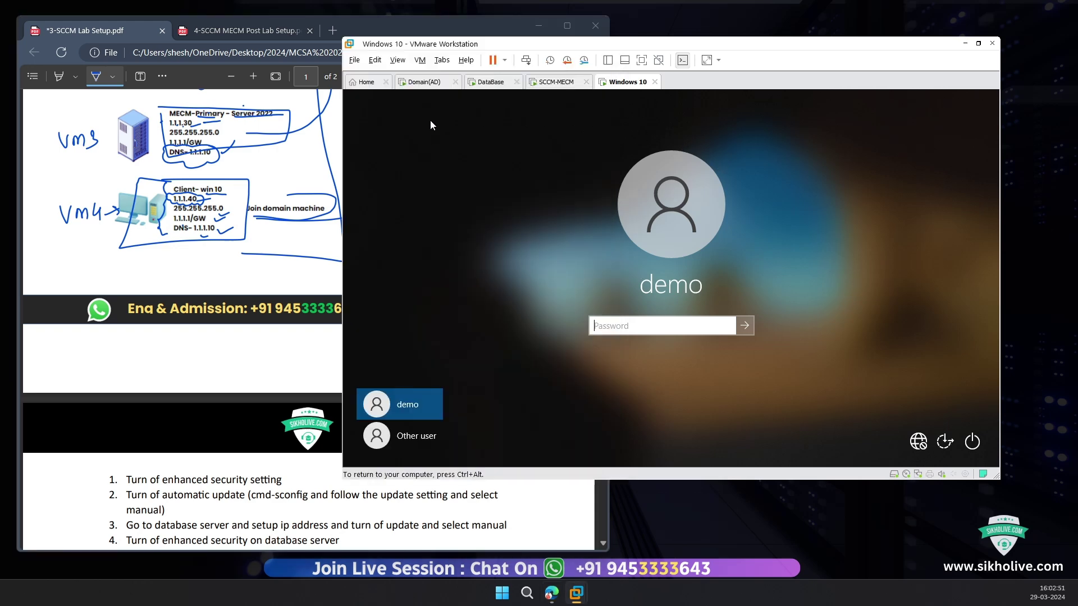
key(ctrl+alt)
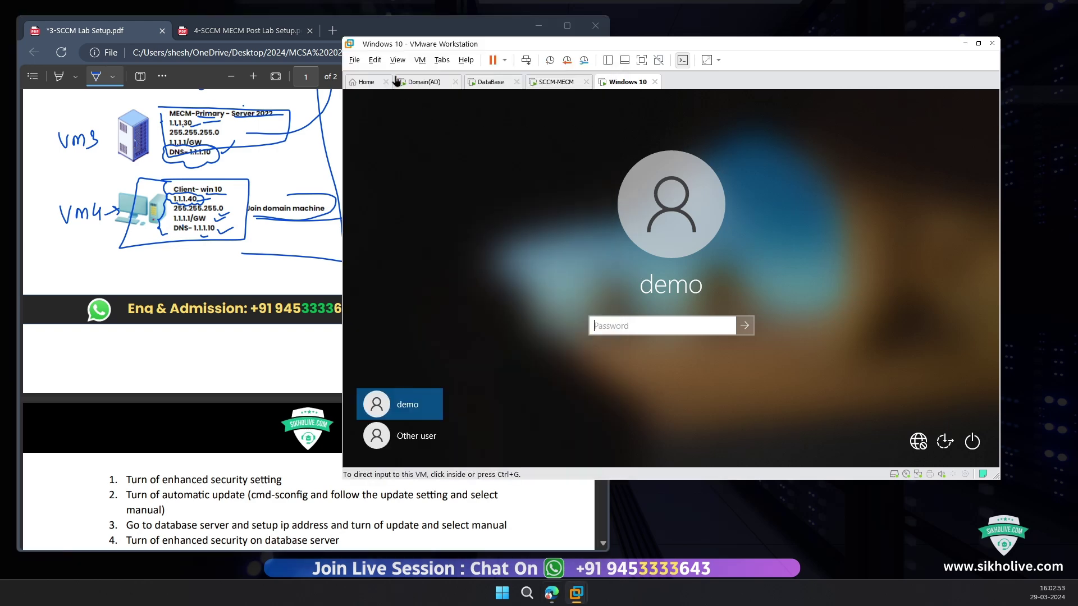
click(424, 81)
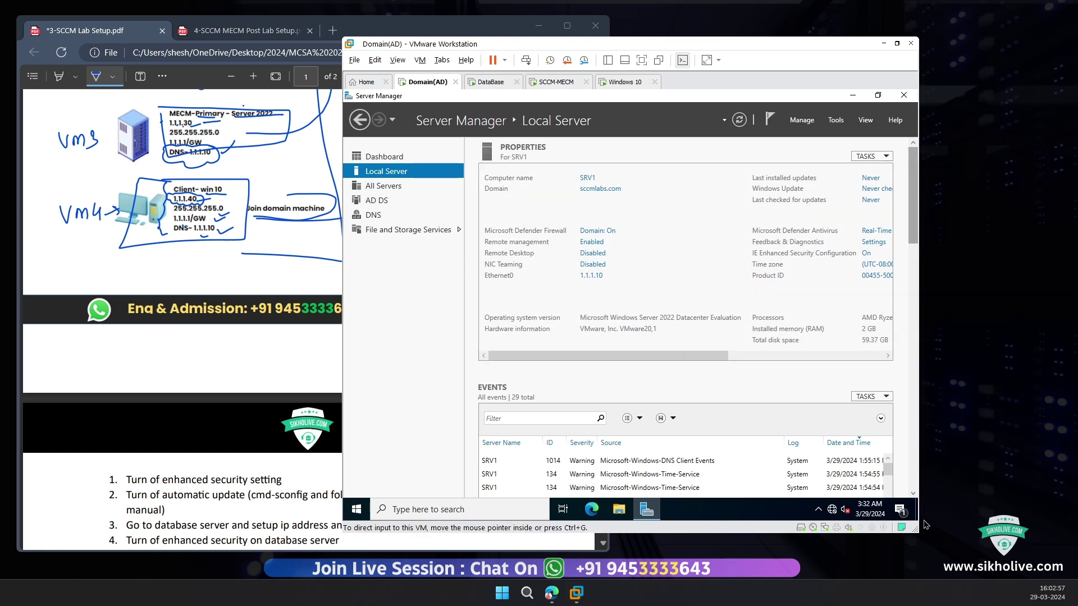
Step: Widen the VMware window and turn IE Enhanced Security Configuration Off on the Domain(AD) server
drag(916, 531, 1021, 523)
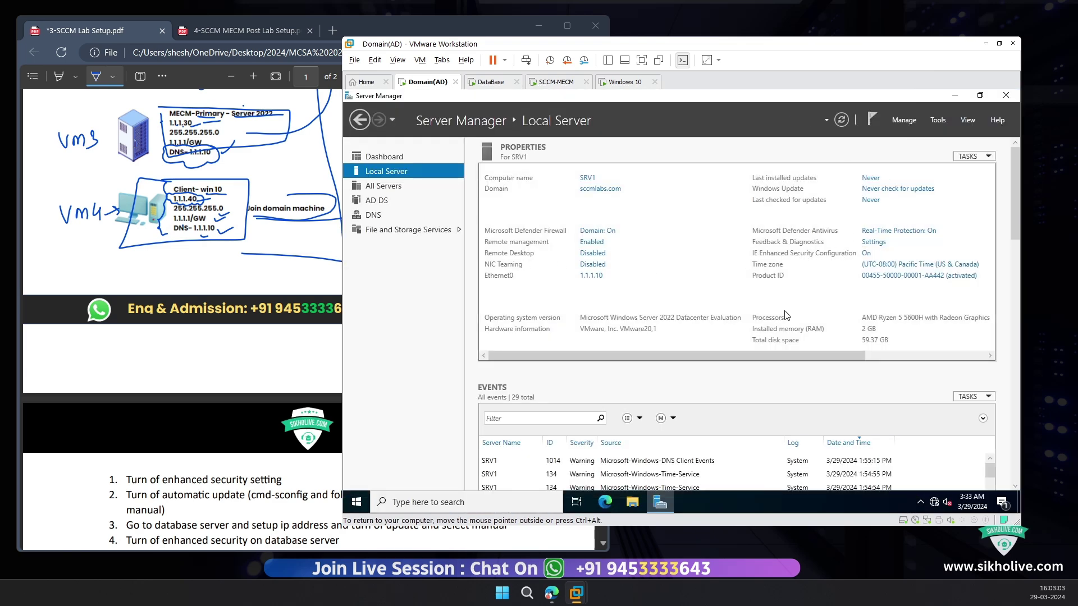
mouse_move(753, 355)
mouse_down()
mouse_move(837, 355)
mouse_move(754, 355)
mouse_up()
click(867, 253)
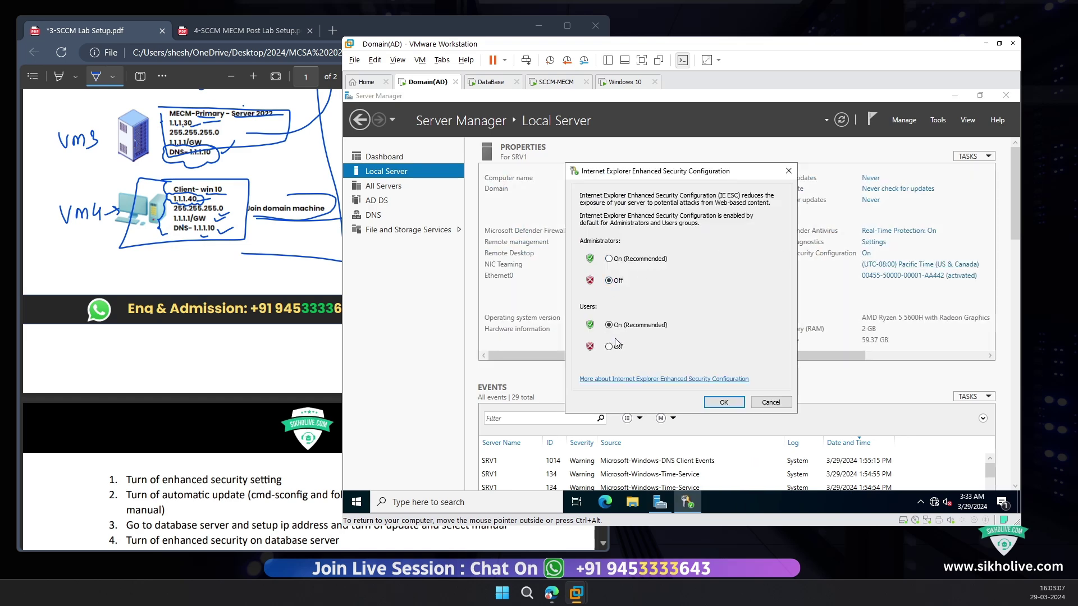
click(722, 402)
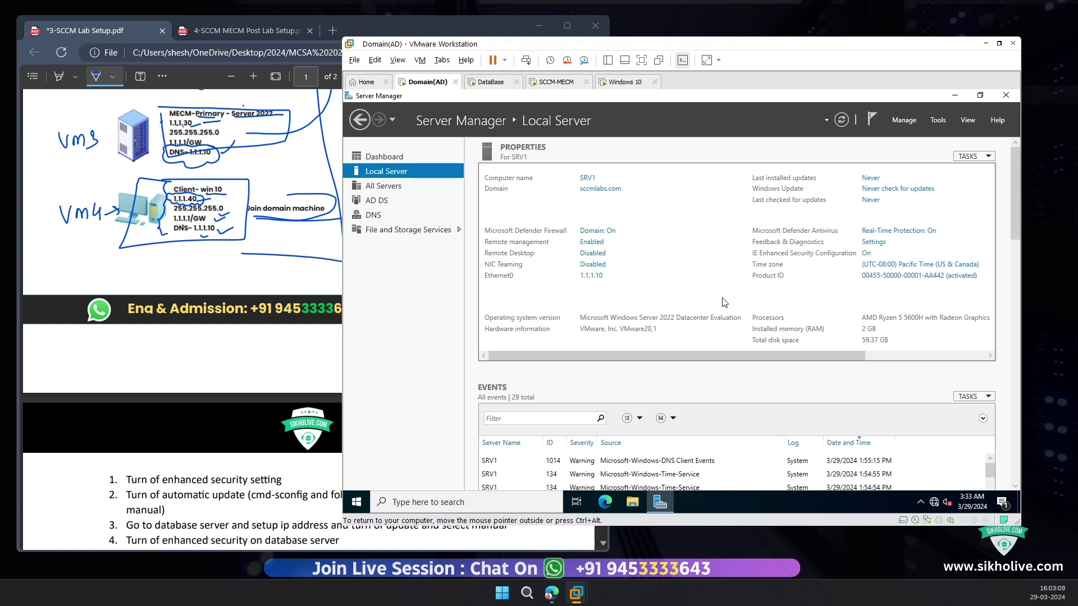
click(841, 120)
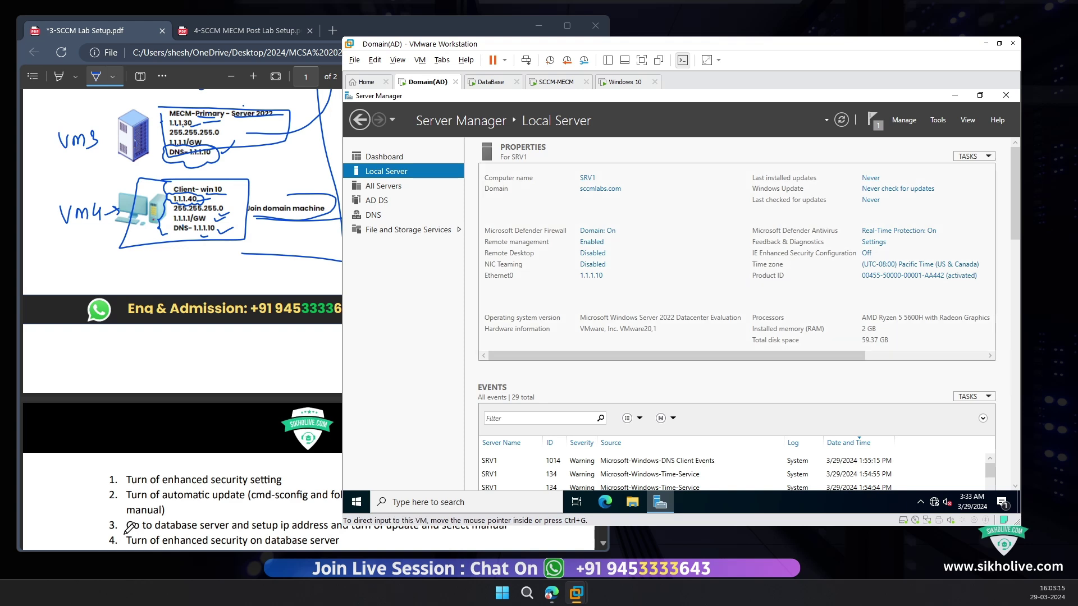
Step: Underline 'automatic' in step 2 of the lab notes
click(172, 496)
mouse_move(159, 504)
mouse_down()
mouse_move(246, 504)
mouse_move(209, 487)
mouse_move(164, 489)
mouse_move(164, 503)
mouse_up()
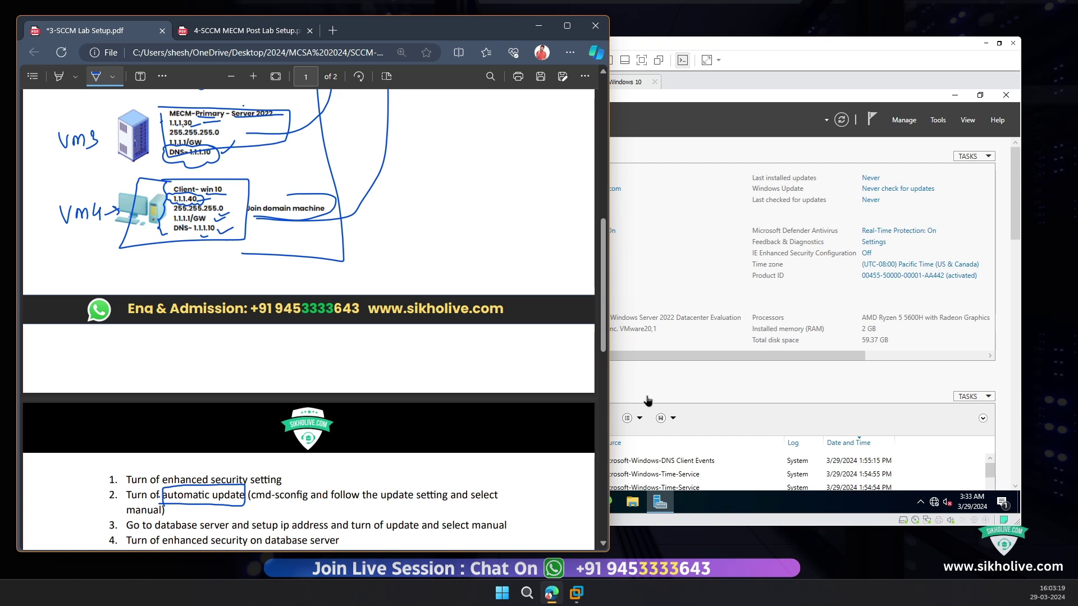
click(674, 245)
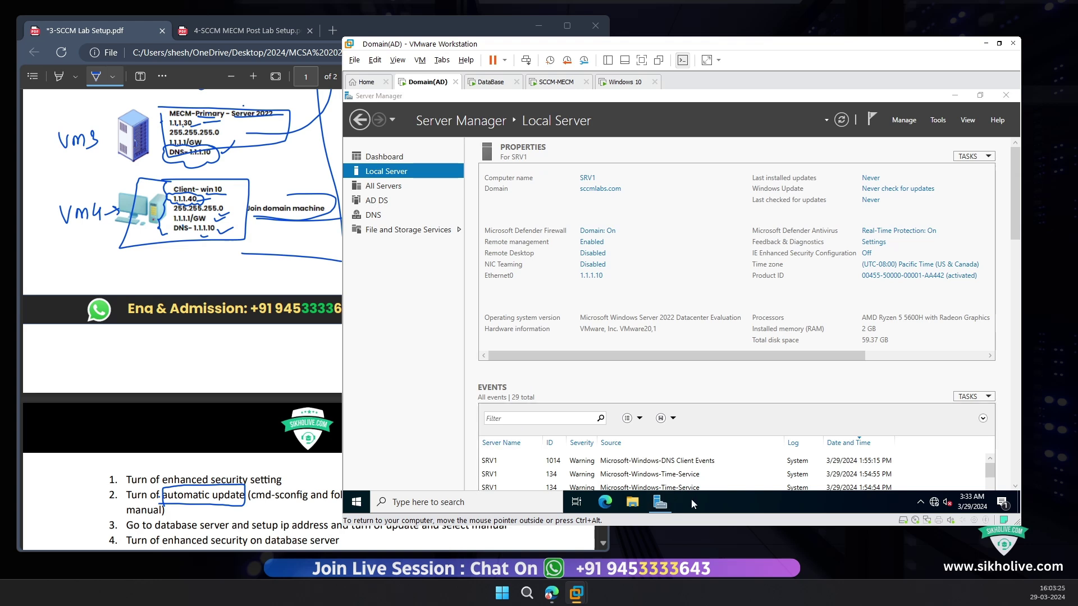
key(super+r)
text(cmd)
key(Return)
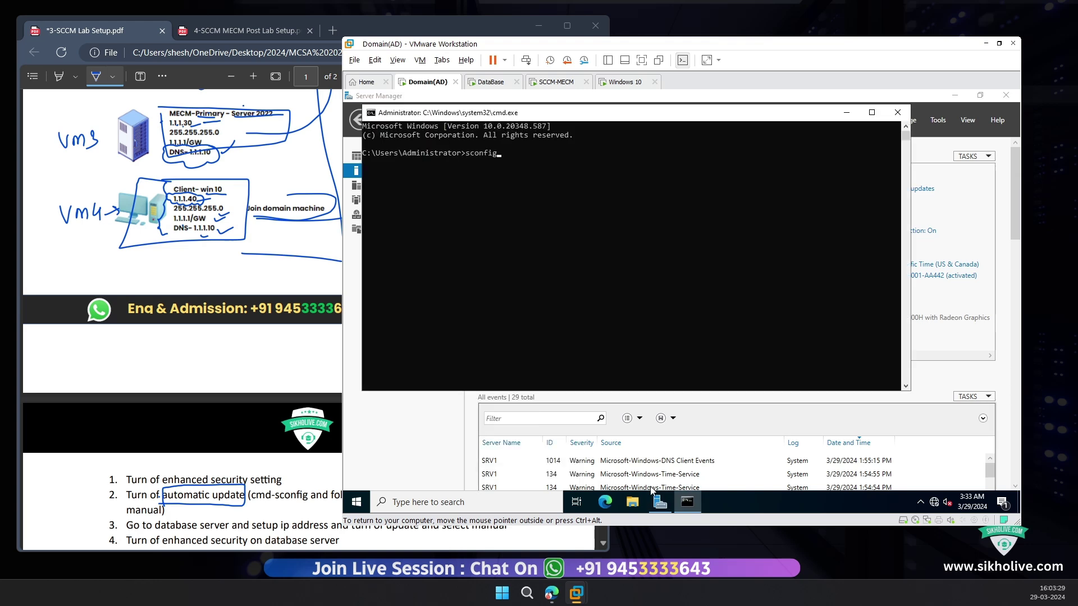
text(sconfig)
key(Return)
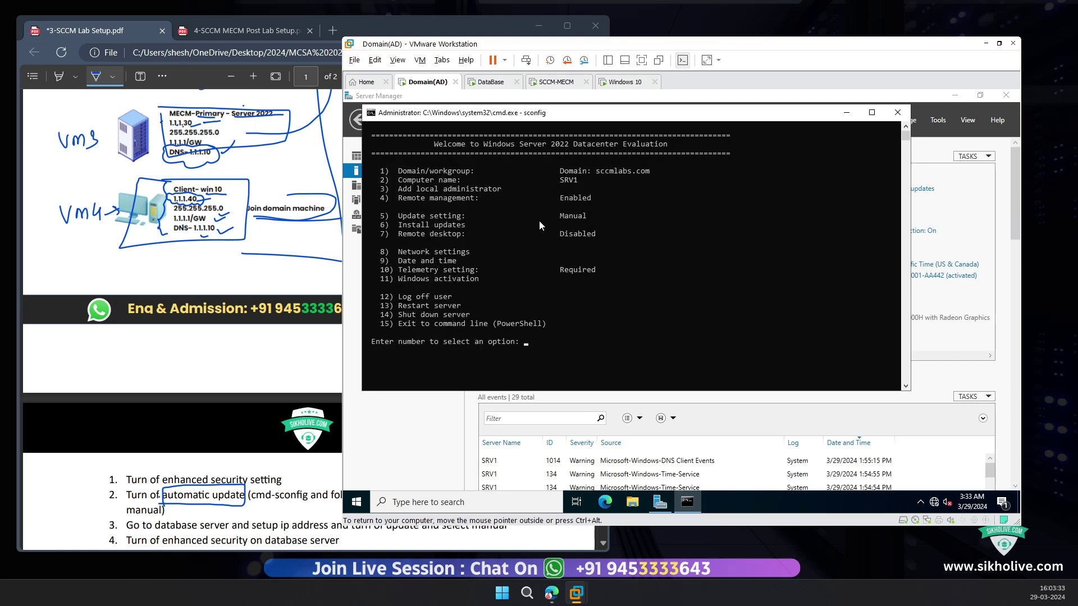
click(548, 233)
drag(398, 215, 601, 217)
click(593, 217)
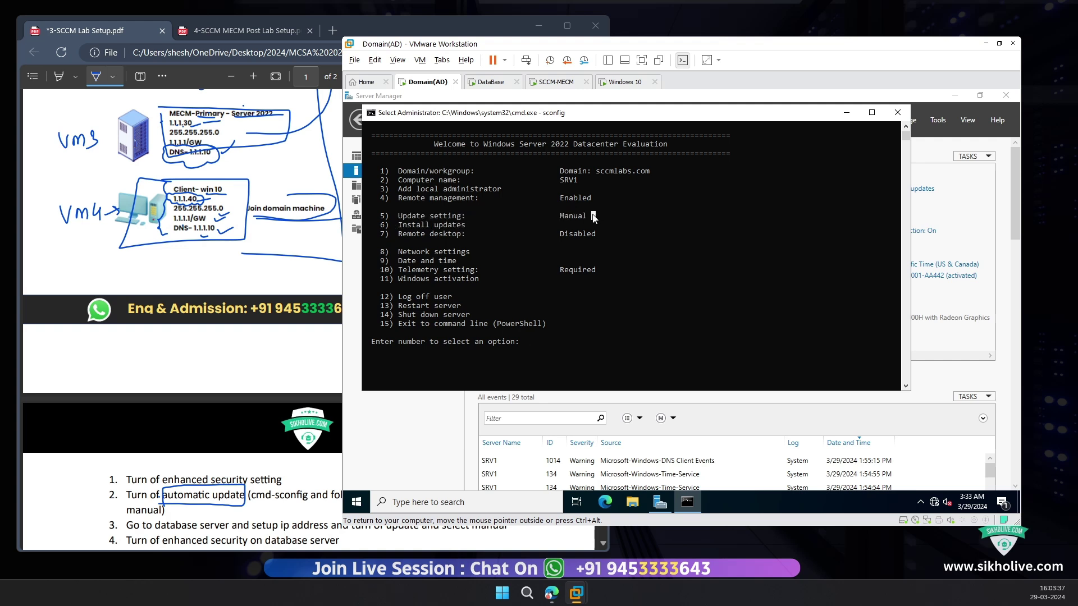
text(5)
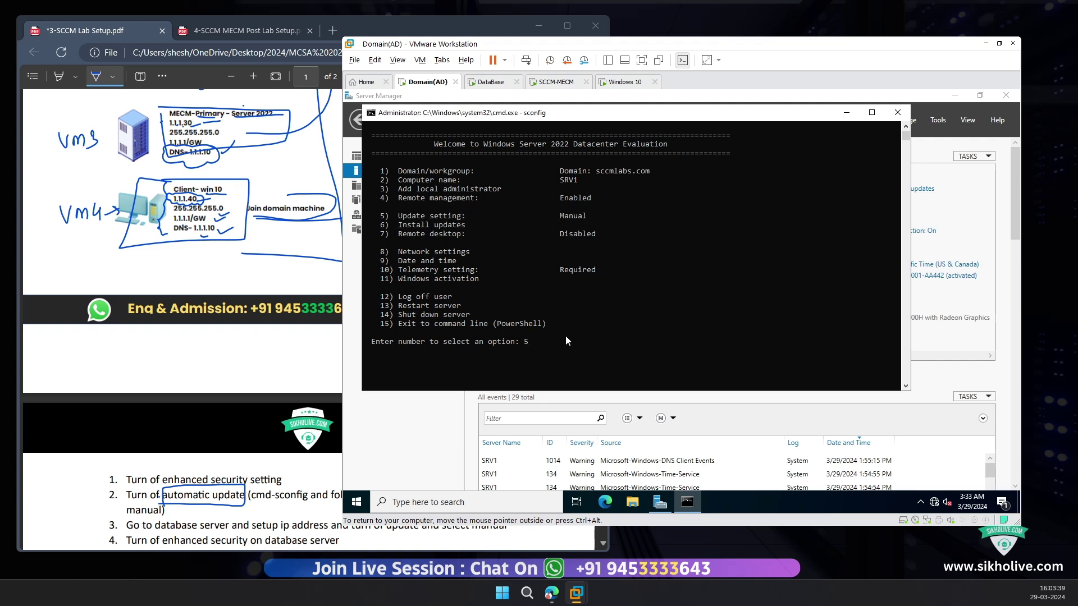
key(Return)
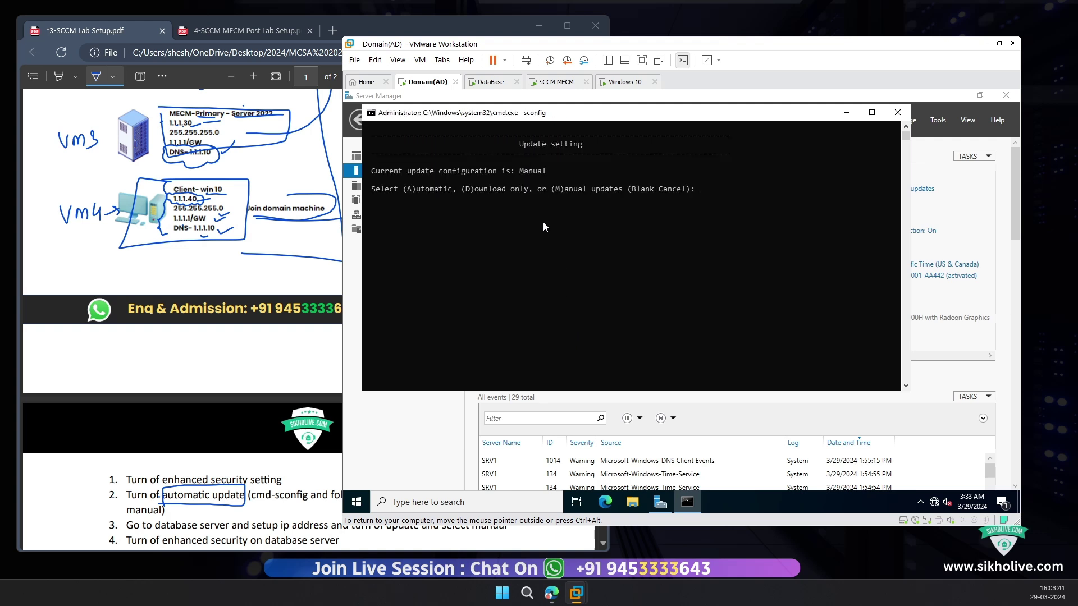
drag(412, 187, 494, 194)
click(495, 191)
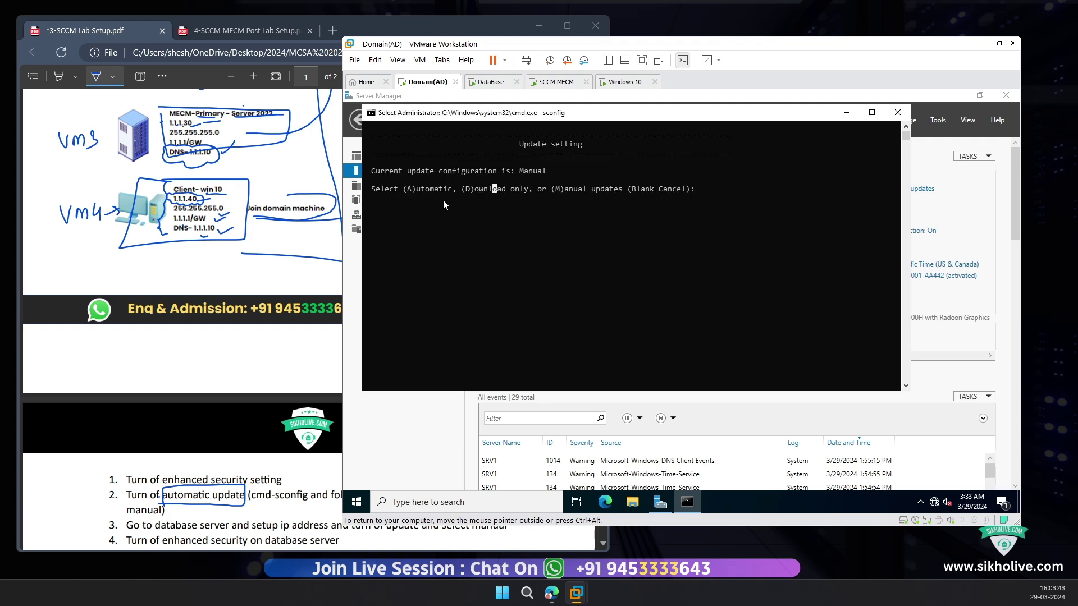
drag(415, 195, 474, 197)
click(477, 196)
click(696, 191)
click(898, 112)
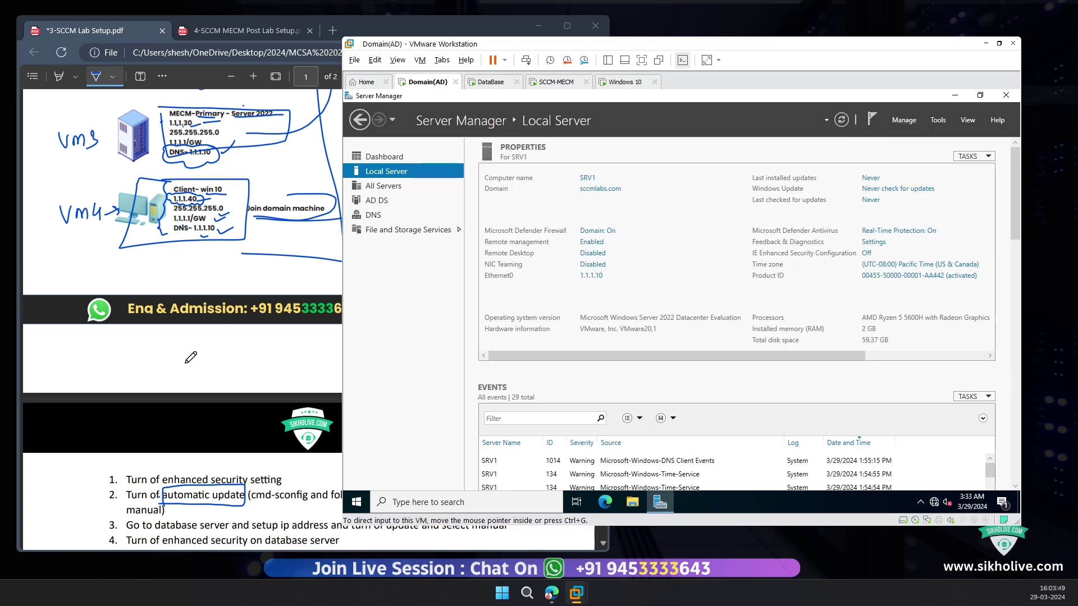
scroll(168, 393, down, 4)
Step: Ink-mark step 3's database server, IP address and manual update, and step 4's enhanced security text
click(145, 310)
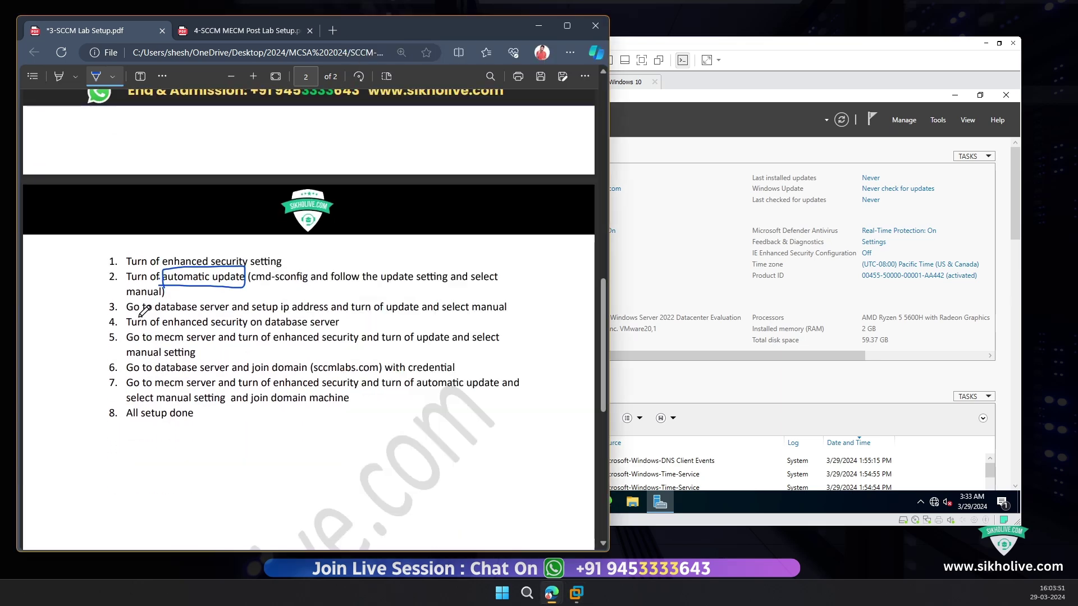
mouse_move(144, 311)
mouse_down()
mouse_move(171, 319)
mouse_move(213, 299)
mouse_move(144, 298)
mouse_move(143, 314)
mouse_up()
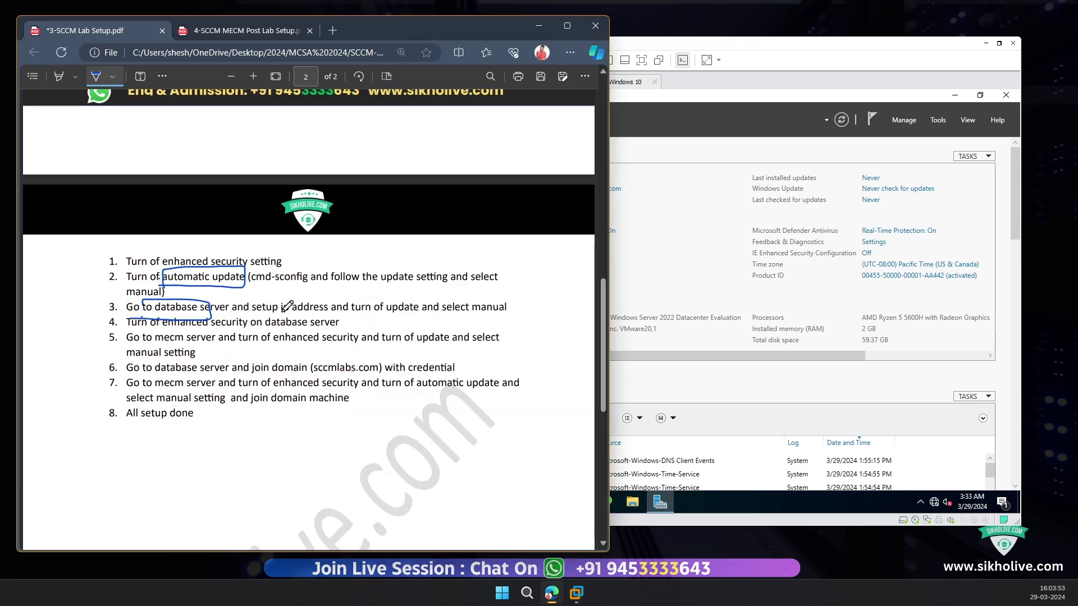
mouse_move(266, 313)
mouse_down()
mouse_move(345, 302)
mouse_move(354, 313)
mouse_move(489, 315)
mouse_move(515, 303)
mouse_move(400, 305)
mouse_up()
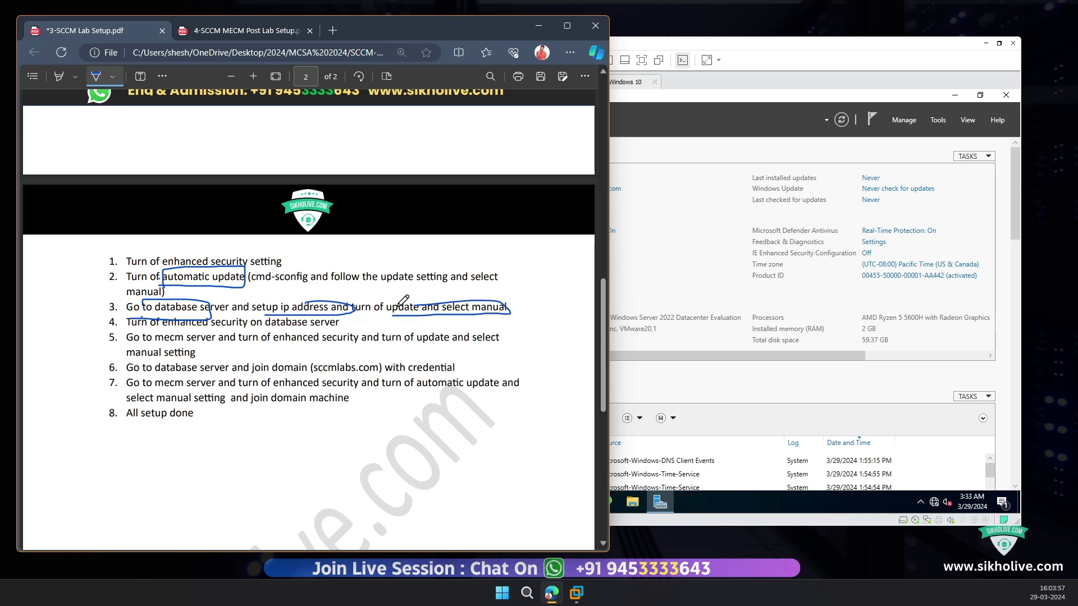
mouse_move(174, 328)
mouse_down()
mouse_move(351, 329)
mouse_move(344, 318)
mouse_up()
click(688, 154)
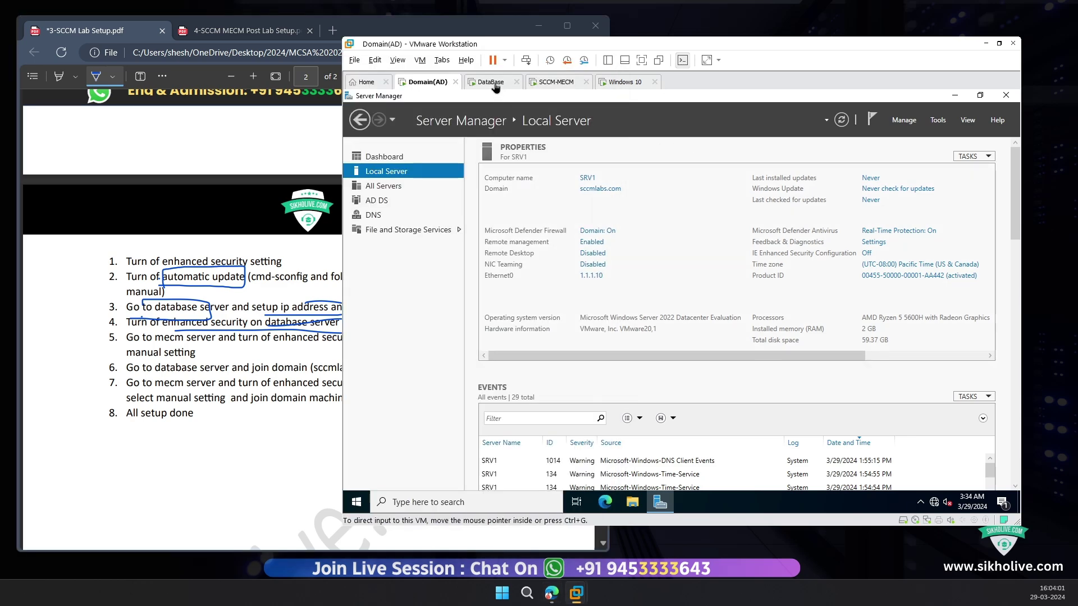
click(869, 254)
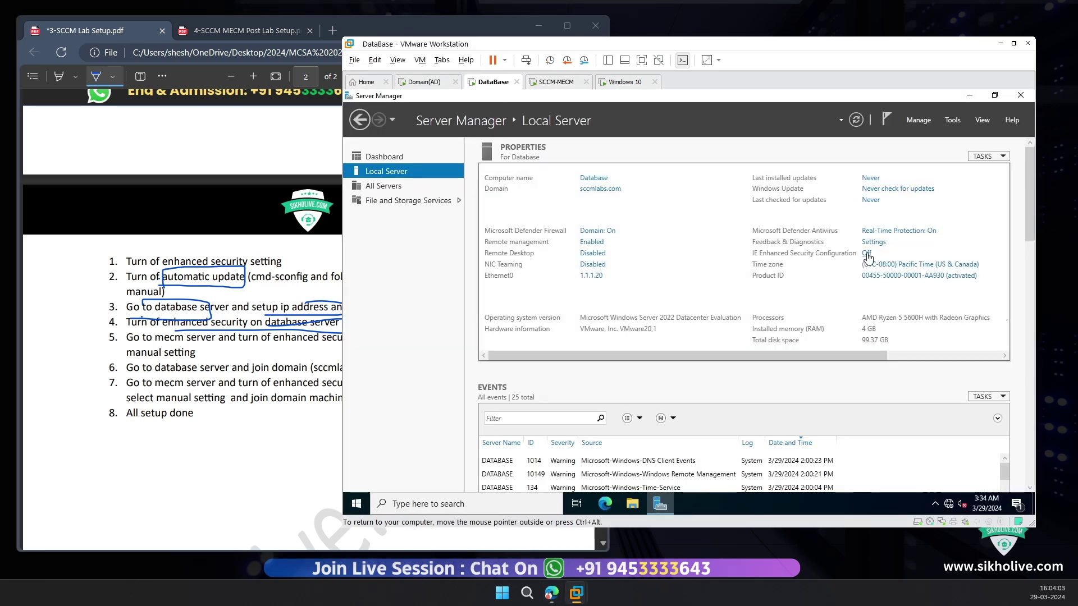
click(770, 403)
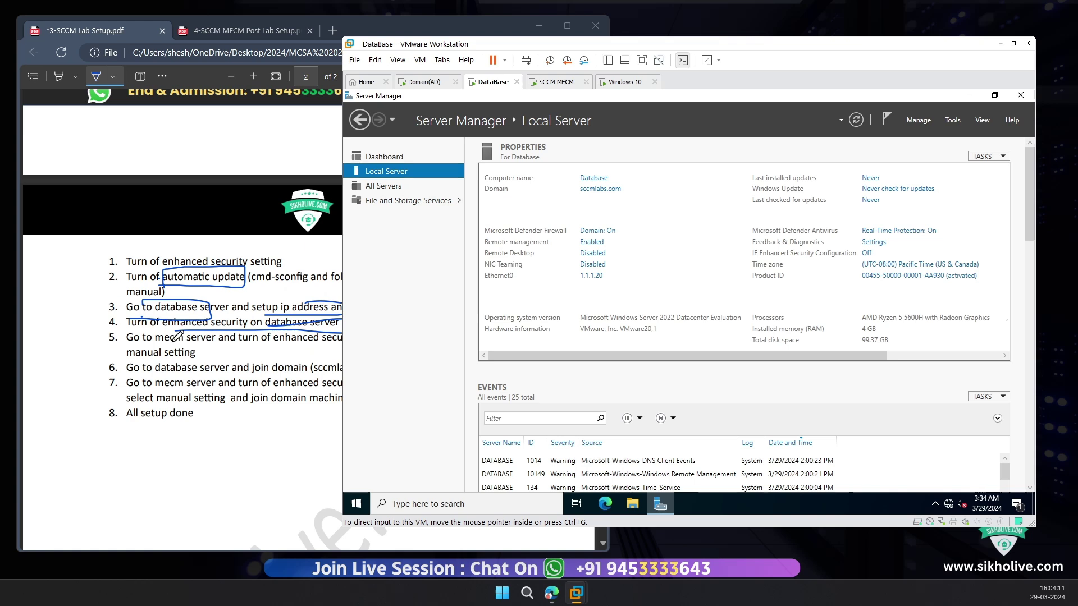
click(214, 309)
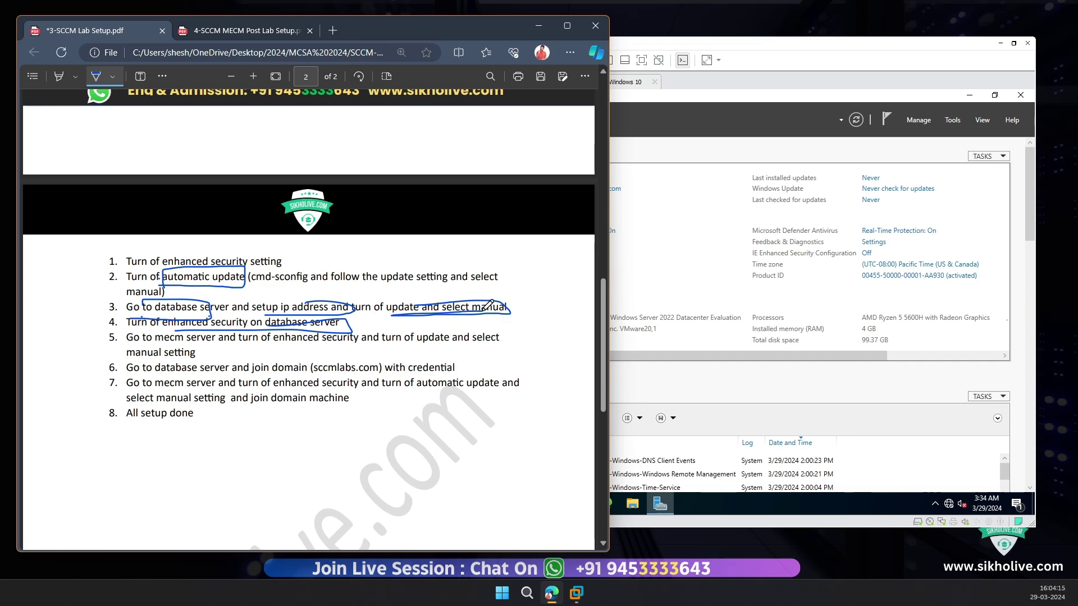
click(626, 240)
click(538, 503)
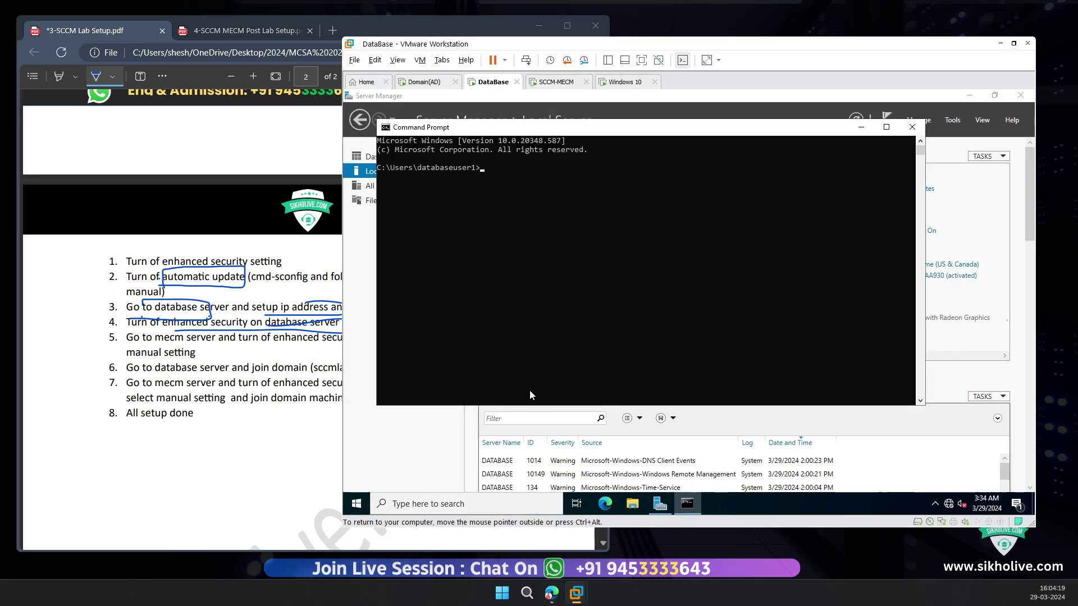
text(sconfog)
key(Return)
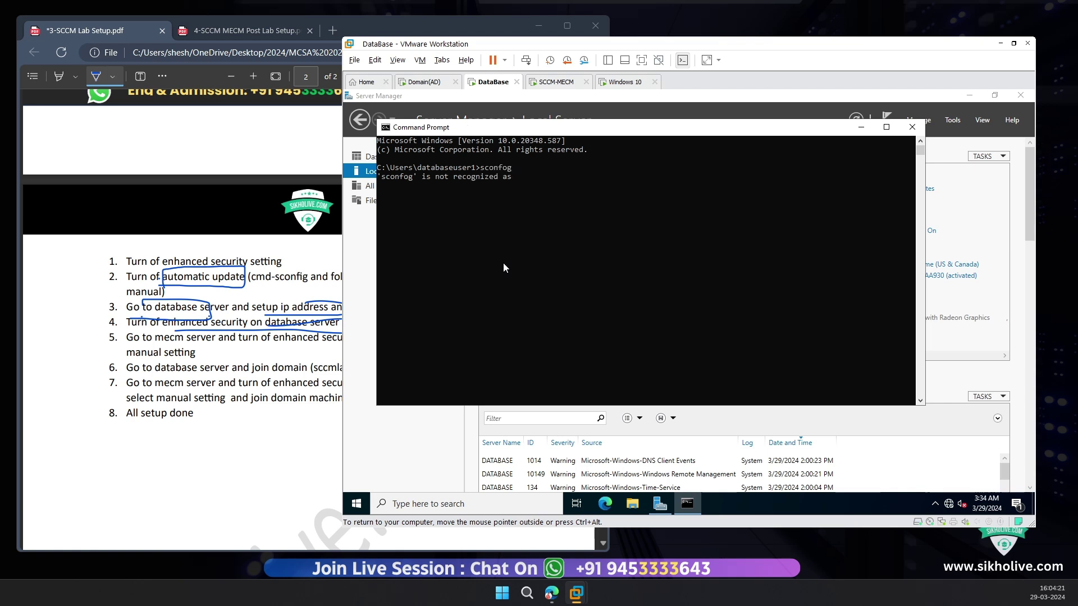
text(sc)
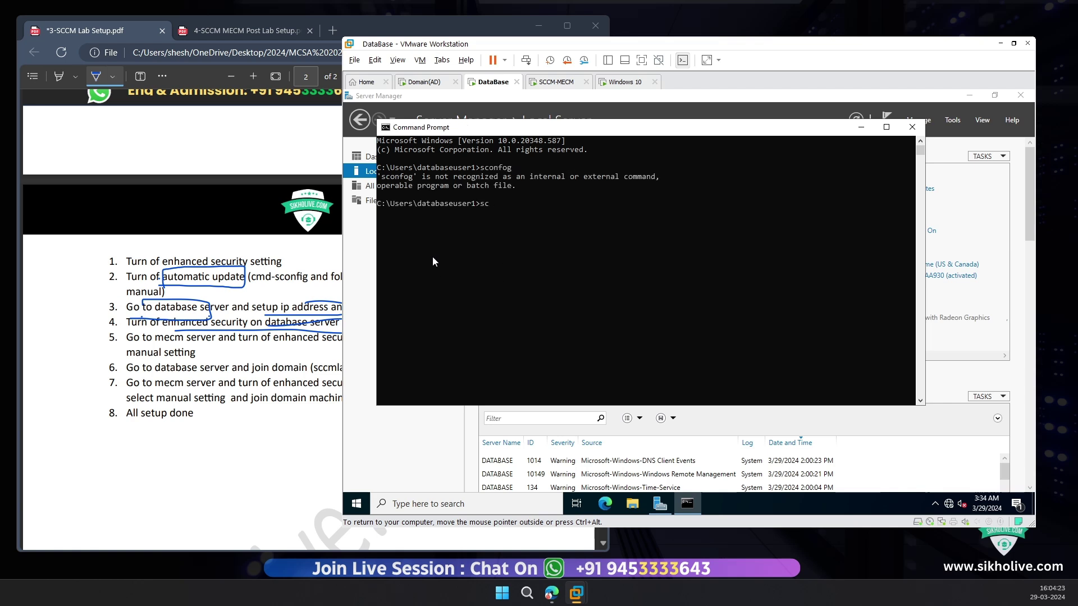
text(onfig)
key(Return)
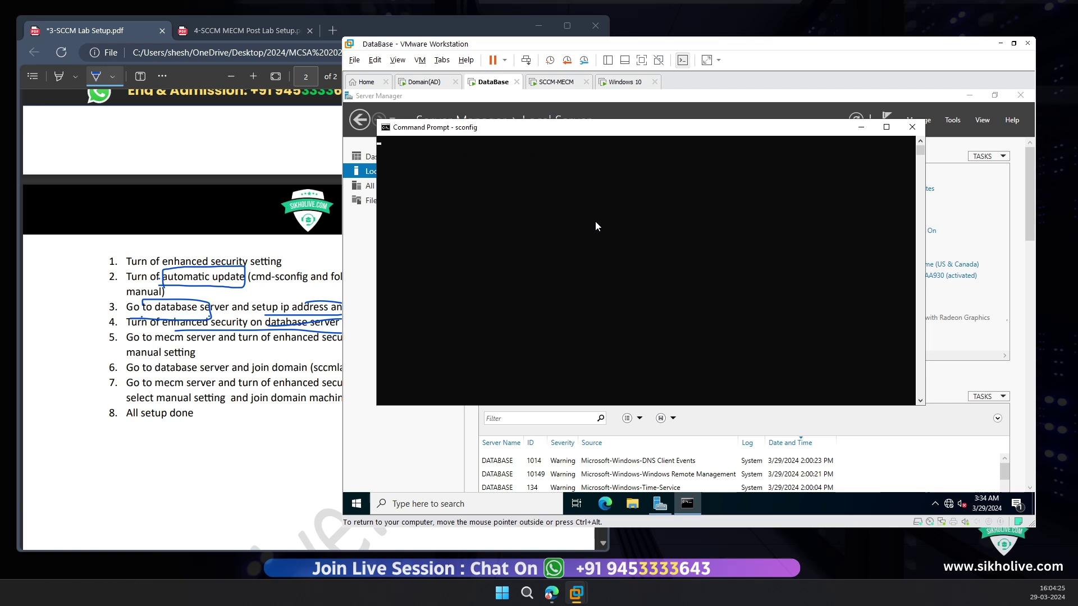
click(603, 215)
right_click(603, 216)
click(597, 219)
right_click(597, 219)
click(611, 259)
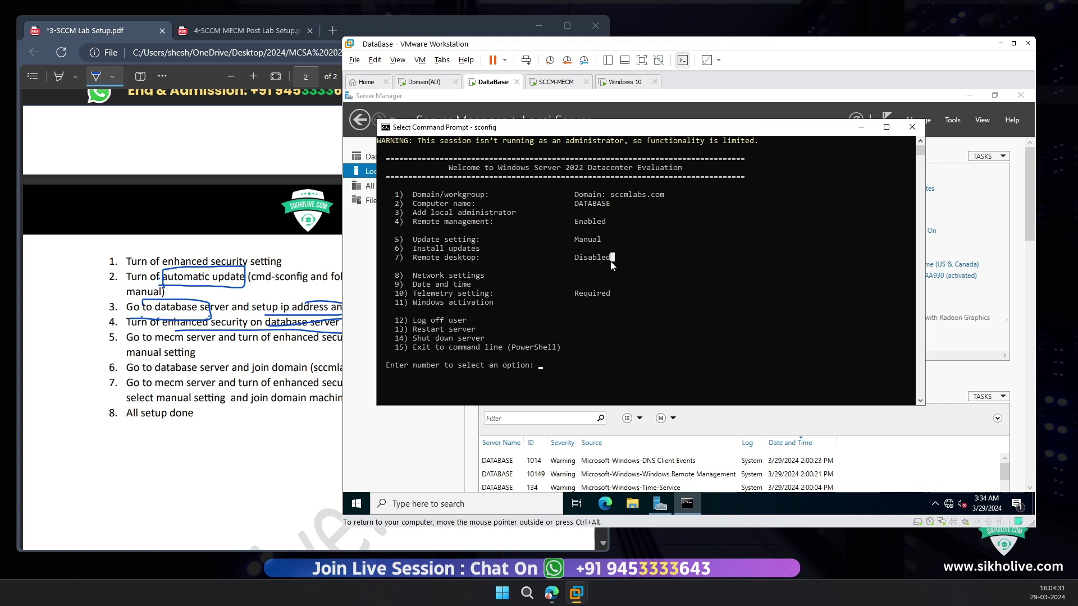
text(5)
key(Return)
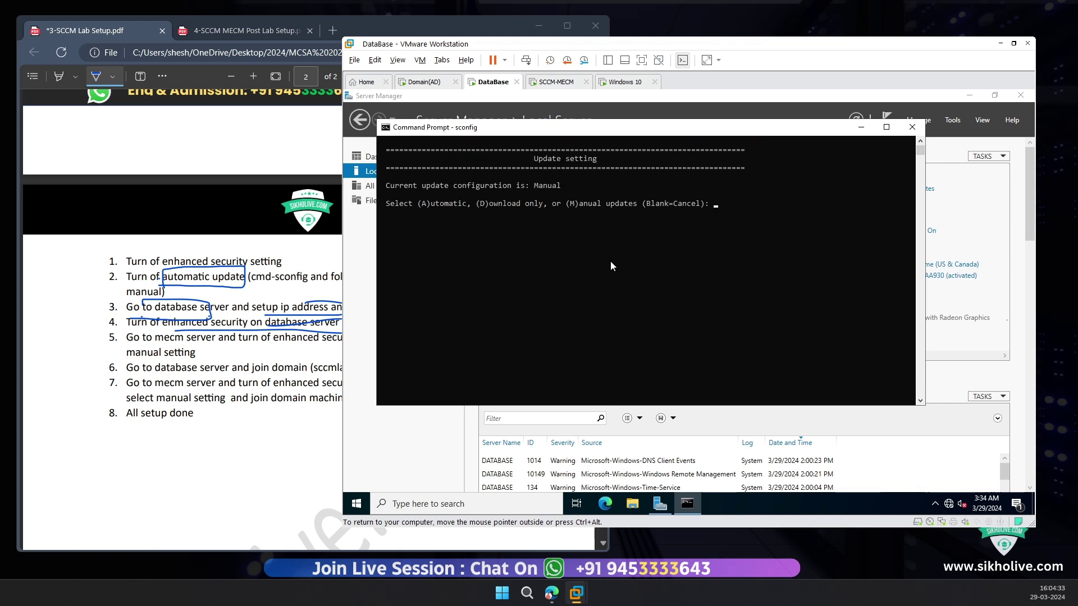
drag(579, 203, 681, 213)
click(742, 233)
Step: Close the sconfig window and underline 'go to mecm server' in step 5 of the notes
click(913, 127)
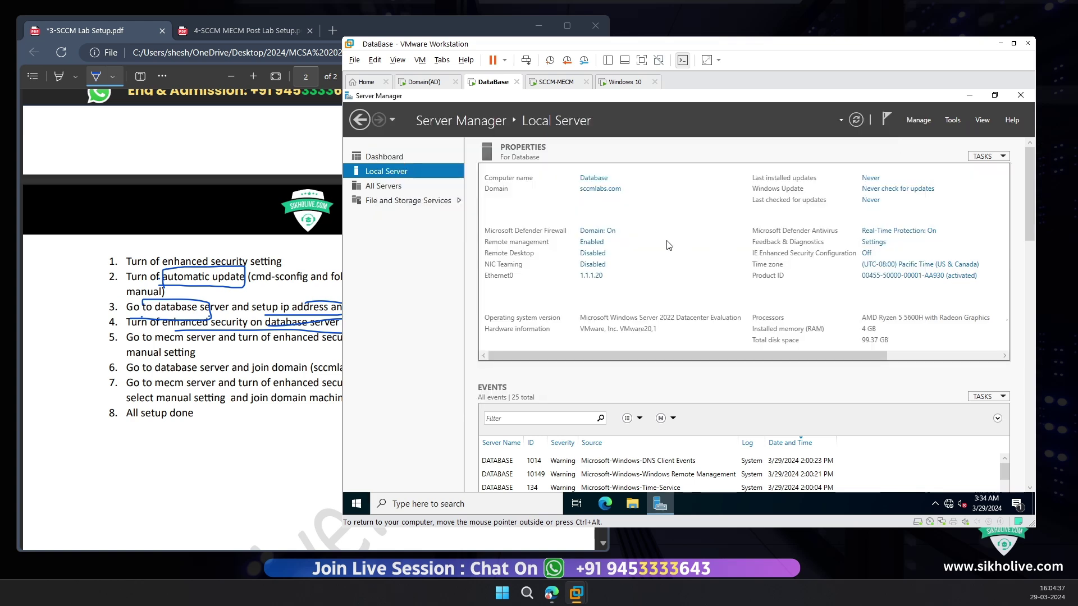
click(217, 353)
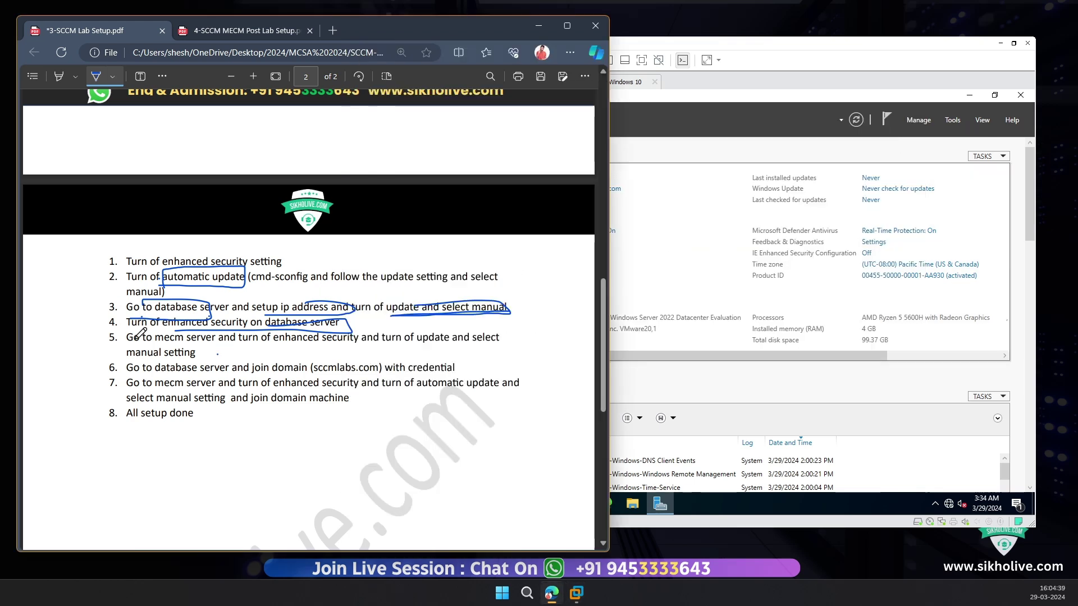
mouse_move(128, 348)
mouse_down()
mouse_move(235, 348)
mouse_move(243, 334)
mouse_move(357, 348)
mouse_move(372, 322)
mouse_move(270, 329)
mouse_up()
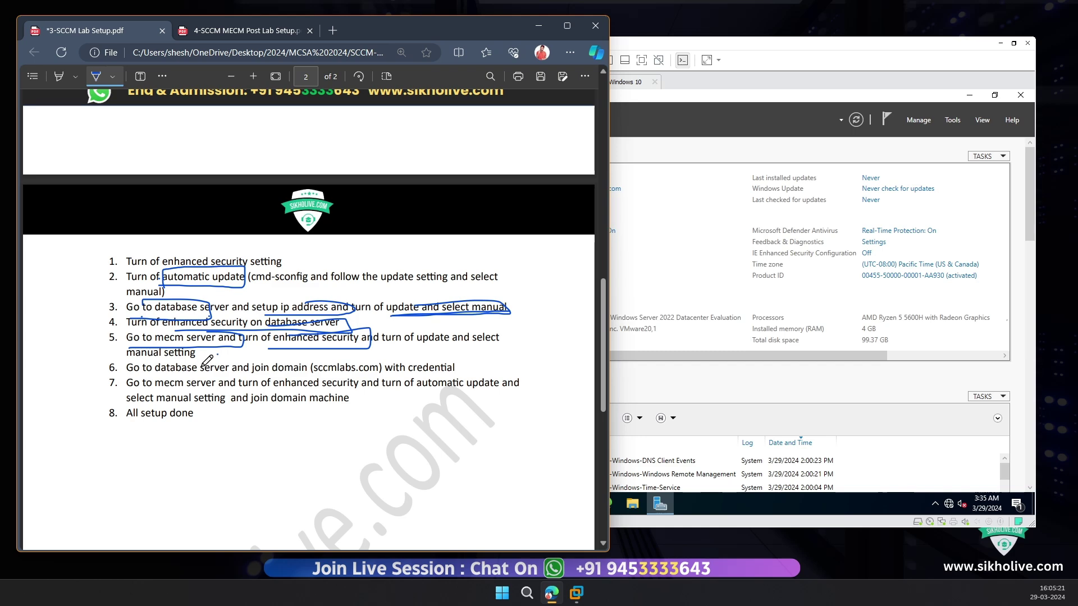
Step: Ink checklist items 6–8: underline the domain-join step and 'turn off enhanced', circle 'All setup done'
drag(201, 374, 424, 370)
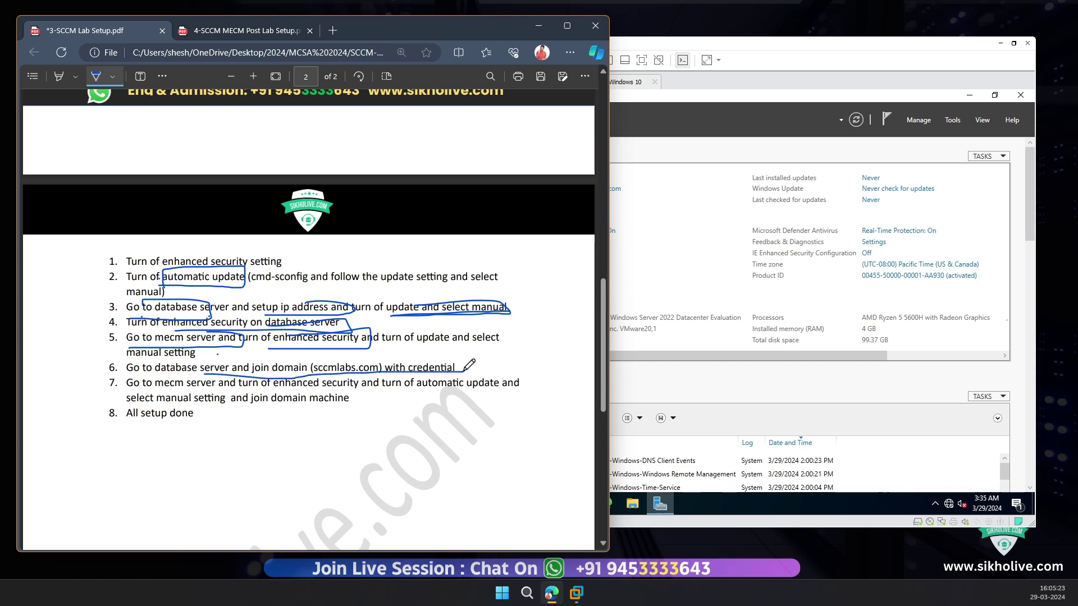
click(702, 204)
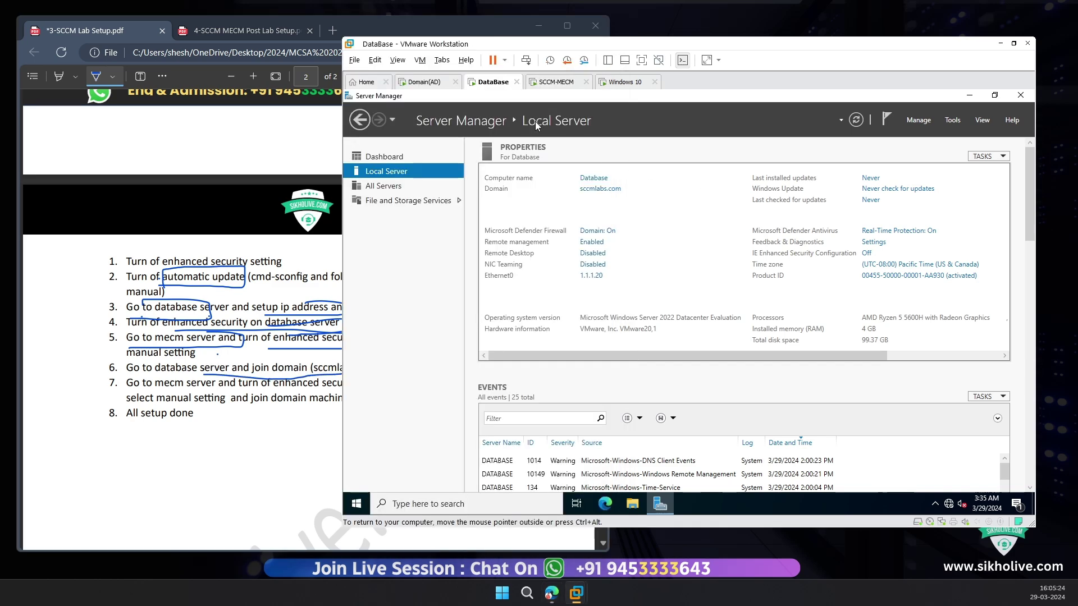
click(553, 82)
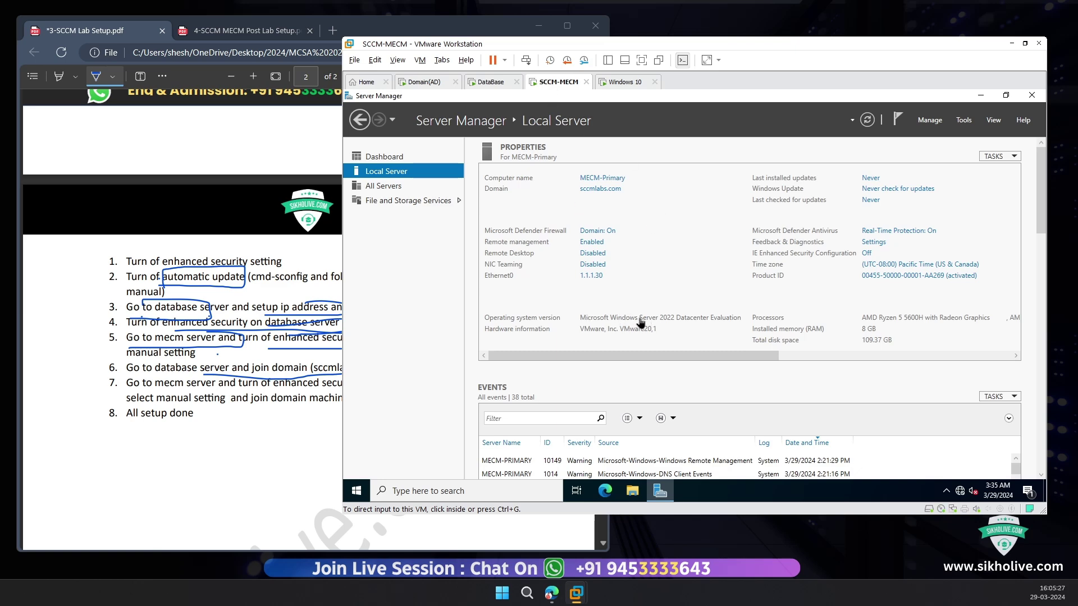
click(236, 383)
drag(245, 388, 319, 388)
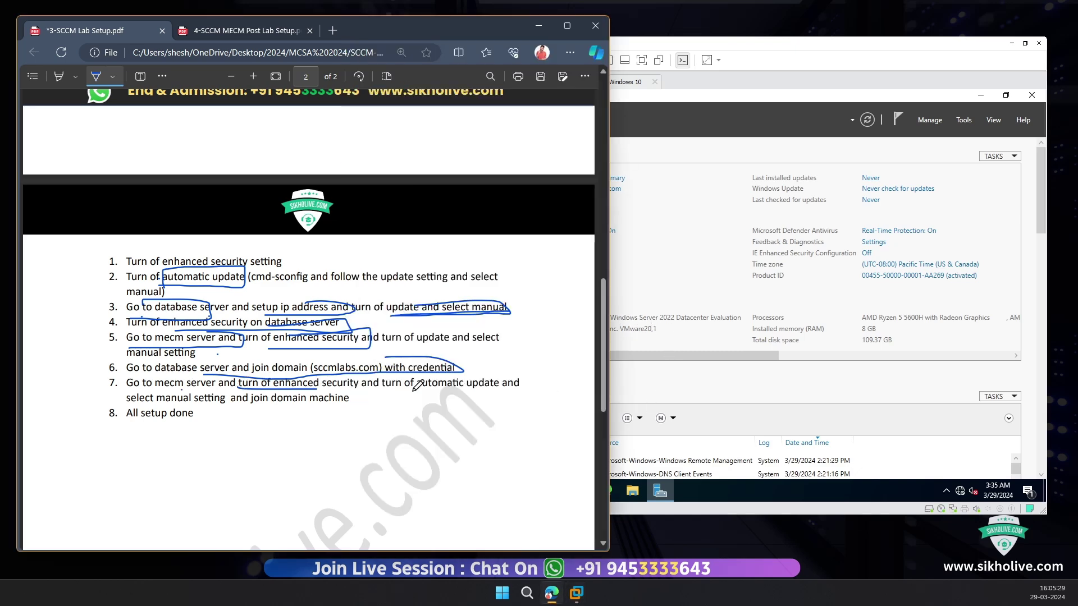
click(843, 260)
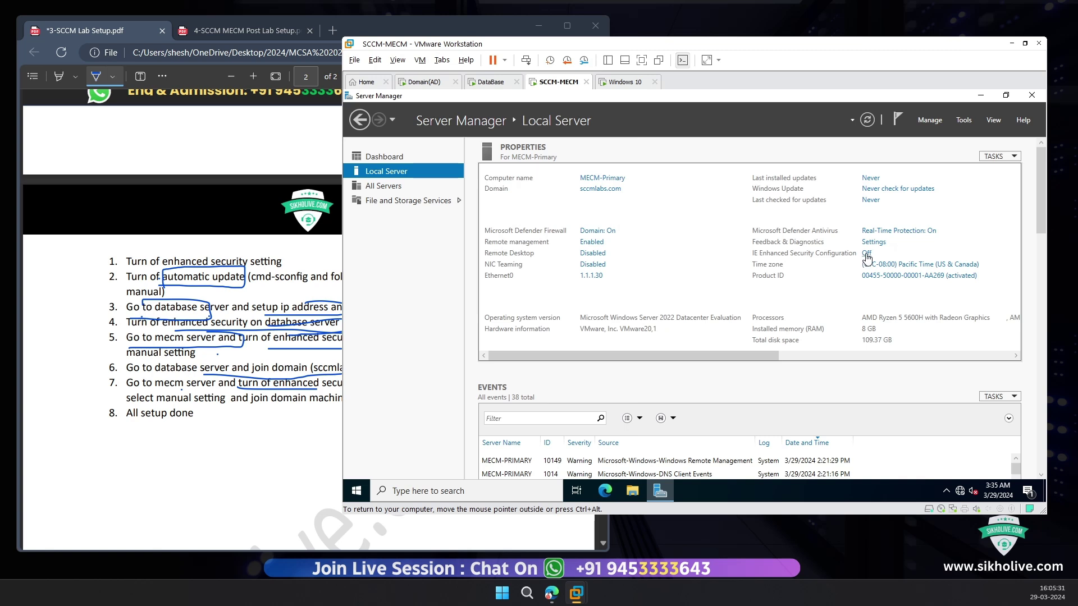
key(alt+Tab)
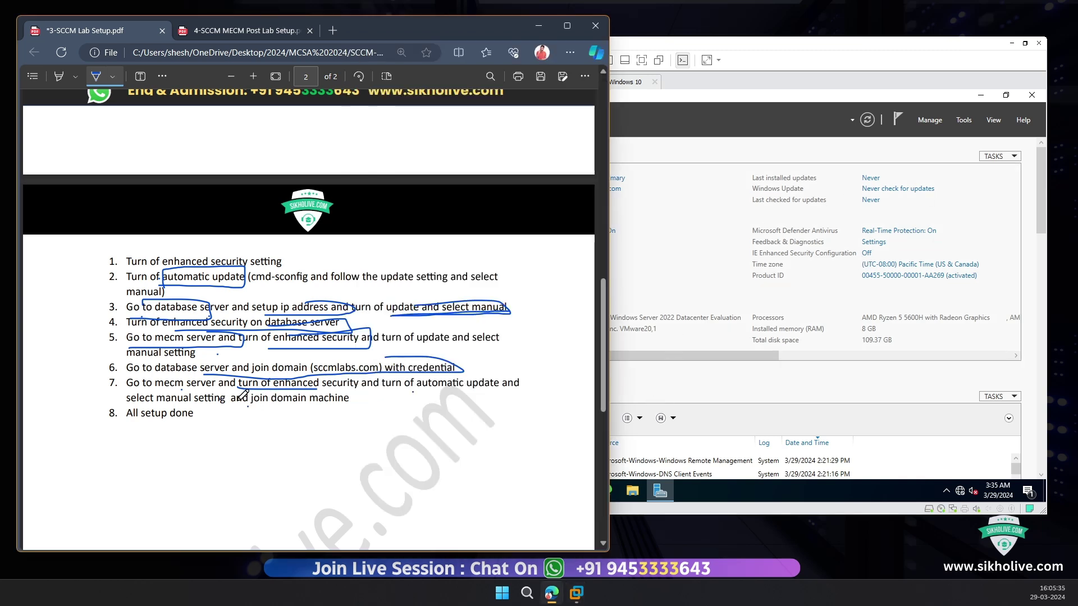
drag(127, 415, 202, 407)
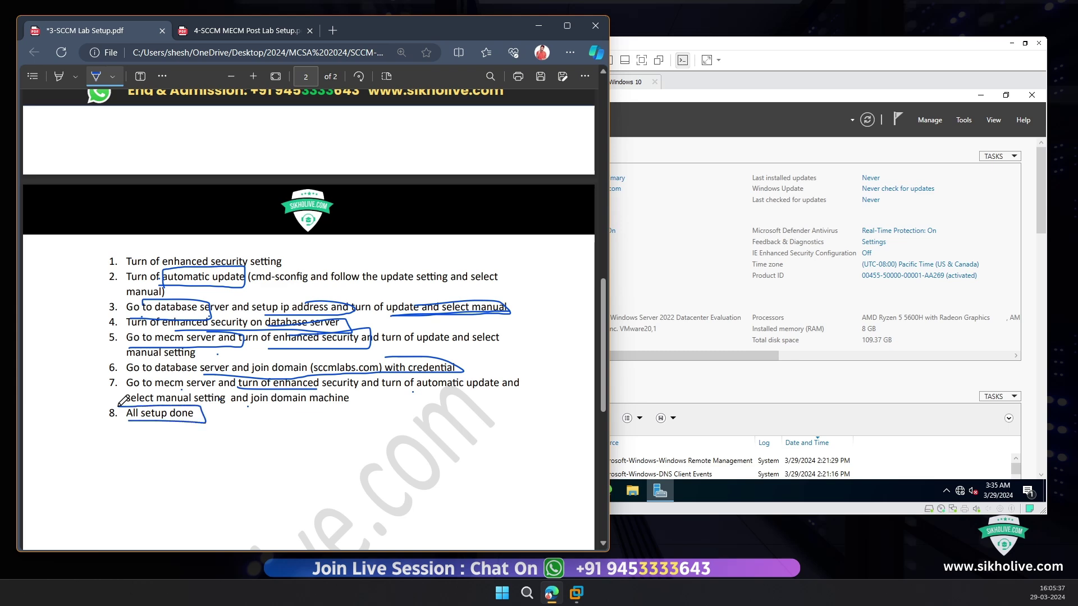
drag(123, 400, 185, 422)
Step: Check the DataBase and Domain(AD) VMs, then wake Windows 10 to its password sign-in
click(718, 195)
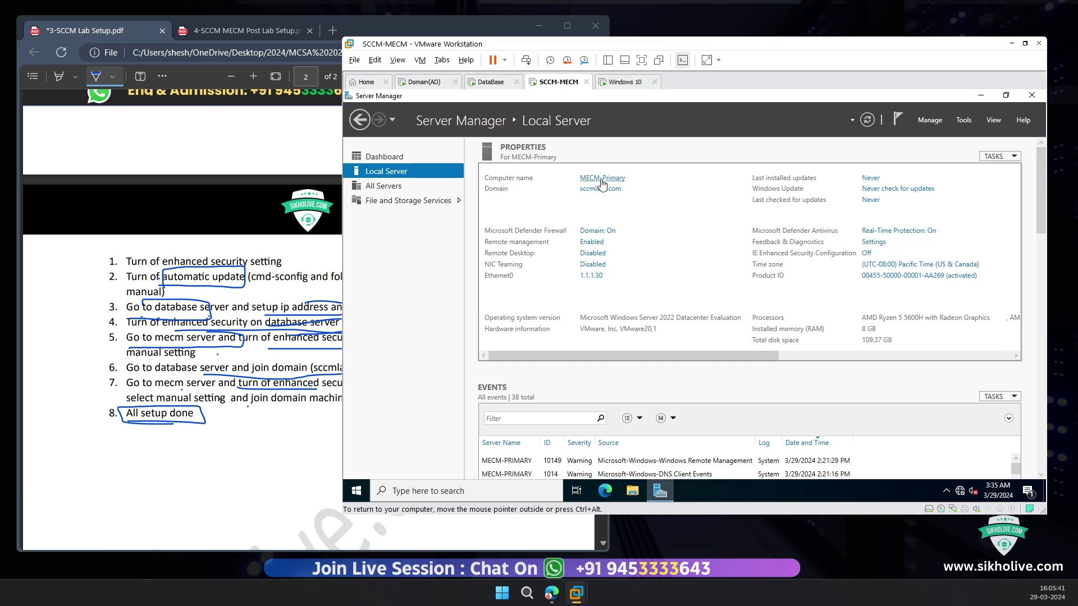
click(493, 83)
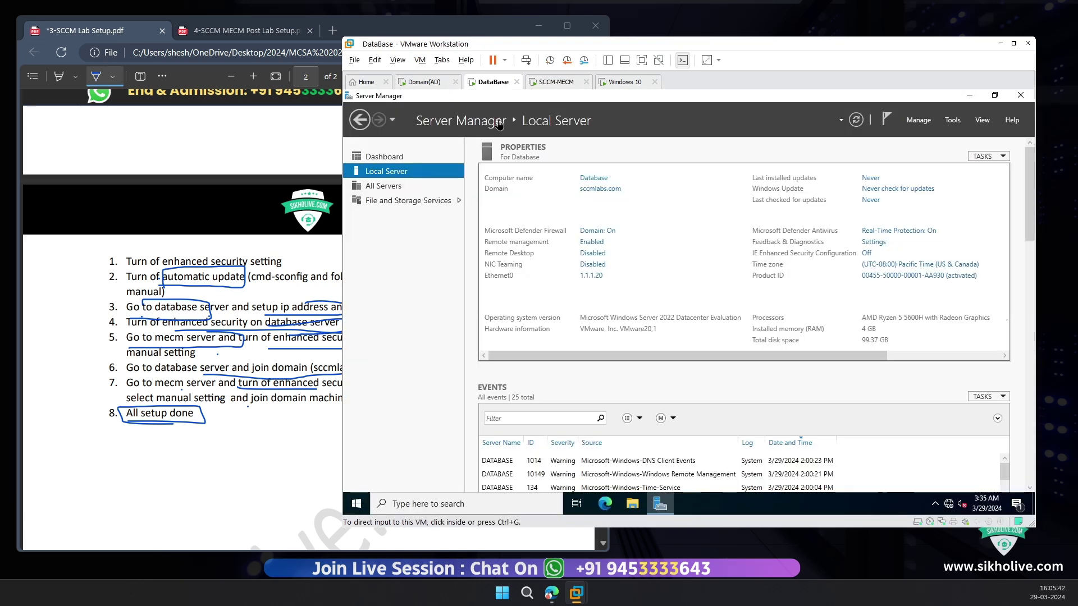
click(422, 83)
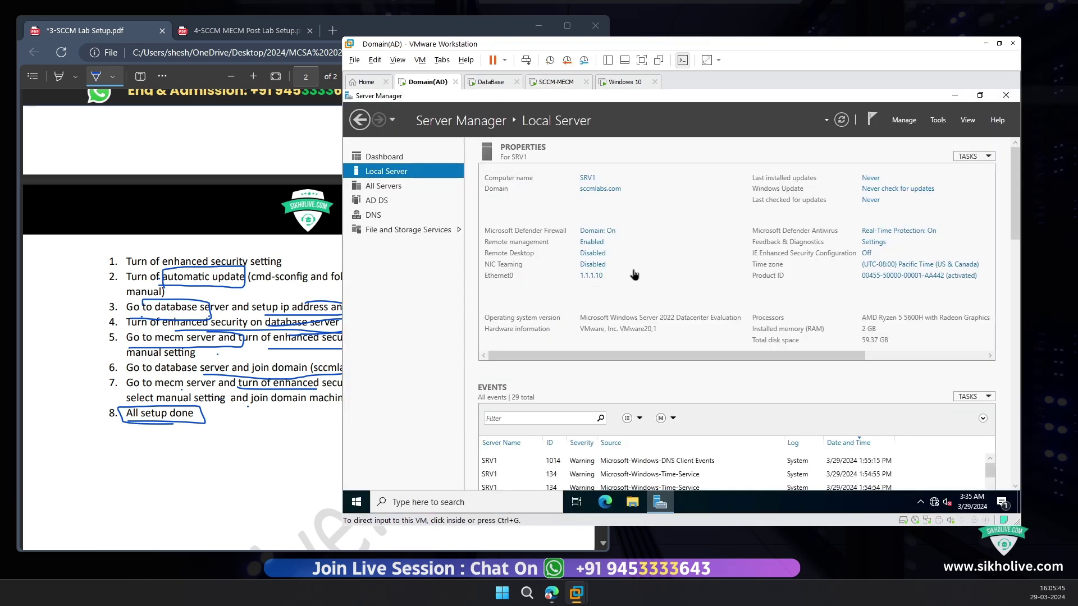
click(262, 420)
click(679, 241)
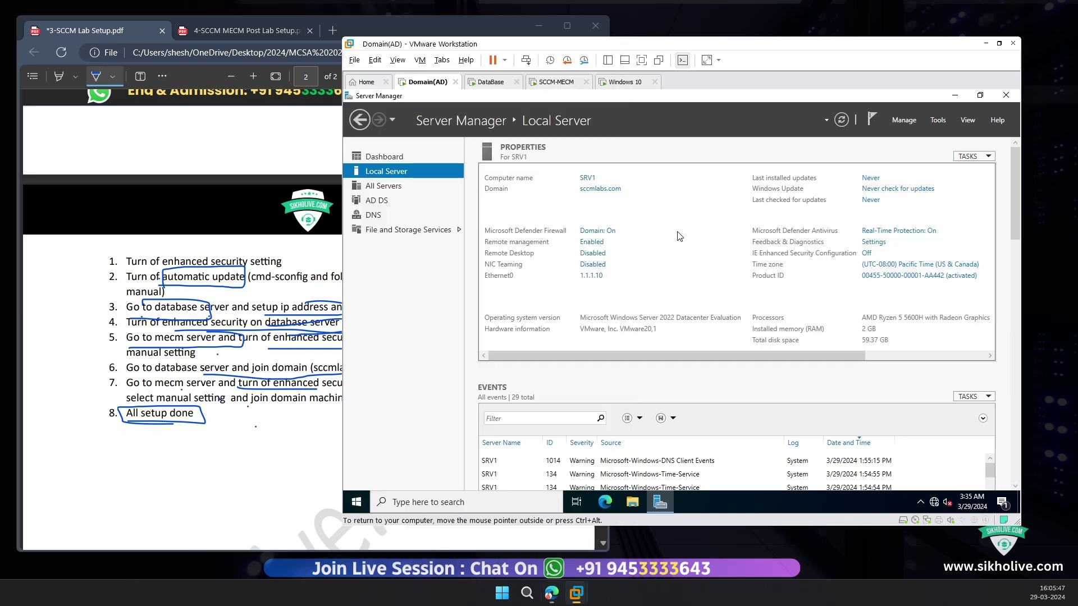
click(619, 83)
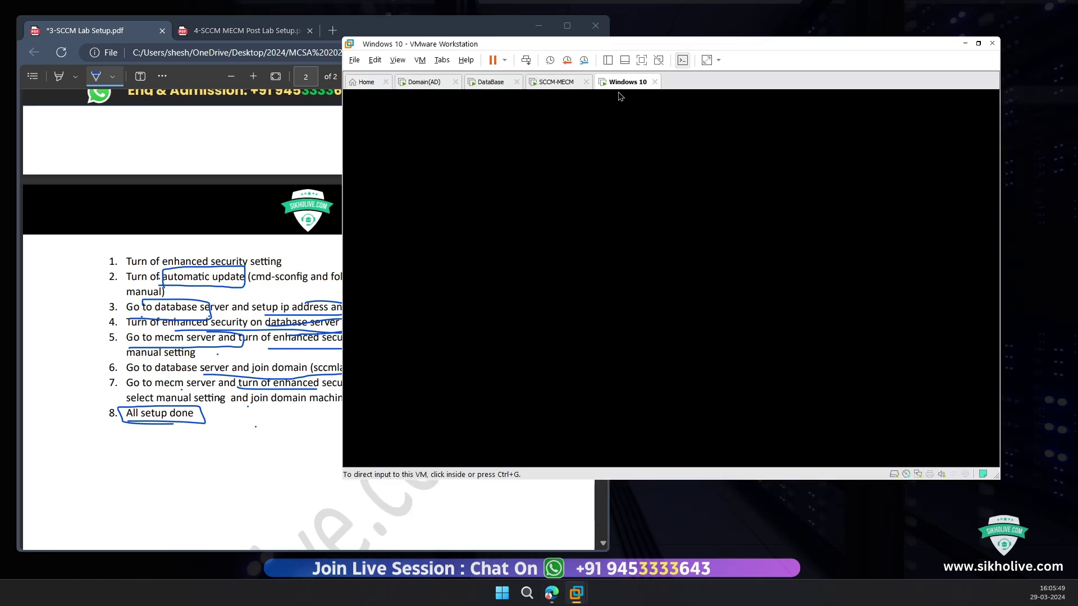
click(622, 233)
click(618, 245)
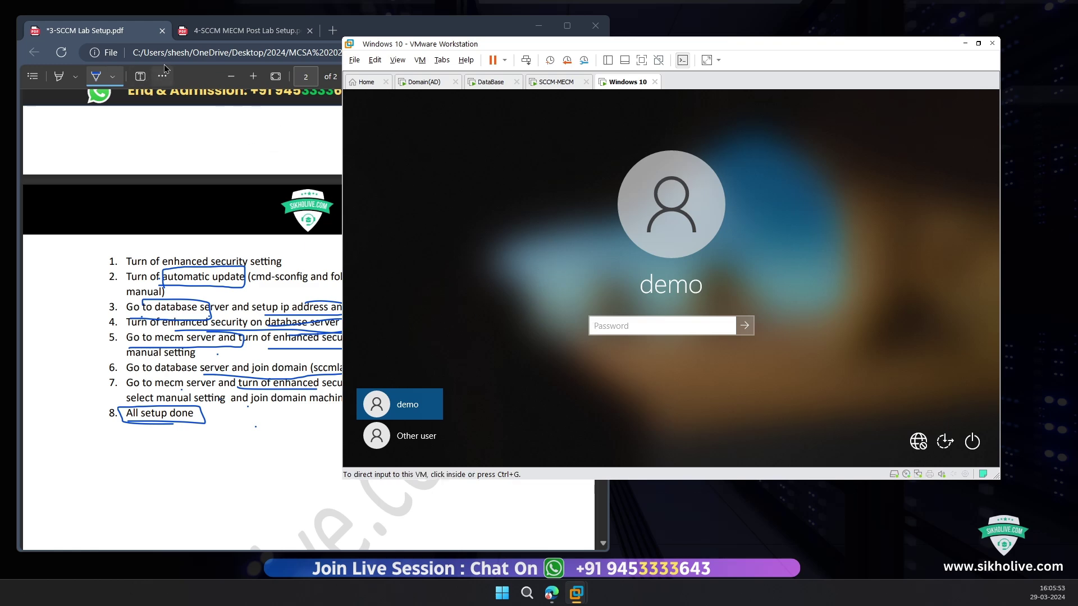
click(210, 30)
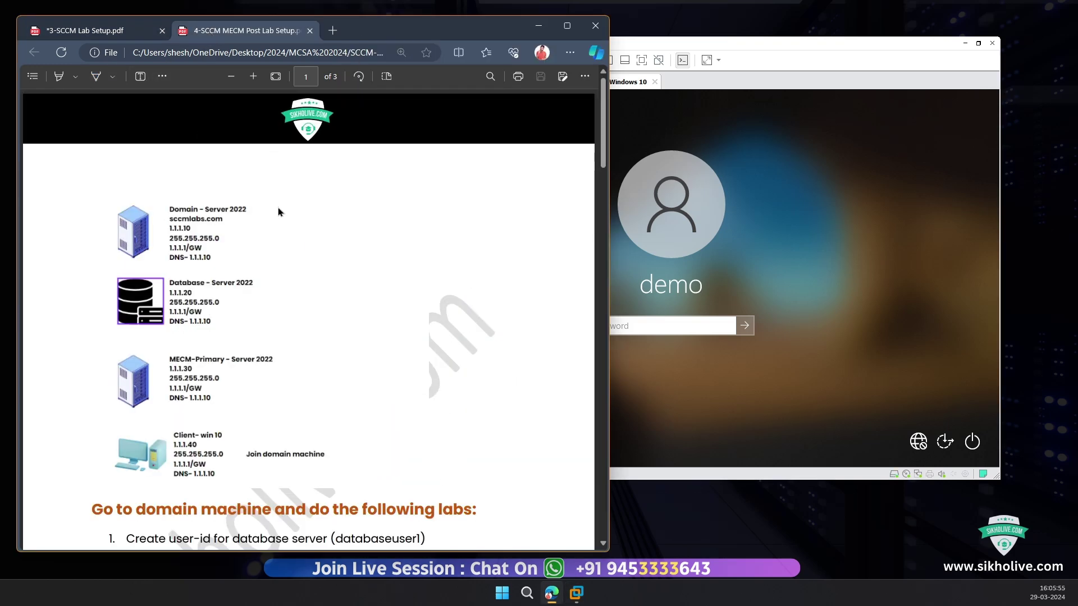
Step: Bracket the server list with the Draw pen and mark item 1's 'Create user-id' and databaseuser1
click(97, 81)
mouse_move(272, 203)
mouse_down()
mouse_move(361, 347)
mouse_move(348, 453)
mouse_move(328, 461)
mouse_up()
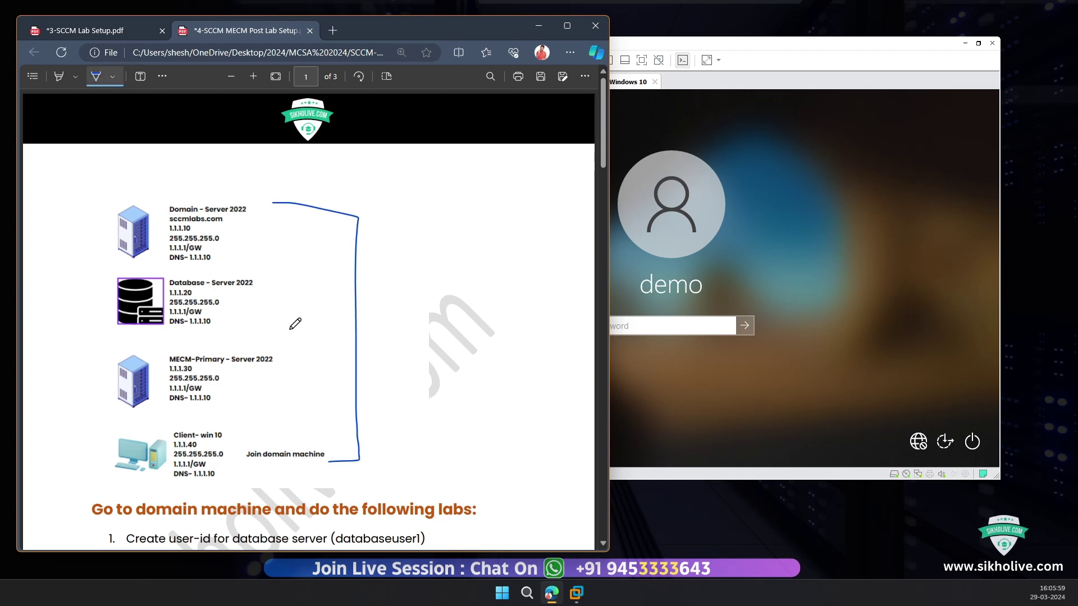
scroll(291, 329, down, 6)
mouse_move(92, 173)
mouse_down()
mouse_move(105, 185)
mouse_move(124, 170)
mouse_move(203, 183)
mouse_move(218, 161)
mouse_move(148, 162)
mouse_up()
drag(148, 183, 187, 182)
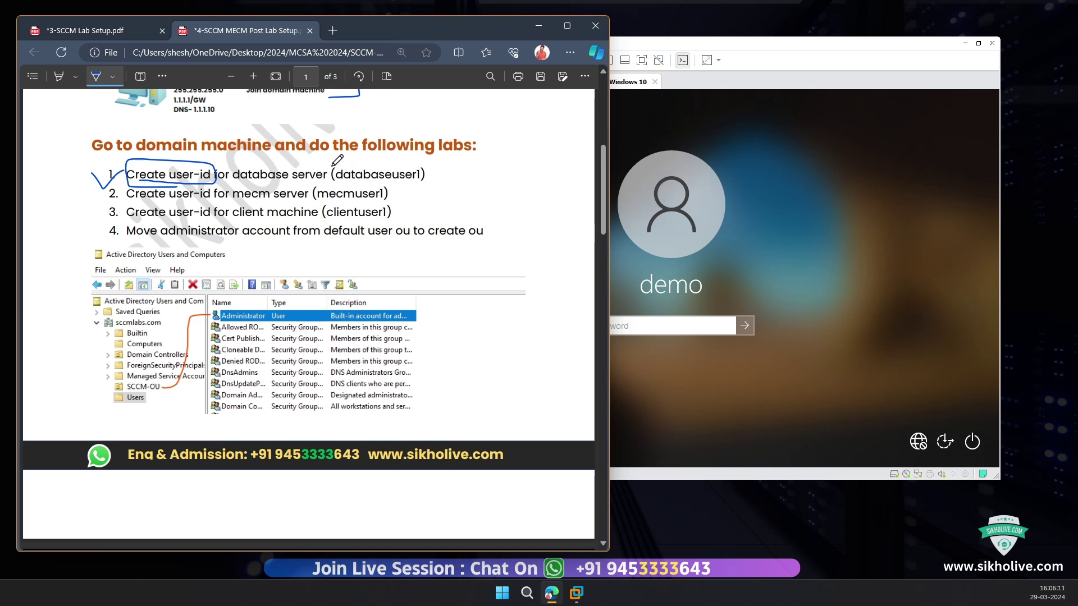
mouse_move(333, 170)
mouse_down()
mouse_move(336, 187)
mouse_move(427, 191)
mouse_move(443, 149)
mouse_move(336, 159)
mouse_up()
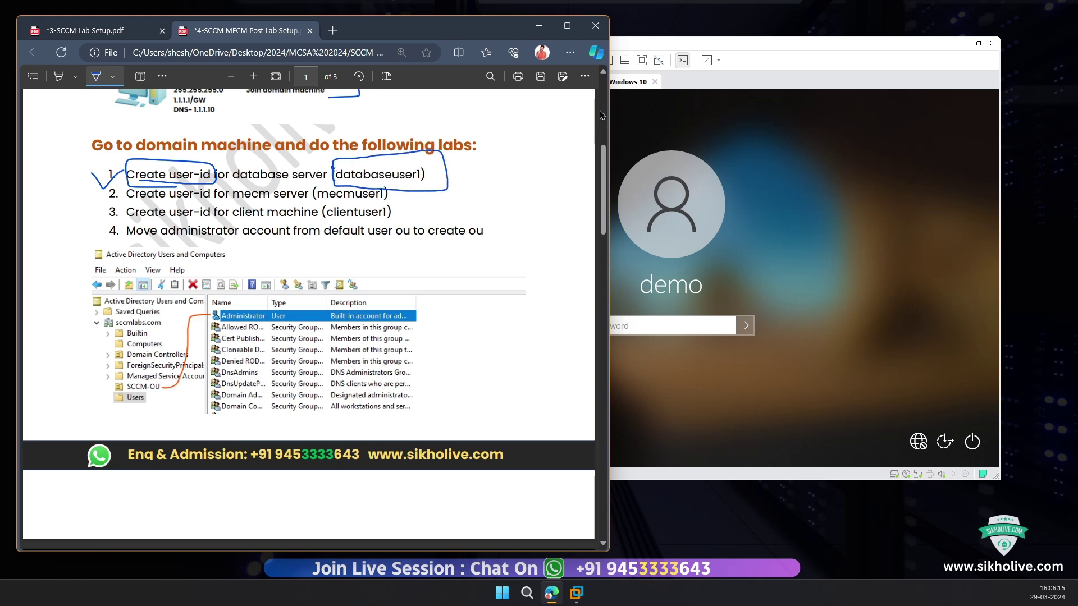
click(713, 82)
click(403, 82)
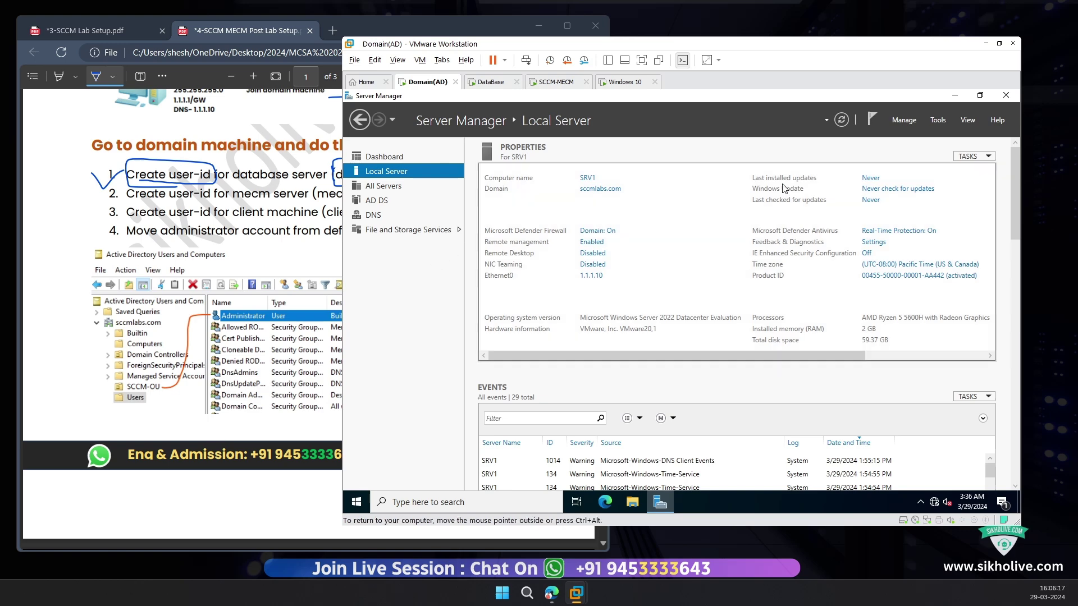
Step: Launch Active Directory Users and Computers from Server Manager's Tools menu on Domain(AD)
click(227, 155)
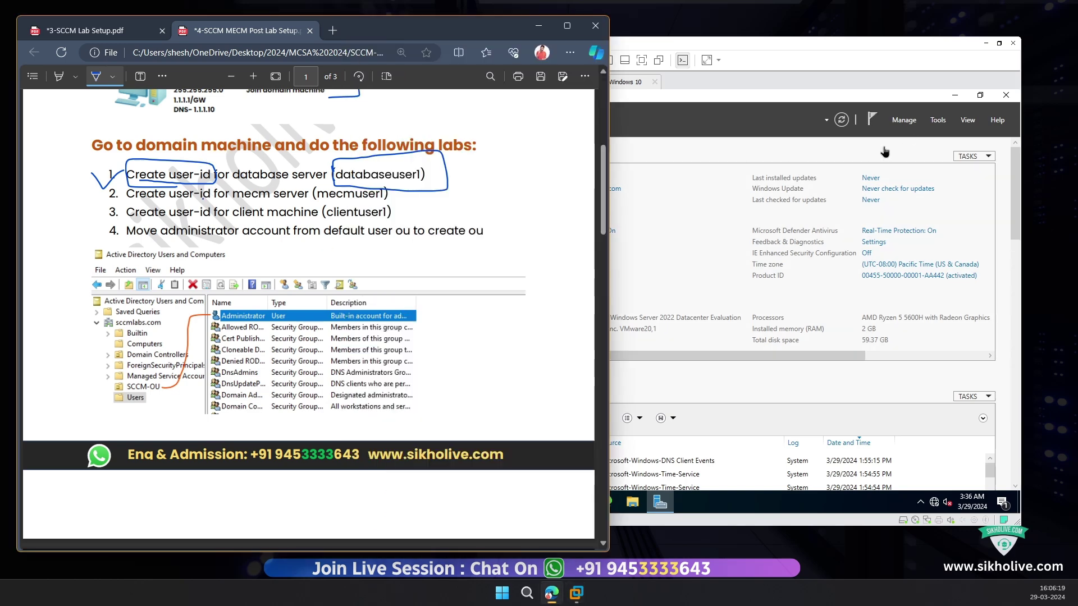
click(935, 126)
click(936, 122)
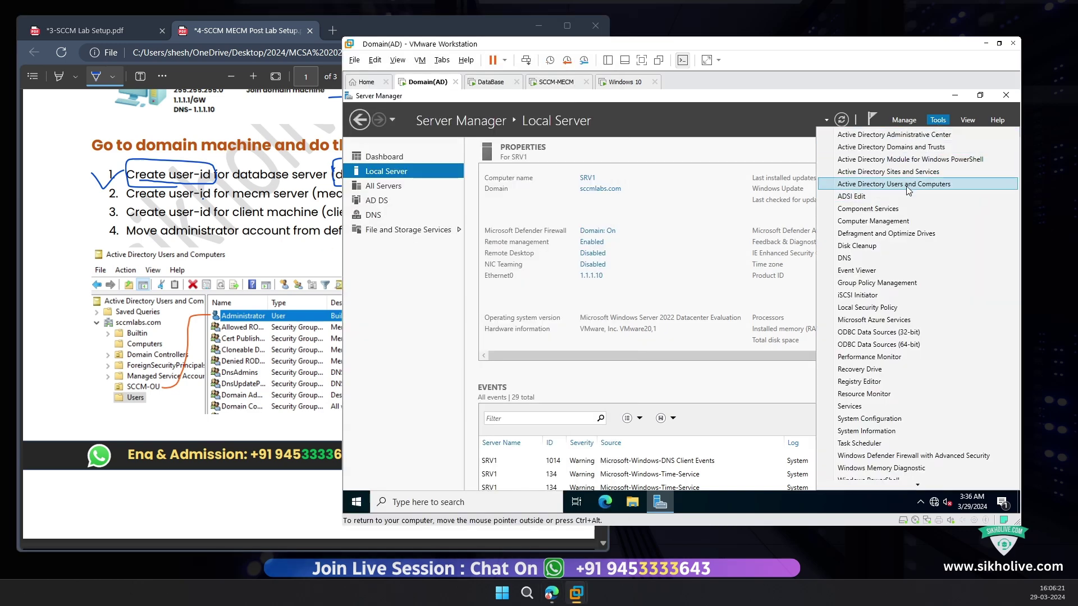
click(908, 191)
Step: Set the Domain(AD) display scale to 125%, then select SCCM-OU in ADUC
click(955, 95)
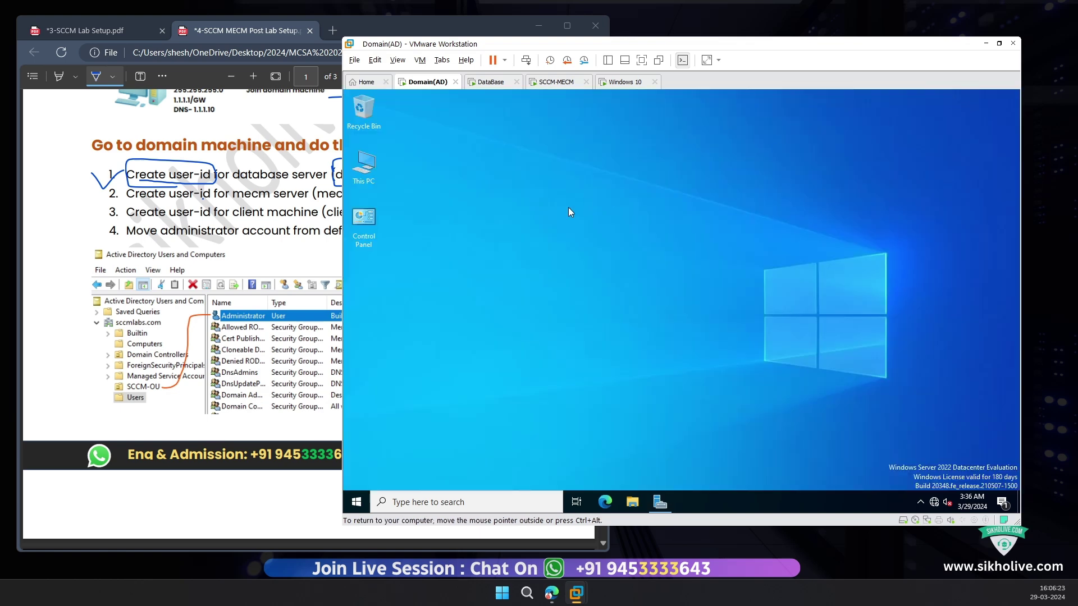
right_click(934, 204)
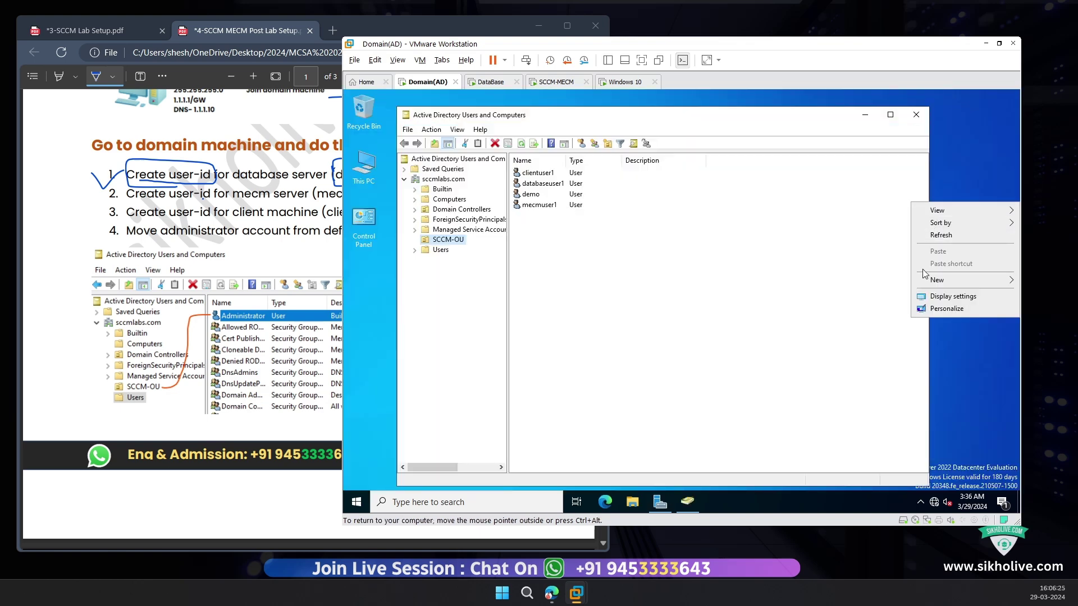
click(949, 298)
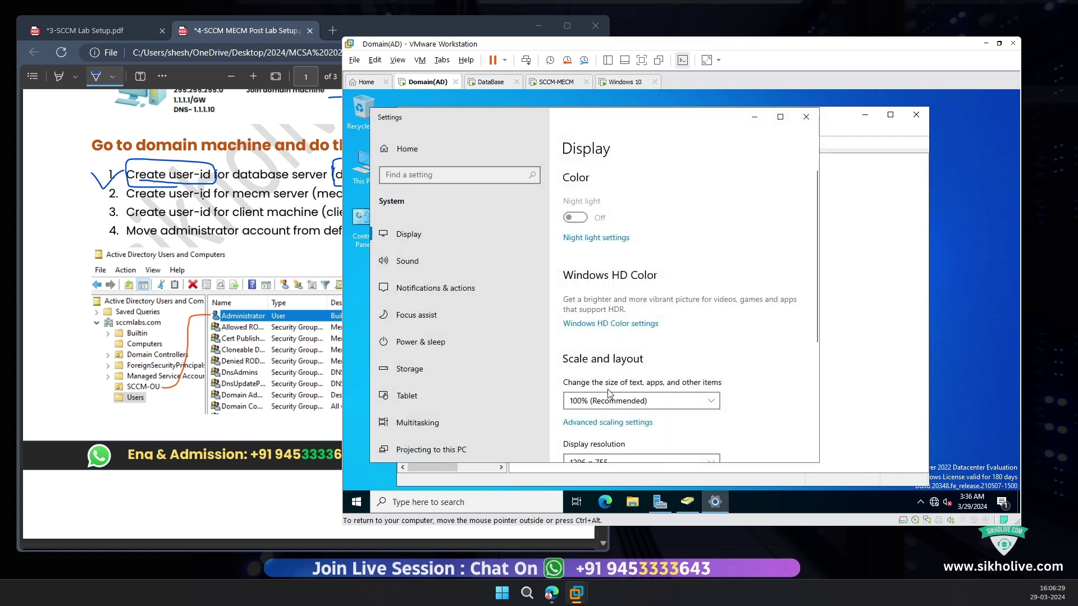
click(609, 400)
click(582, 417)
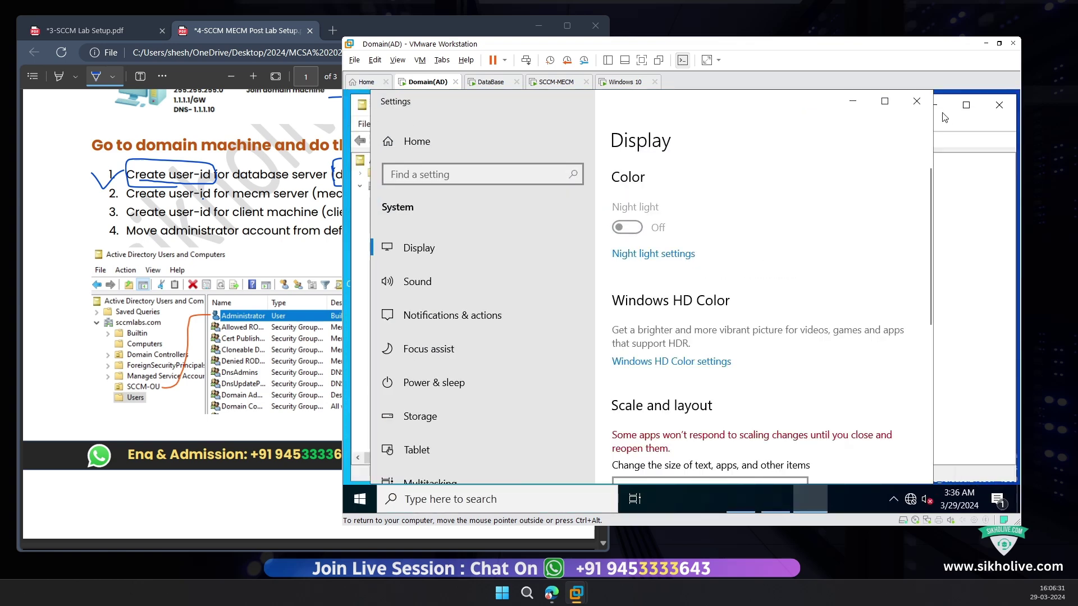
click(917, 101)
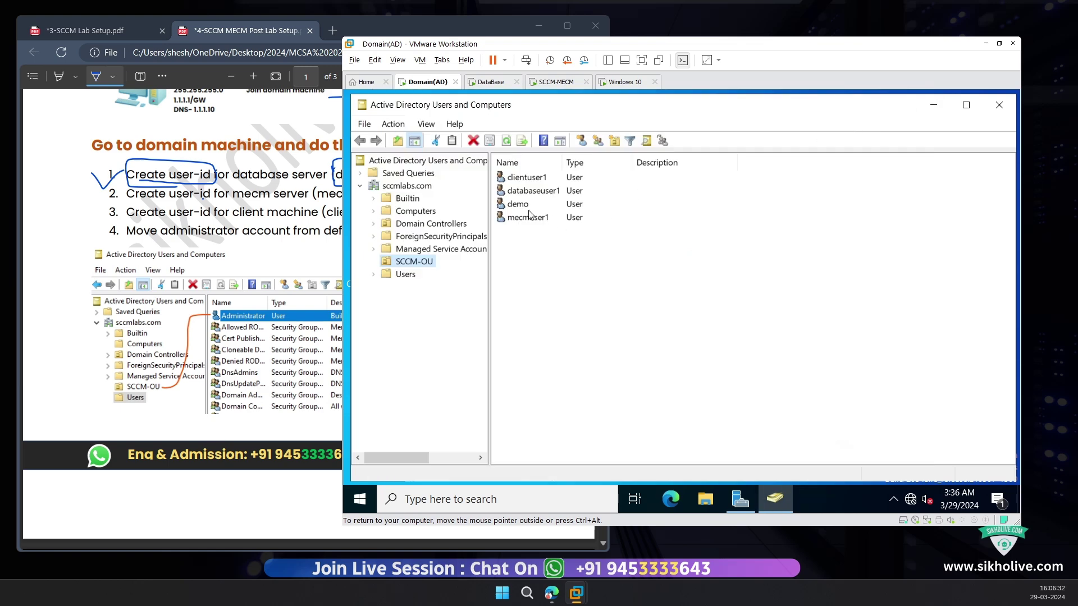
click(430, 267)
key(Escape)
Step: Create an organizational unit named 'demo' under sccmlabs.com, then view SCCM-OU's users
right_click(414, 187)
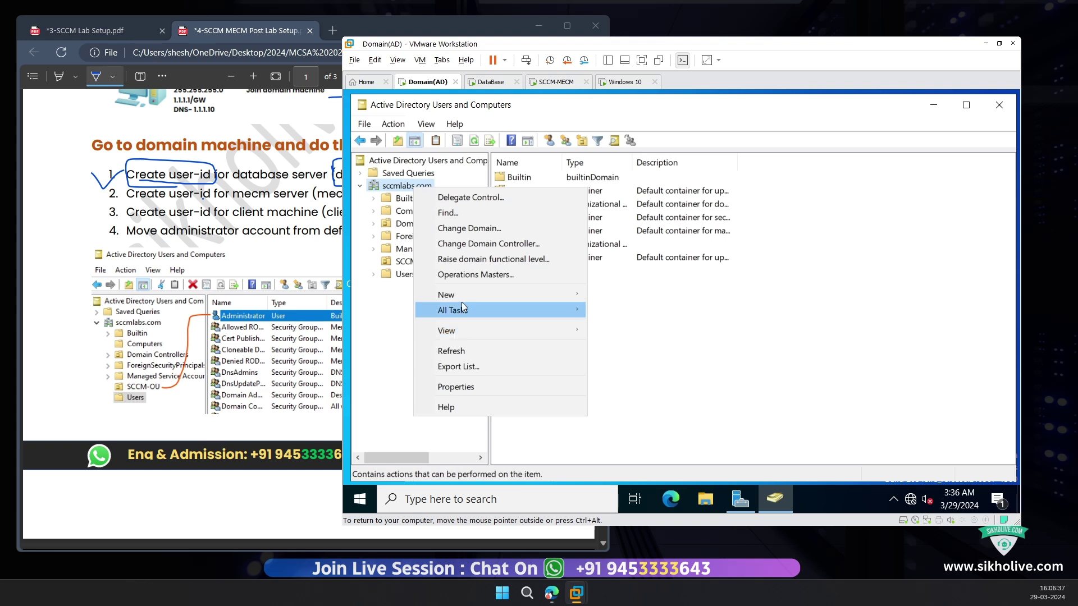
mouse_move(478, 295)
click(645, 404)
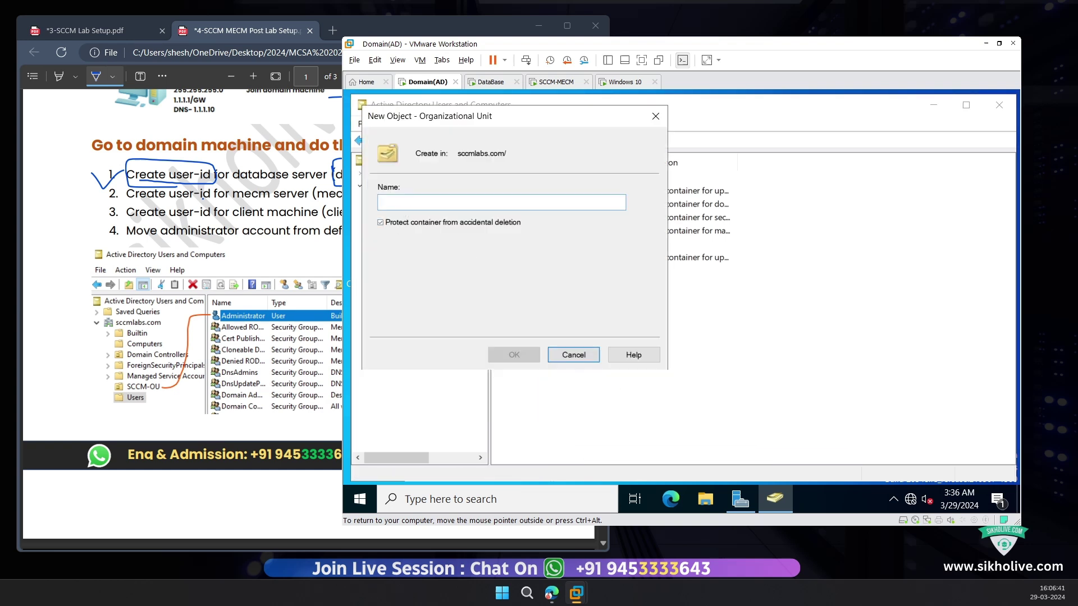
text(demoou)
key(Return)
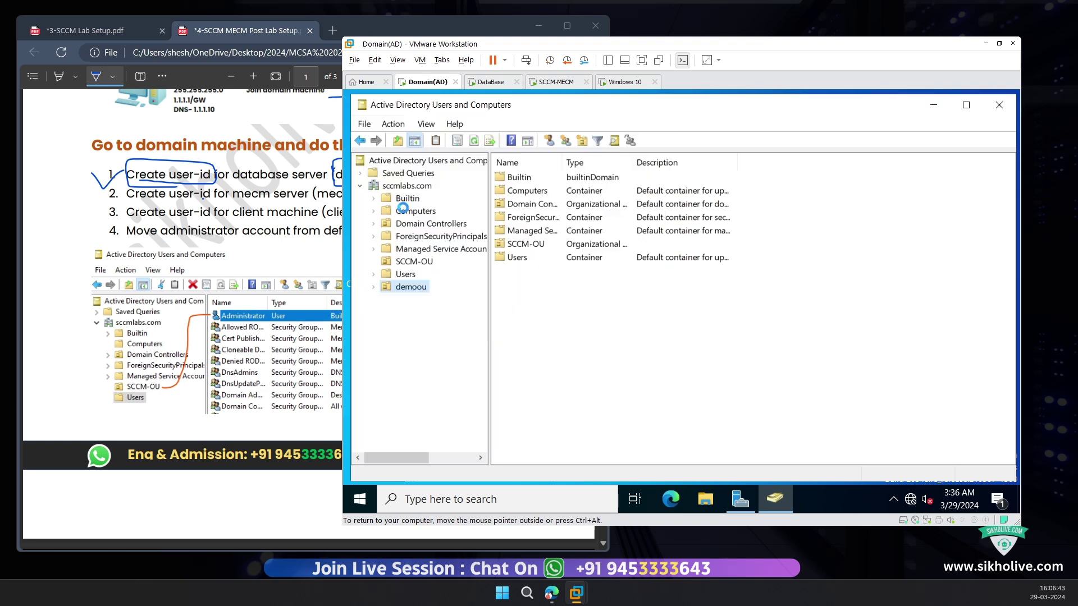
click(414, 262)
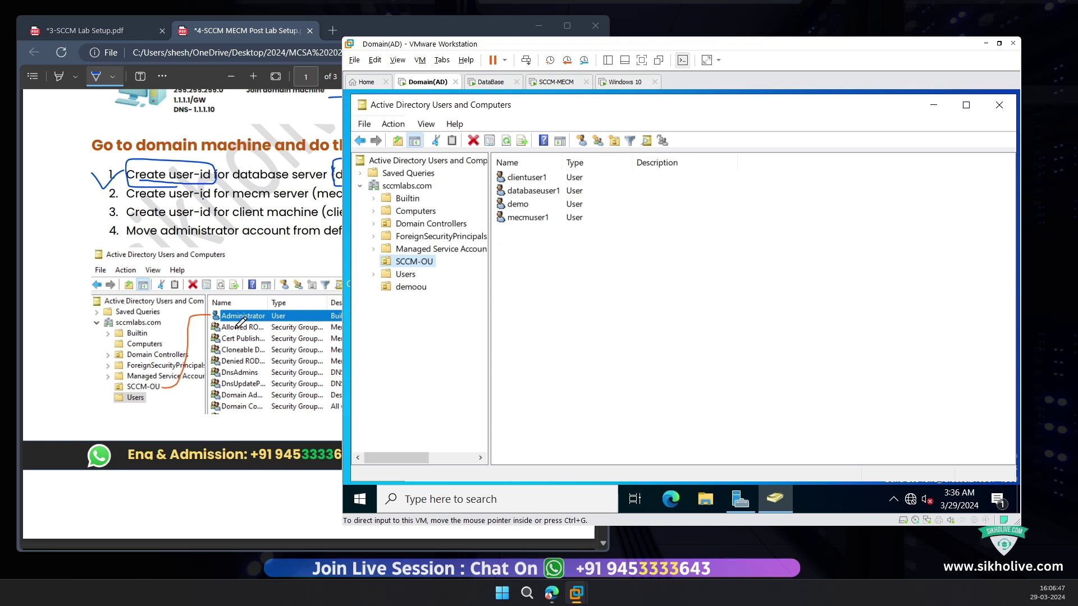
Step: Underline the databaseuser1 task in the PDF and select the existing databaseuser1 account
click(188, 220)
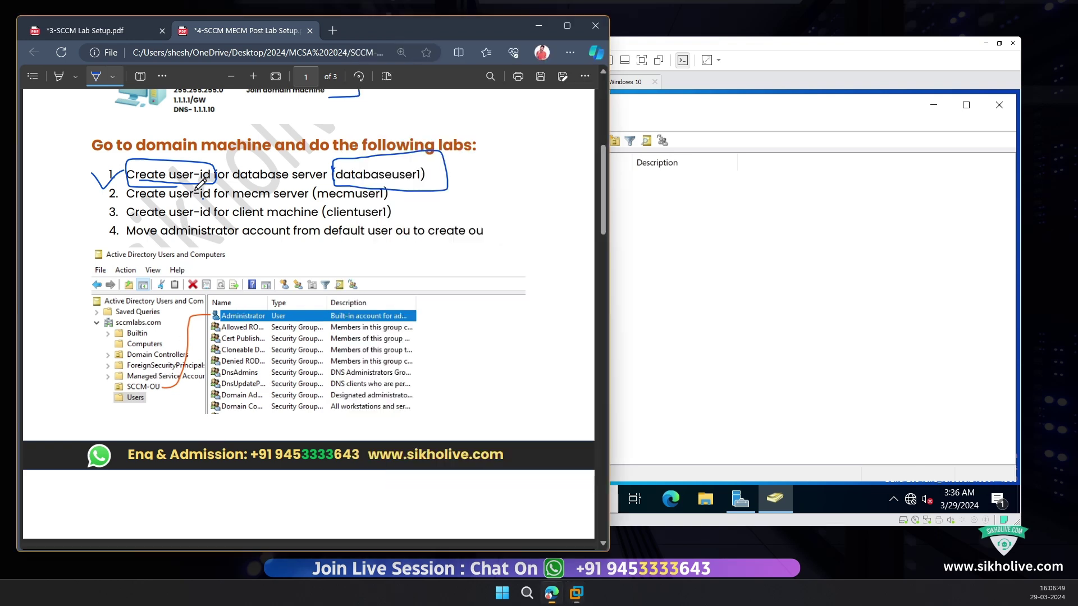
mouse_move(352, 185)
mouse_down()
mouse_move(448, 189)
mouse_move(369, 153)
mouse_move(339, 160)
mouse_up()
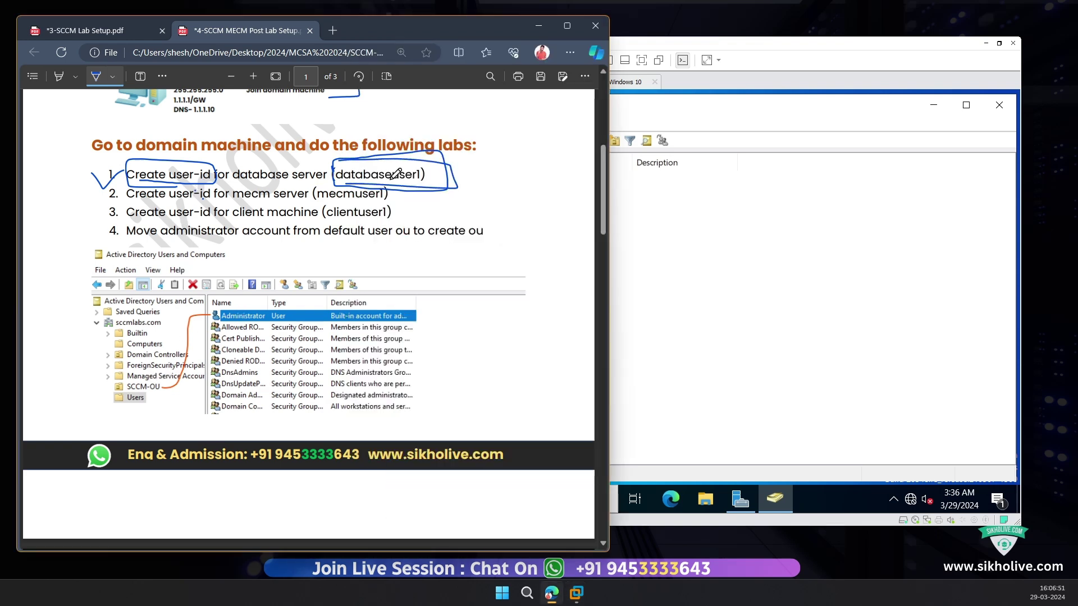
click(664, 178)
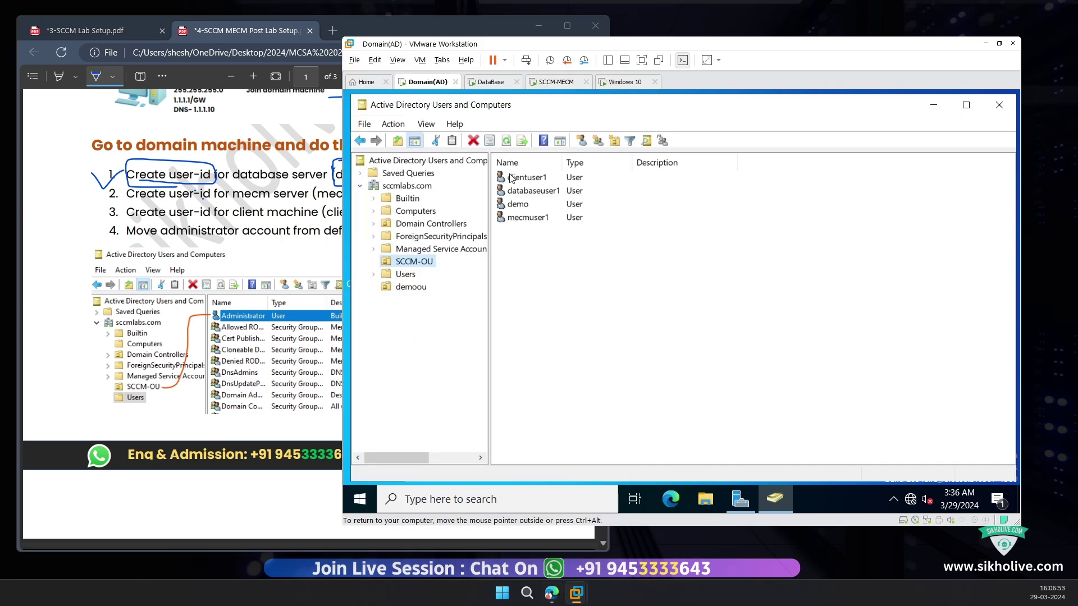
click(525, 192)
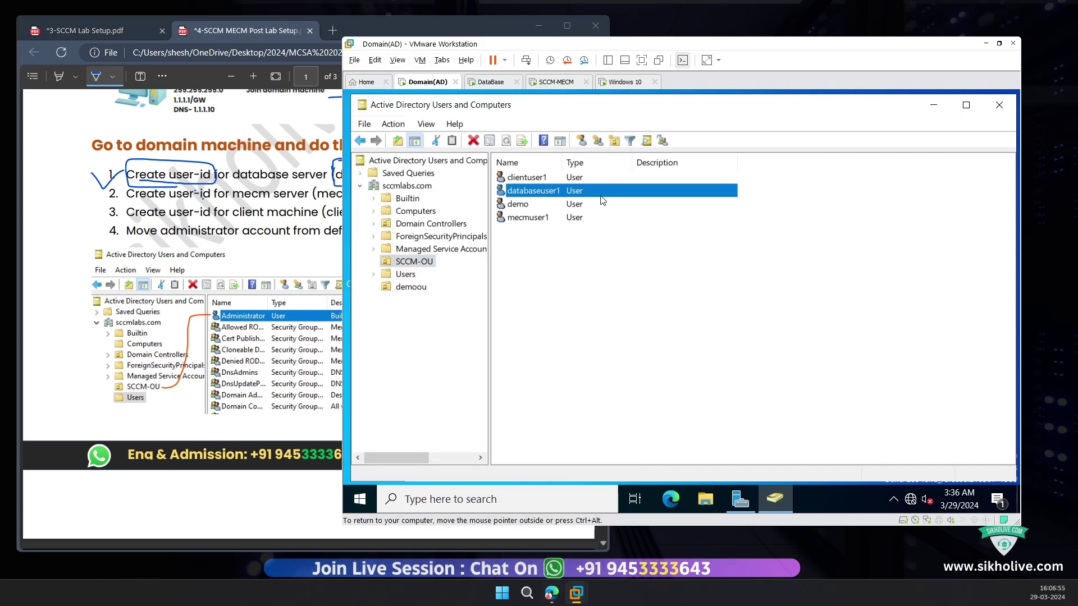
Step: Create user 'user1' in SCCM-OU with no forced password change and a fixed password
click(581, 141)
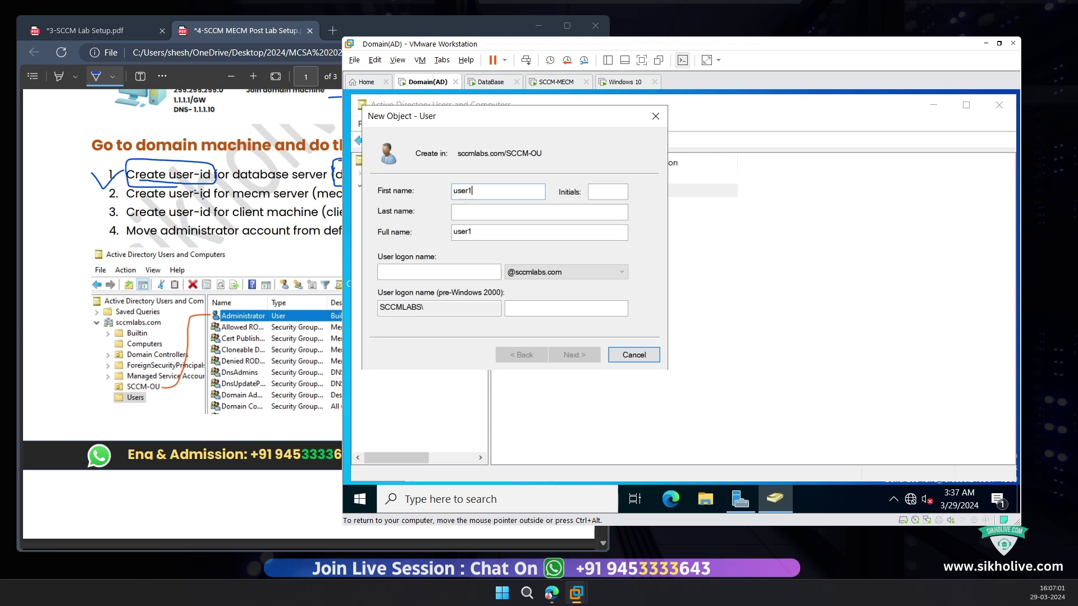
key(Tab)
key(Tab)
key(Tab)
key(Tab)
text(user)
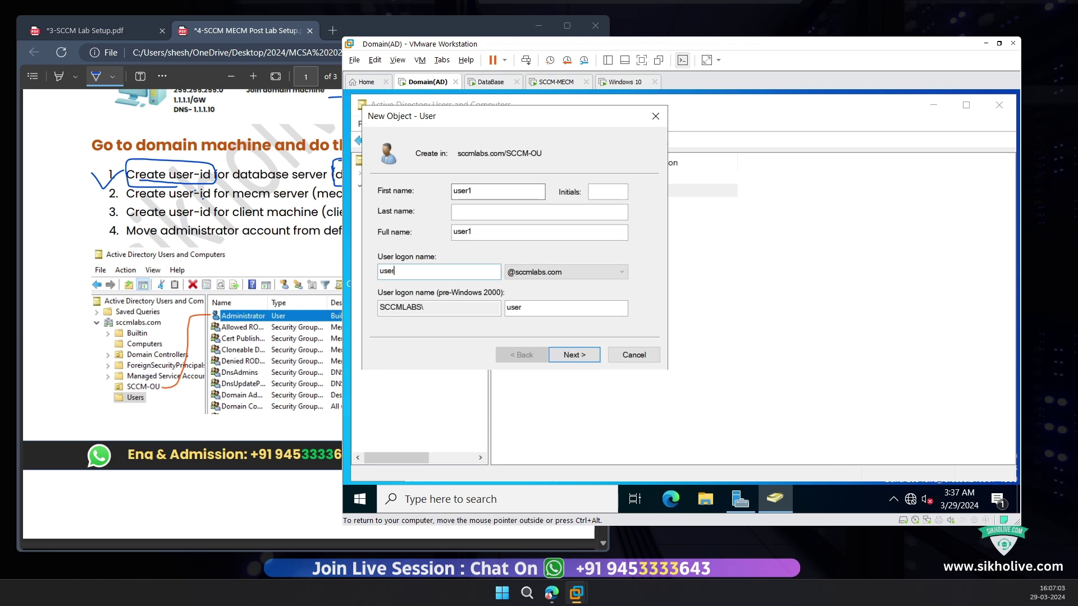
text(1)
click(574, 355)
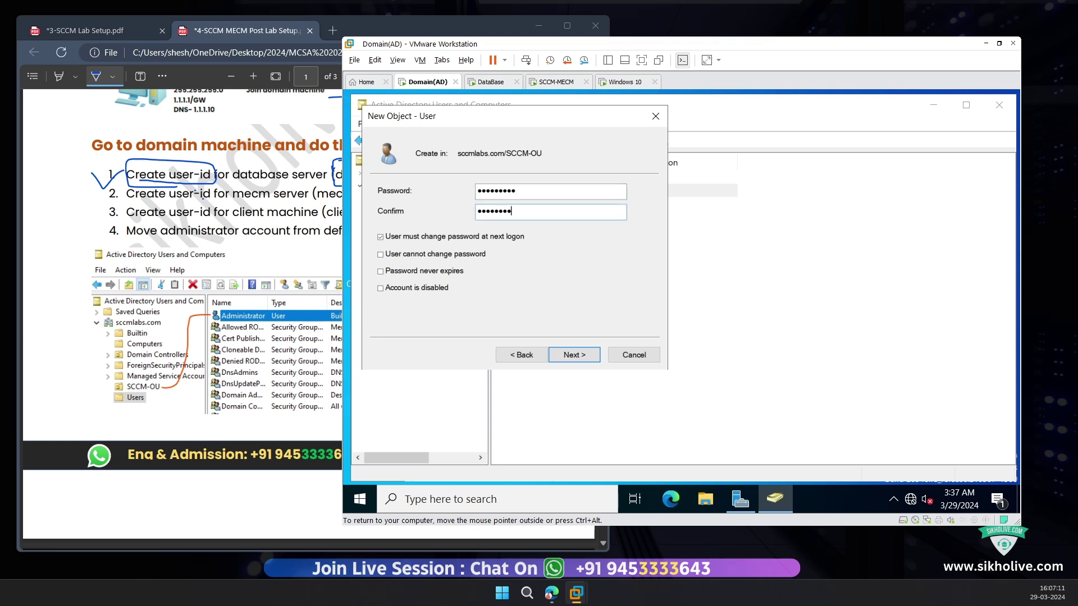
click(448, 236)
click(440, 257)
click(415, 273)
click(567, 354)
click(573, 354)
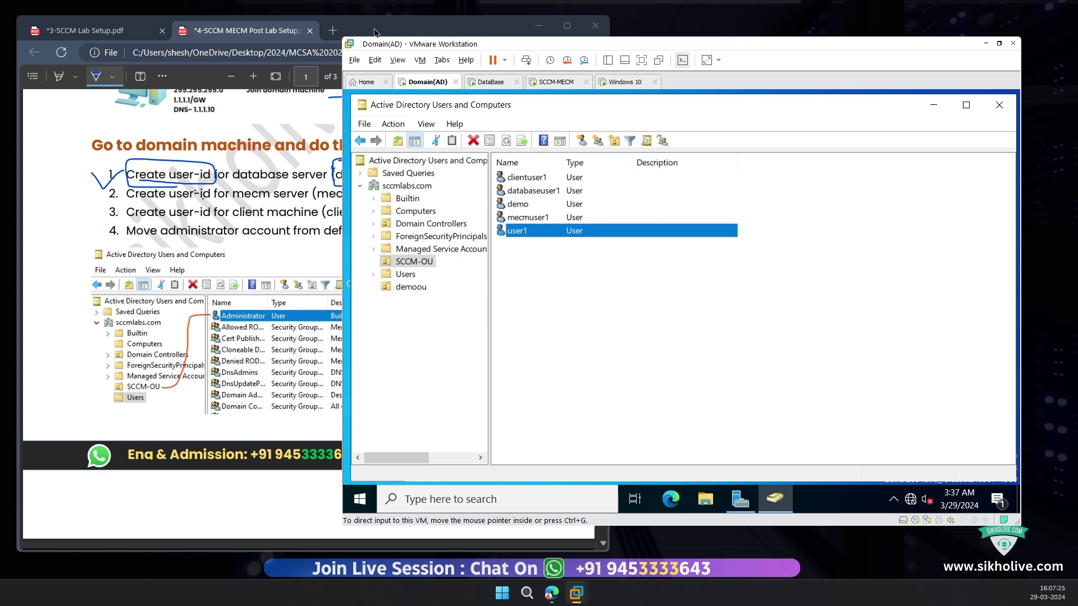
drag(375, 31, 283, 36)
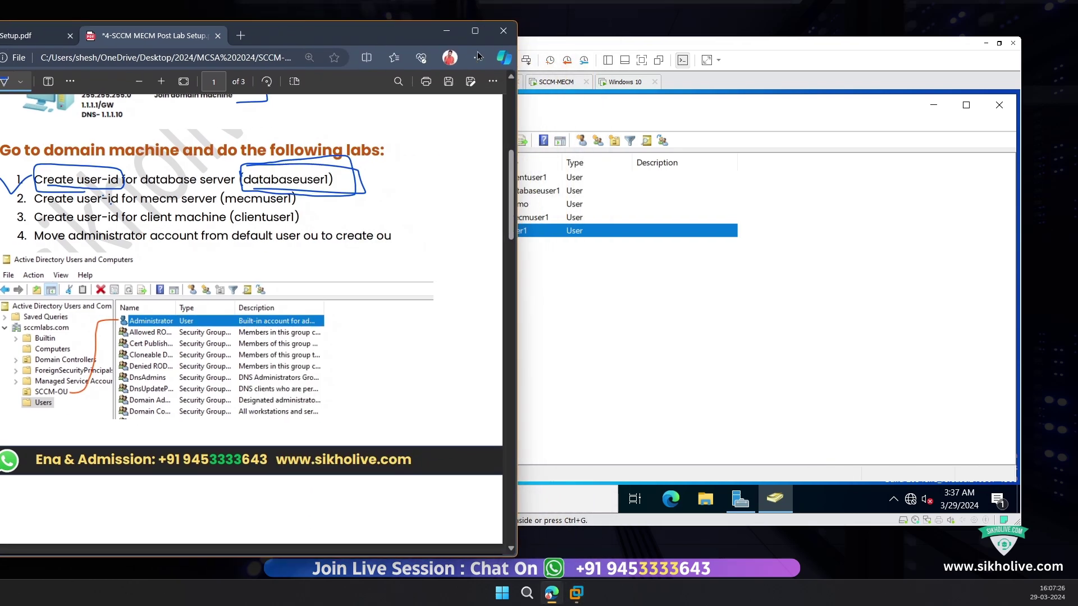
click(622, 52)
click(238, 331)
Step: Underline the mecmuser1 and clientuser1 tasks and confirm both accounts exist in SCCM-OU
drag(224, 202, 301, 193)
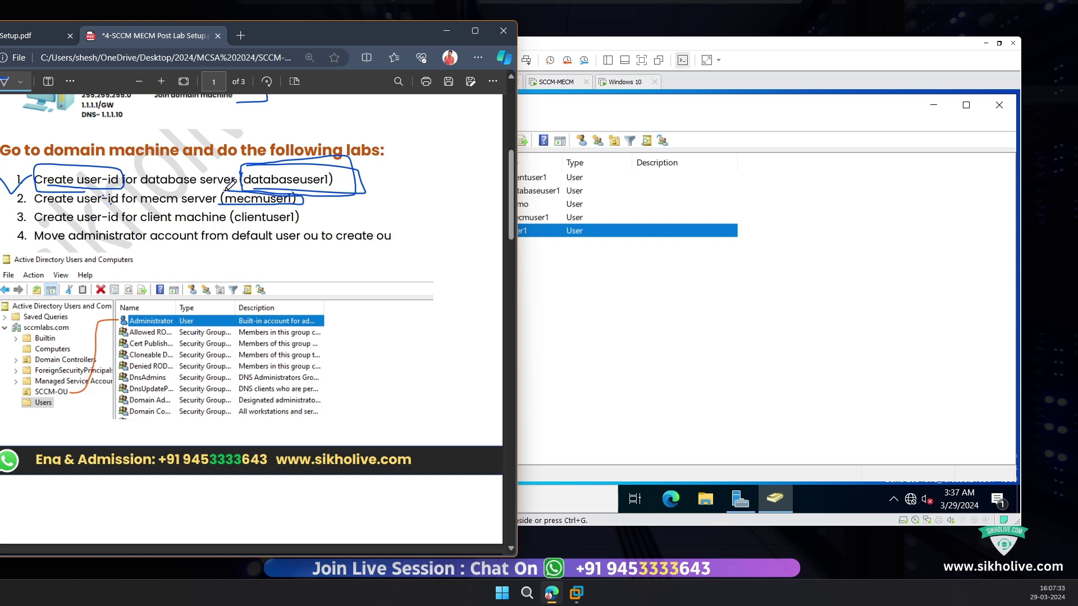
drag(230, 184, 217, 204)
click(596, 201)
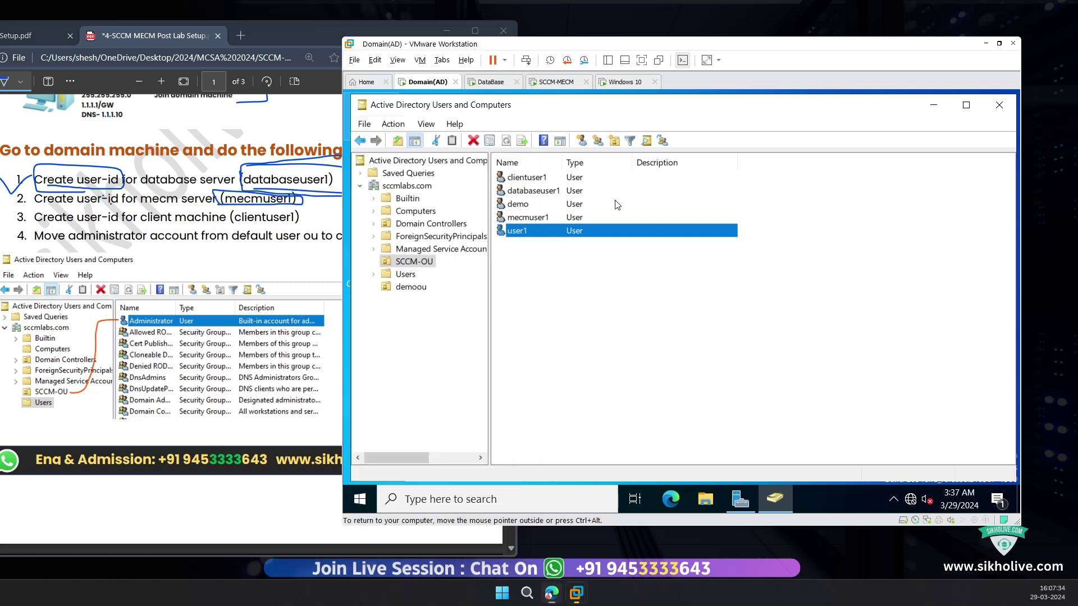
click(514, 217)
click(228, 202)
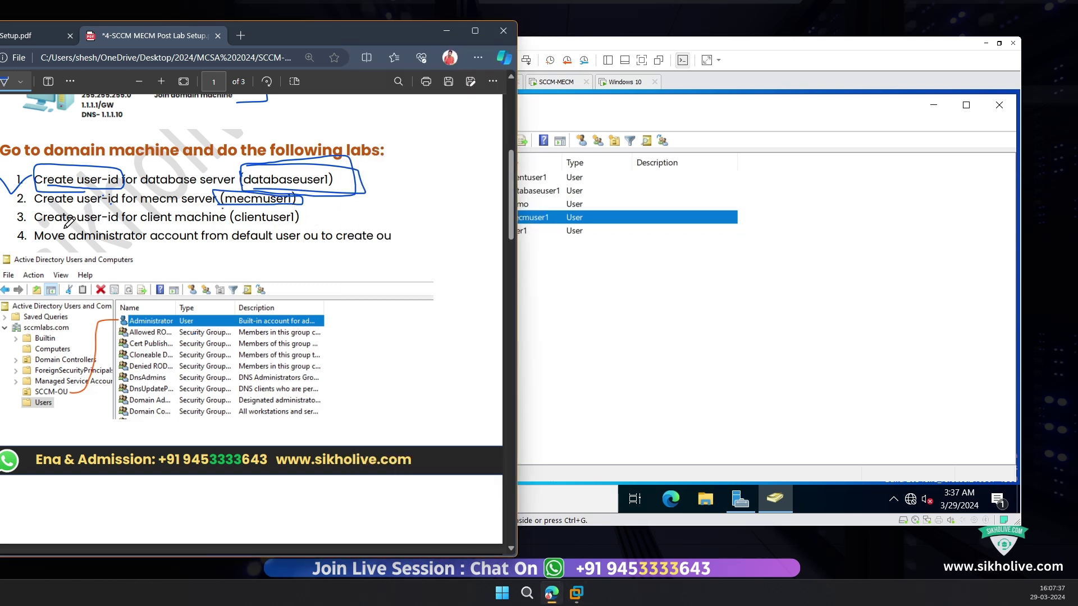
mouse_move(68, 224)
mouse_down()
mouse_move(301, 223)
mouse_move(238, 213)
mouse_up()
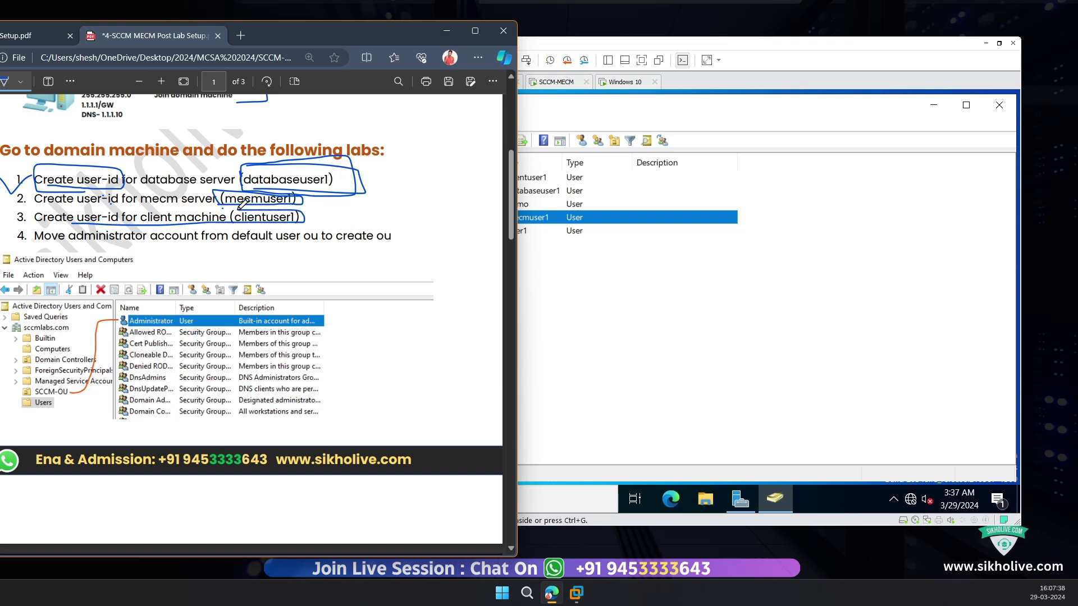
click(600, 214)
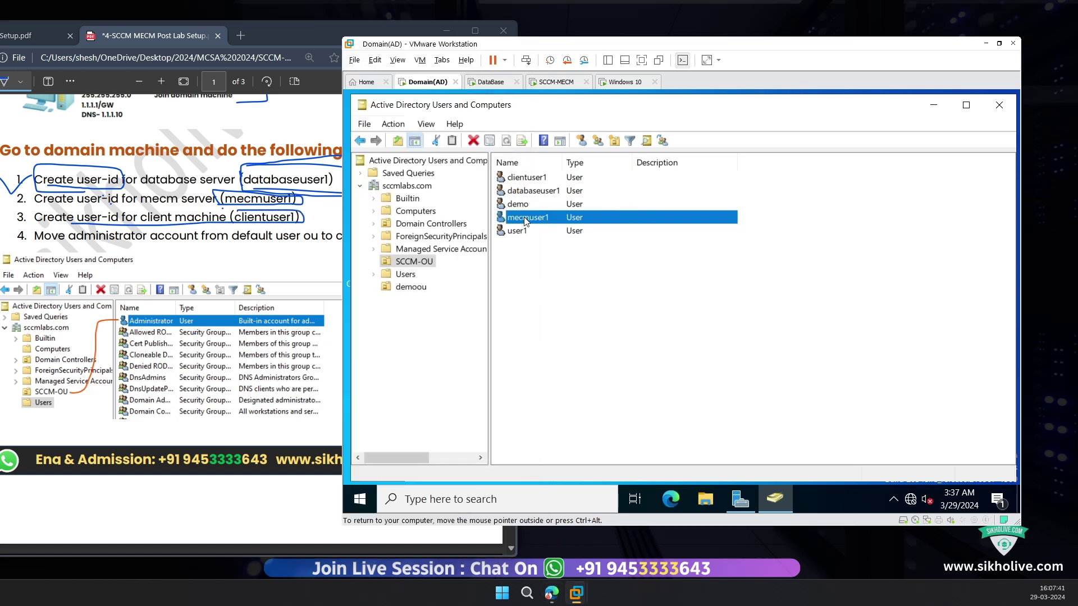
click(526, 179)
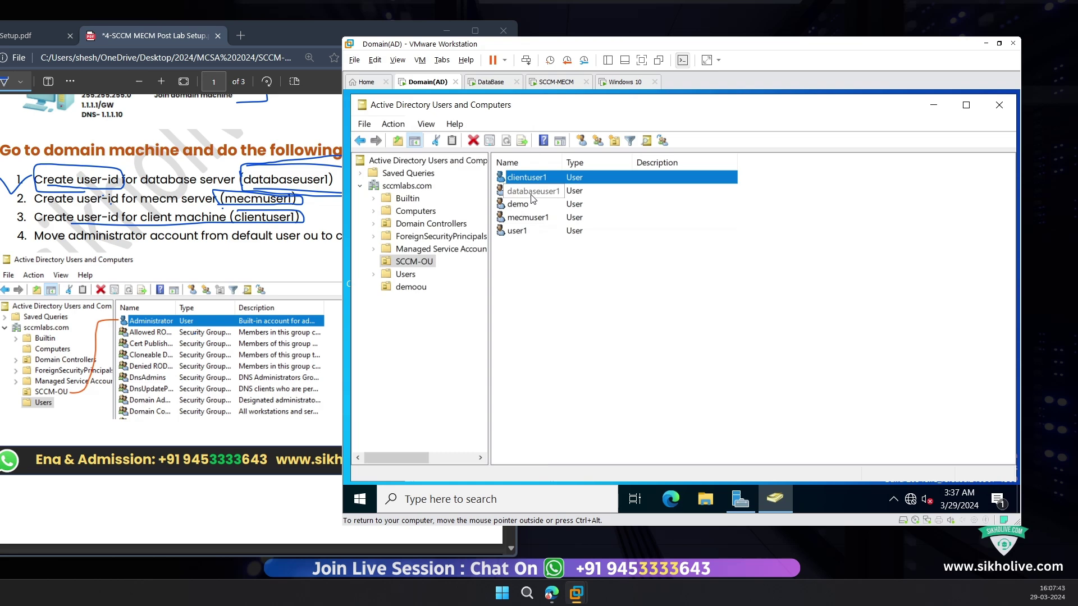
Step: Review SCCM-OU's users, then open the default Users container
click(175, 261)
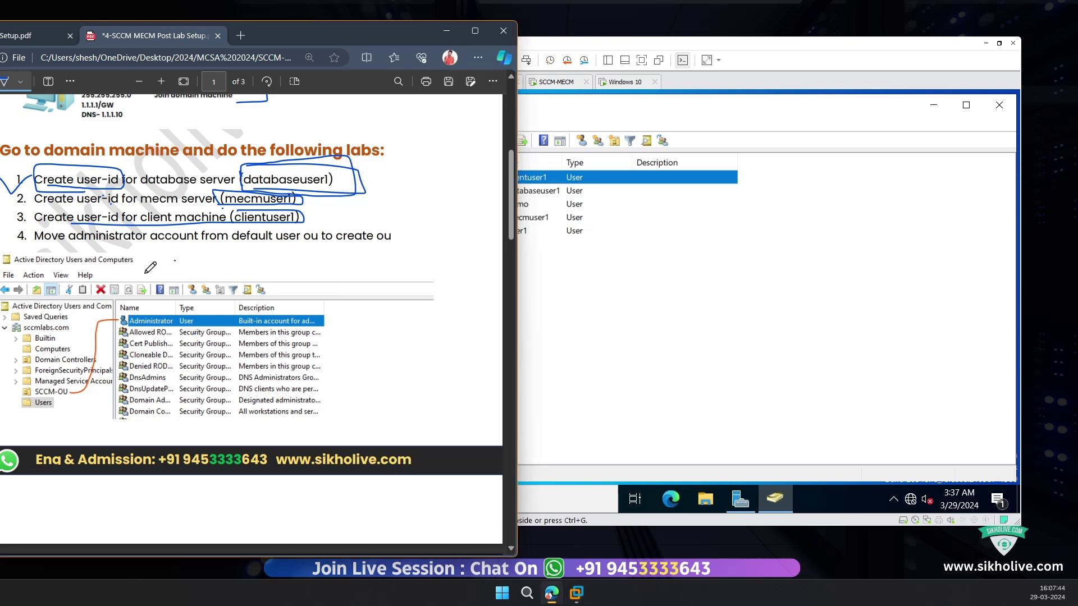
click(539, 236)
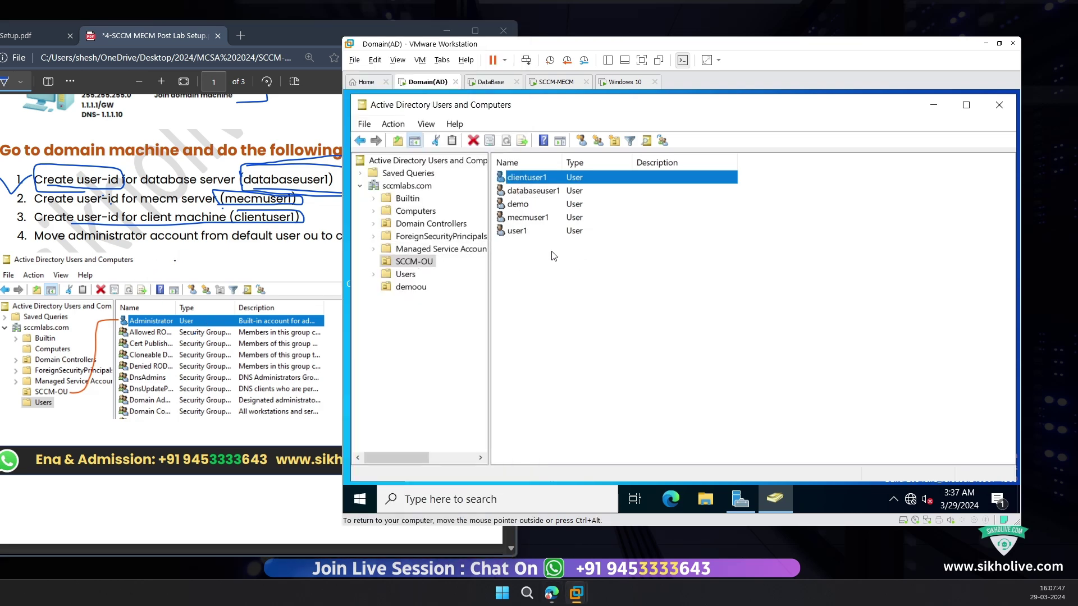
drag(575, 256, 532, 179)
click(508, 268)
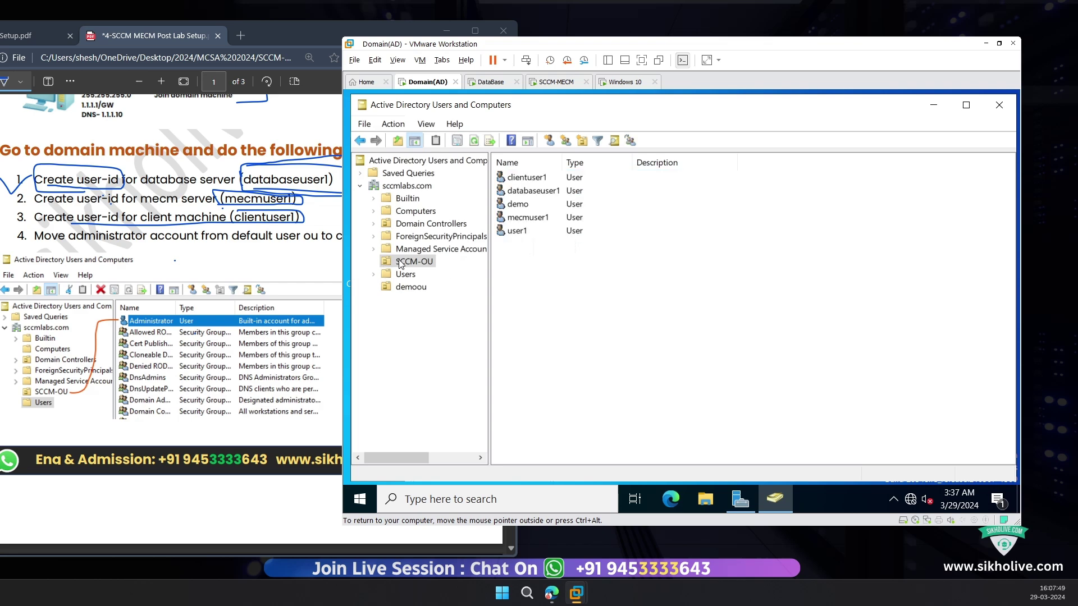
click(400, 262)
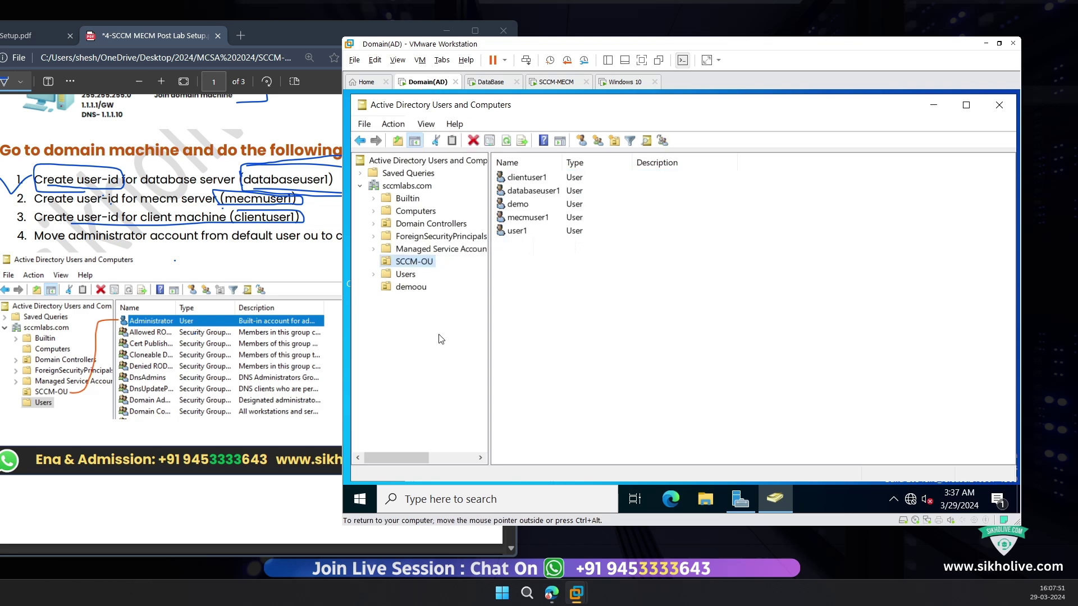
click(360, 499)
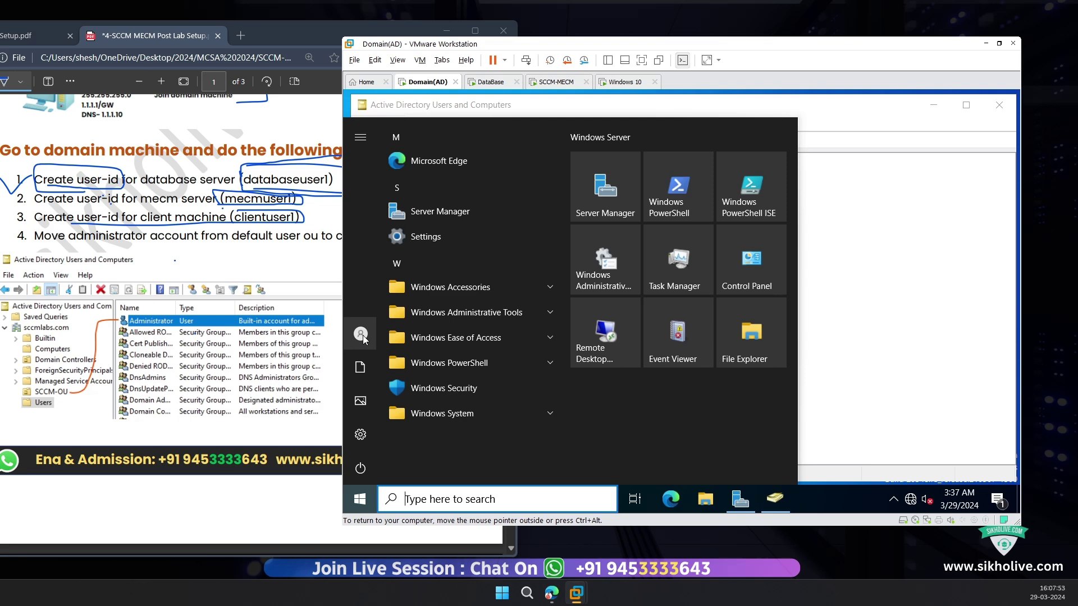
click(911, 241)
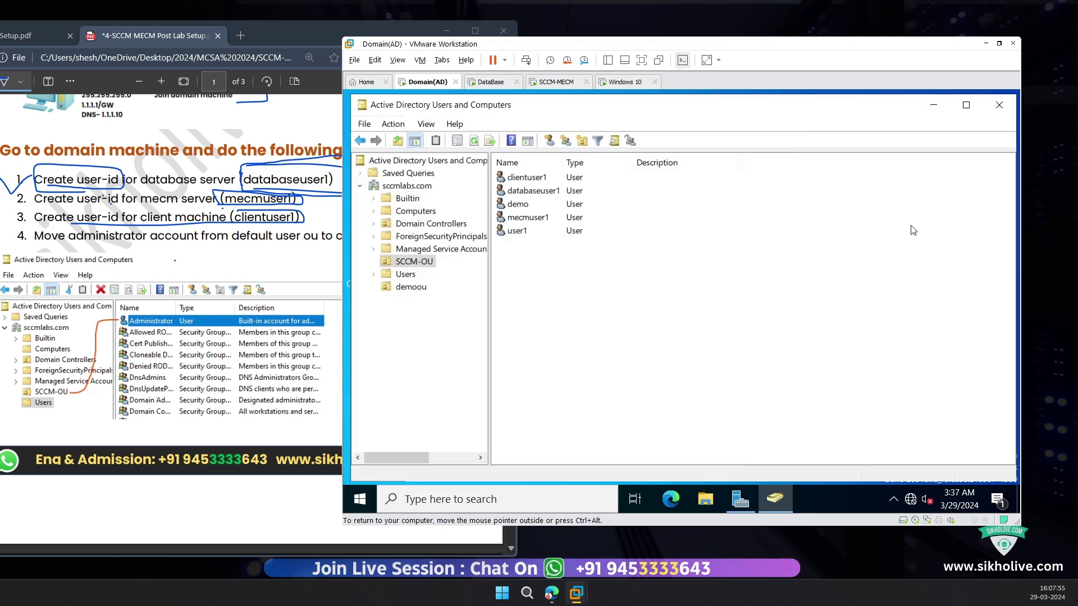
click(406, 276)
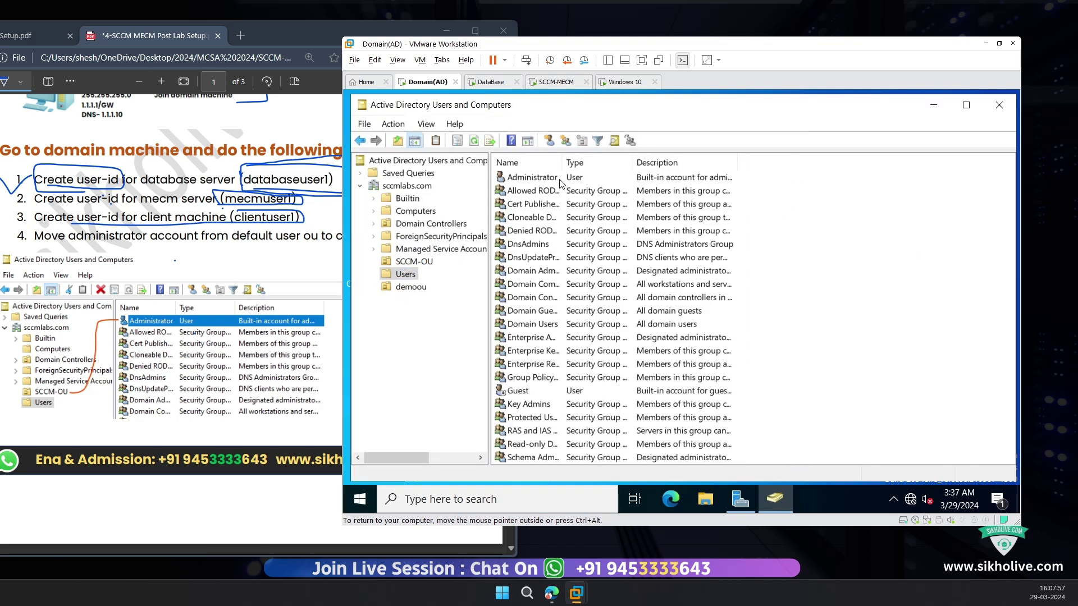
Step: Move the Administrator account from Users into SCCM-OU and open SCCM-OU to check it
click(533, 178)
right_click(535, 177)
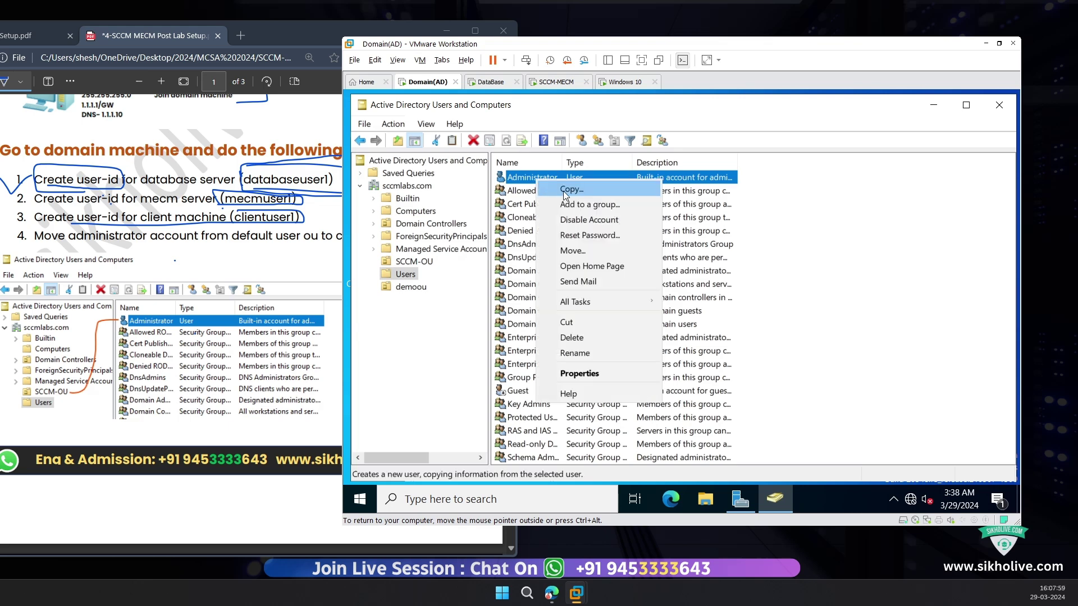
click(572, 251)
click(475, 282)
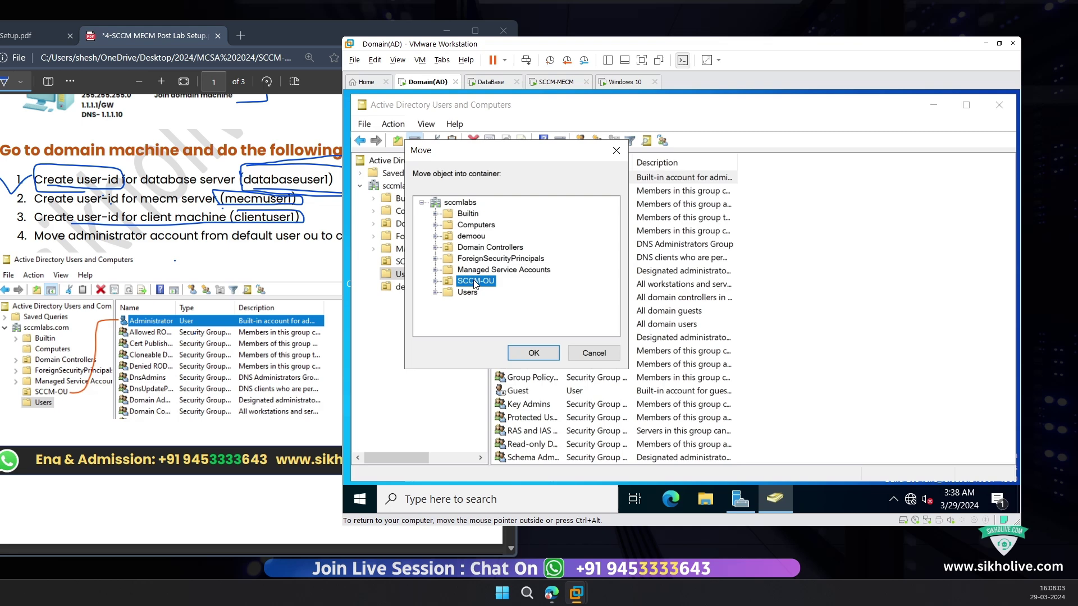
click(534, 354)
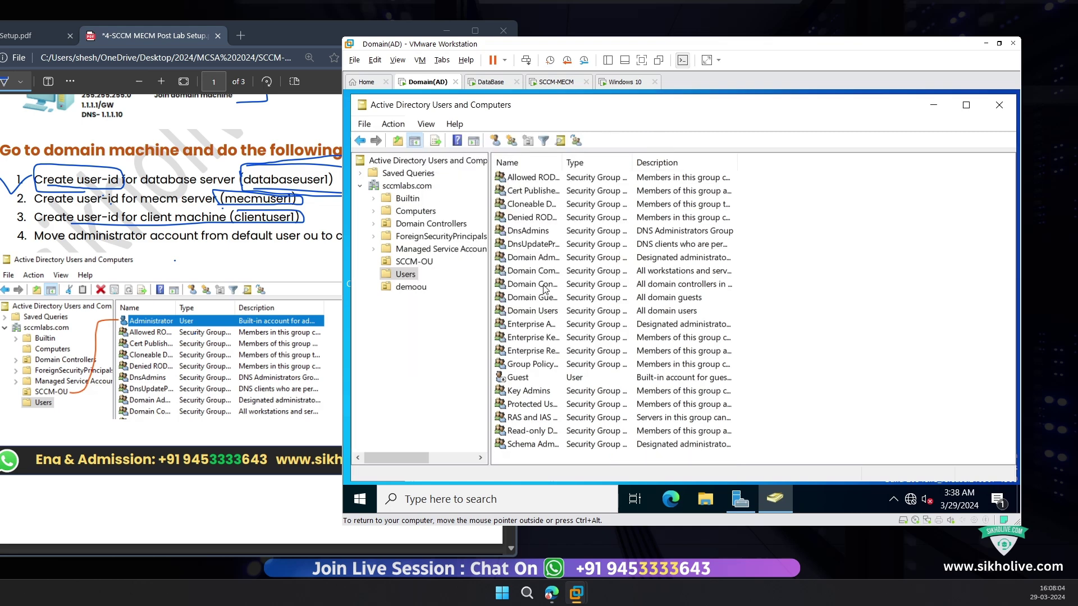
click(422, 263)
Step: Start adding Administrator to a group, cancel, and reopen its context menu
click(532, 245)
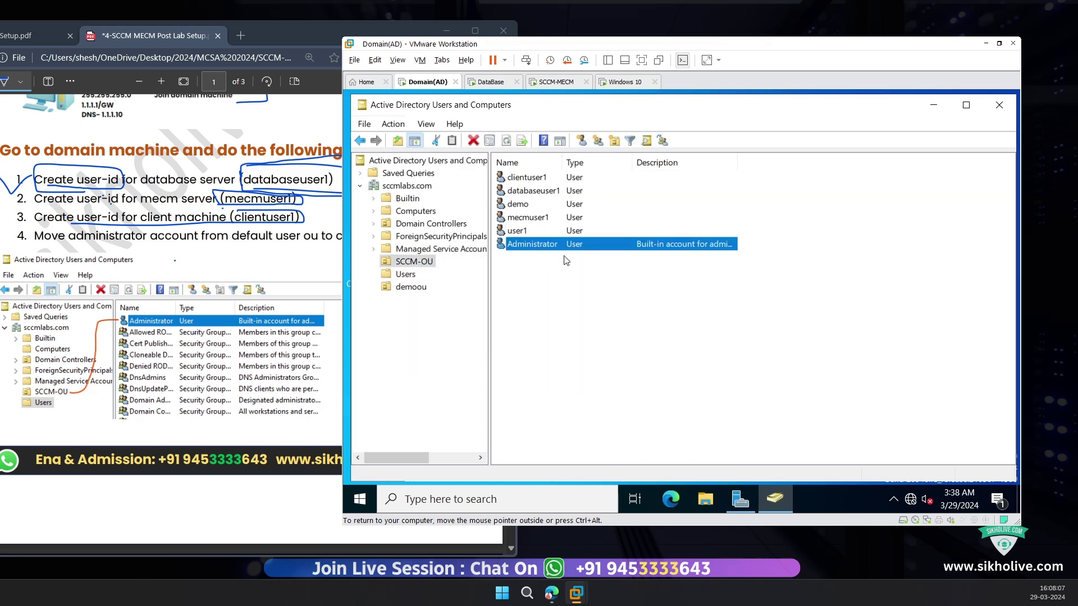
right_click(612, 254)
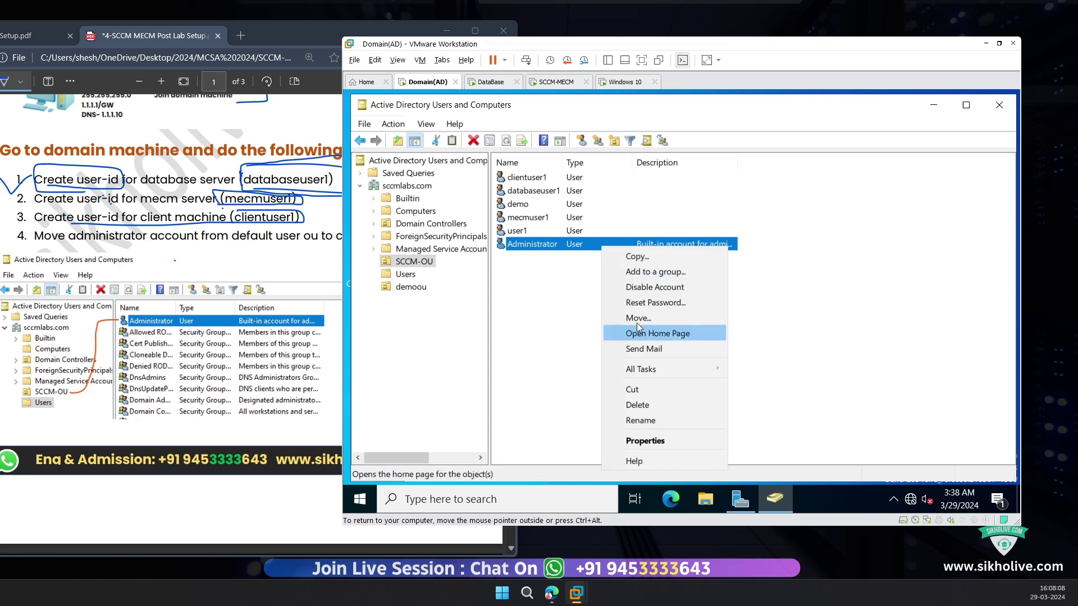
click(652, 272)
click(639, 279)
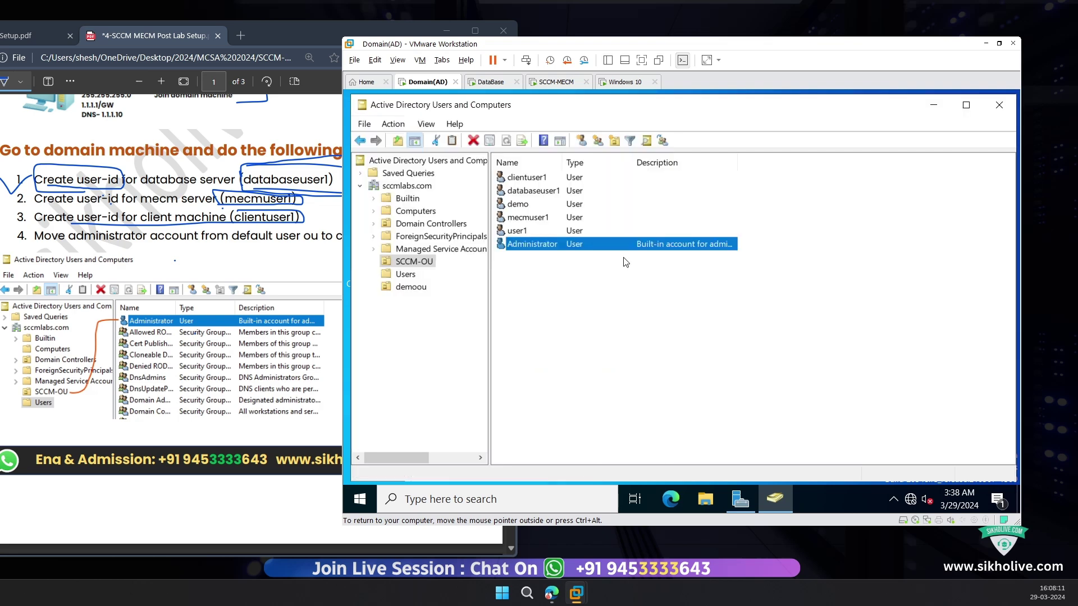
right_click(600, 244)
Step: Review Administrator's Member Of tab showing Domain Admins, close it, and select clientuser1
click(640, 437)
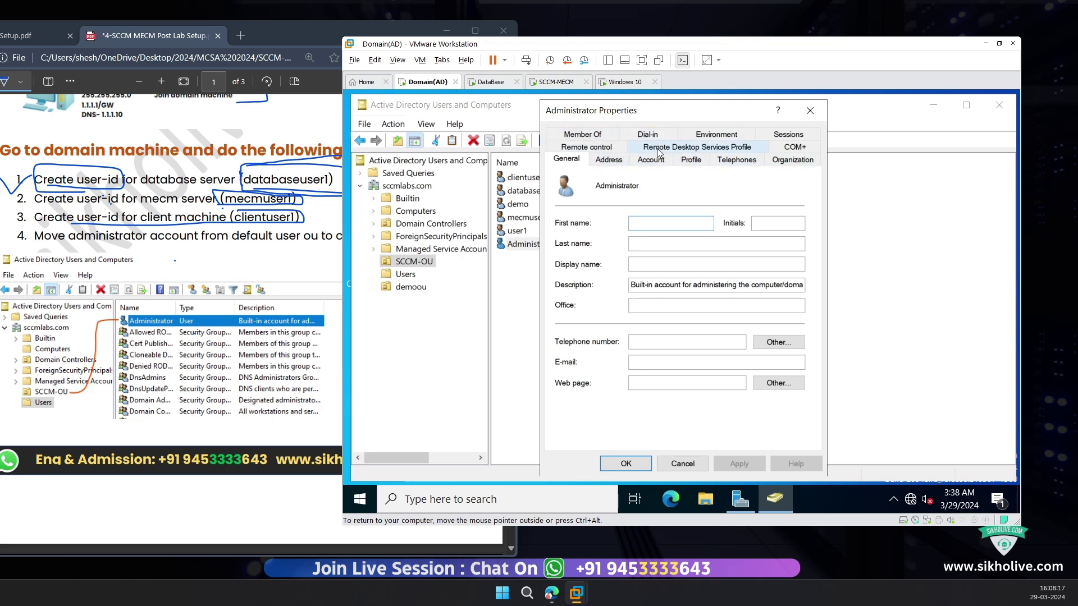
click(596, 139)
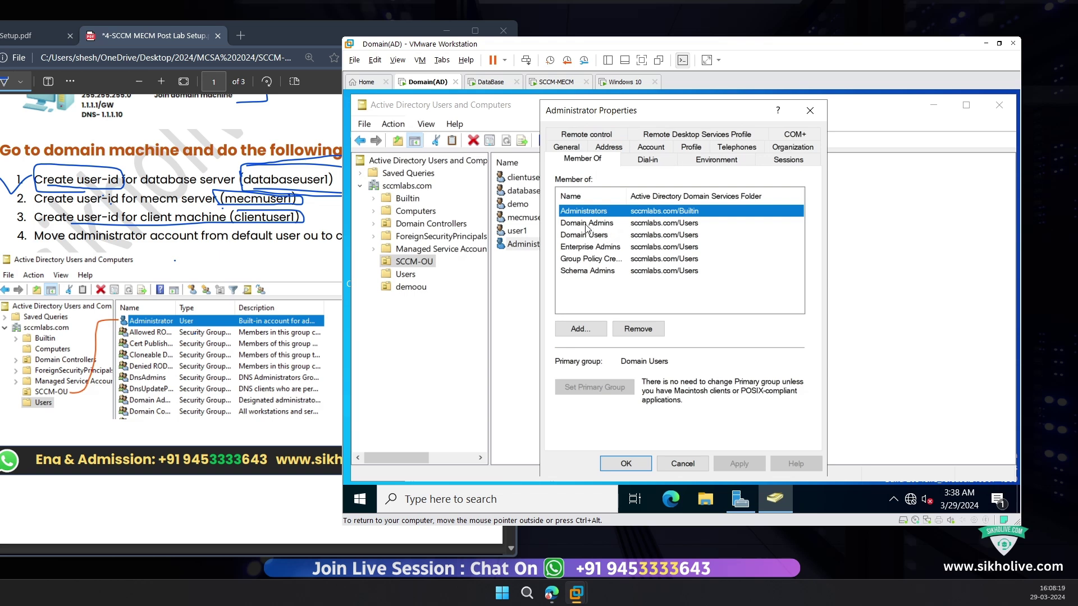
click(664, 223)
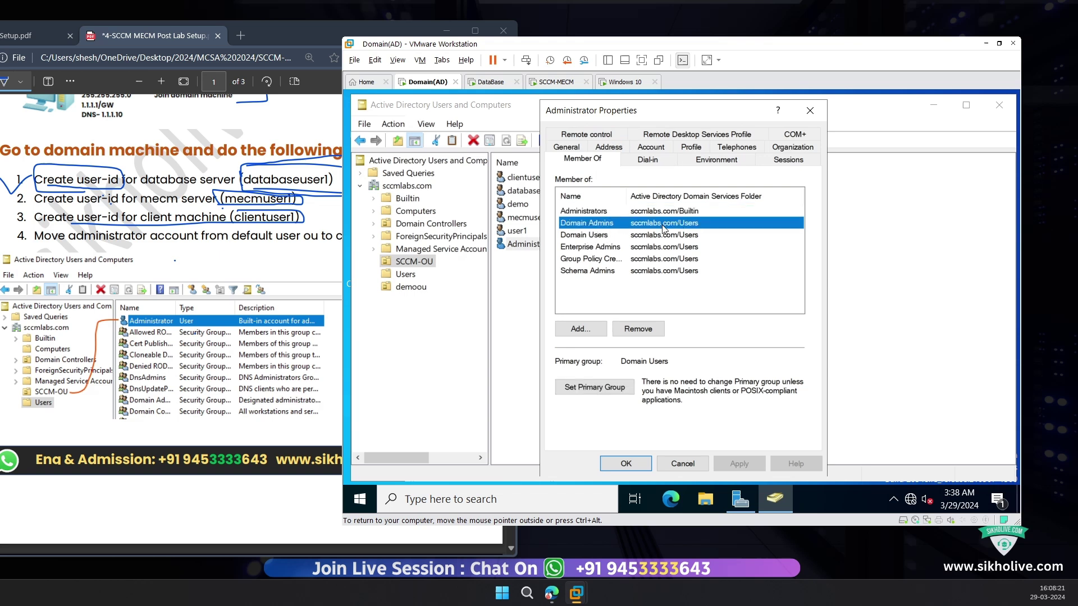
click(810, 110)
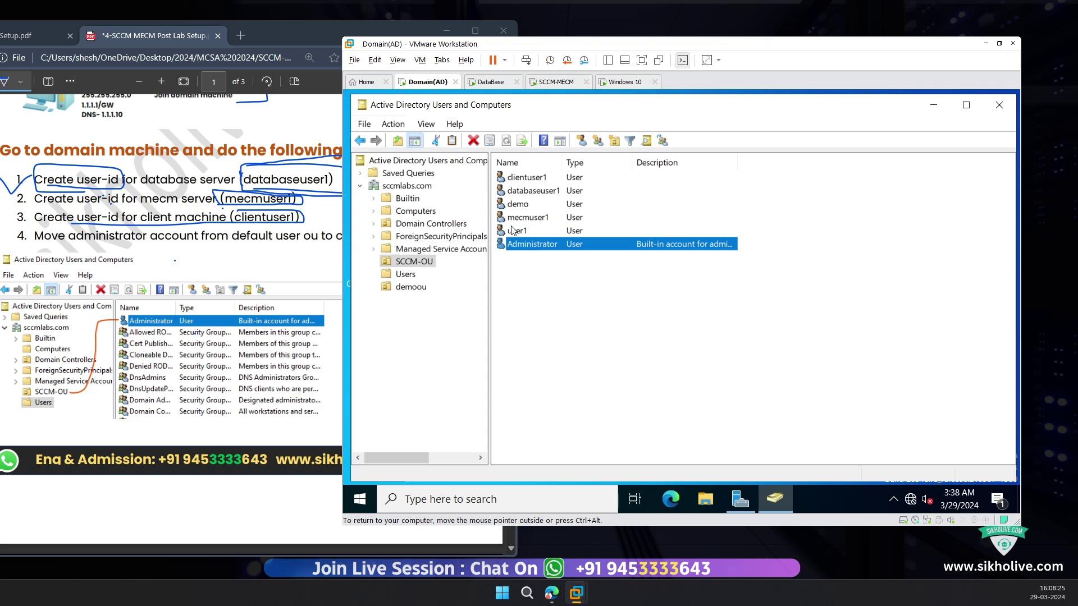
click(524, 182)
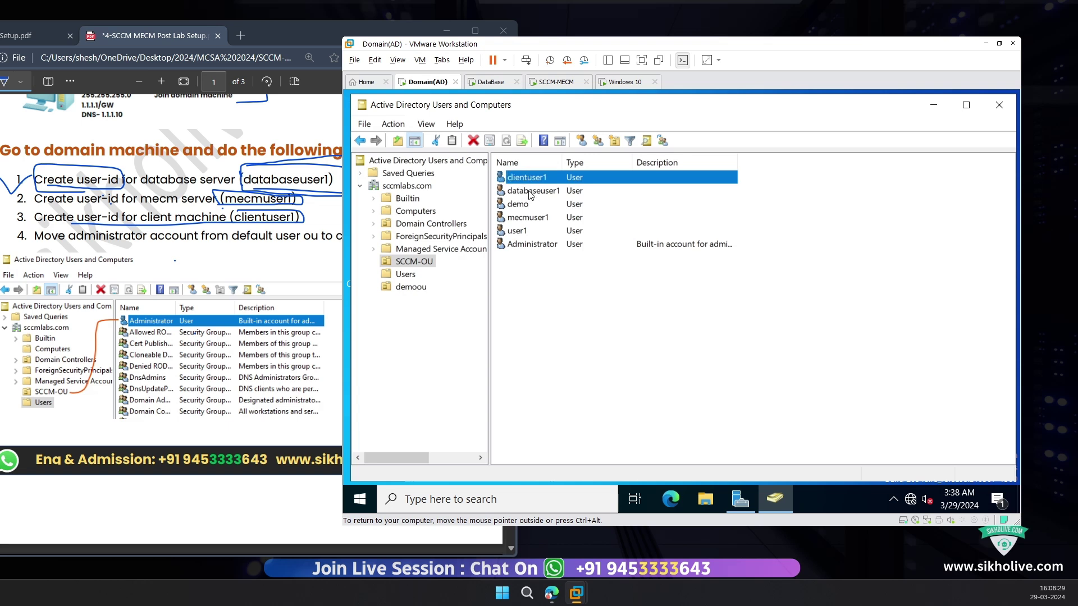
click(565, 191)
Step: Add clientuser1 to the Domain Admins group
click(558, 178)
right_click(558, 178)
click(604, 208)
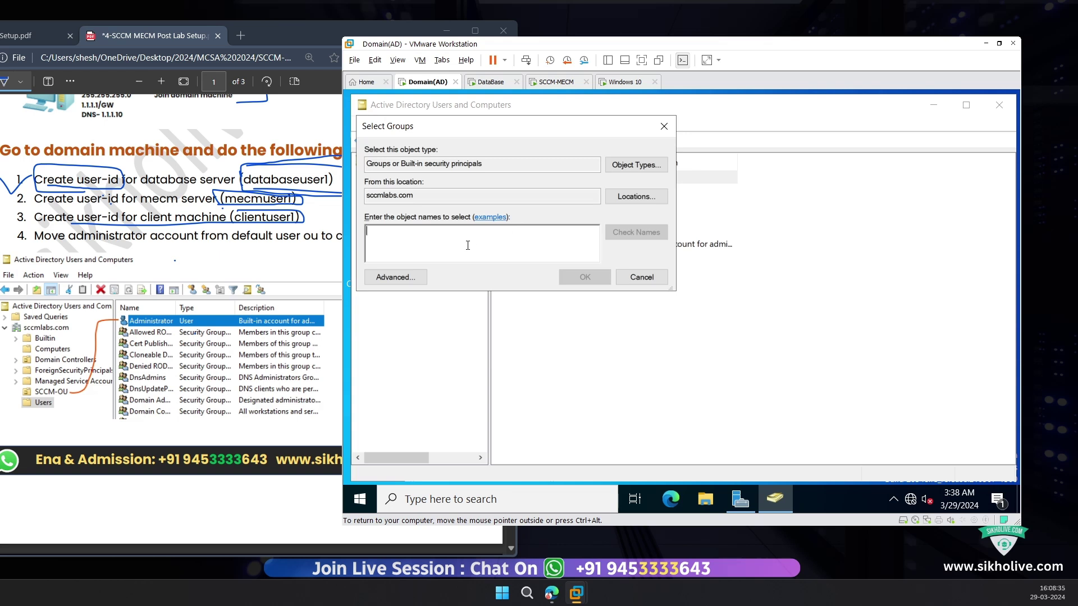
text(domain a)
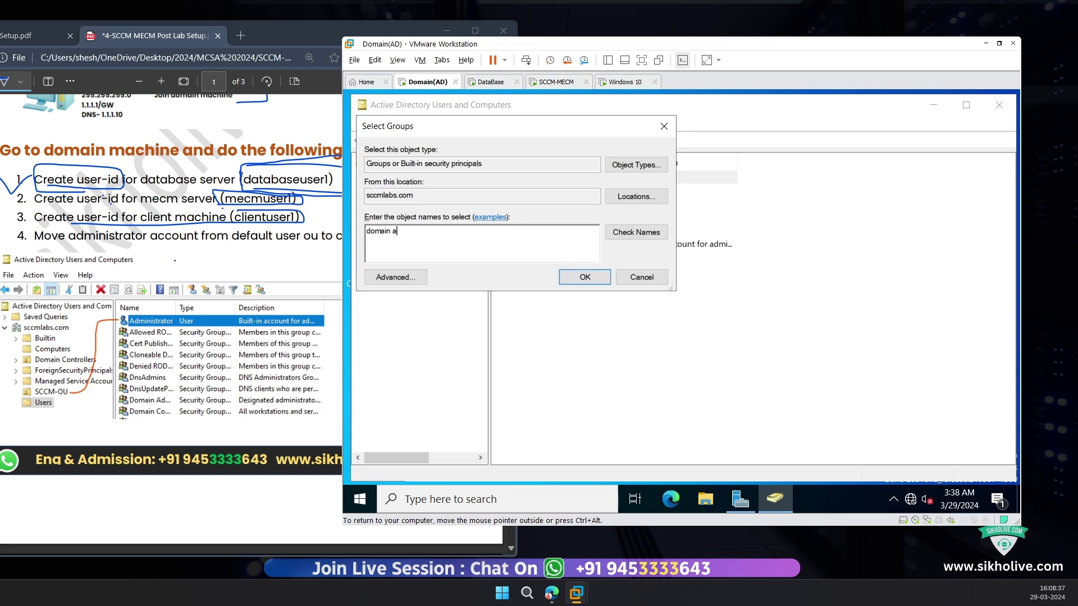
text(d)
click(608, 238)
click(583, 276)
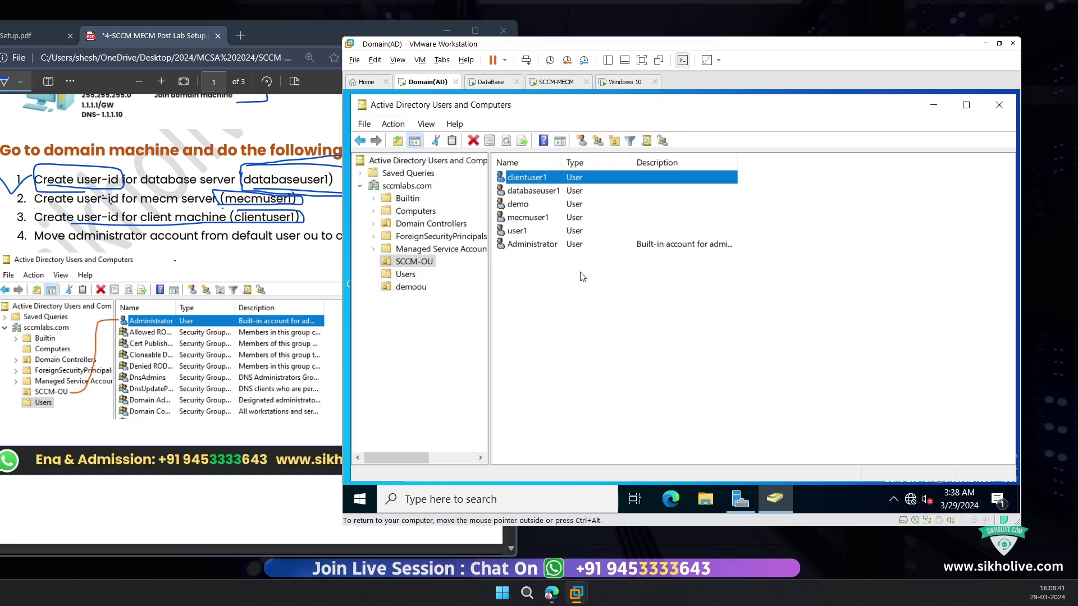
Step: Verify Domain Admins membership for databaseuser1, clientuser1 and mecmuser1 in their Member Of tabs
click(543, 192)
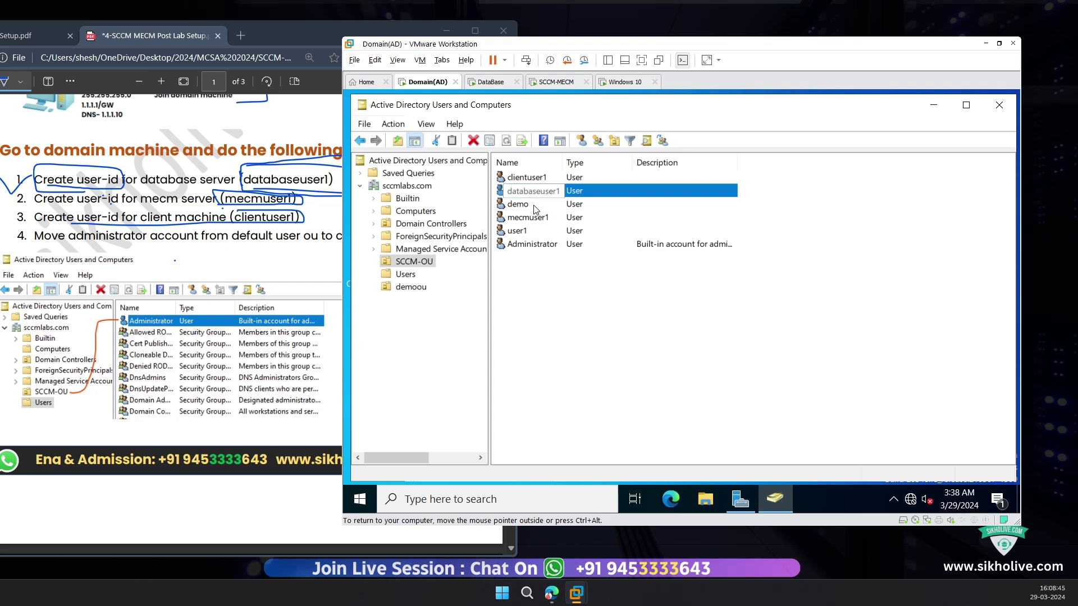
double_click(542, 192)
click(584, 134)
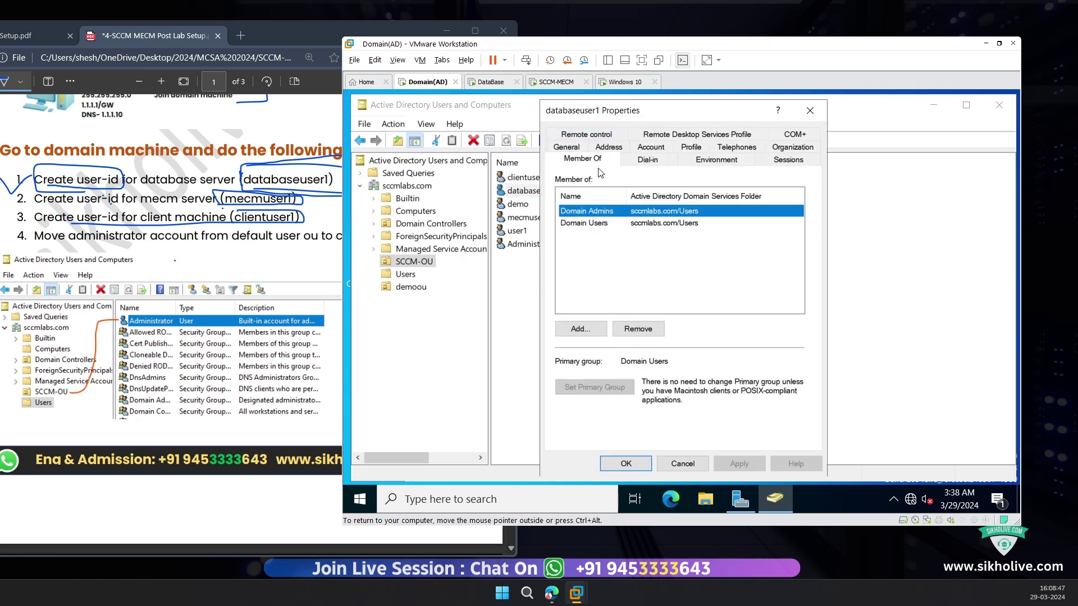
click(810, 110)
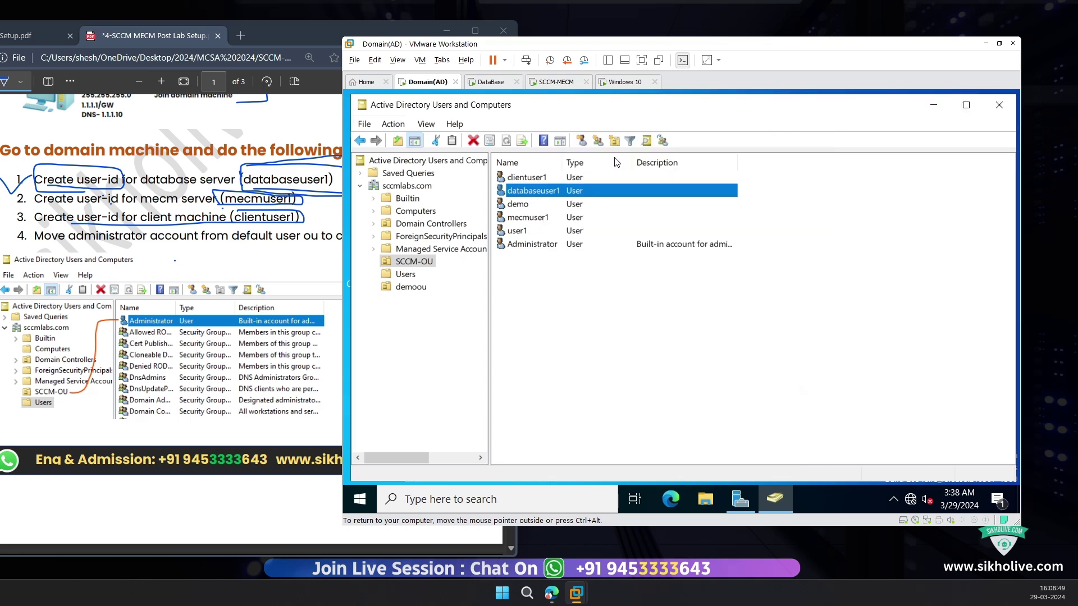
double_click(526, 177)
click(584, 135)
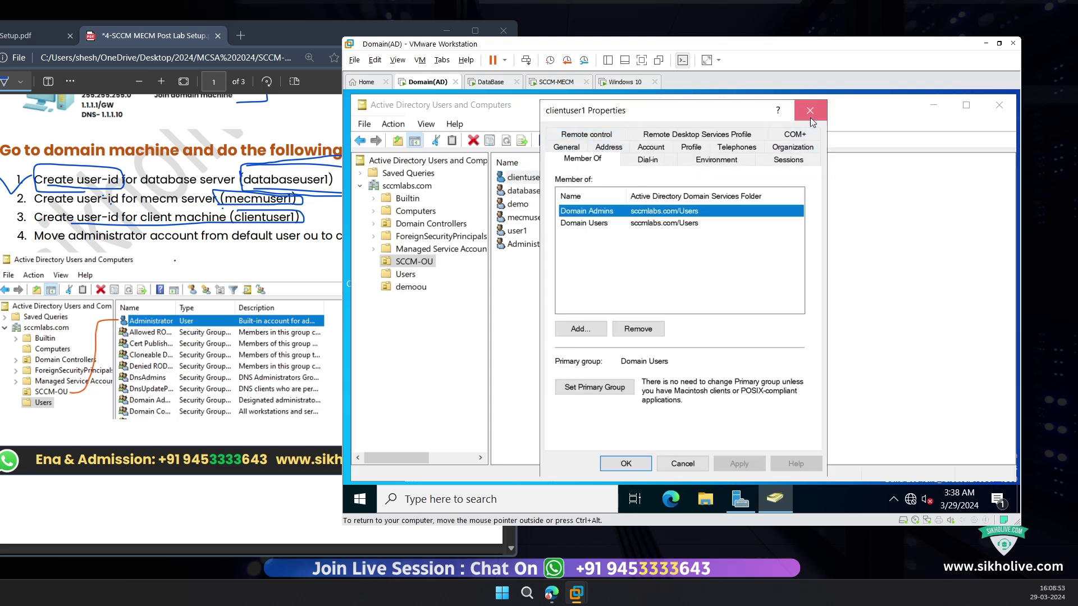
click(810, 110)
double_click(527, 218)
click(585, 135)
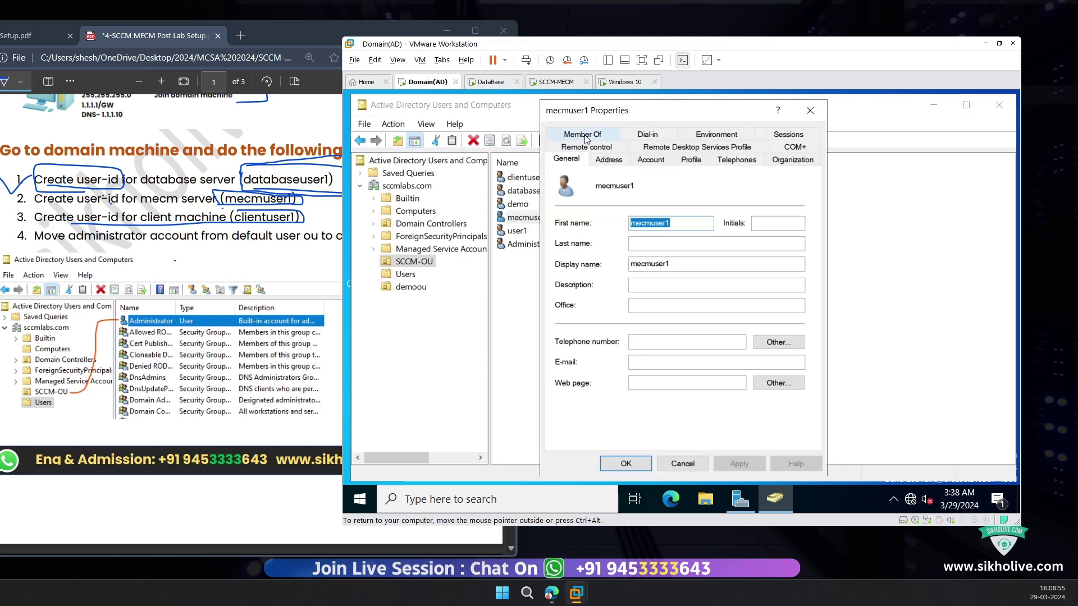
click(810, 110)
click(517, 232)
click(521, 206)
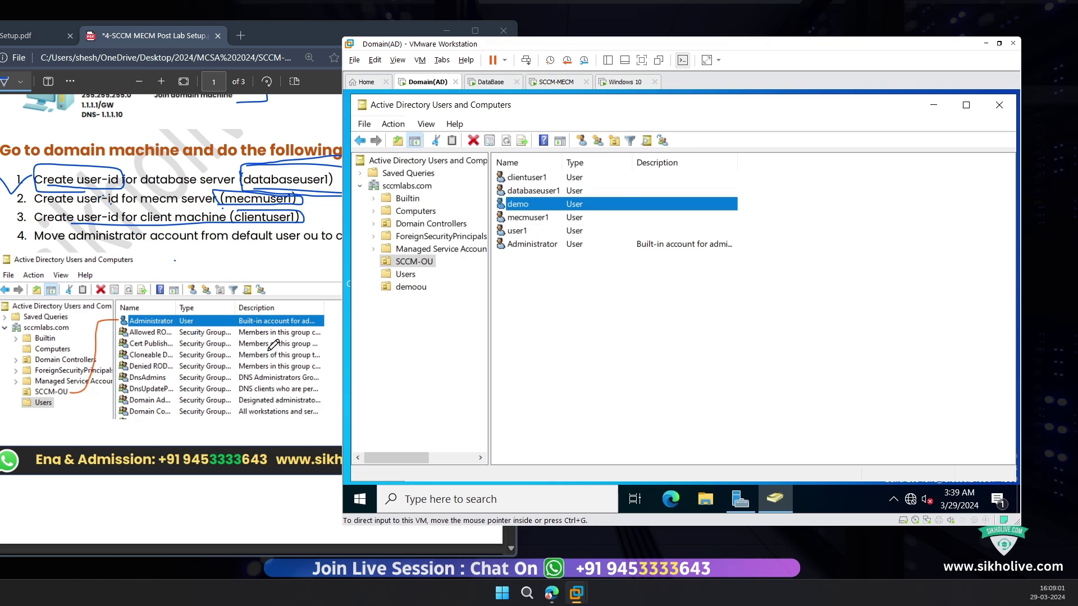
Step: Circle the demo, clientuser1, databaseuser1 and other lab user accounts in the PDF guide
click(238, 273)
scroll(246, 275, down, 1)
scroll(240, 281, down, 7)
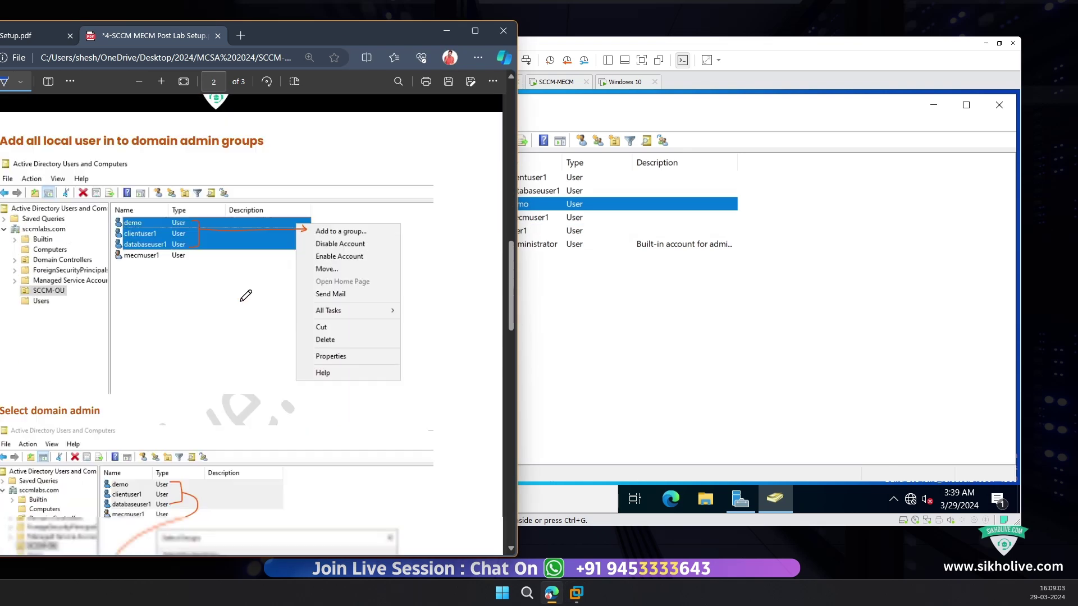
mouse_move(189, 202)
mouse_down()
mouse_move(202, 226)
mouse_move(315, 230)
mouse_move(336, 248)
mouse_up()
scroll(247, 323, down, 4)
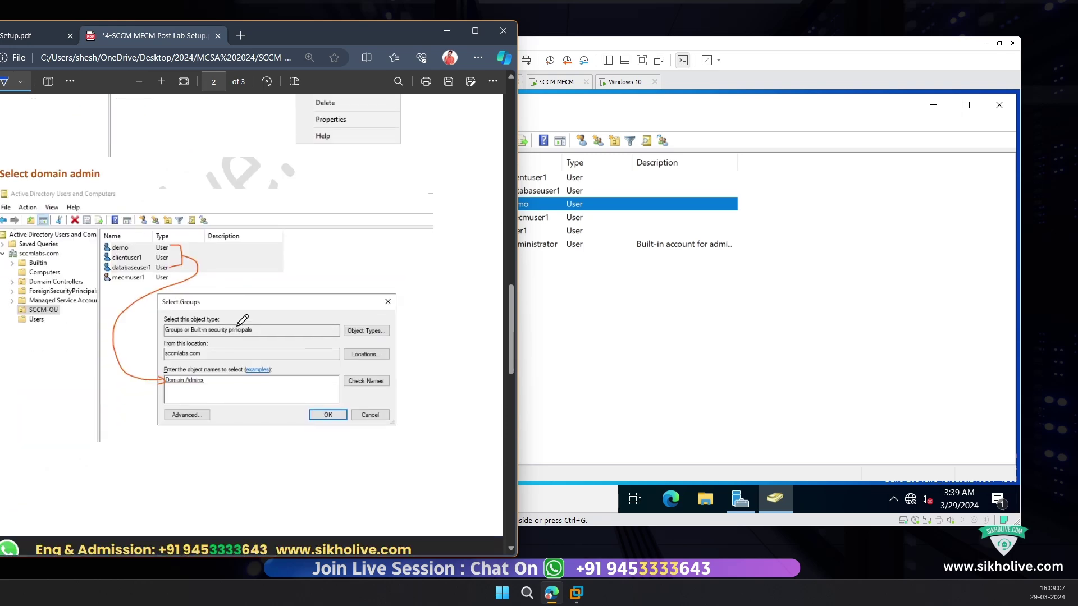
scroll(244, 318, up, 7)
scroll(242, 319, down, 3)
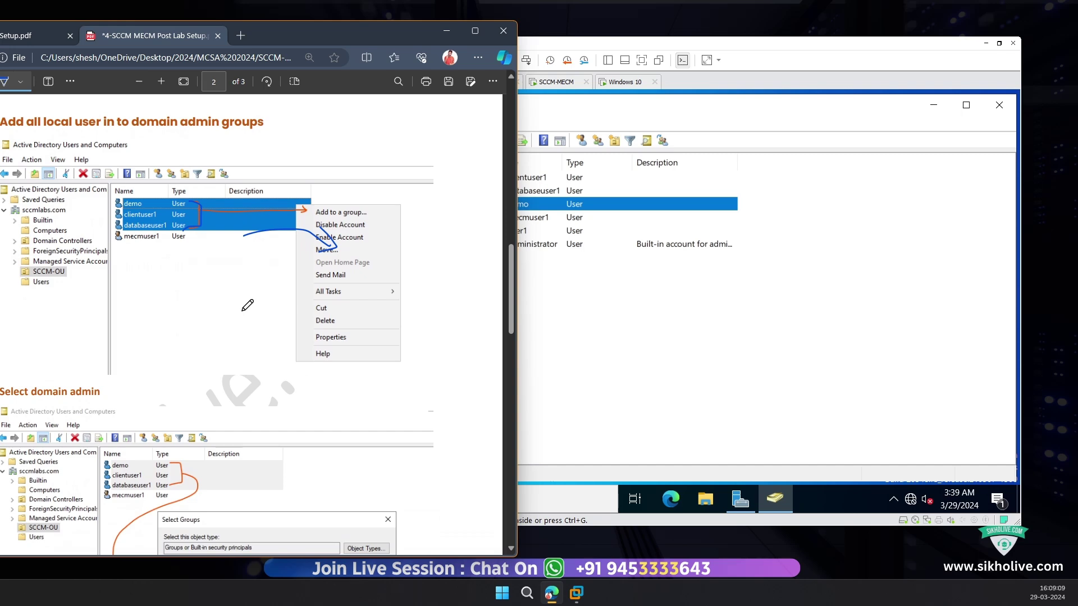
scroll(247, 309, up, 3)
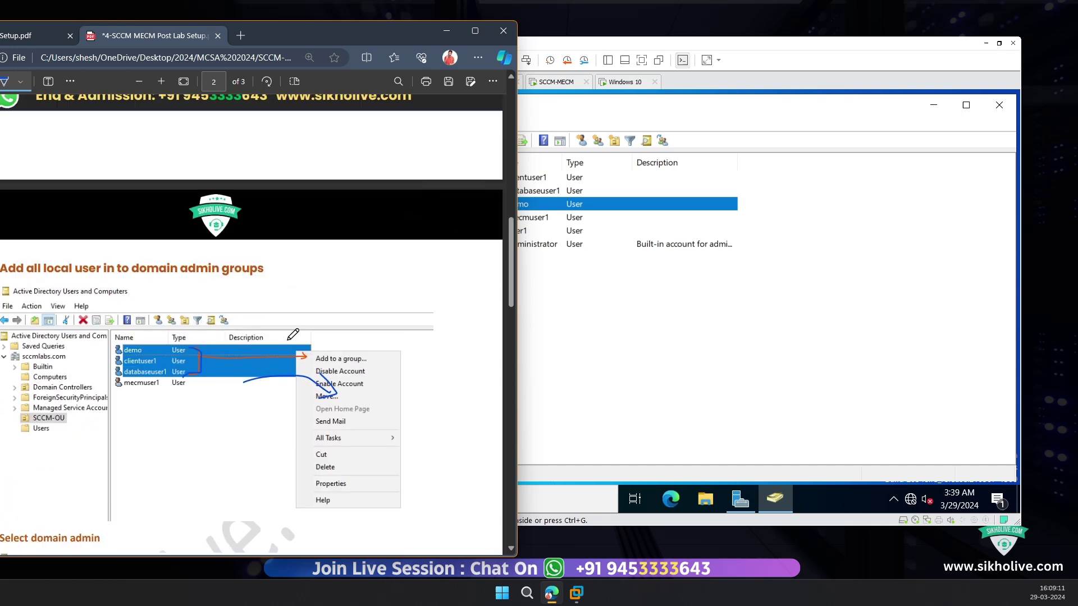
click(159, 431)
scroll(279, 355, down, 3)
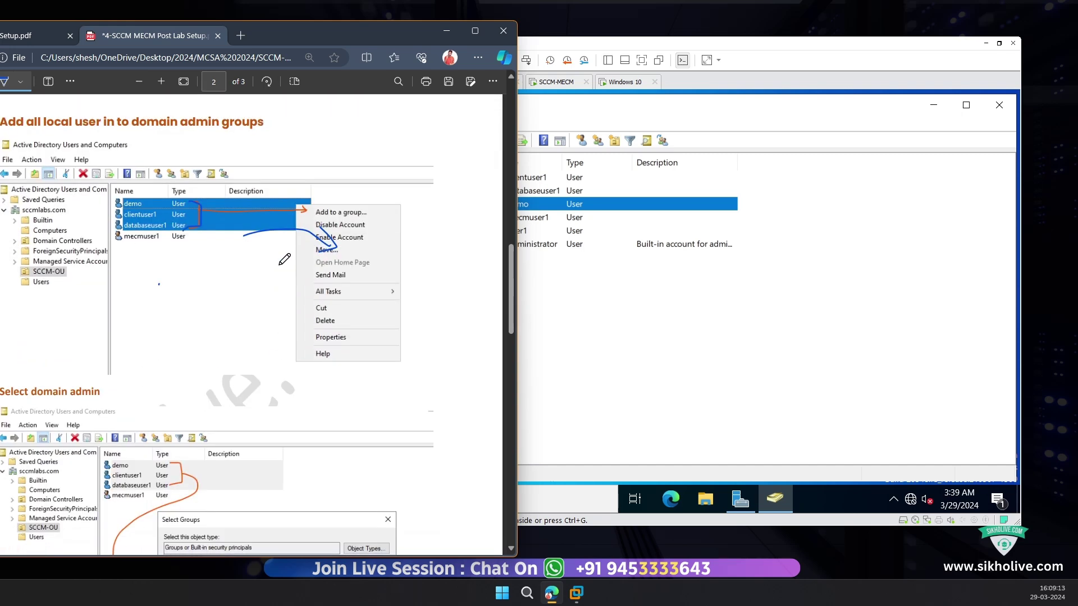
mouse_move(191, 234)
mouse_down()
mouse_move(174, 192)
mouse_move(118, 195)
mouse_move(120, 243)
mouse_move(210, 240)
mouse_up()
drag(284, 250, 334, 230)
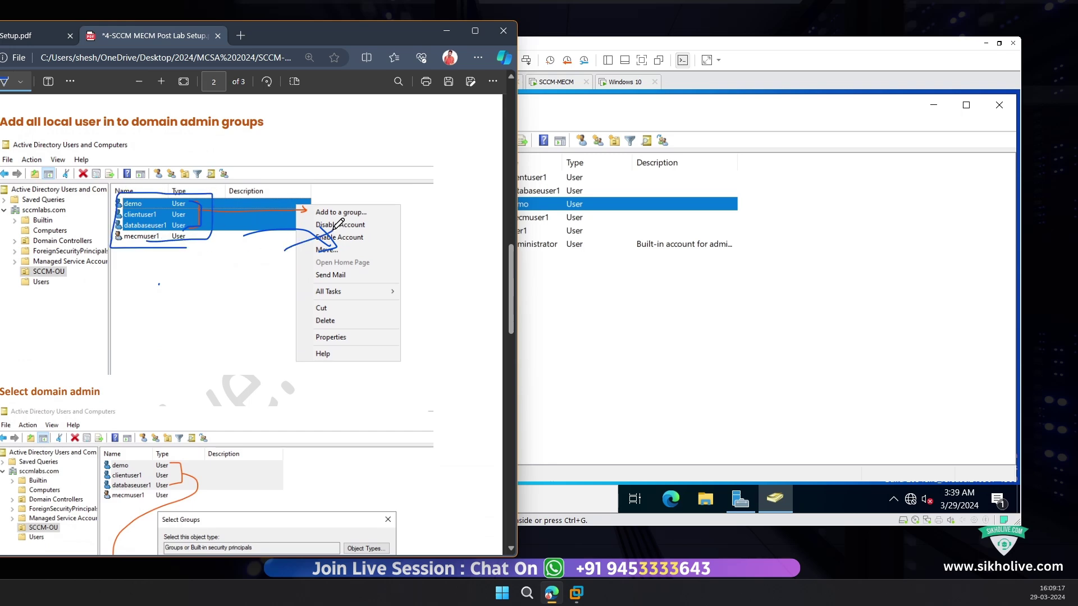
Step: Underline the database-server login step and bring up the DataBase VM
scroll(209, 399, down, 6)
scroll(206, 379, down, 8)
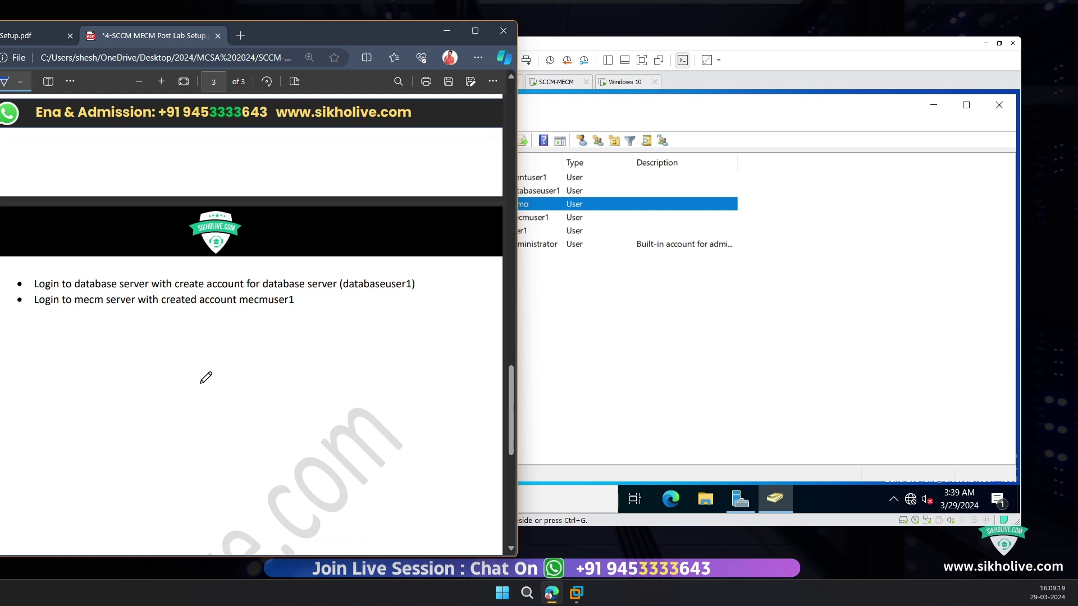
scroll(206, 375, up, 4)
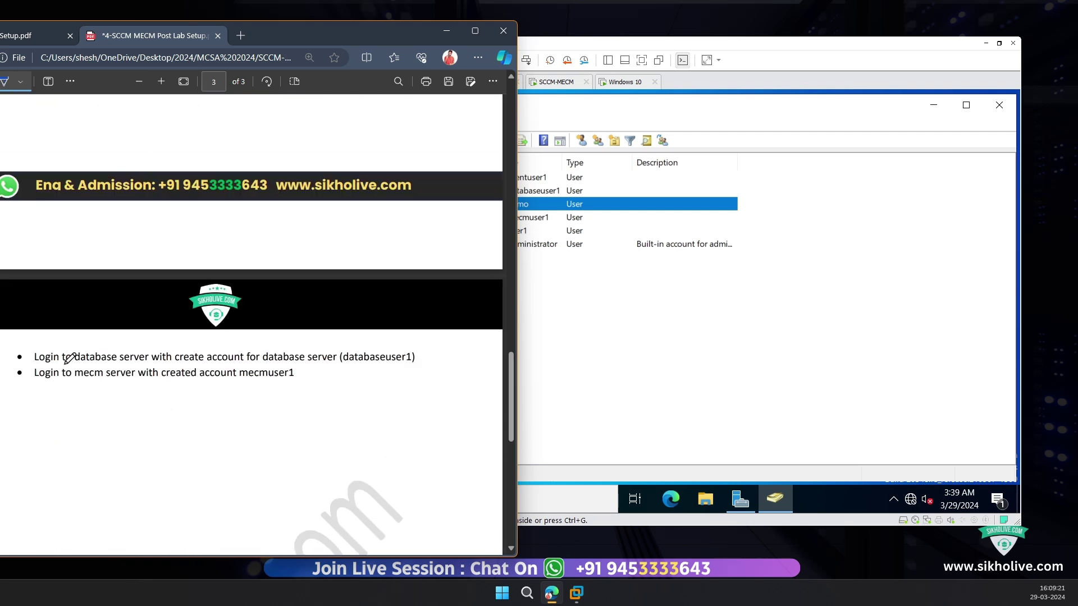
mouse_move(65, 366)
mouse_down()
mouse_move(421, 357)
mouse_move(353, 345)
mouse_move(88, 346)
mouse_up()
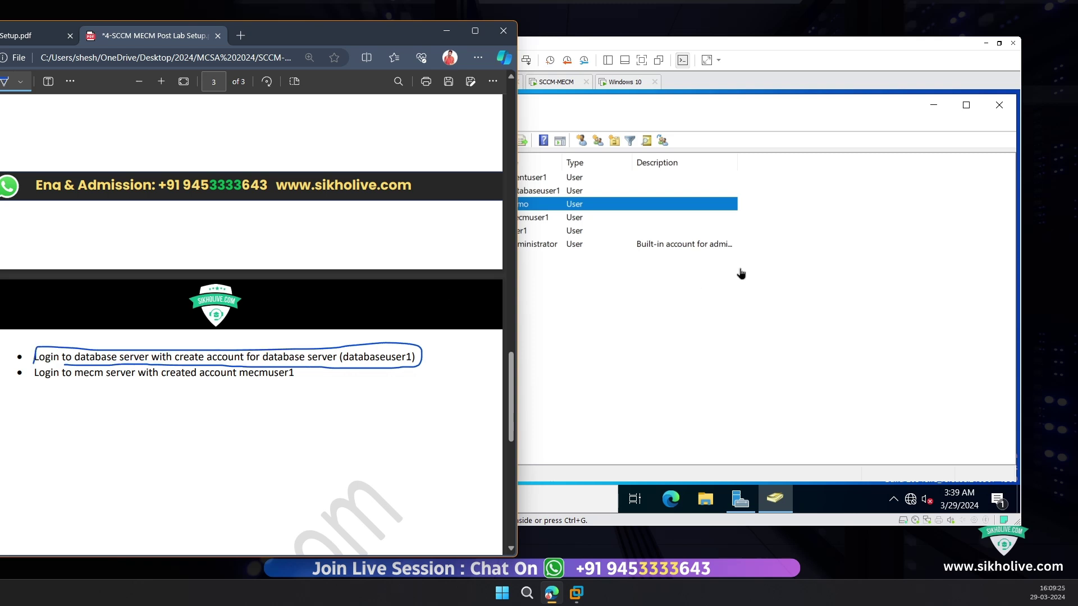
click(741, 273)
click(493, 82)
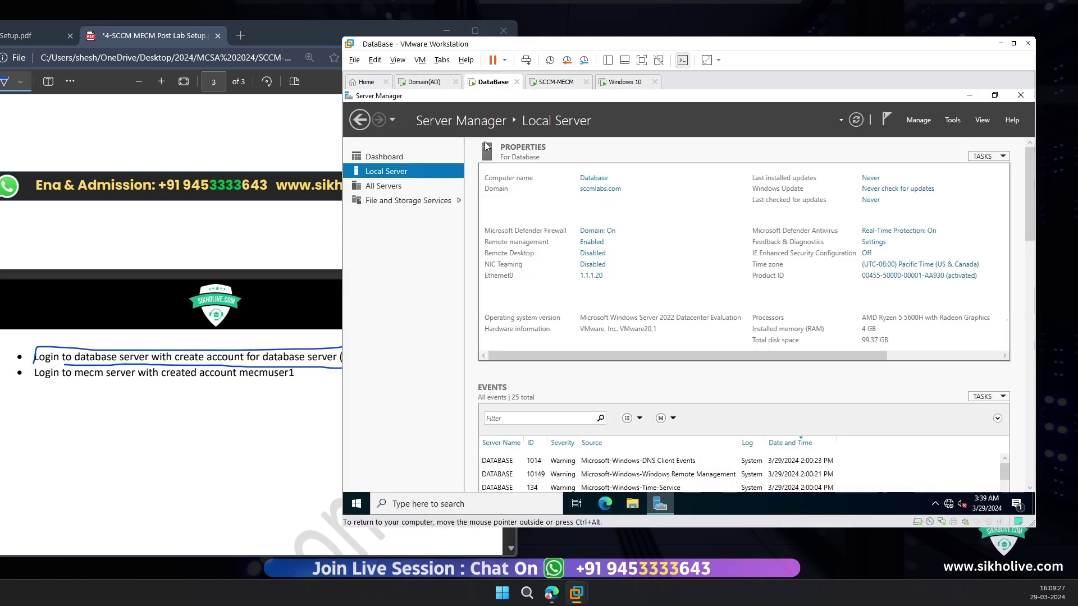
Step: Close Server Manager and sign out of the DataBase VM with the logoff command
click(1019, 95)
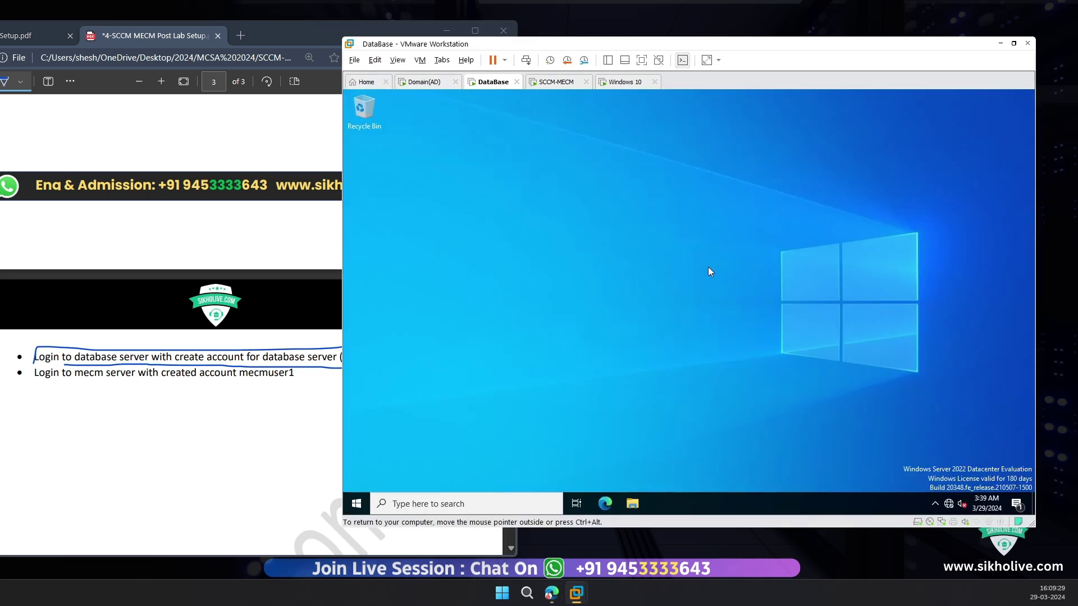
key(super+r)
text(l)
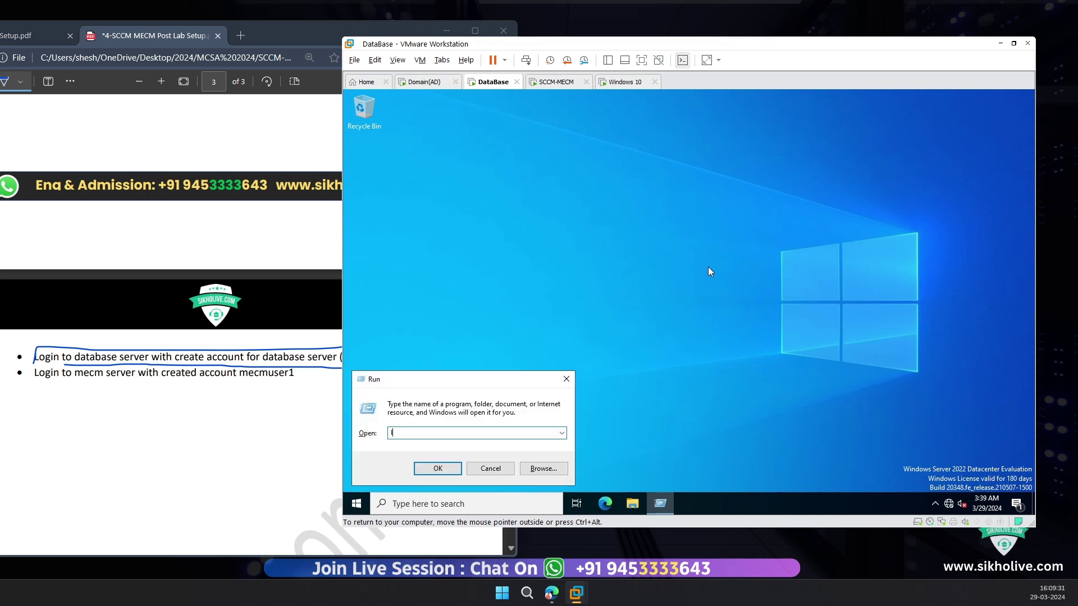
text(ogoff)
key(Return)
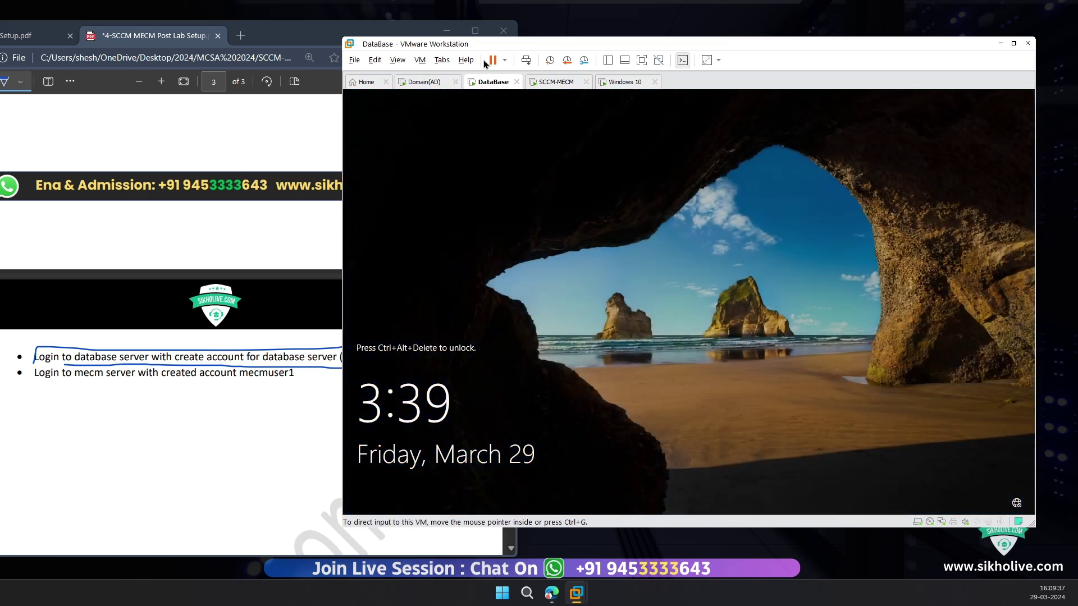
click(526, 60)
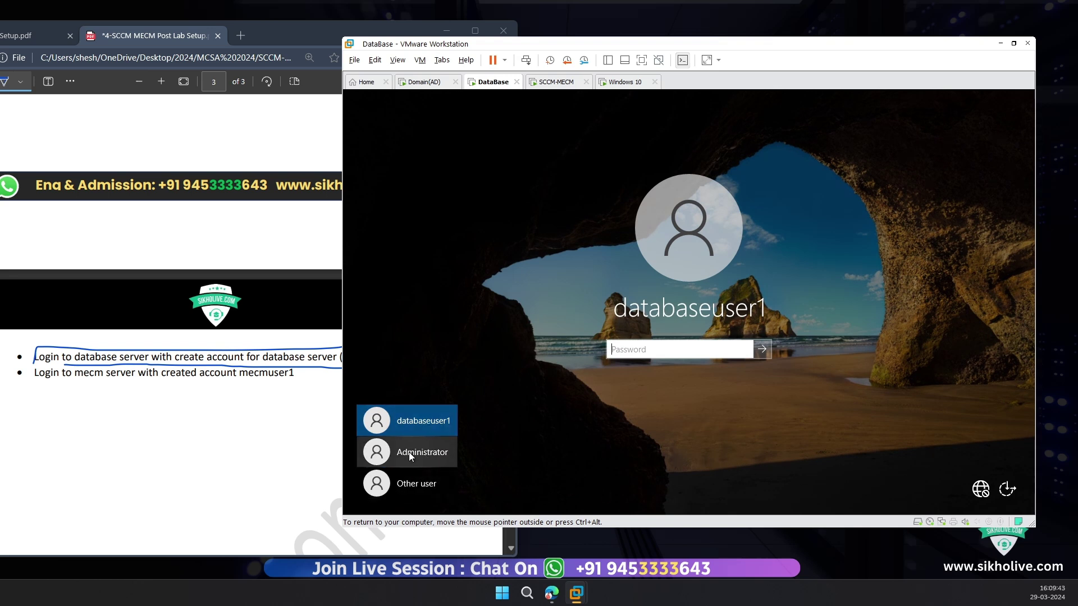
Step: Restart the DataBase virtual machine from its tab's context menu
right_click(500, 85)
mouse_move(539, 108)
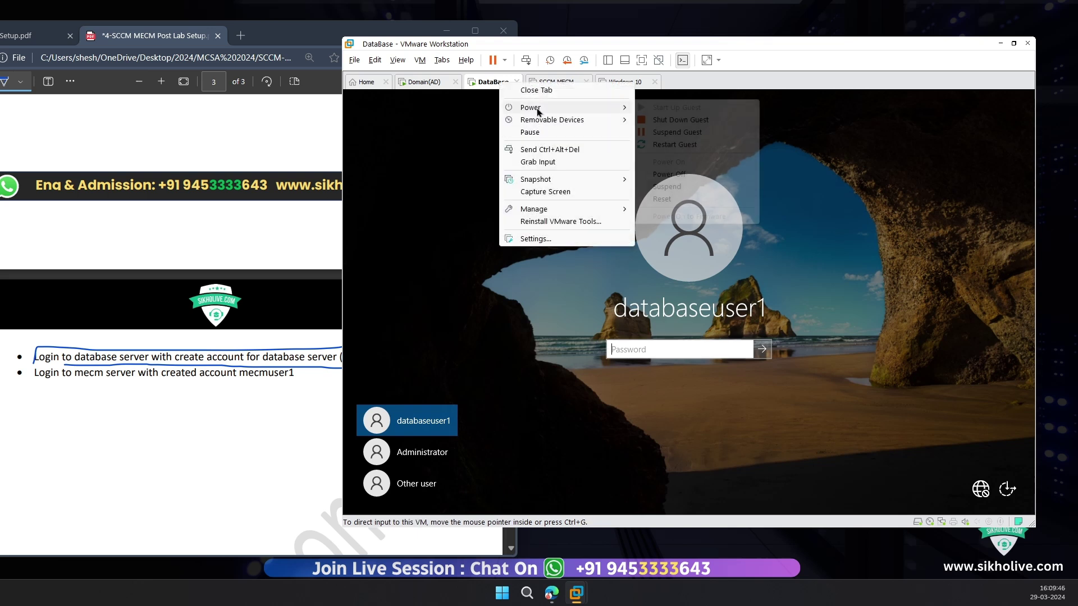
click(678, 148)
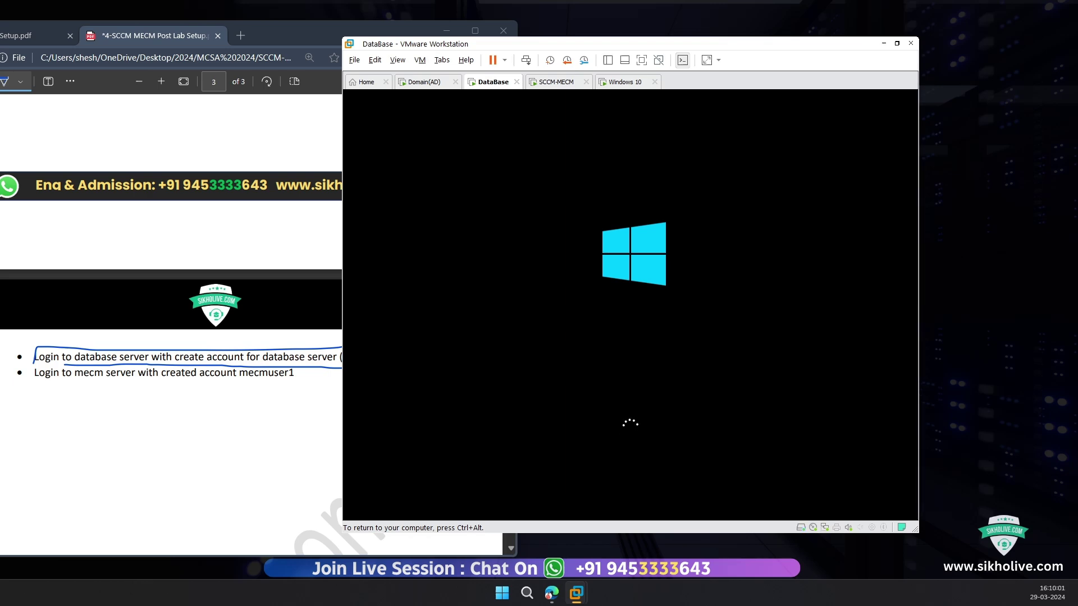
Step: Review the lab instructions PDF, then return to the DataBase VM's lock screen
key(ctrl+alt)
click(310, 281)
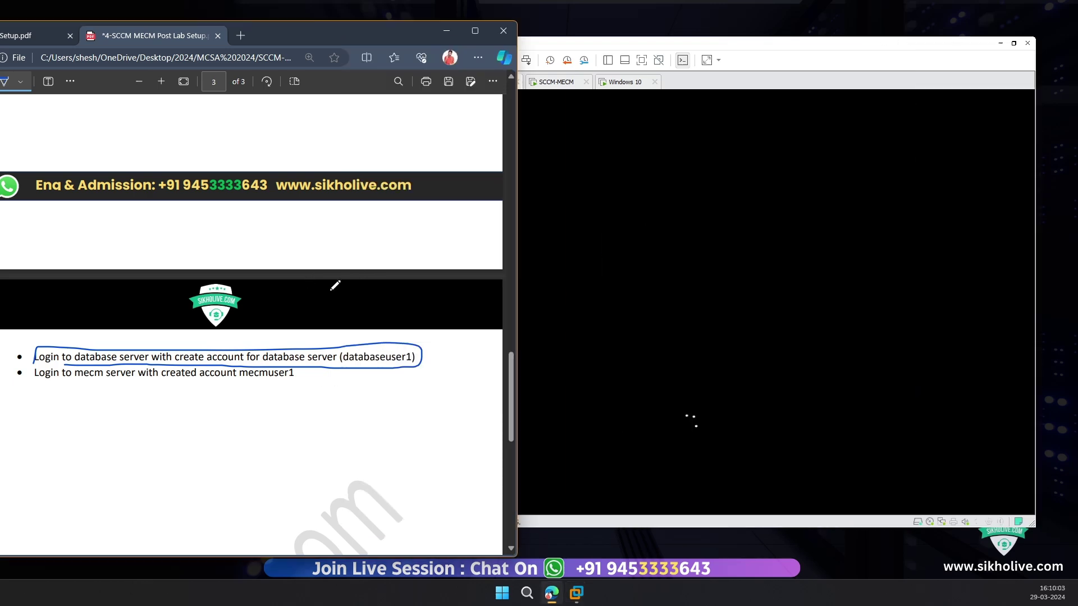
scroll(335, 289, up, 10)
scroll(329, 299, up, 6)
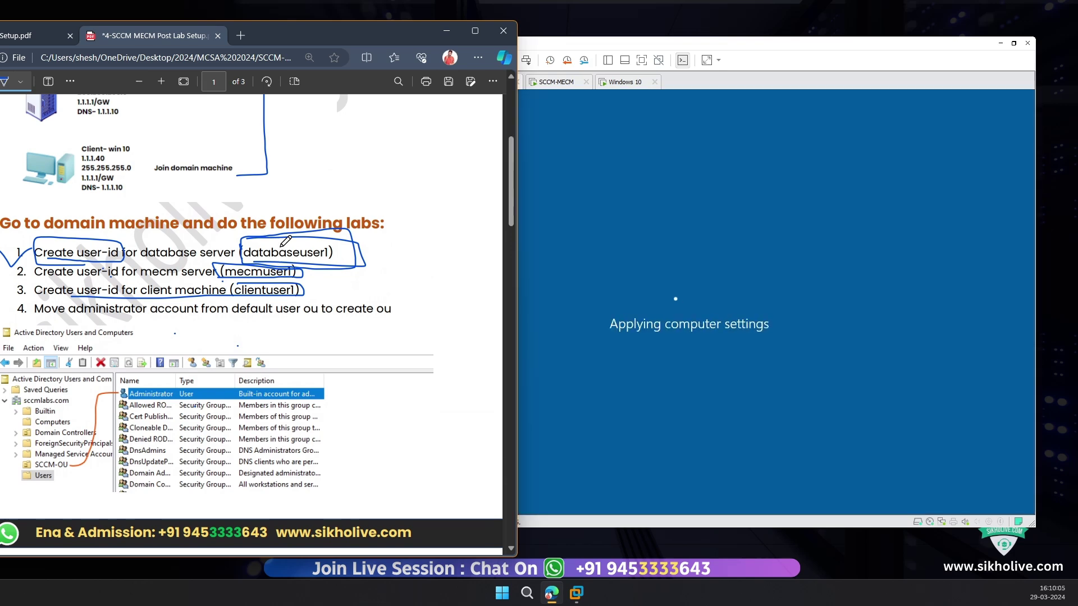
mouse_move(270, 248)
mouse_down()
mouse_move(321, 248)
mouse_move(329, 263)
mouse_move(270, 247)
mouse_up()
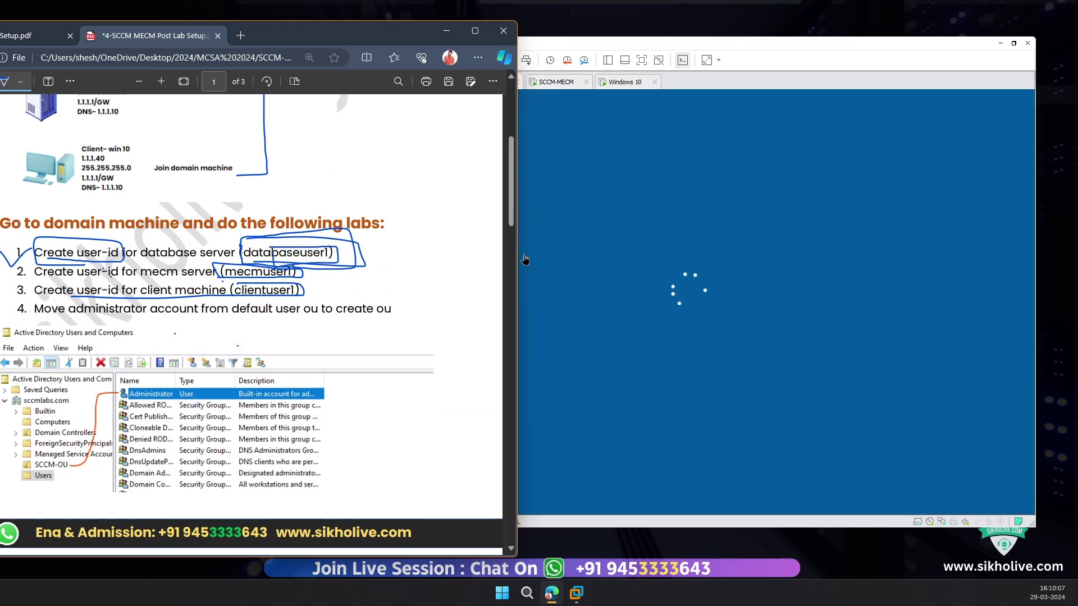
click(706, 295)
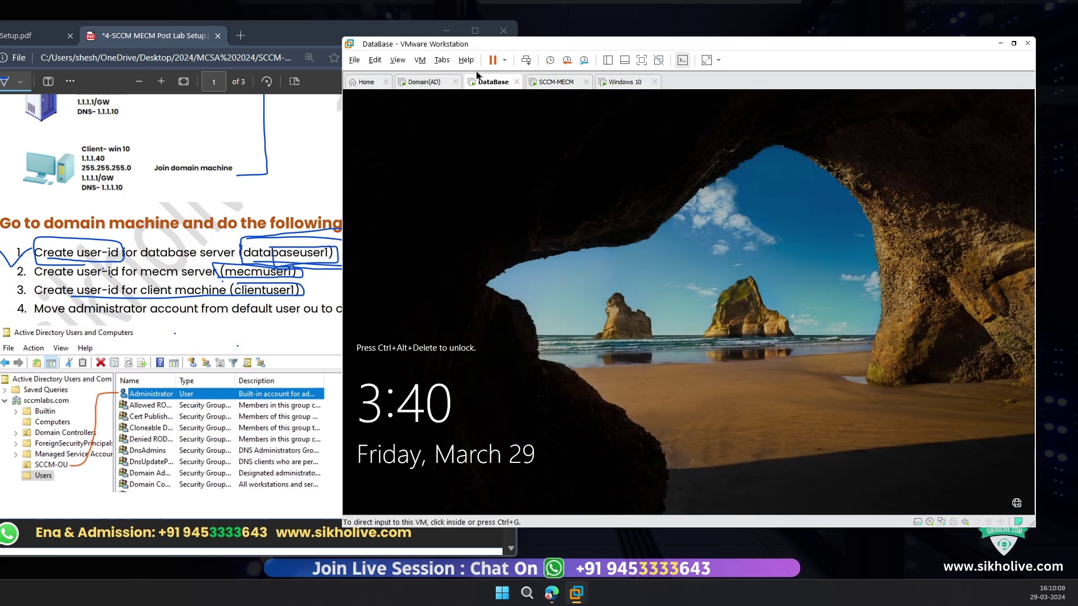
Step: Sign in to the DataBase VM as Other user databaseuser1 with its password, then switch to SCCM-MECM
click(526, 61)
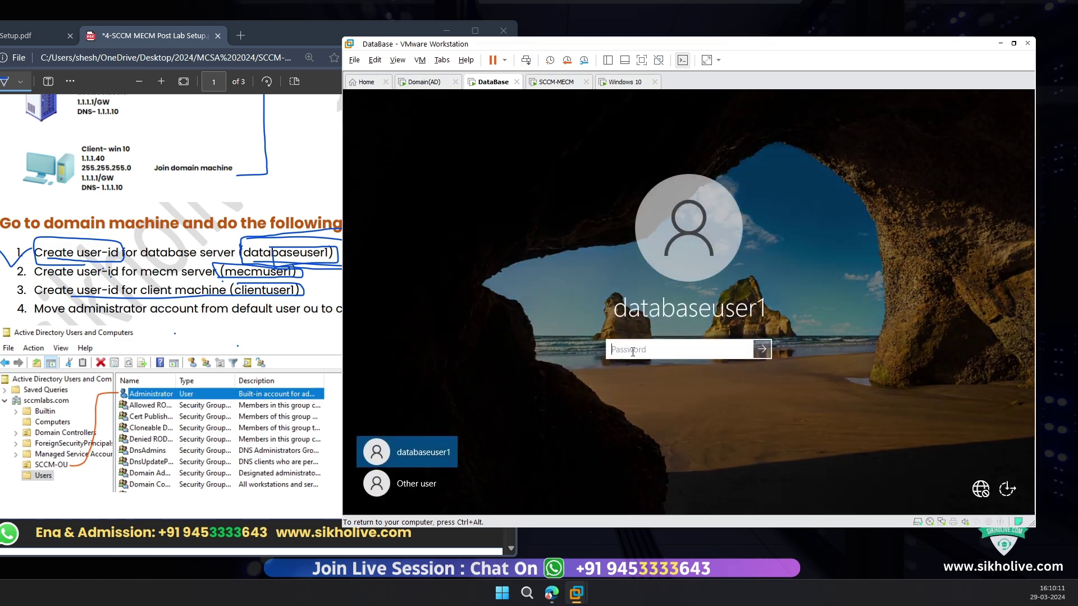
click(430, 486)
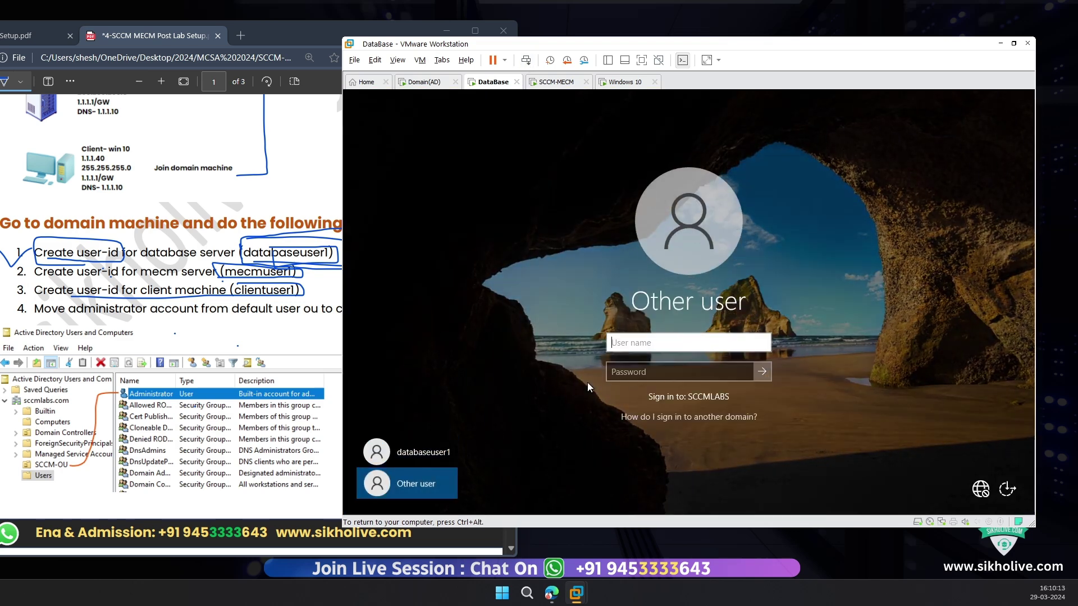
text(databa)
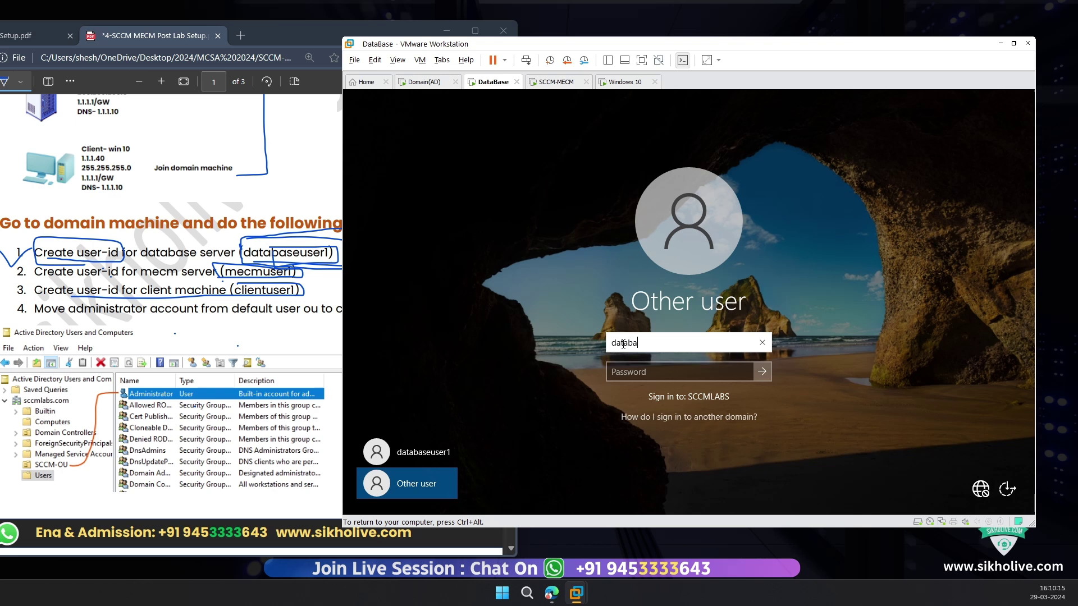
text(seuser1)
key(Tab)
text(P)
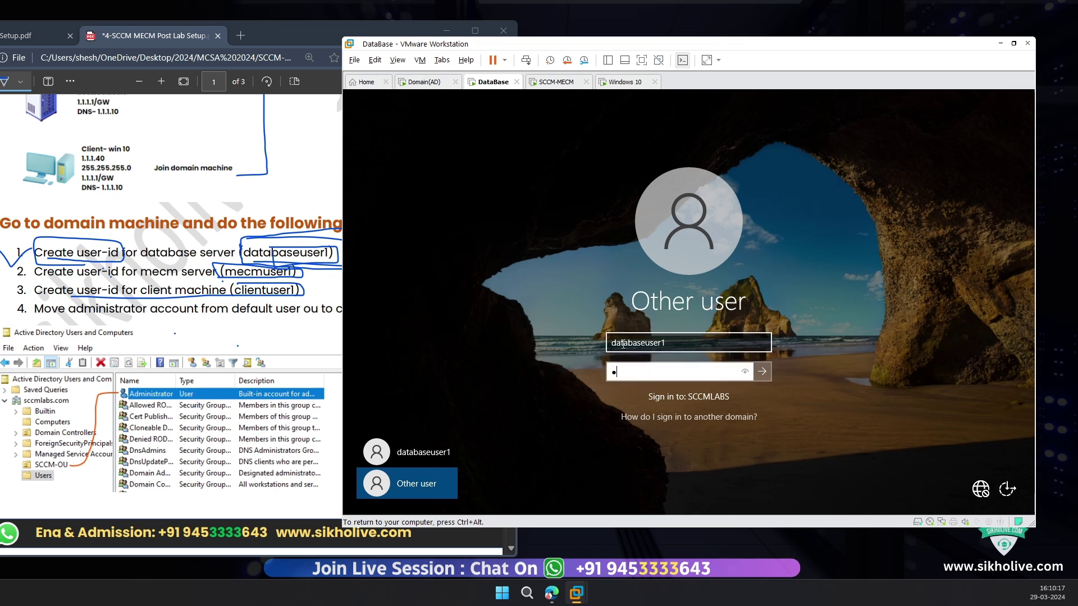
key(Return)
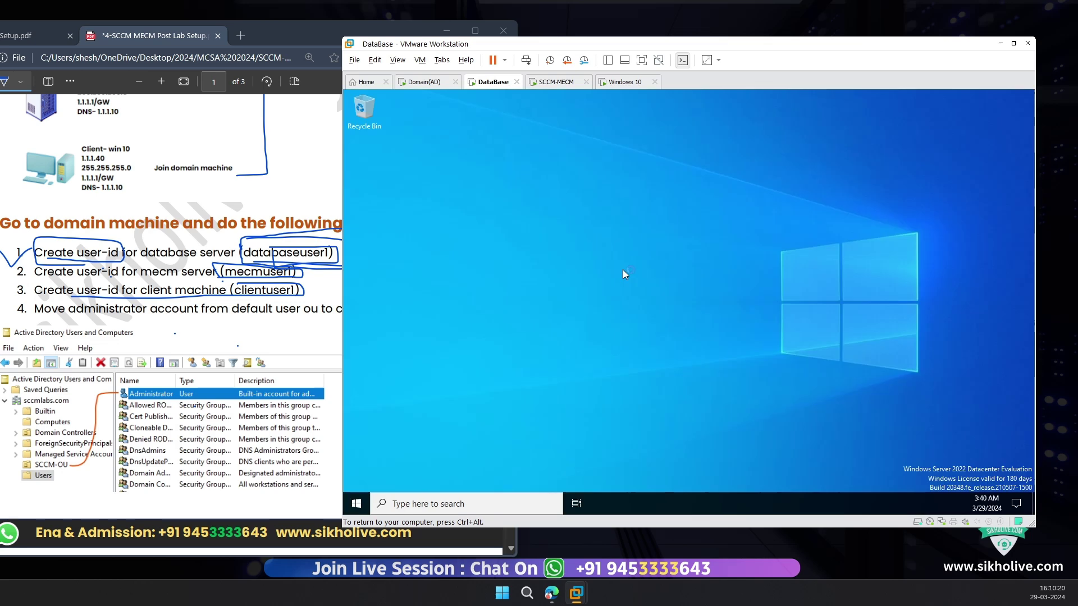
click(279, 243)
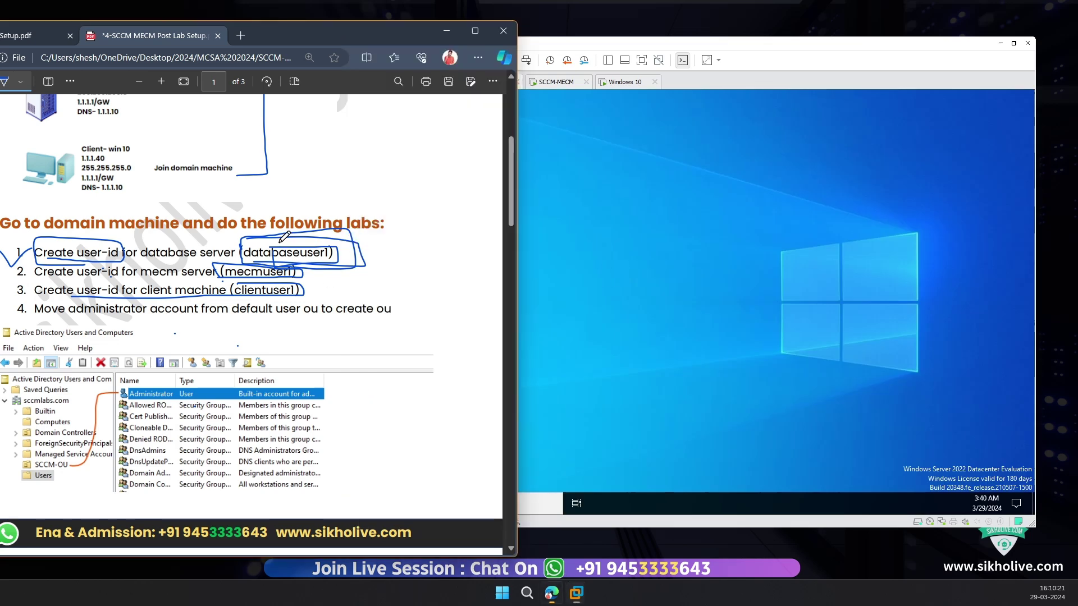
click(556, 82)
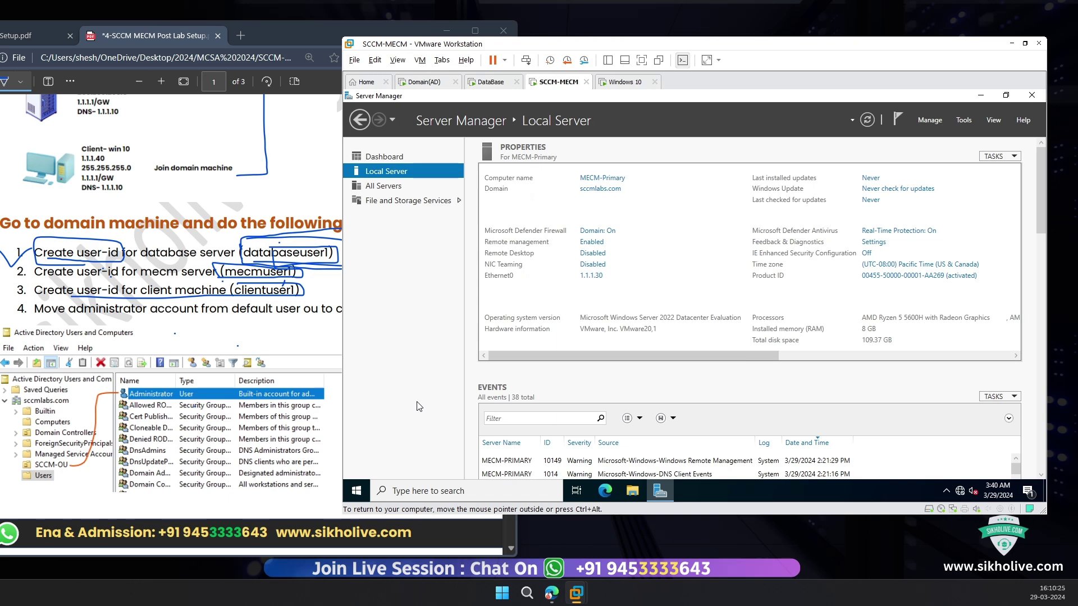
Step: Sign out of the SCCM-MECM server with logoff and choose Other user at sign-in
key(super+r)
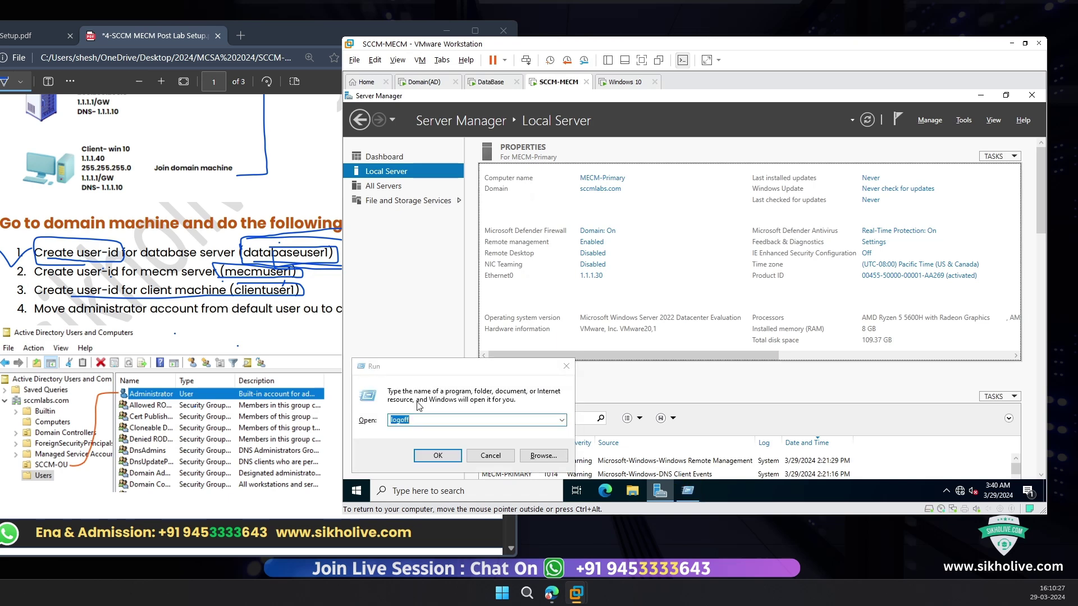
click(446, 455)
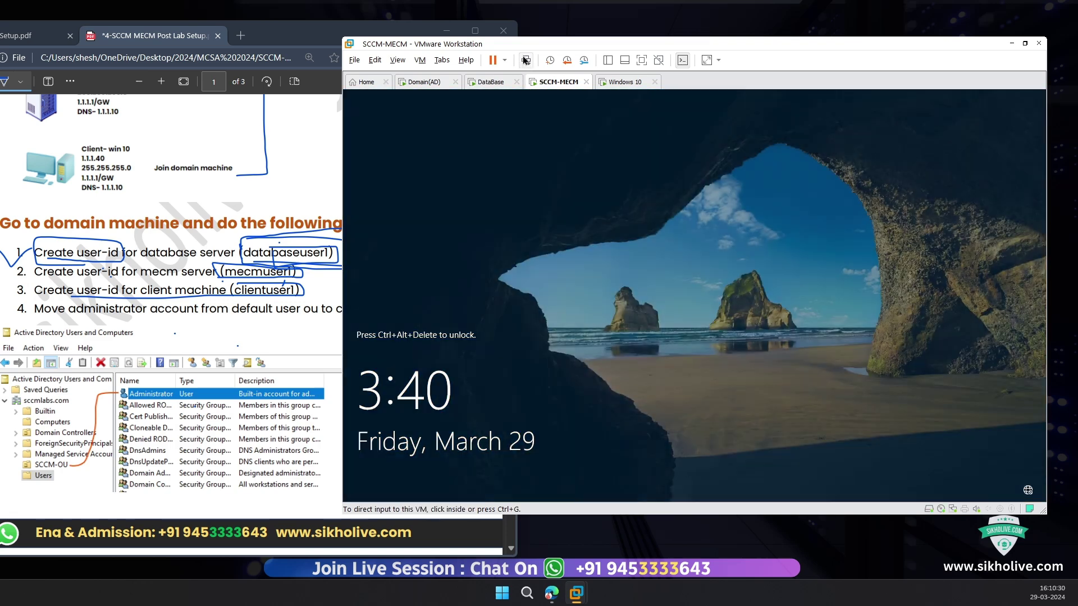
click(476, 312)
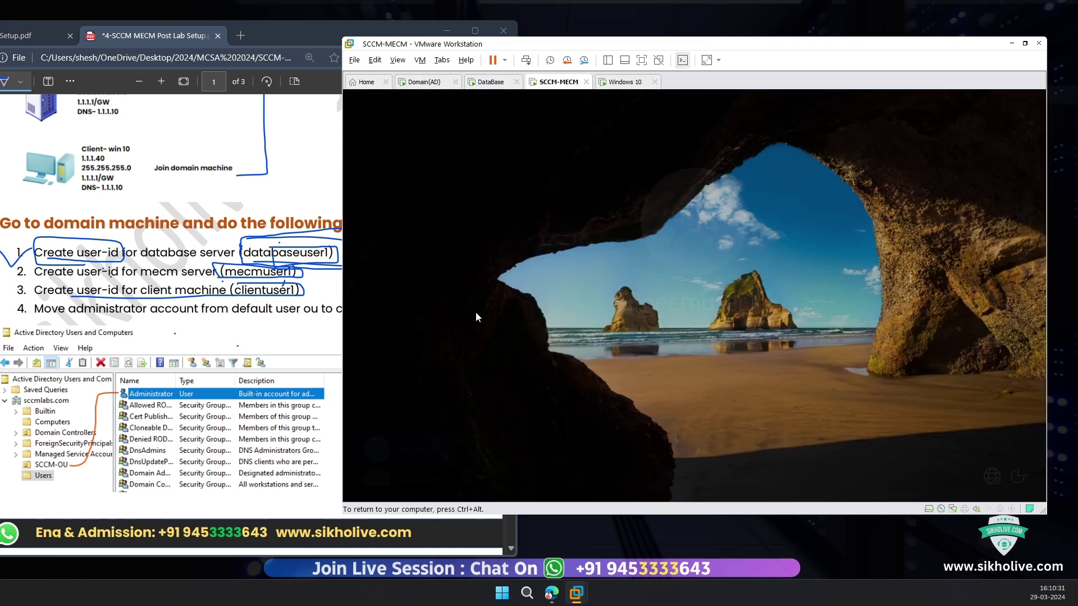
click(416, 478)
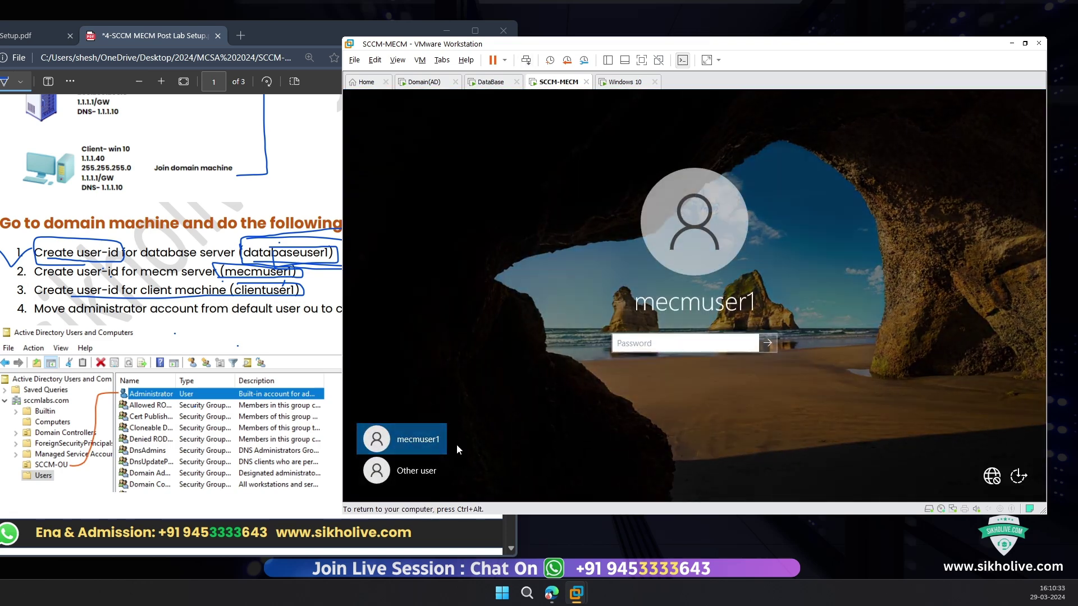
Step: Sign in as the MECM domain user mecmuser1 with its password, then switch to Windows 10
click(645, 336)
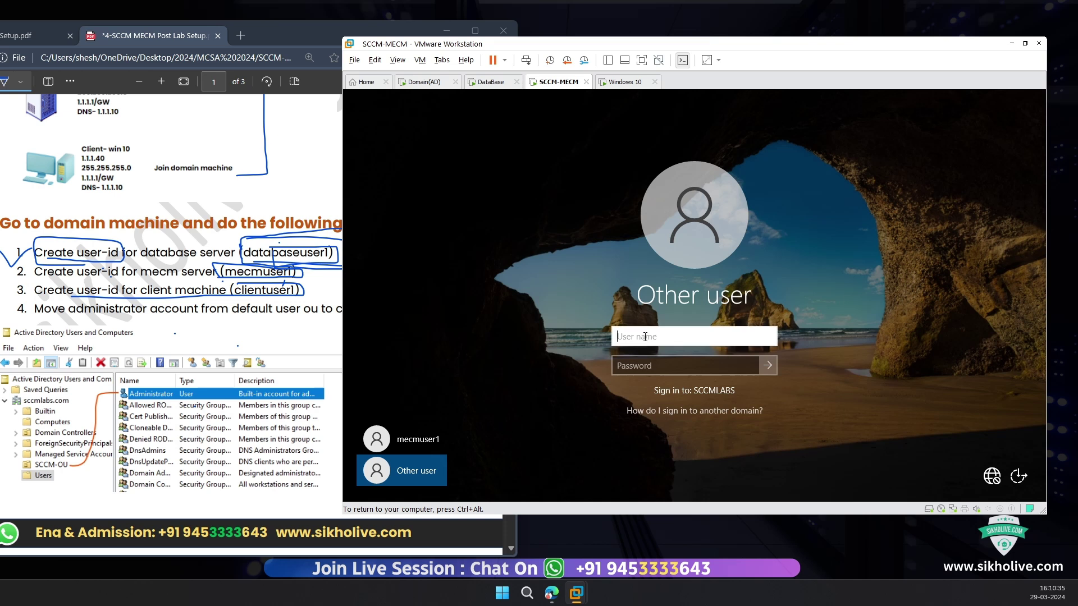
text(mecmuser1)
key(Tab)
text(••••)
key(Return)
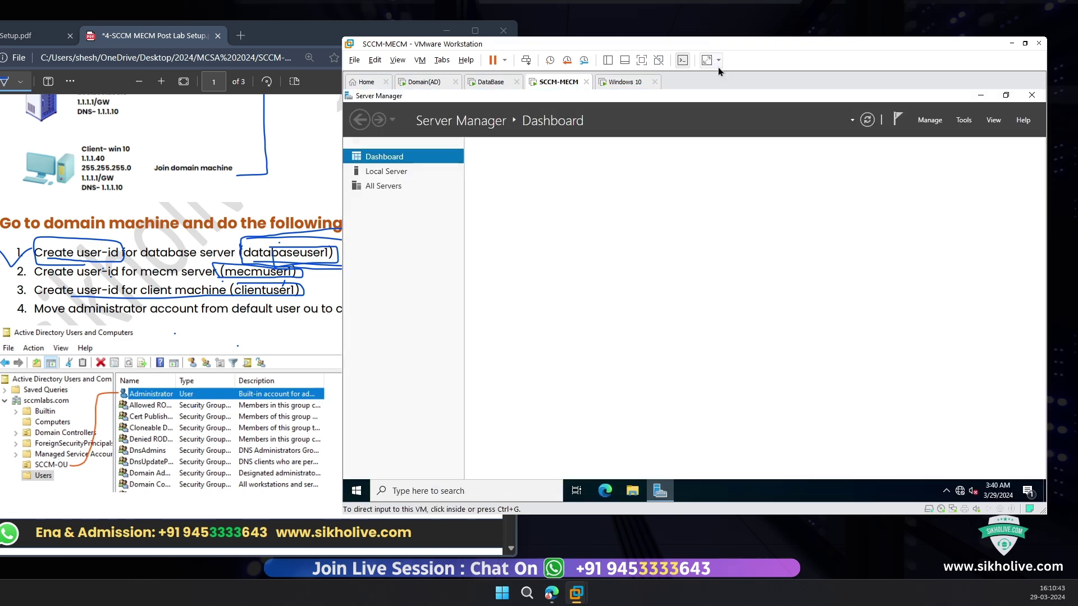
click(623, 82)
click(311, 287)
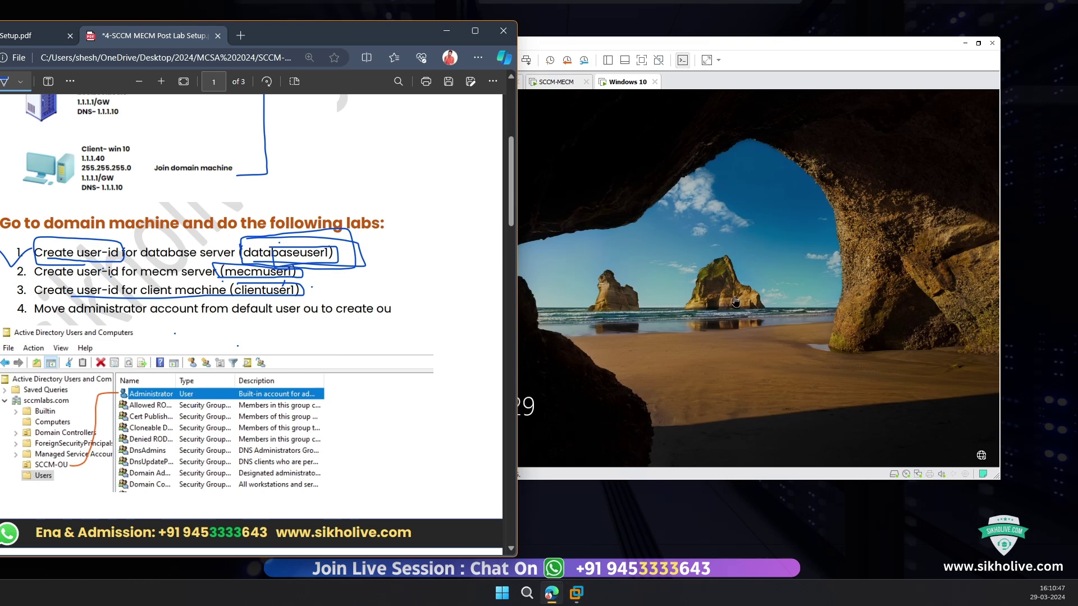
Step: Attempt sign-in on Windows 10 as misspelled 'clinetuser1' and dismiss the resulting error
click(522, 247)
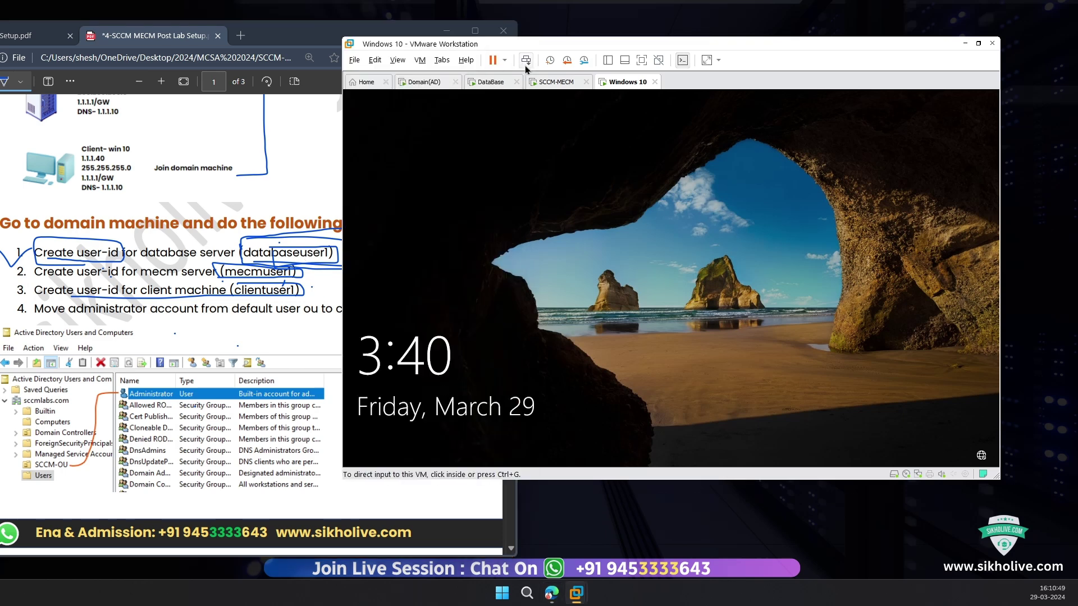
click(489, 118)
click(434, 436)
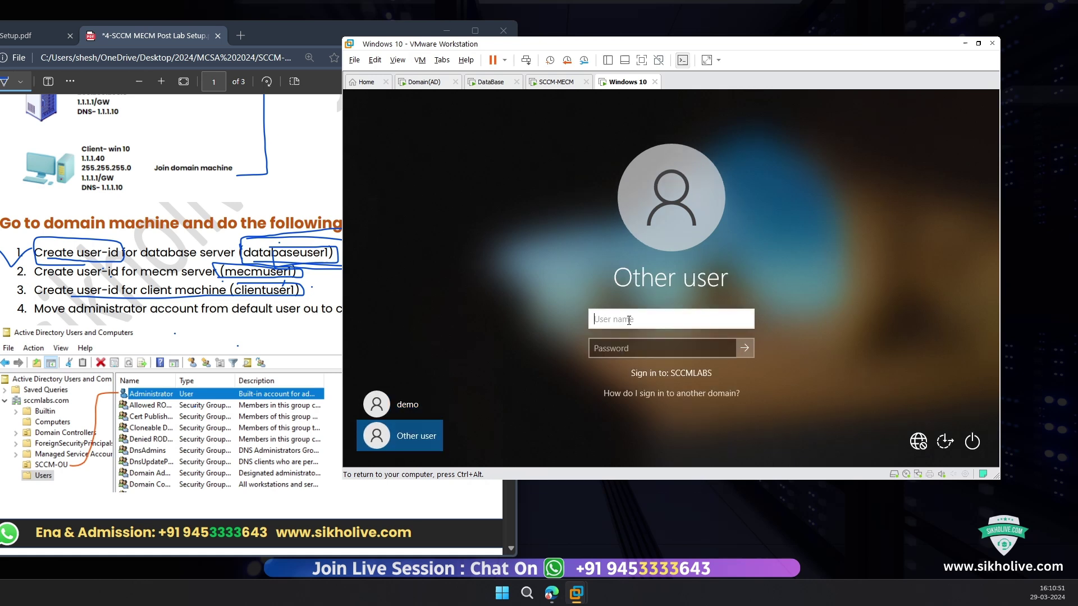
text(clinetuser1)
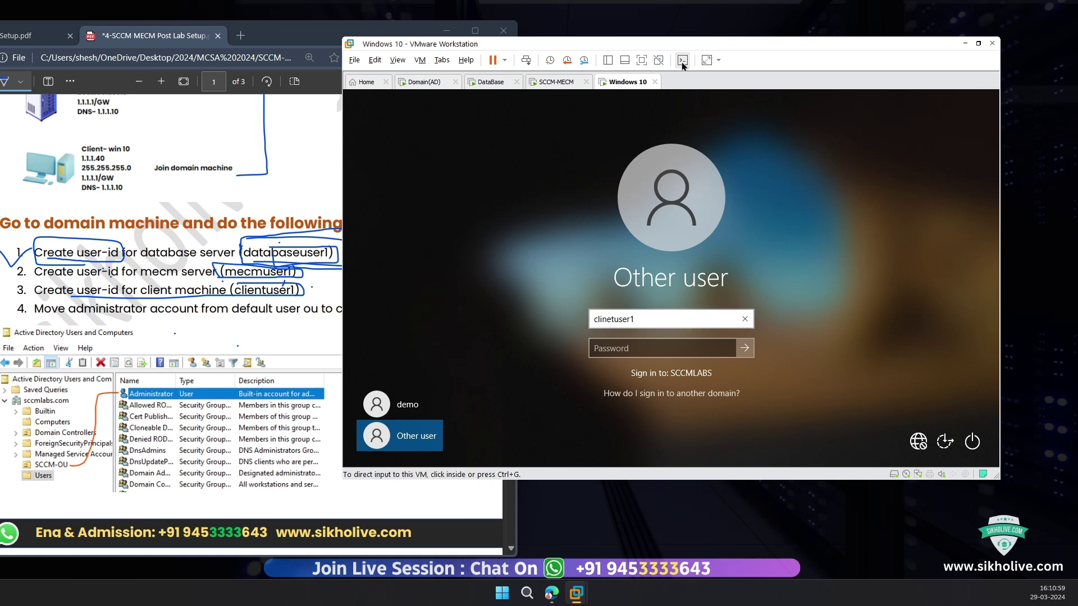
click(625, 348)
text(P)
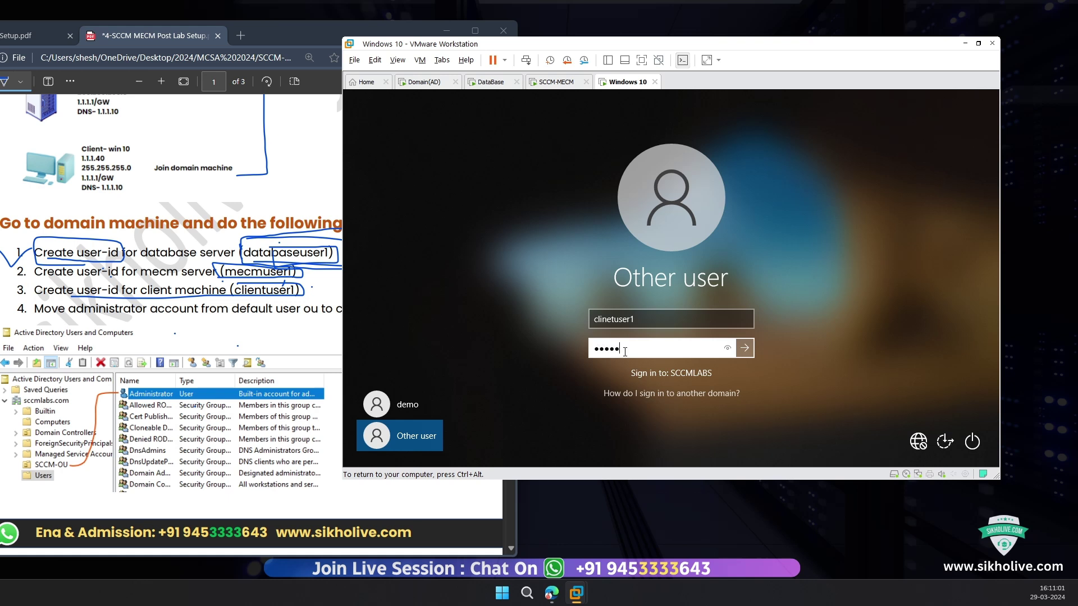
key(Return)
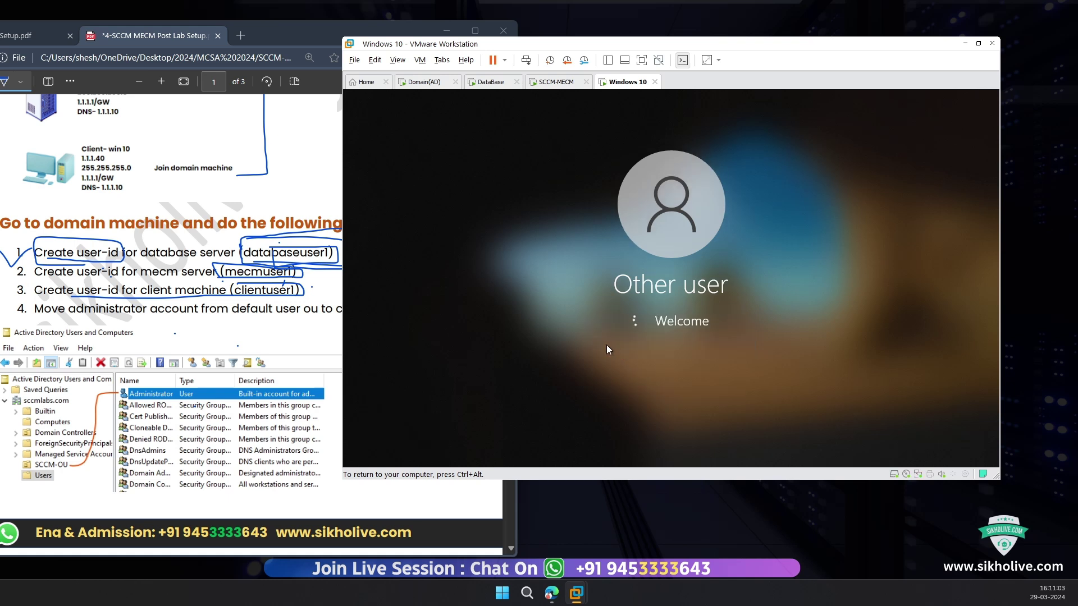
click(683, 341)
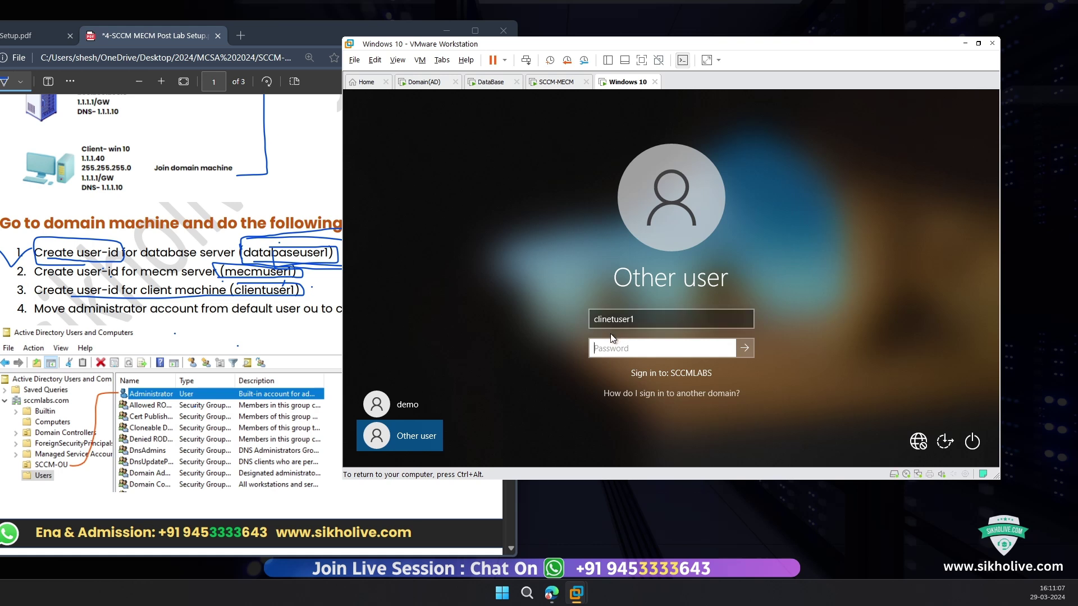
Step: Retype the user name as clientuser1 with its password and sign in to Windows 10
click(623, 319)
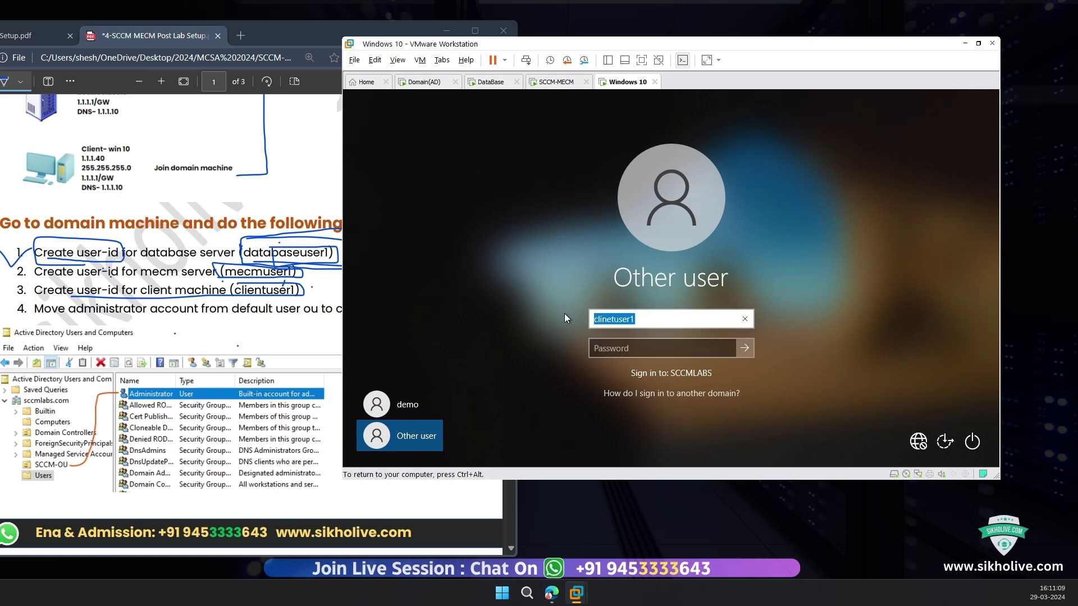
text(clientuser1)
key(Tab)
text(1234)
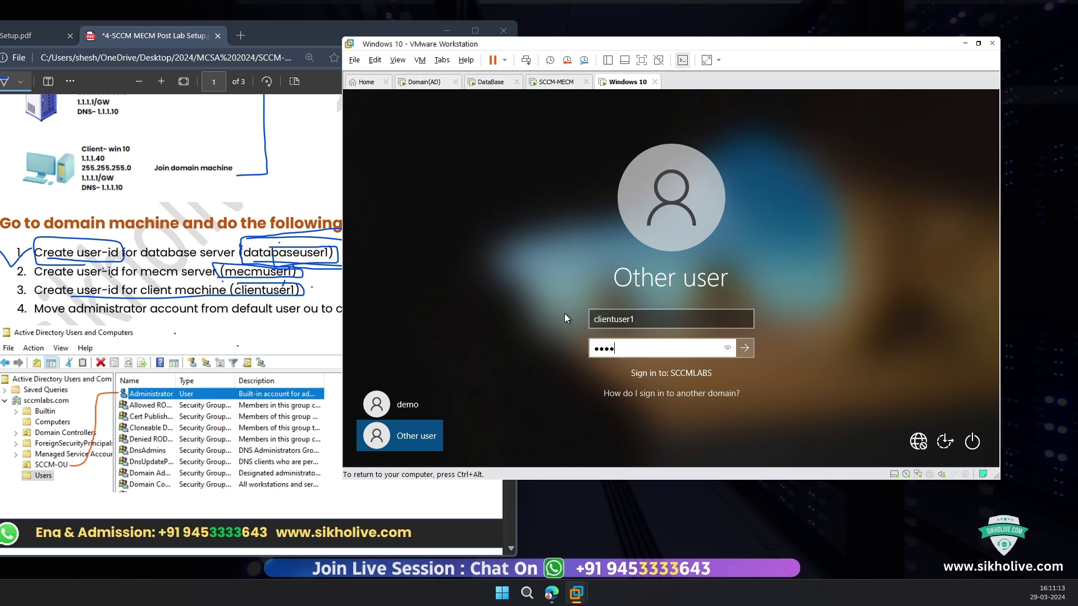
text(56789)
key(Return)
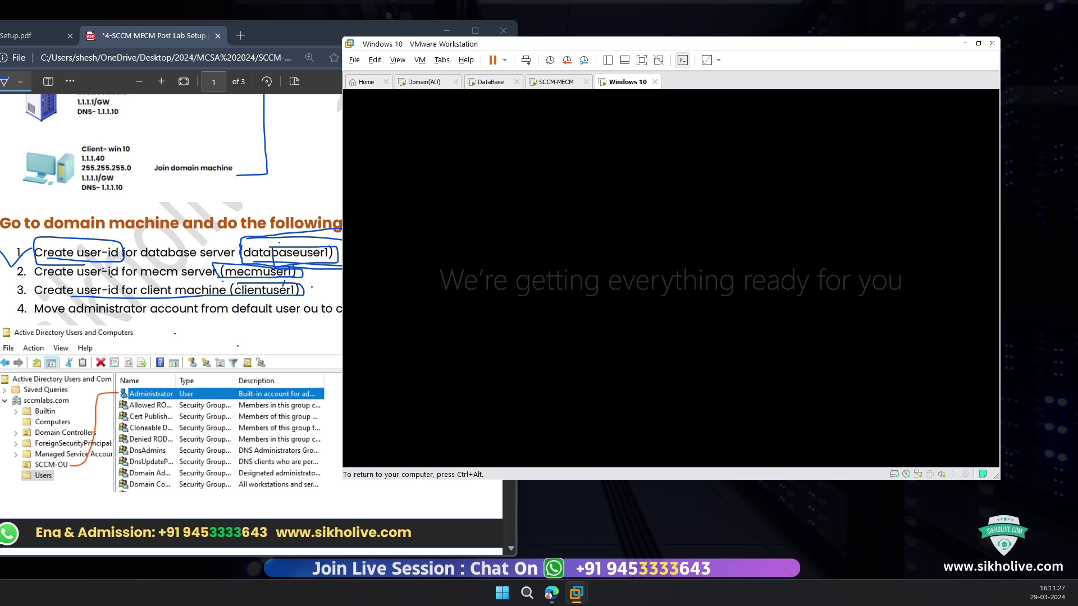
key(ctrl+alt)
key(alt+Tab)
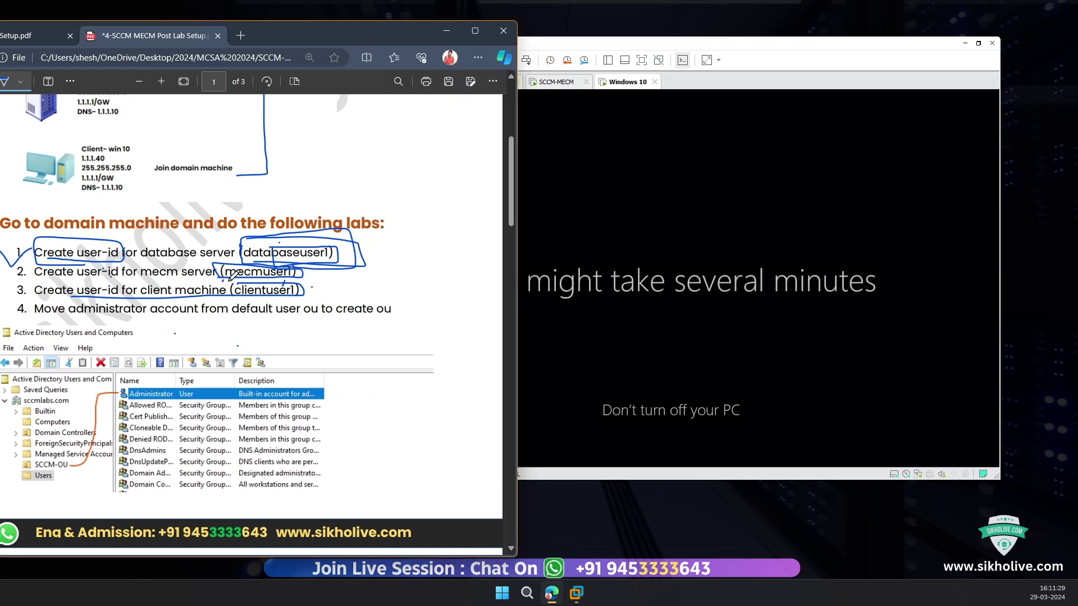